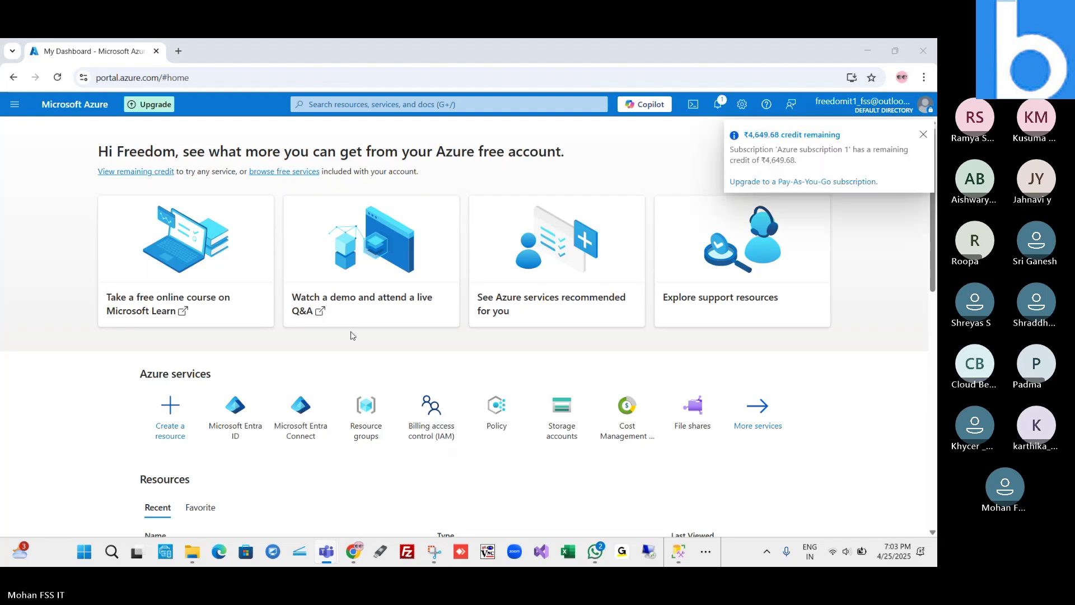
- Open Microsoft Entra ID from the home page and go to the Default Directory's Users list
{"action": "left_click", "coordinate": [248, 419]}
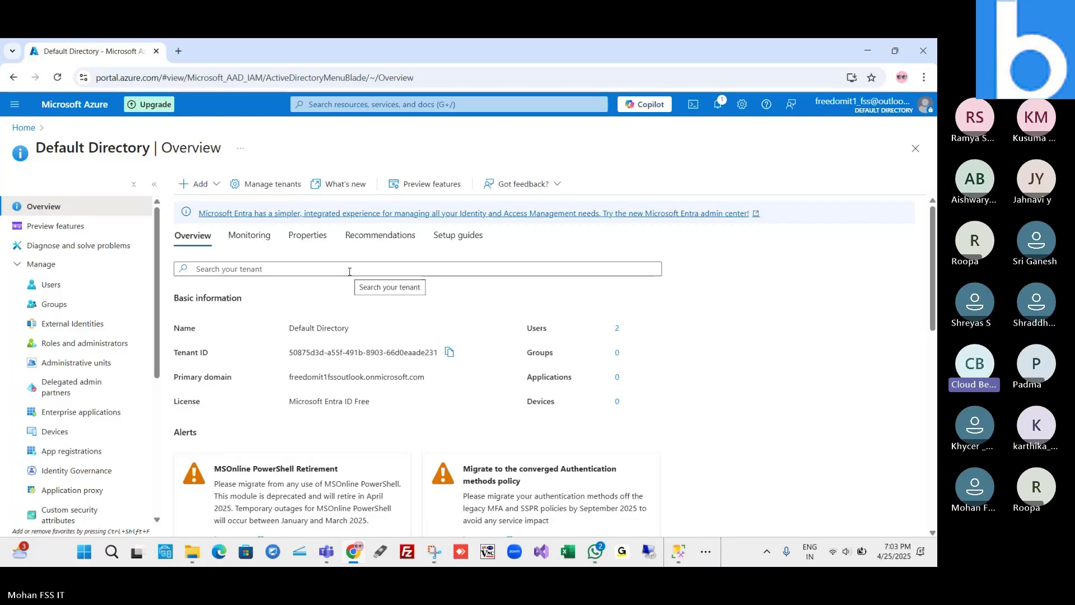
{"action": "left_click", "coordinate": [41, 281]}
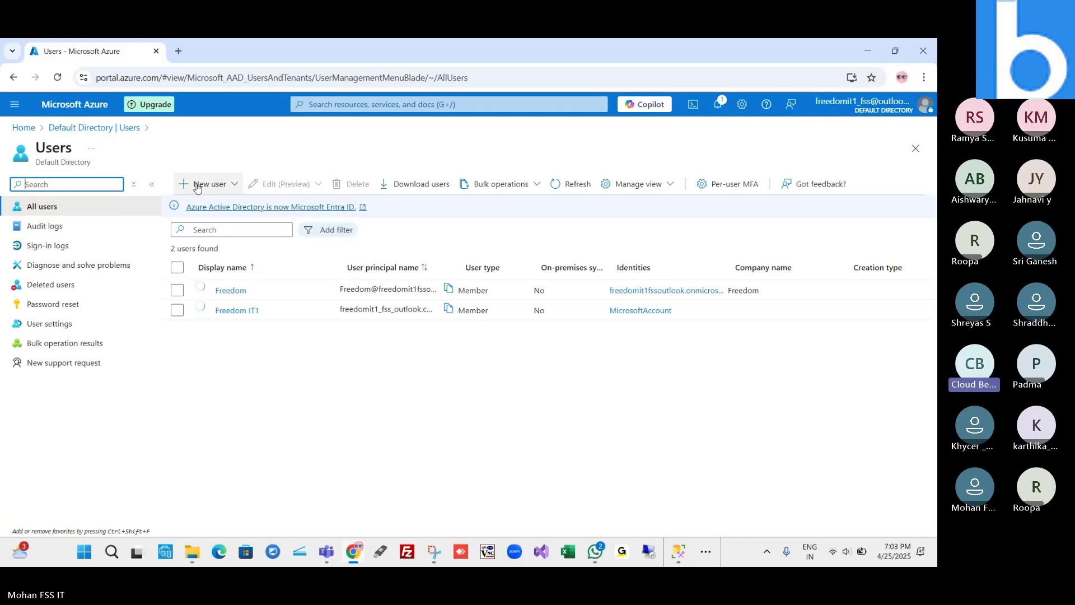
- Start a new internal user with principal name user1 and move to review
{"action": "left_click", "coordinate": [198, 186]}
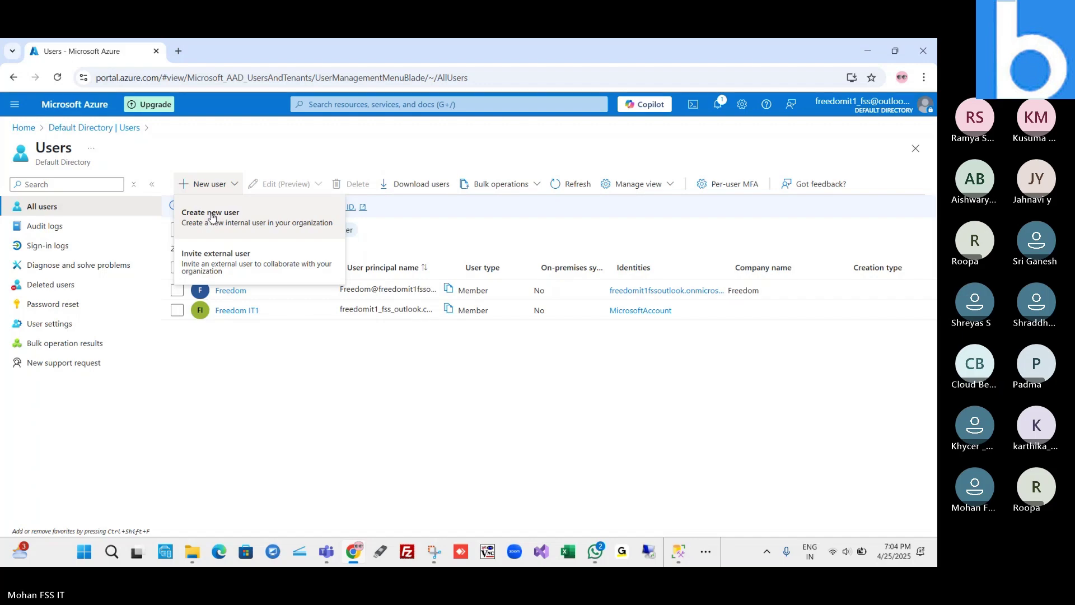
{"action": "left_click", "coordinate": [212, 217]}
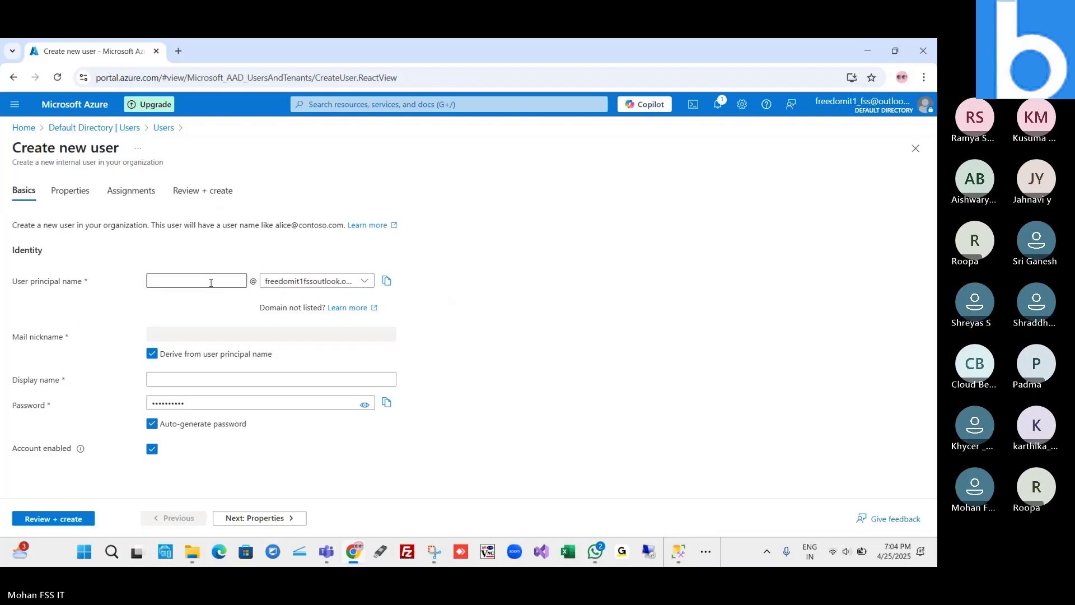
{"action": "left_click", "coordinate": [211, 283]}
{"action": "type", "text": "user1"}
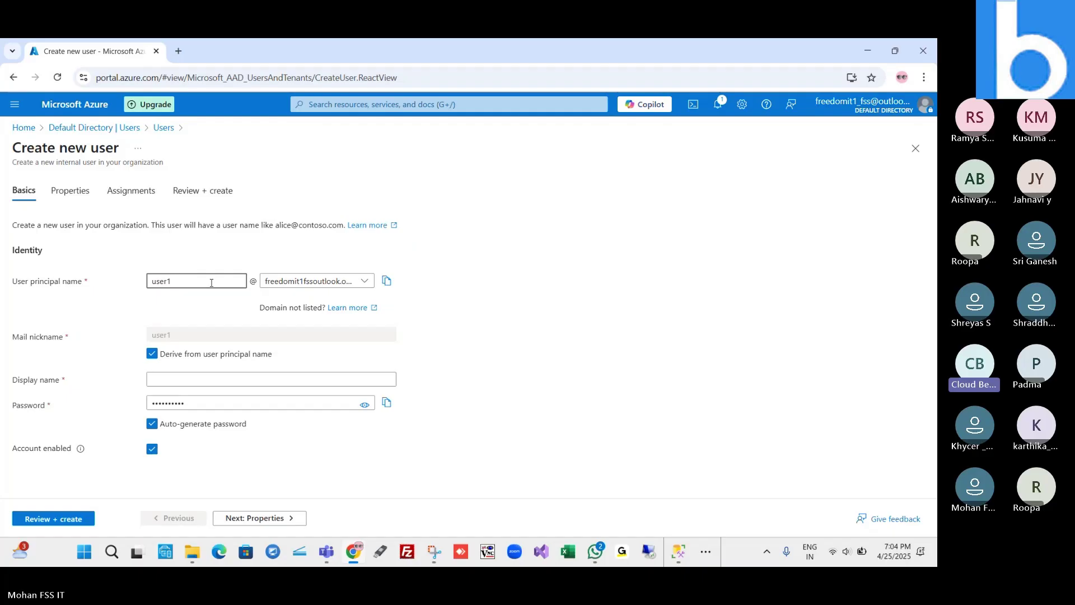
{"action": "left_click", "coordinate": [72, 519]}
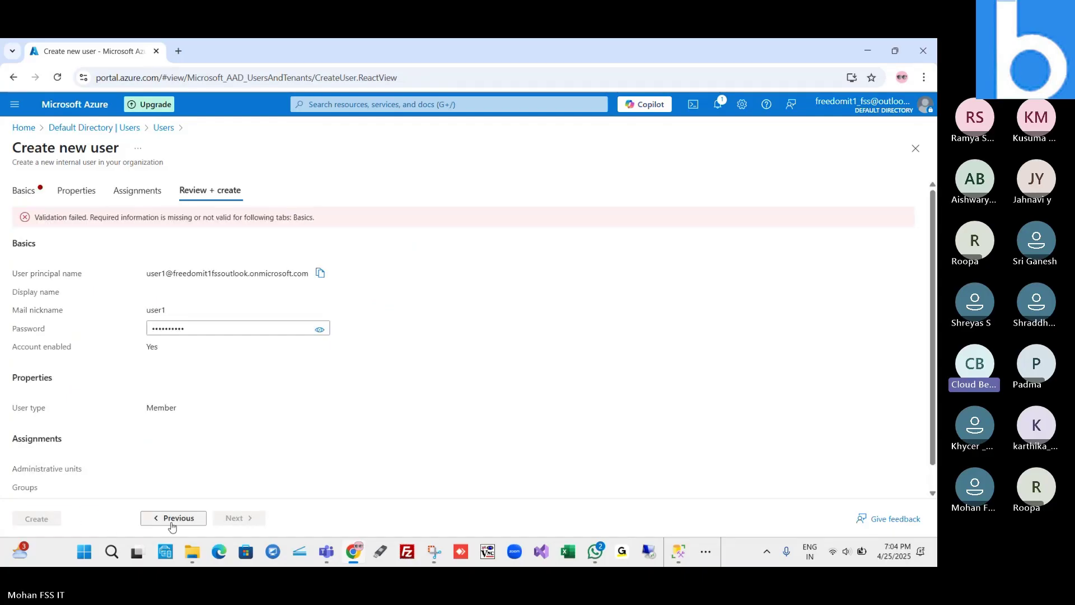
- Add the missing display name user1, review, and create the user
{"action": "left_click", "coordinate": [21, 196]}
{"action": "left_click", "coordinate": [171, 380]}
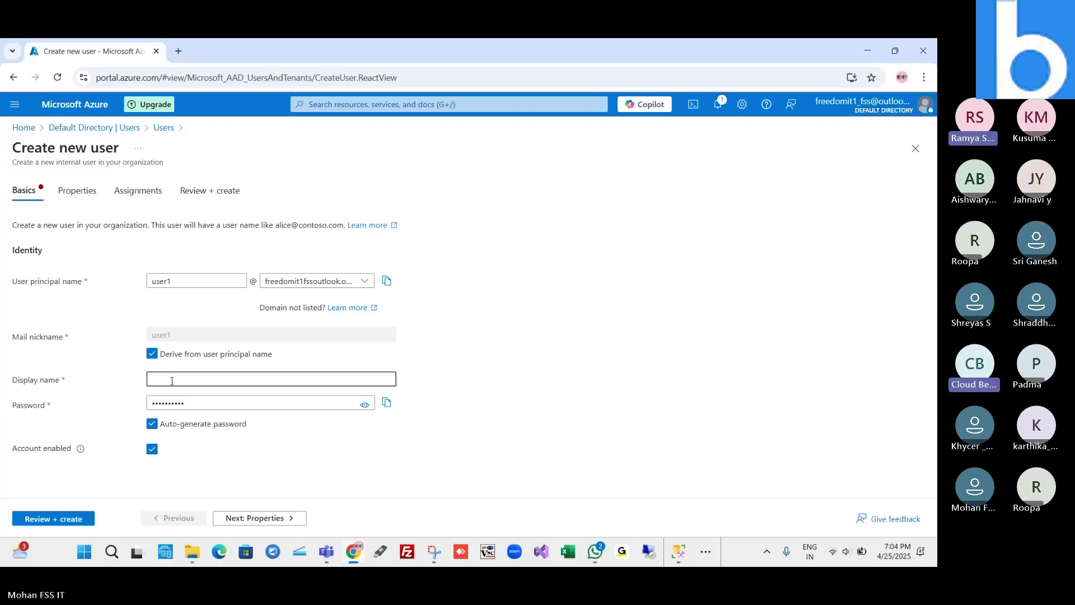
{"action": "type", "text": "user1"}
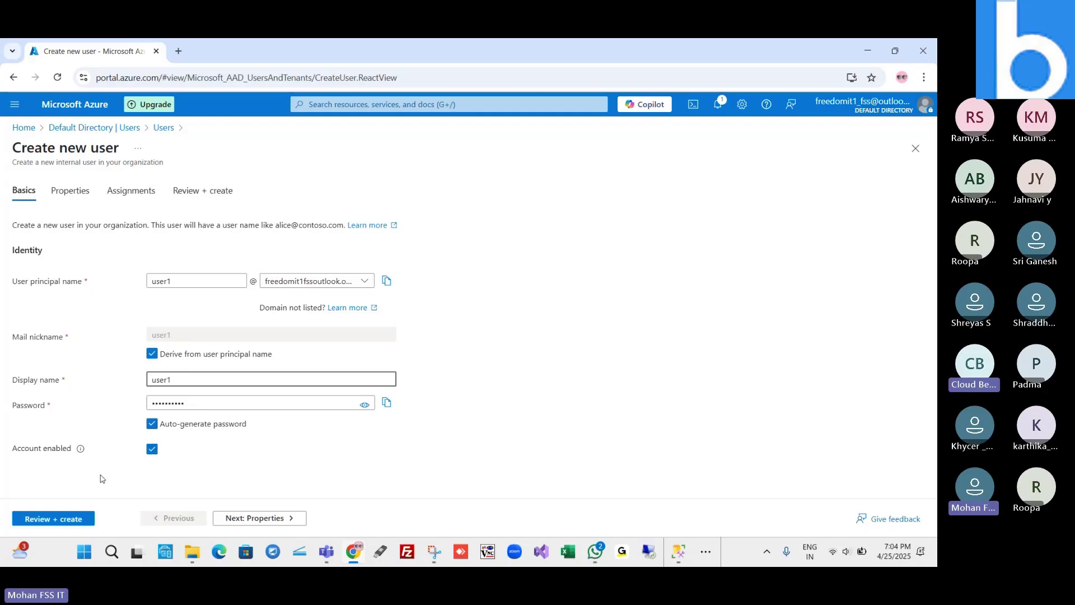
{"action": "left_click", "coordinate": [77, 520]}
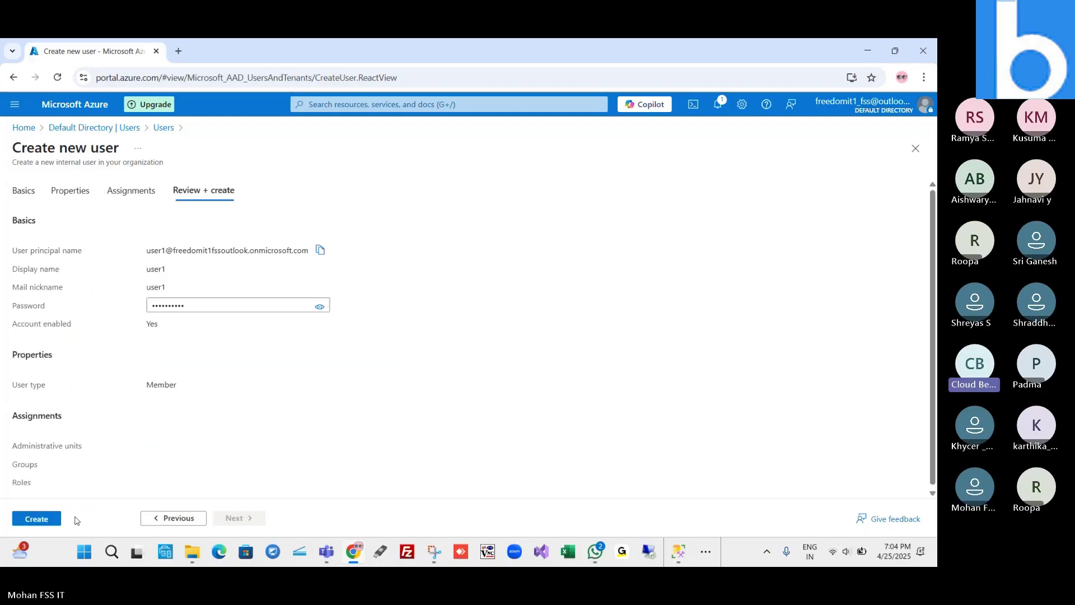
{"action": "left_click", "coordinate": [37, 519]}
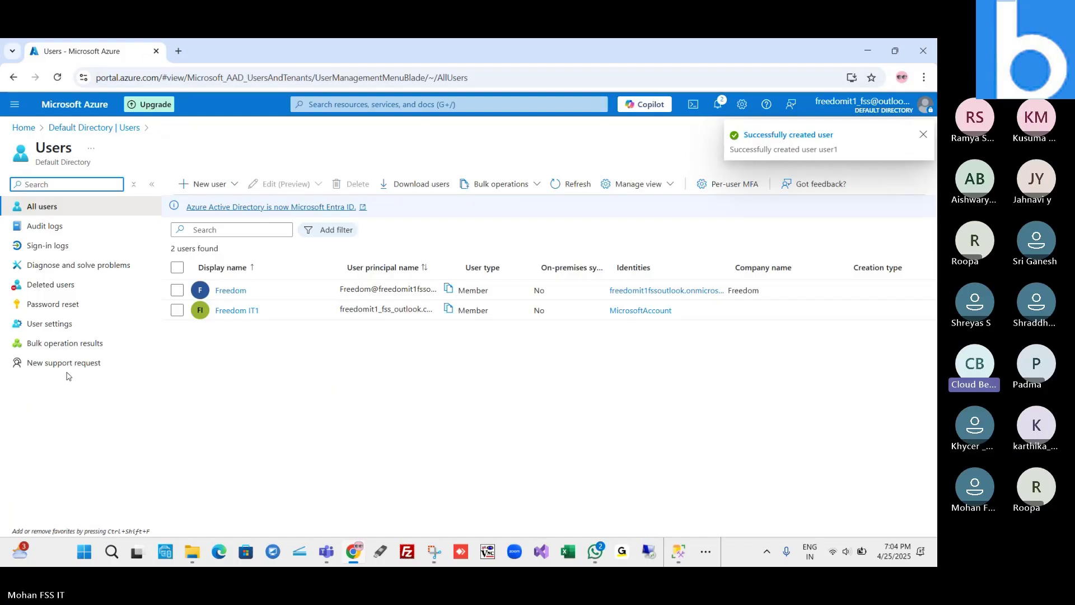
- Reload the page so the Users list shows 3 users, including user1
{"action": "left_click", "coordinate": [57, 78]}
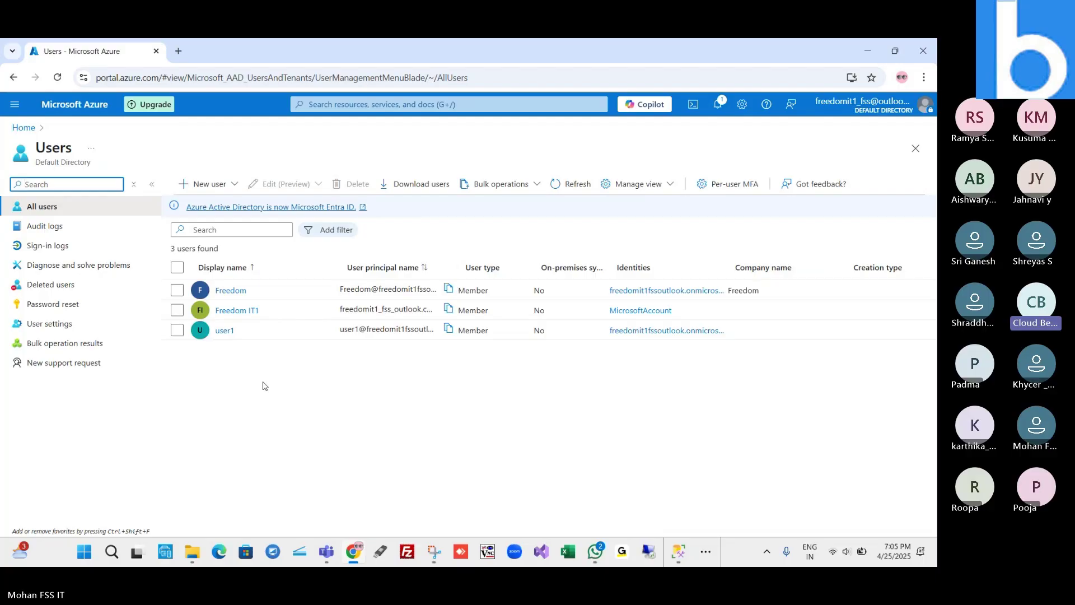
- Duplicate the portal tab and open Microsoft Entra ID's Groups overview in it
{"action": "left_click", "coordinate": [14, 77]}
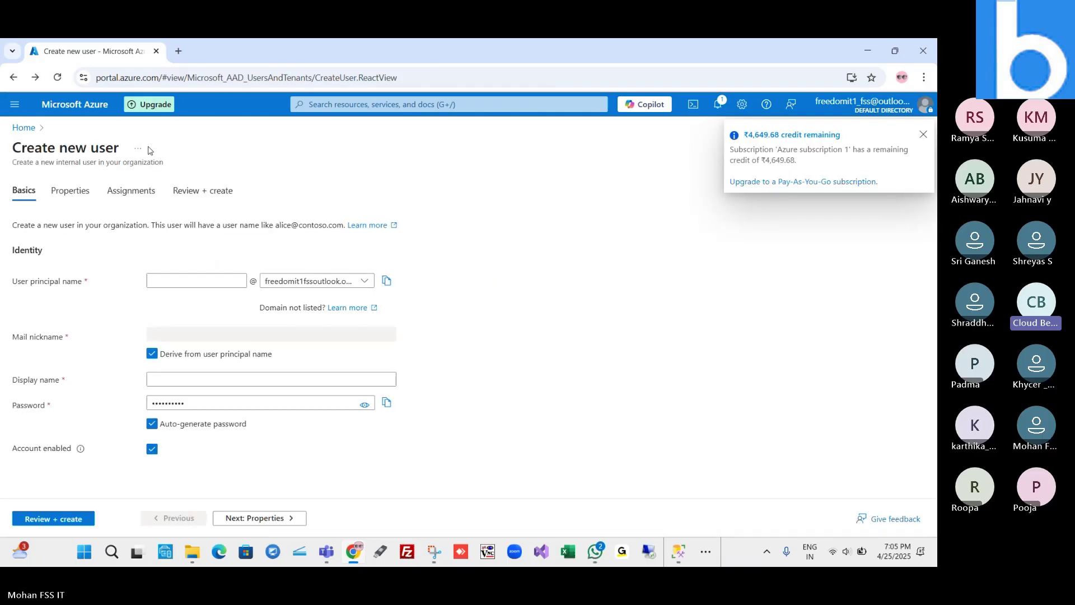
{"action": "right_click", "coordinate": [74, 53]}
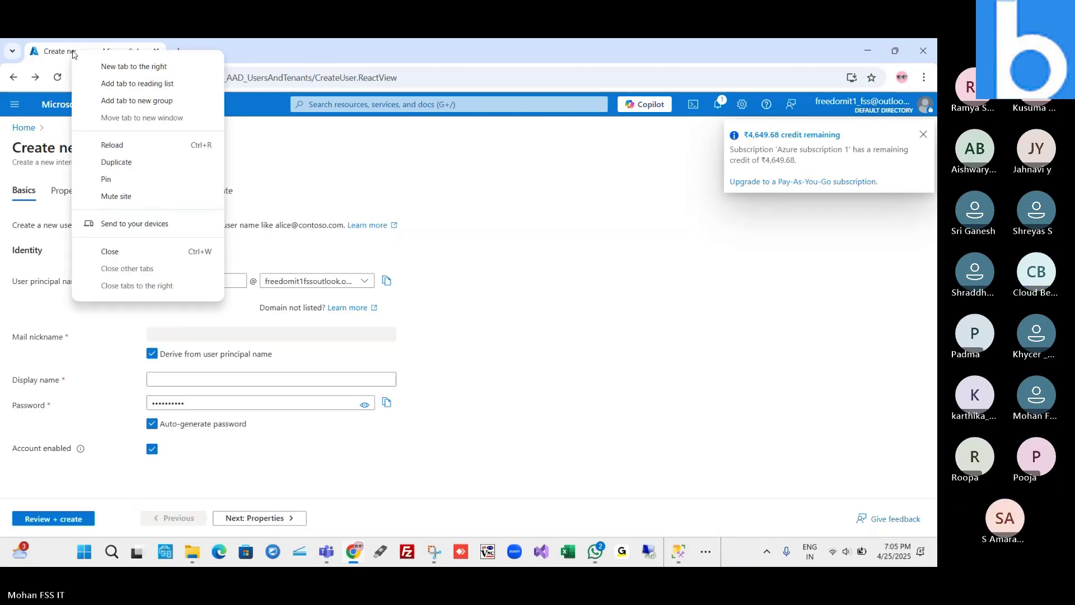
{"action": "left_click", "coordinate": [139, 164]}
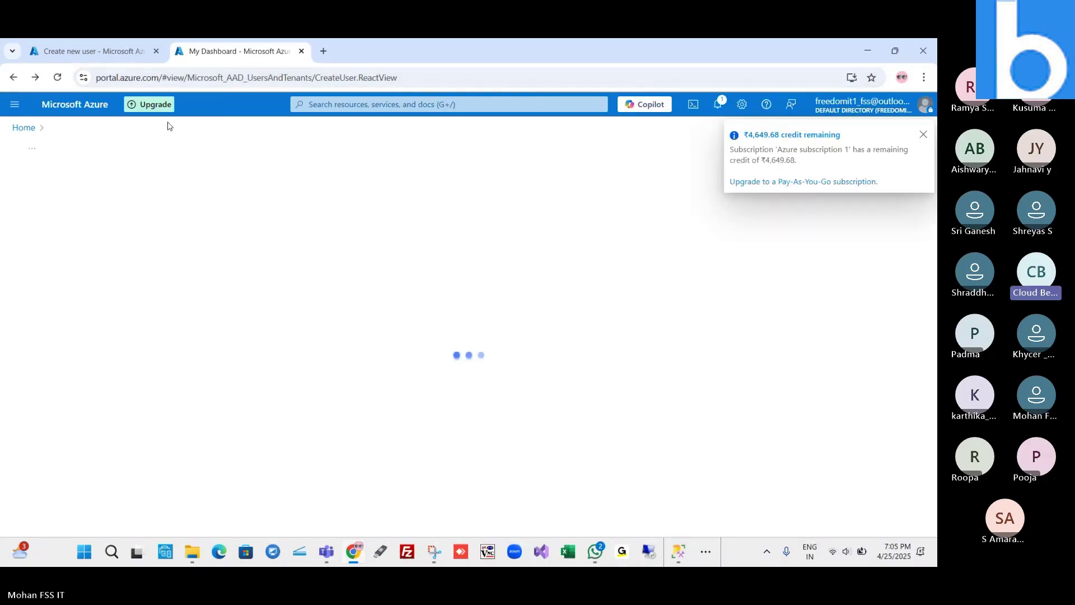
{"action": "left_click", "coordinate": [350, 105]}
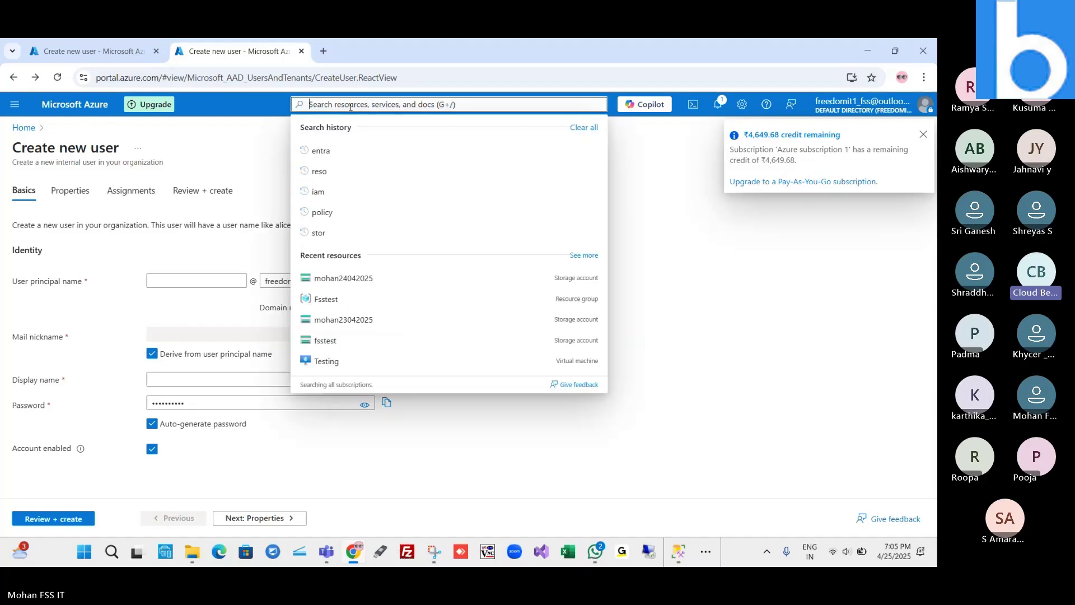
{"action": "left_click", "coordinate": [328, 151]}
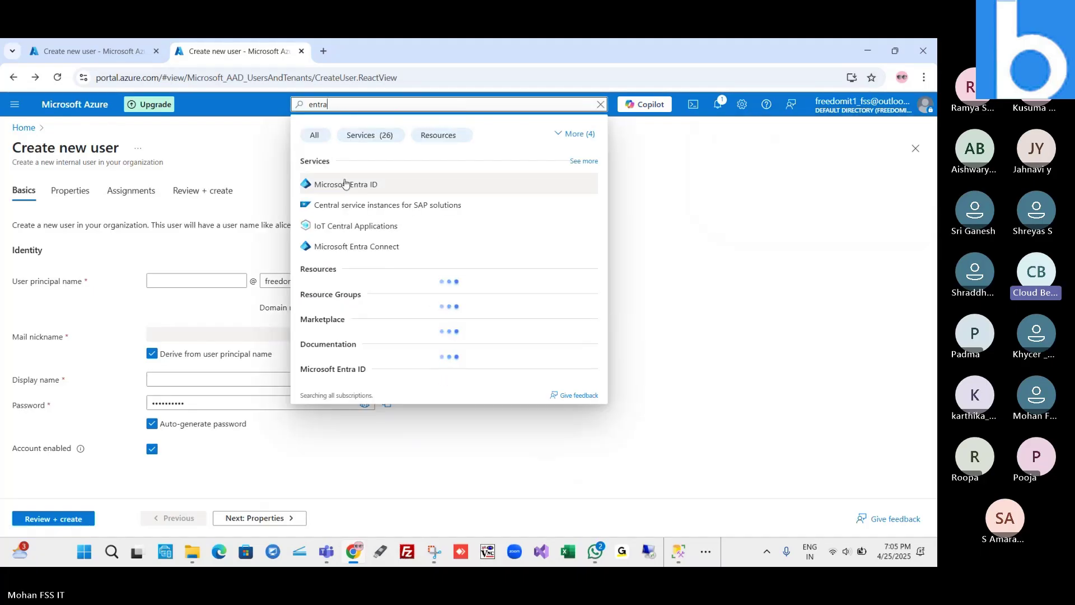
{"action": "left_click", "coordinate": [346, 183]}
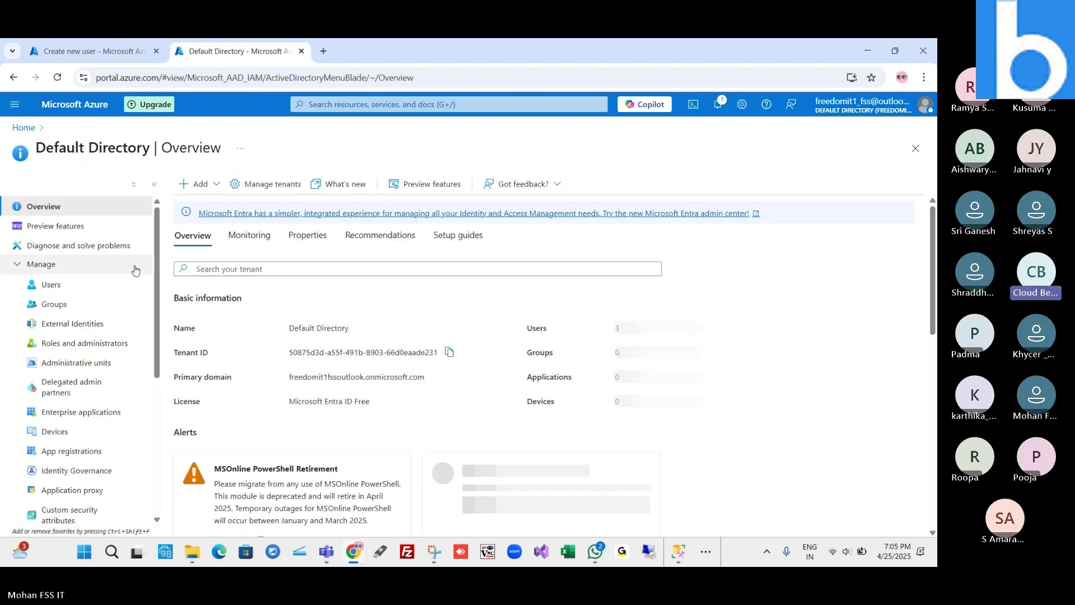
{"action": "left_click", "coordinate": [74, 304]}
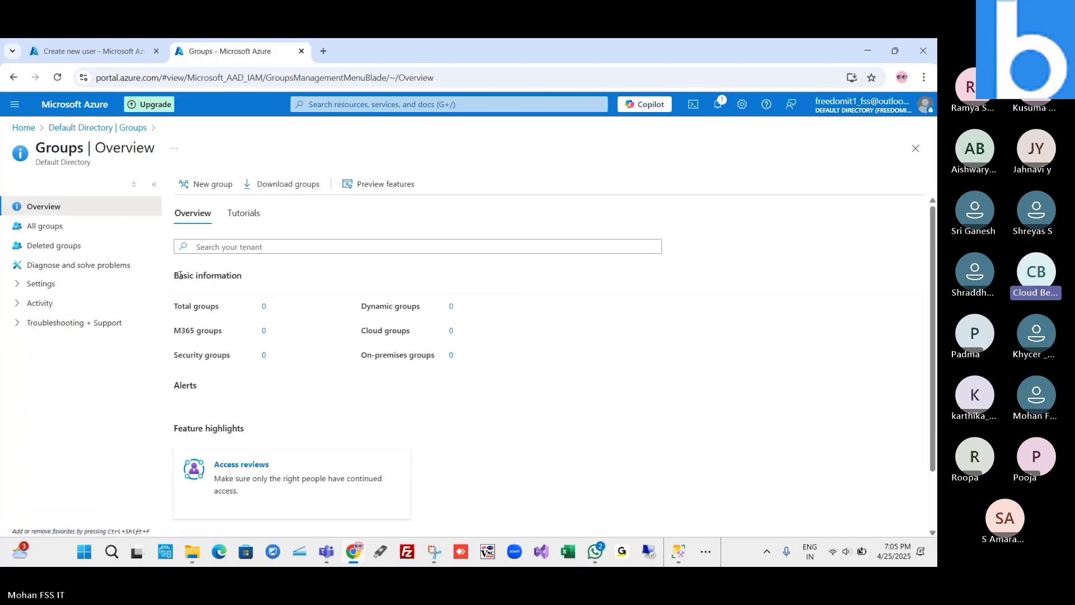
- Start a new group named GroupA
{"action": "left_click", "coordinate": [212, 185]}
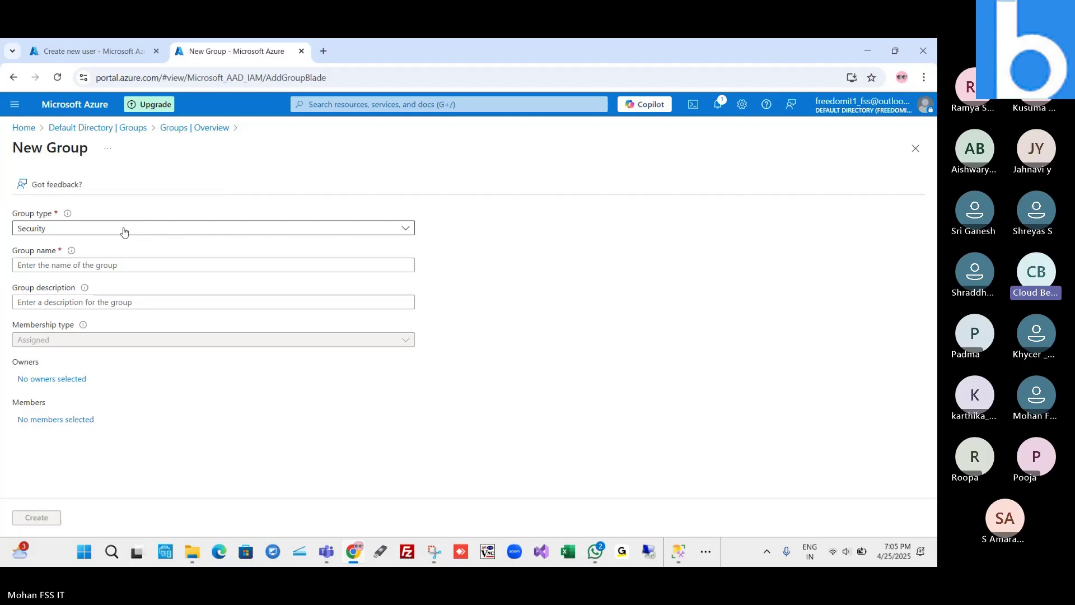
{"action": "left_click", "coordinate": [90, 264]}
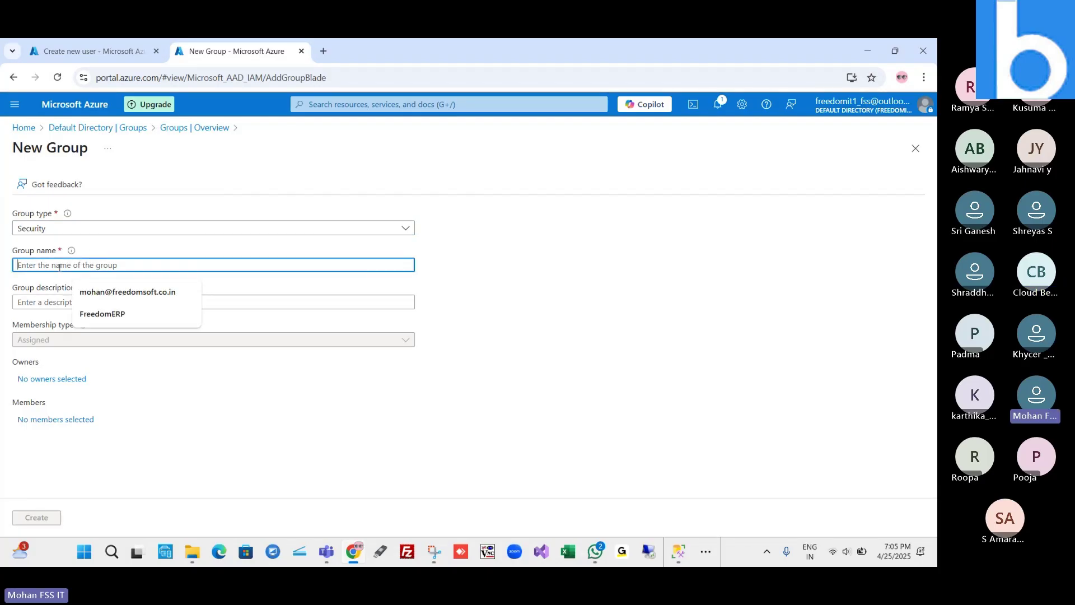
{"action": "type", "text": "GroupA"}
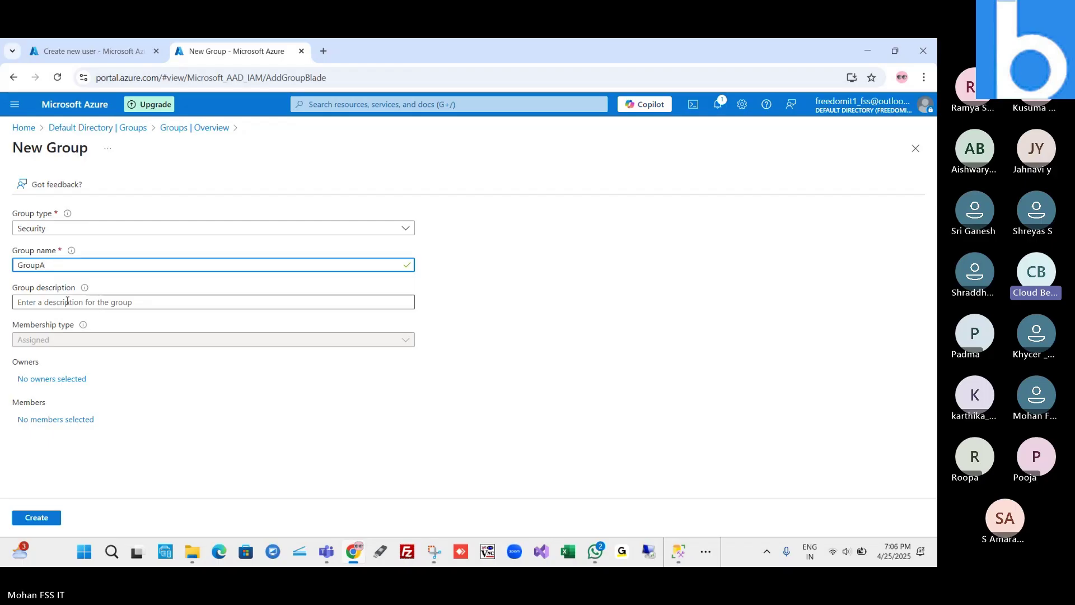
{"action": "left_click", "coordinate": [67, 302]}
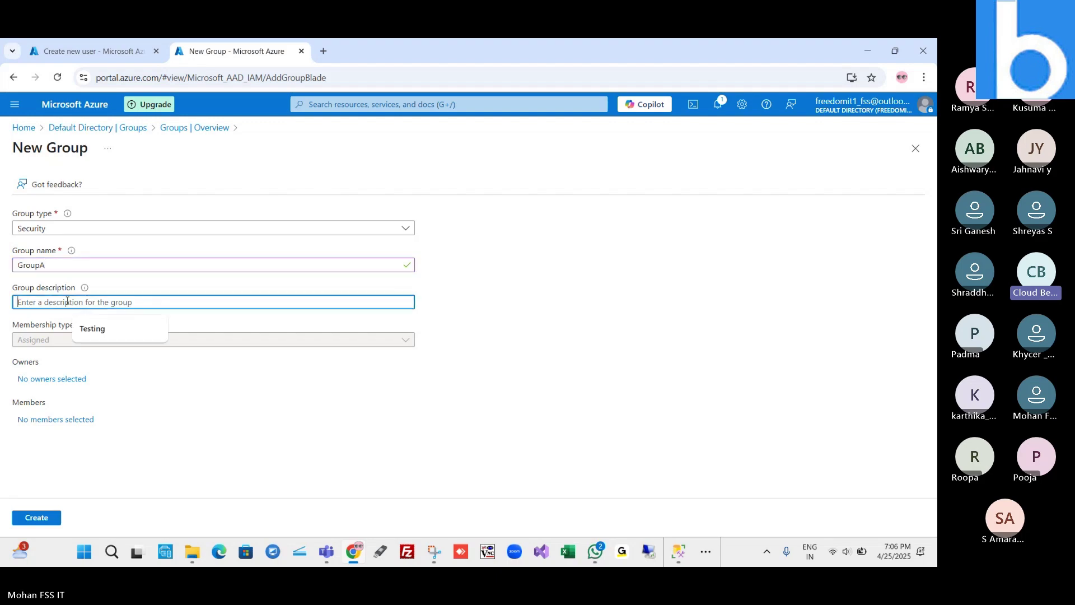
{"action": "left_click", "coordinate": [159, 396]}
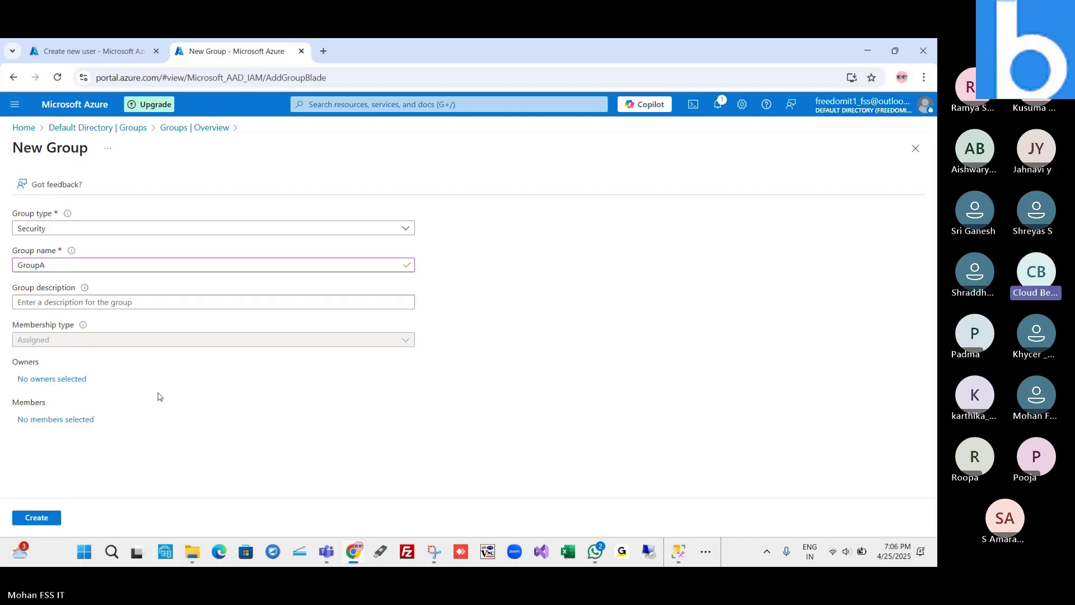
- Add user1 as GroupA's member and create the group
{"action": "left_click", "coordinate": [41, 421]}
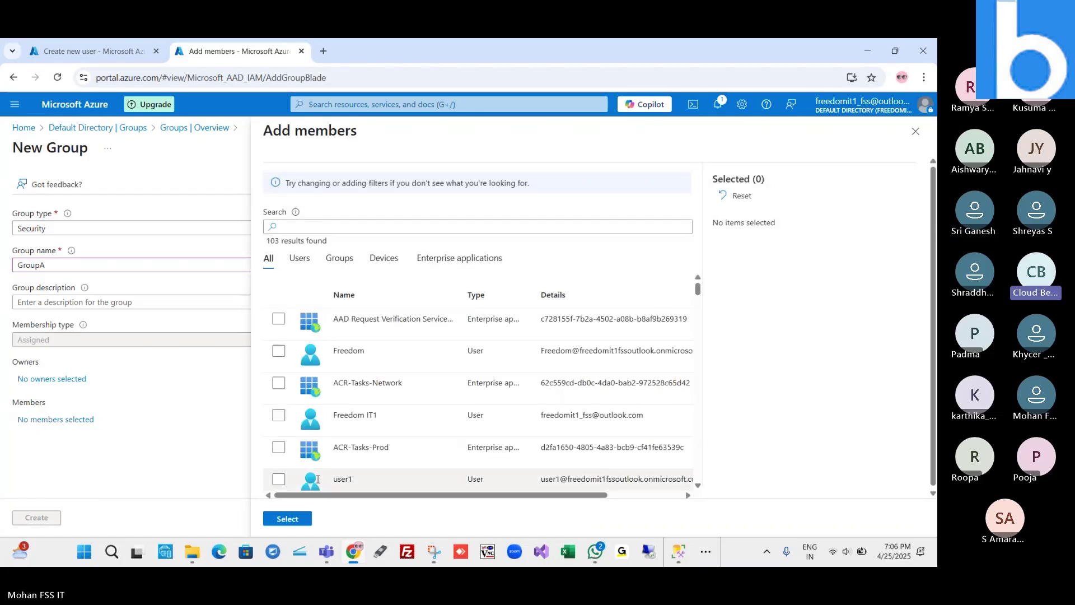
{"action": "left_click", "coordinate": [279, 478]}
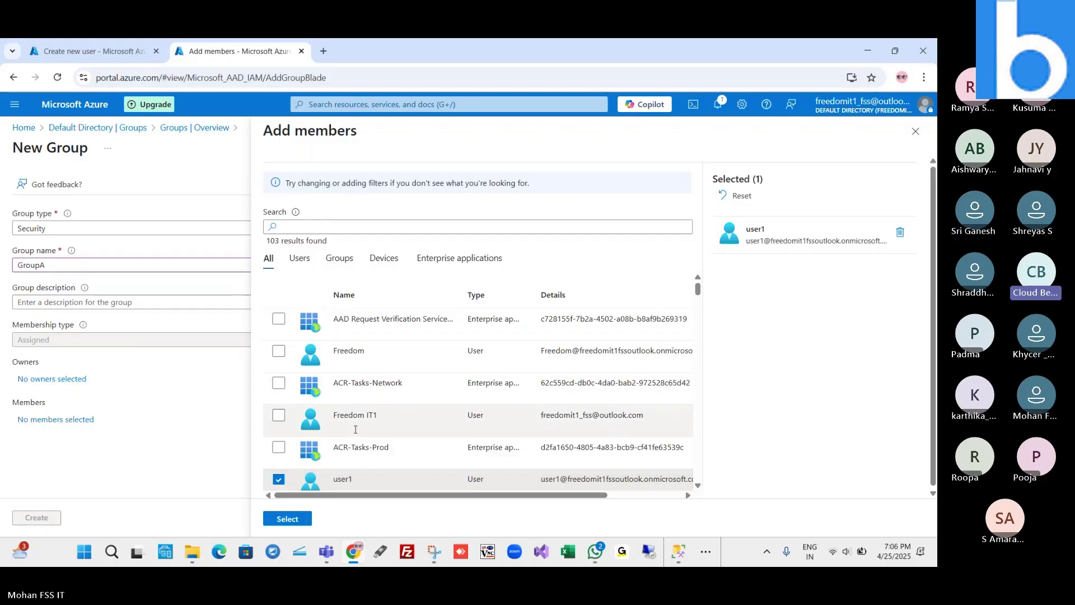
{"action": "left_click", "coordinate": [292, 519]}
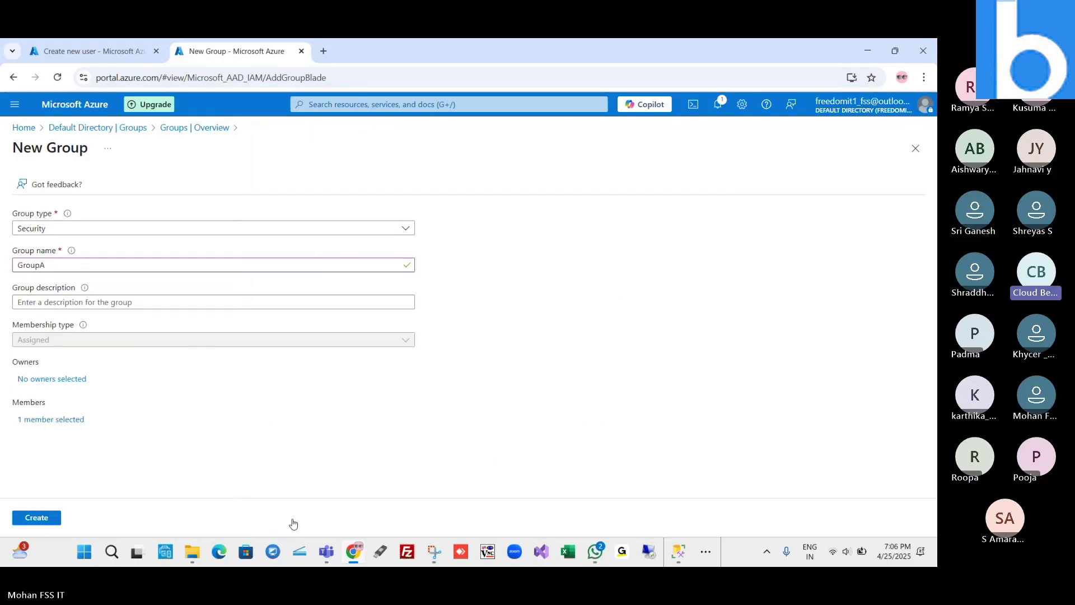
{"action": "left_click", "coordinate": [45, 516]}
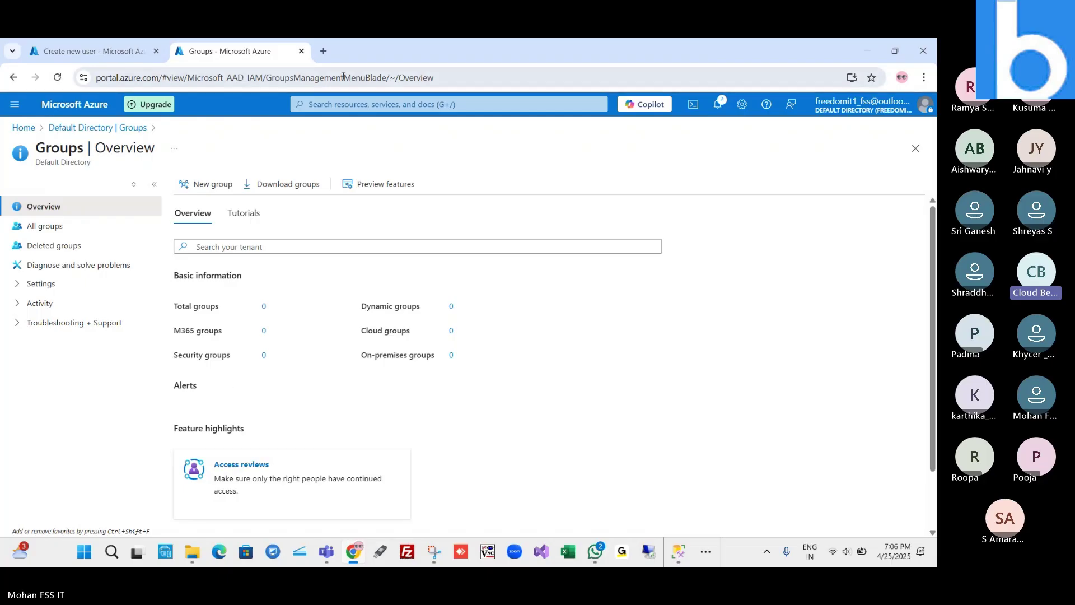
- Search 'sub' and open Azure subscription 1's Access control (IAM) page
{"action": "left_click", "coordinate": [344, 101]}
{"action": "type", "text": "s"}
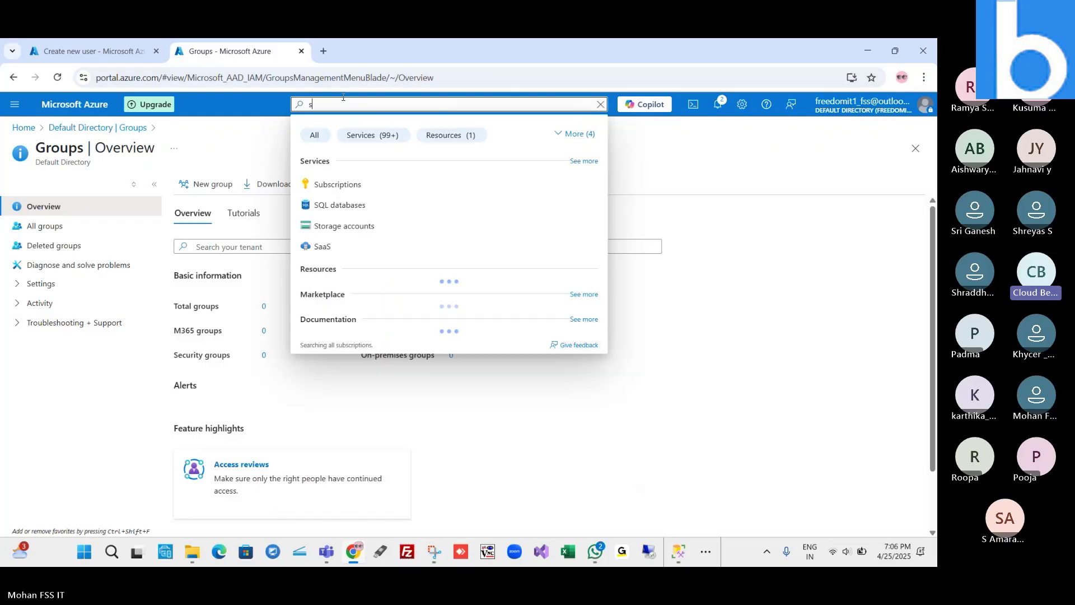
{"action": "type", "text": "ub"}
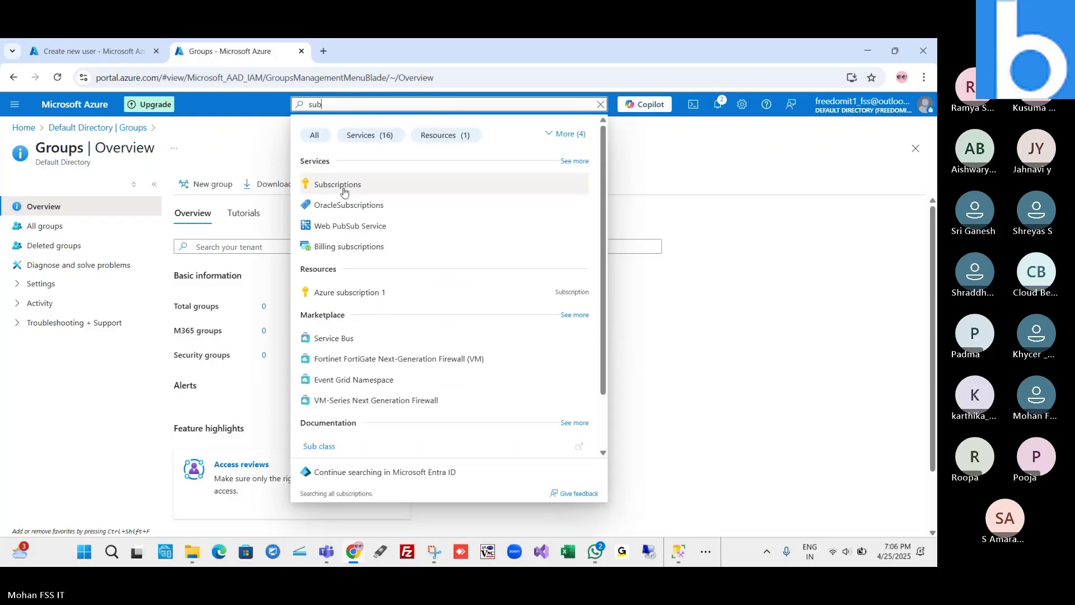
{"action": "left_click", "coordinate": [343, 187]}
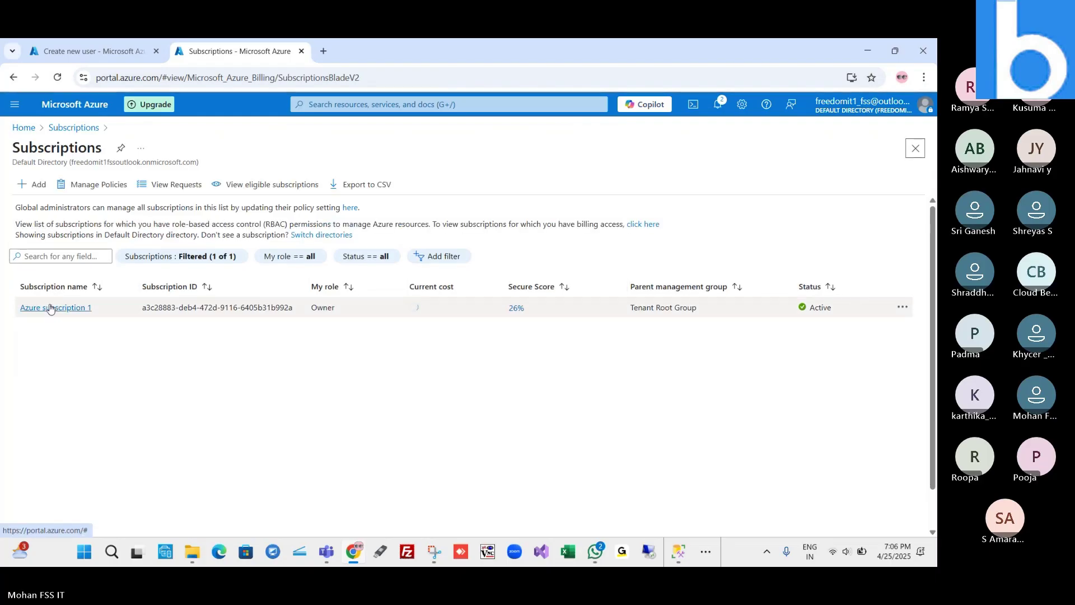
{"action": "left_click", "coordinate": [50, 307]}
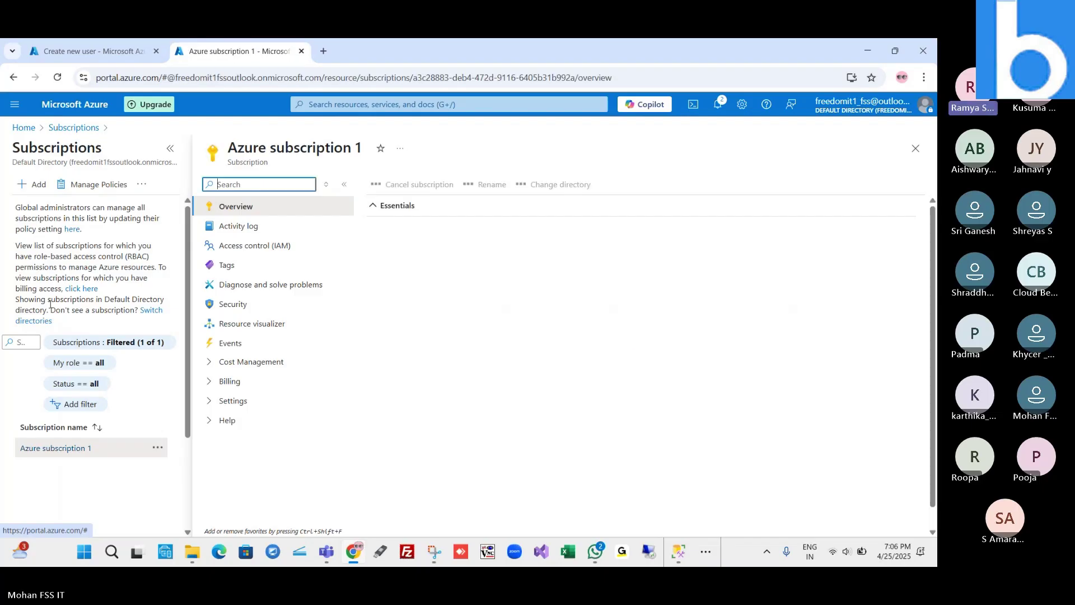
{"action": "left_click", "coordinate": [239, 252]}
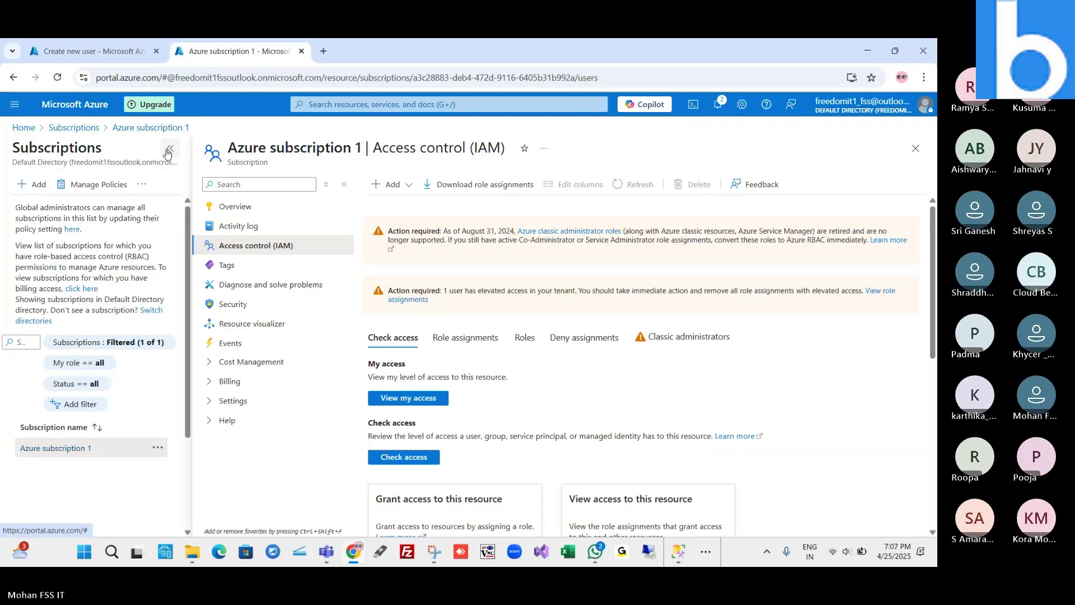
- Start a role assignment and select Contributor from the privileged administrator roles
{"action": "left_click", "coordinate": [168, 149]}
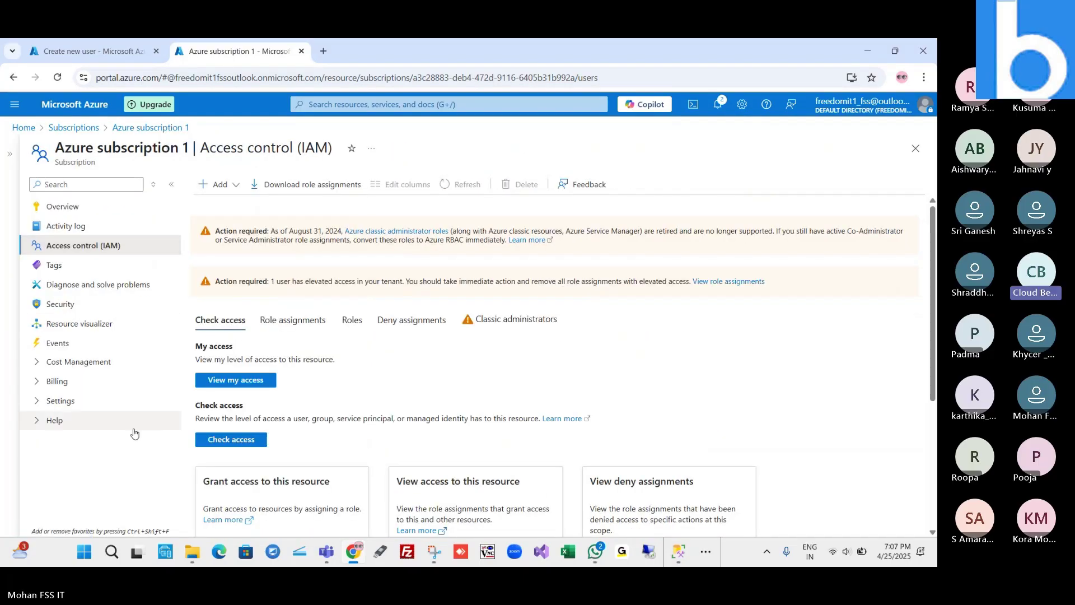
{"action": "left_click", "coordinate": [215, 185]}
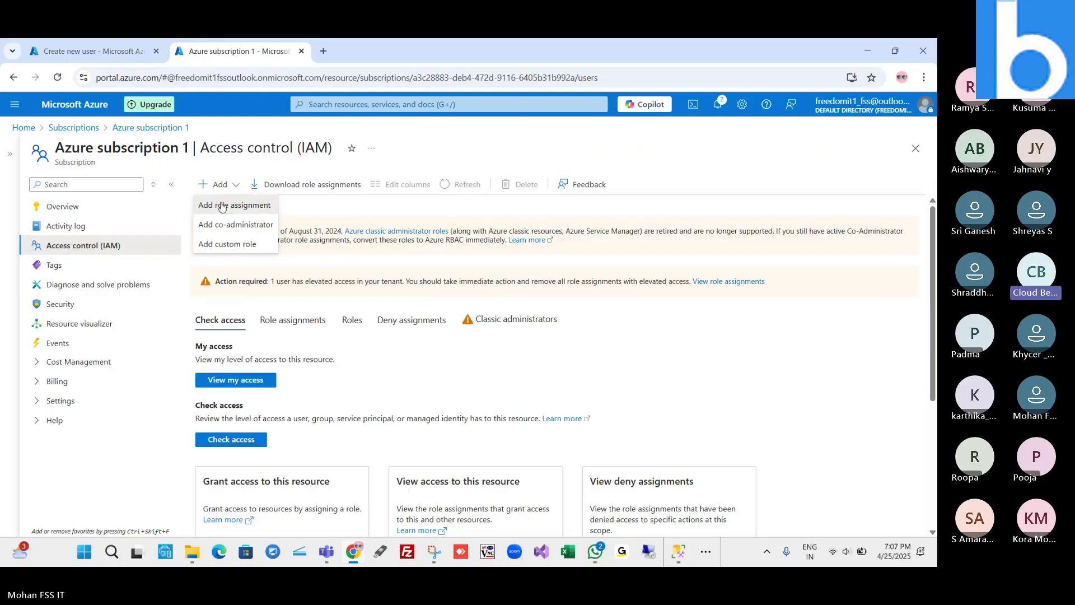
{"action": "left_click", "coordinate": [223, 206]}
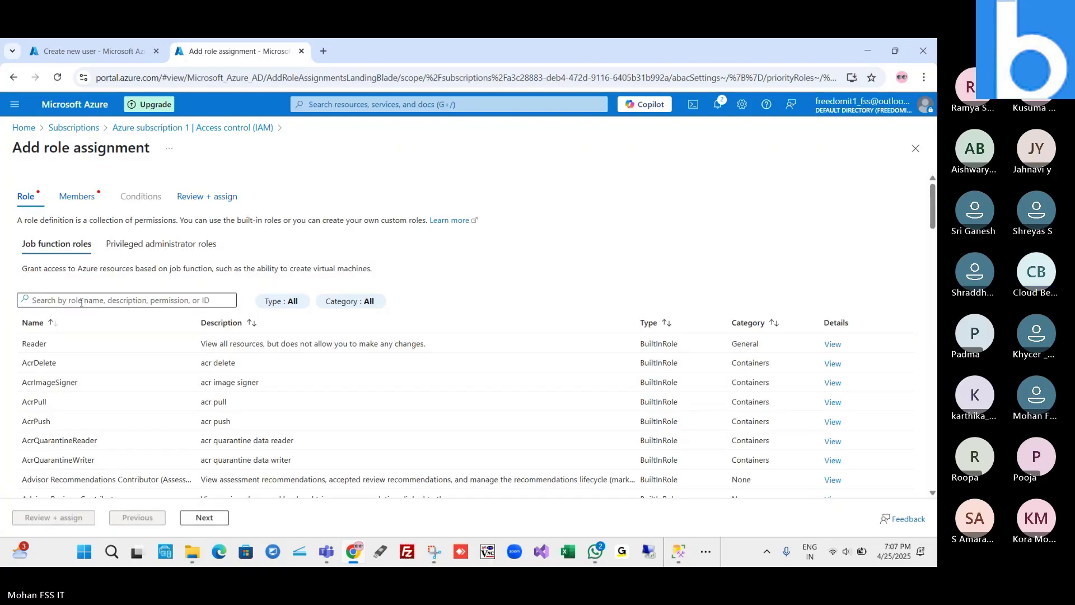
{"action": "key", "text": "ctrl+f"}
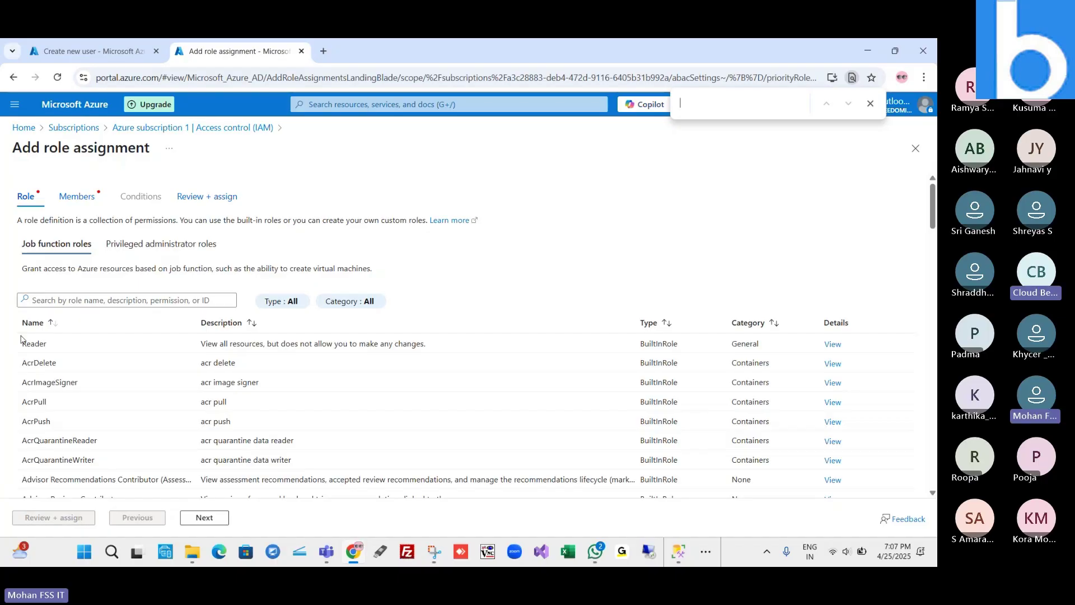
{"action": "left_click", "coordinate": [155, 247]}
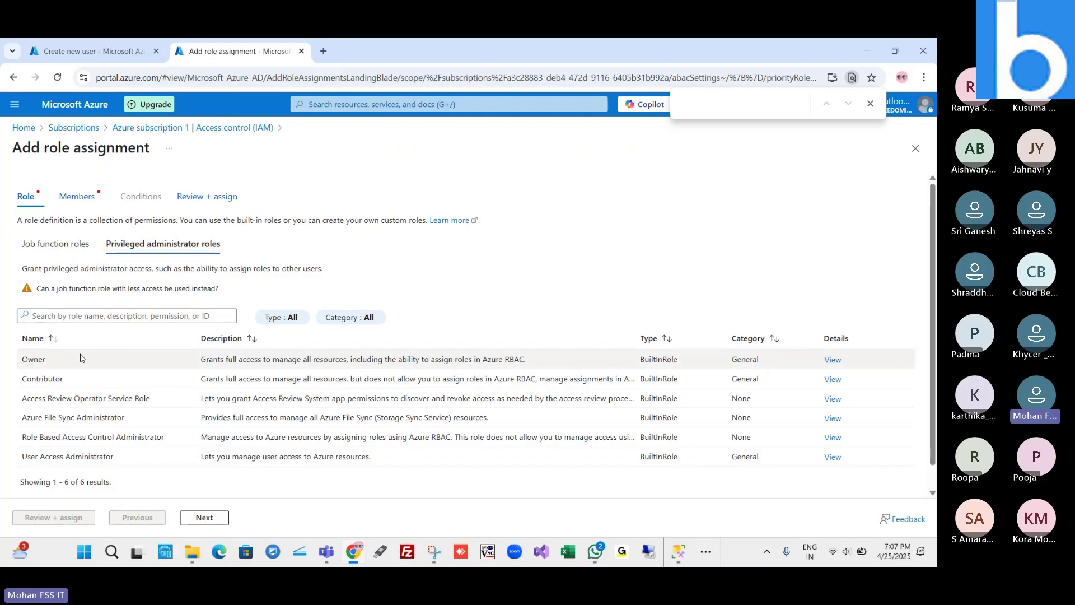
{"action": "left_click", "coordinate": [82, 383]}
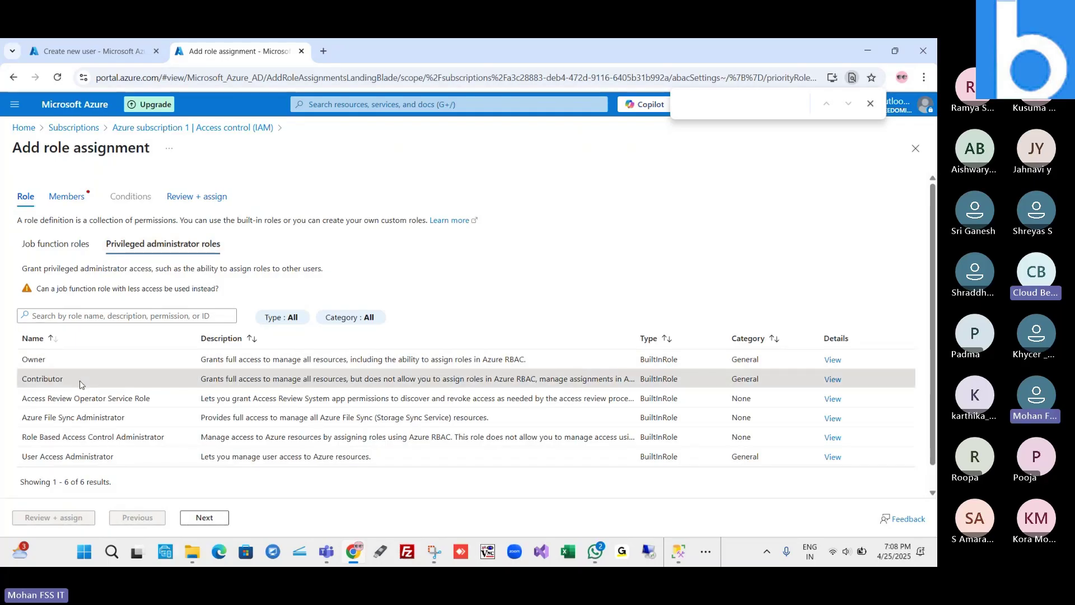
{"action": "left_click", "coordinate": [205, 518]}
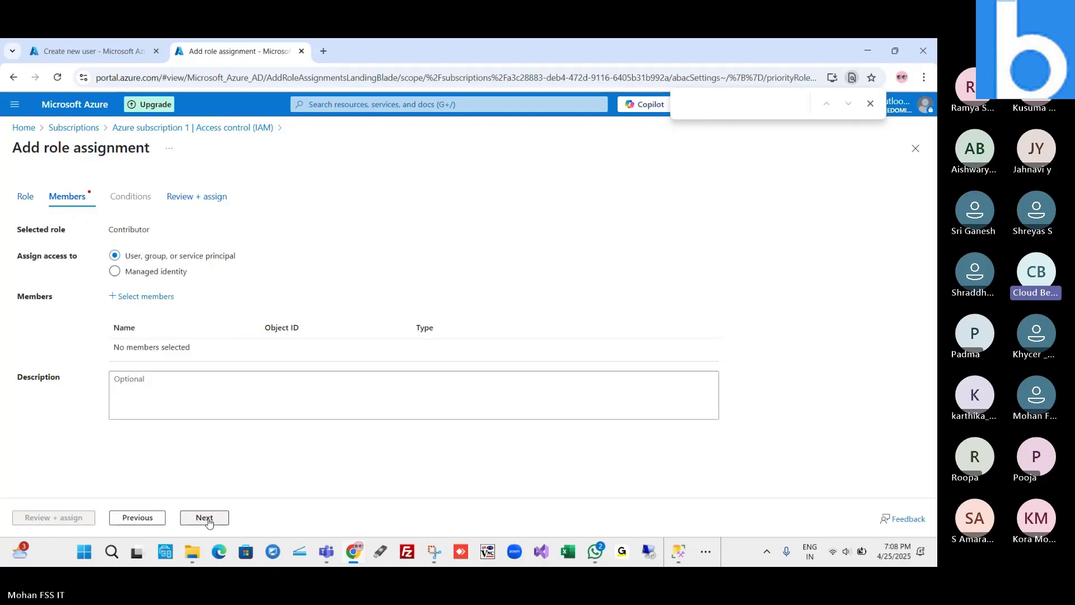
- Assign the Contributor role on Azure subscription 1 to GroupA
{"action": "left_click", "coordinate": [123, 298]}
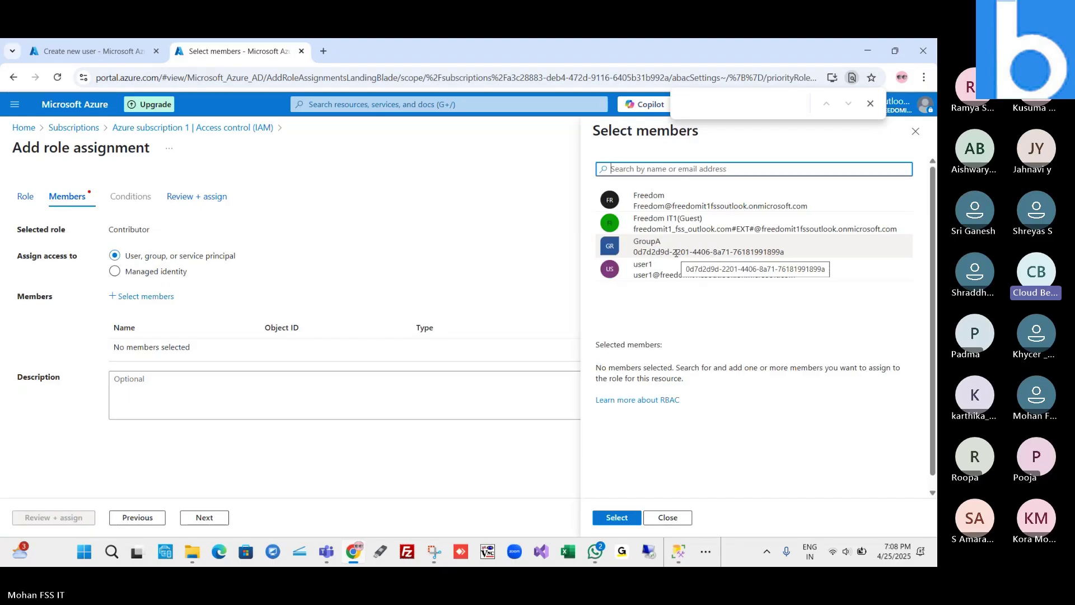
{"action": "left_click", "coordinate": [651, 248]}
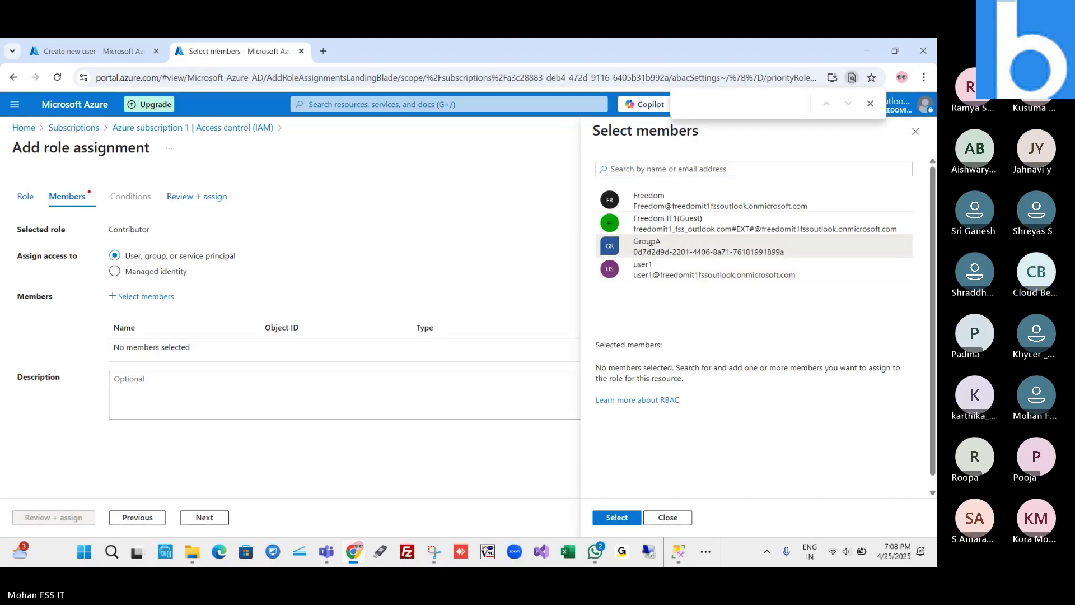
{"action": "left_click", "coordinate": [611, 518]}
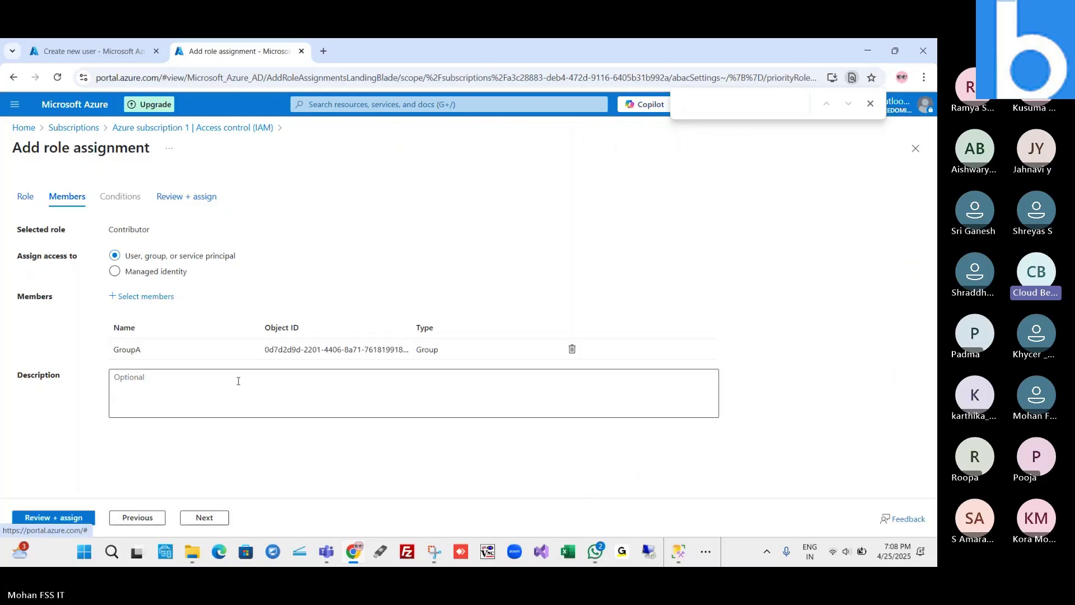
{"action": "left_click", "coordinate": [71, 518]}
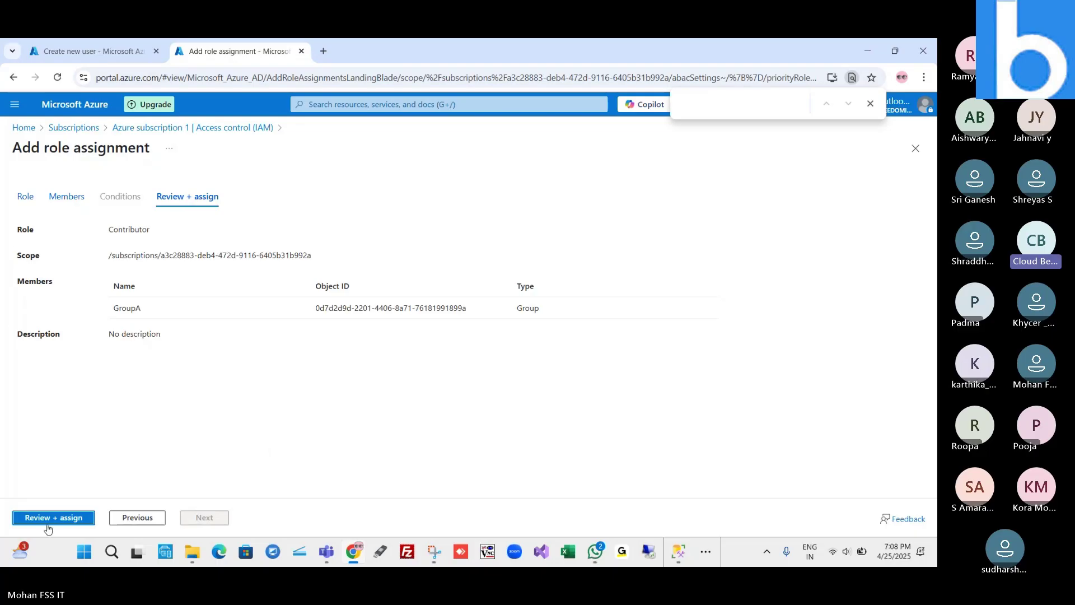
{"action": "left_click", "coordinate": [47, 523]}
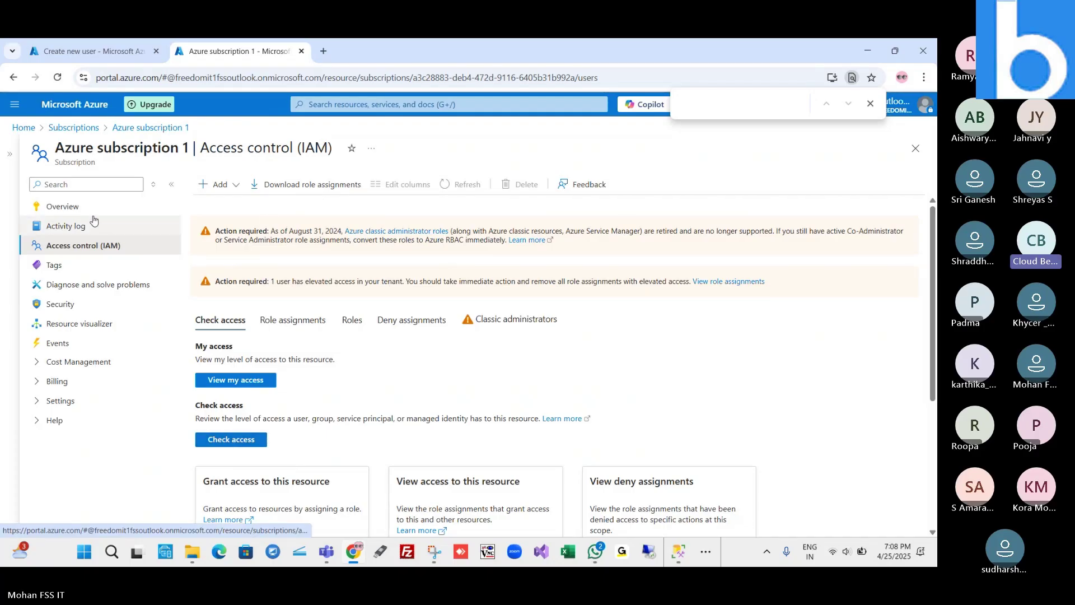
- On the Create new user form, enter 'use2' as principal name and clear a mistyped display name
{"action": "left_click", "coordinate": [93, 50]}
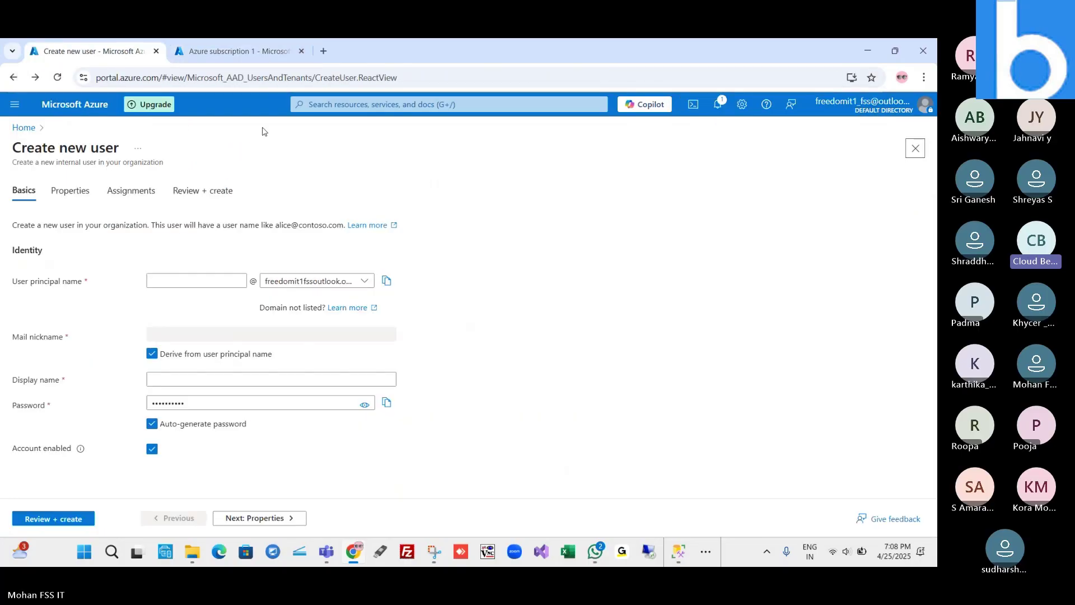
{"action": "key", "text": "g"}
{"action": "key", "text": "slash"}
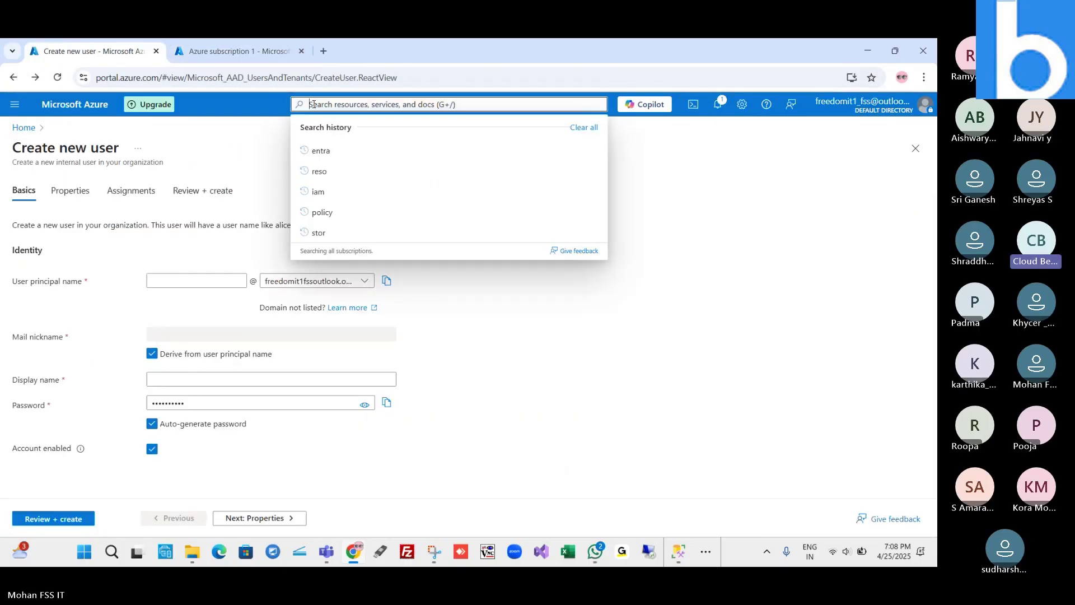
{"action": "left_click", "coordinate": [224, 278]}
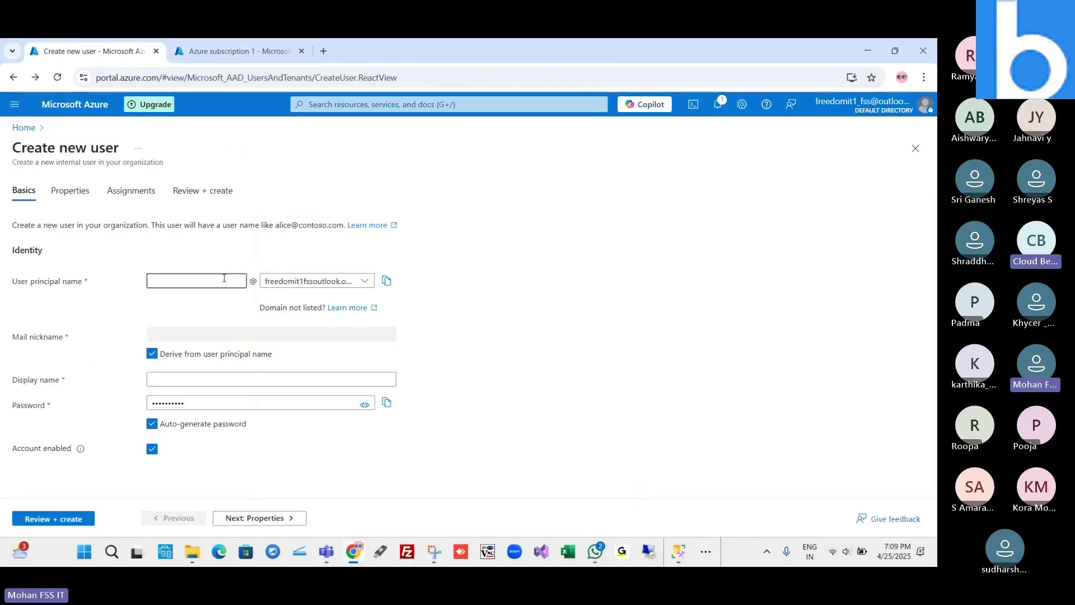
{"action": "type", "text": "use2"}
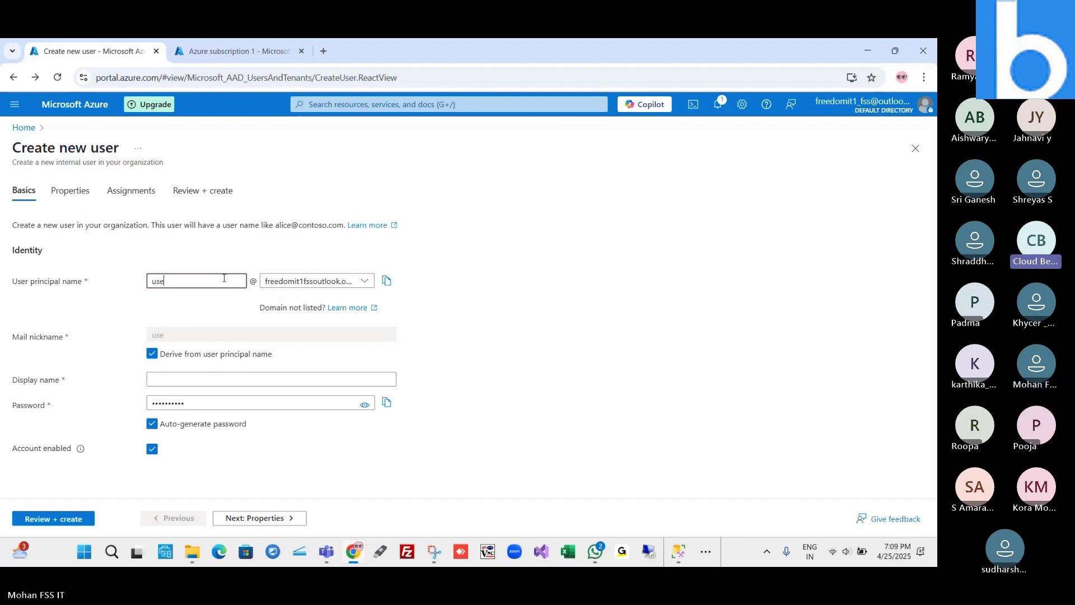
{"action": "left_click", "coordinate": [188, 378]}
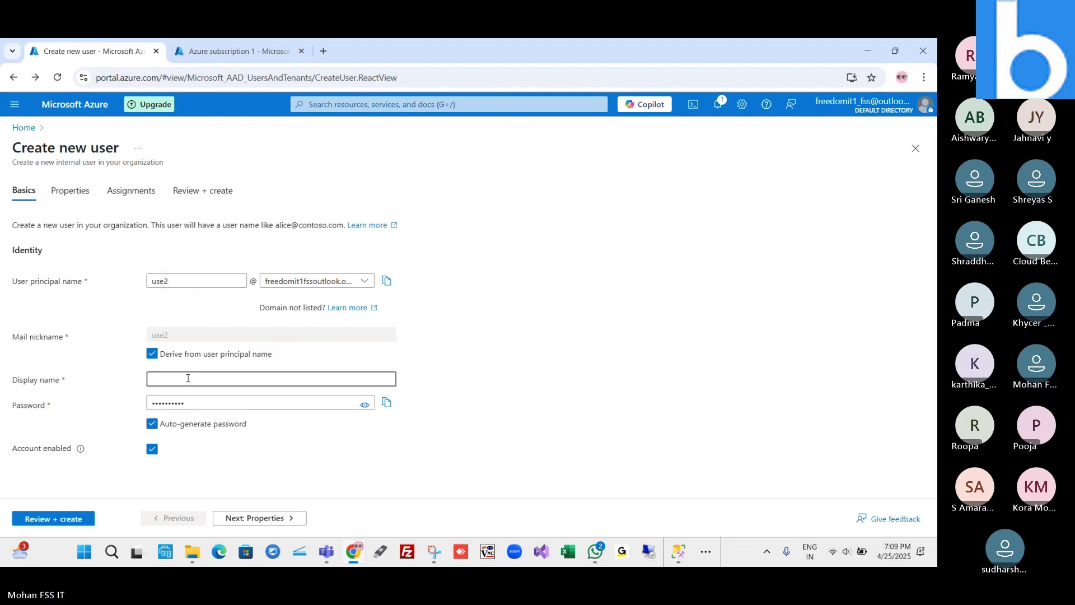
{"action": "type", "text": "Group"}
{"action": "key", "text": "BackSpace"}
{"action": "key", "text": "BackSpace"}
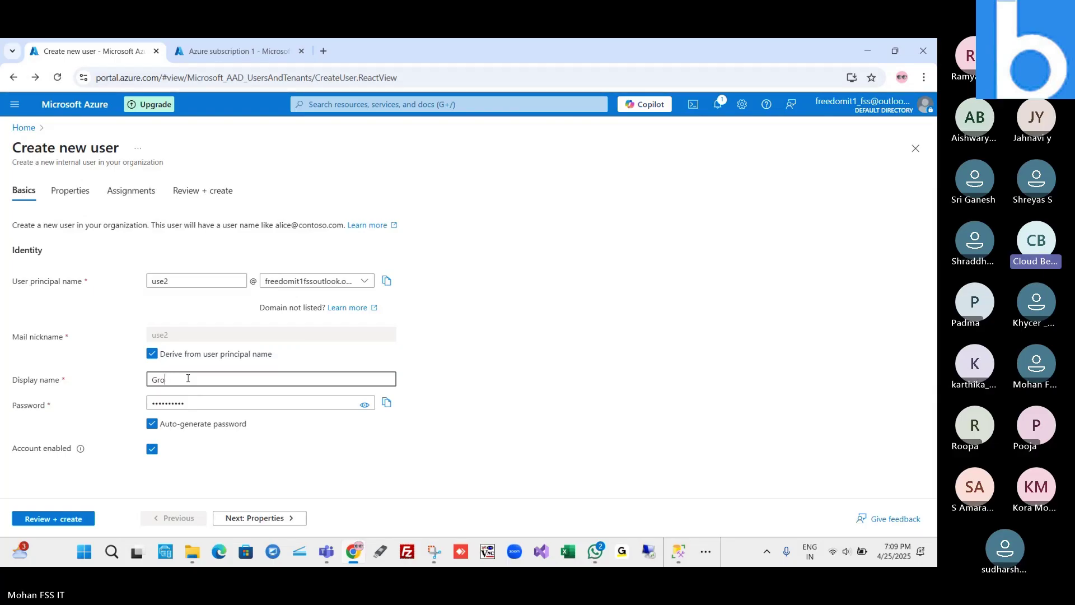
{"action": "key", "text": "BackSpace"}
{"action": "key", "text": "BackSpace"}
- Complete principal name user2, set display name user2, then review and create
{"action": "left_click", "coordinate": [164, 282]}
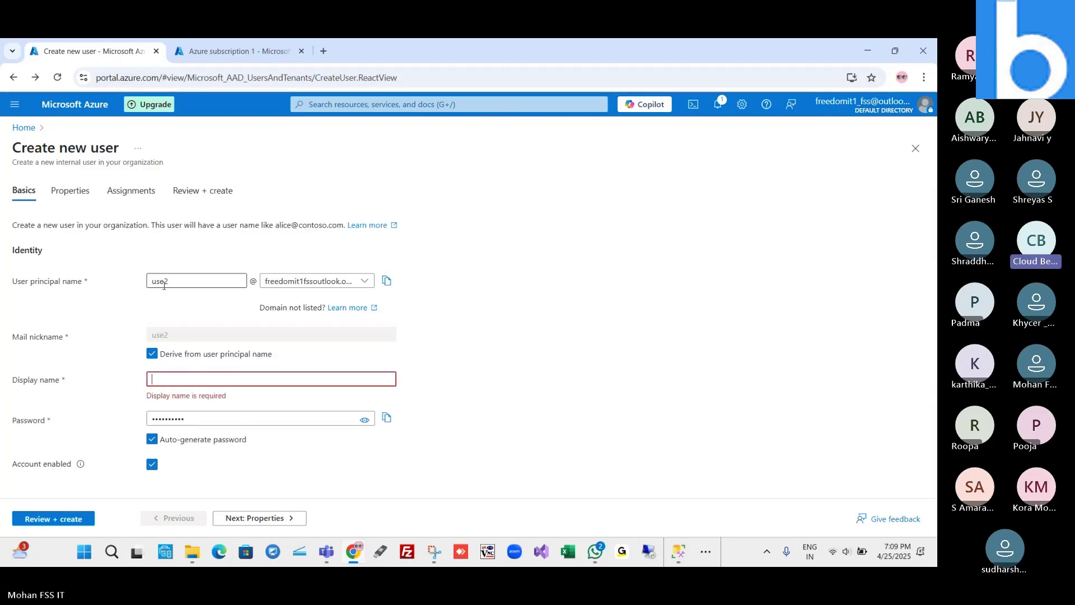
{"action": "type", "text": "r"}
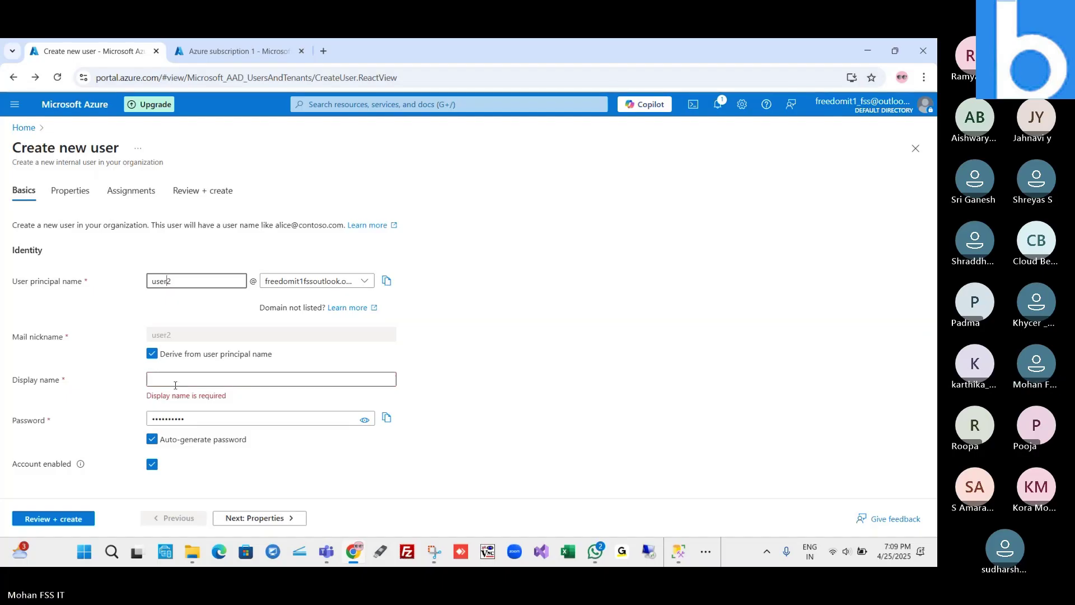
{"action": "left_click", "coordinate": [175, 385]}
{"action": "type", "text": "user2"}
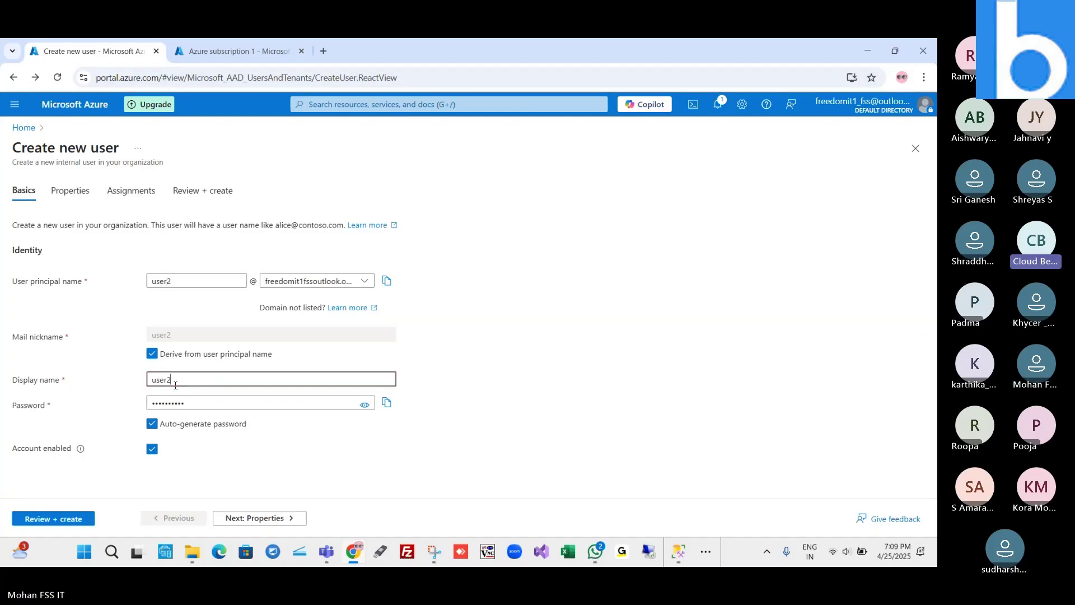
{"action": "left_click", "coordinate": [71, 516]}
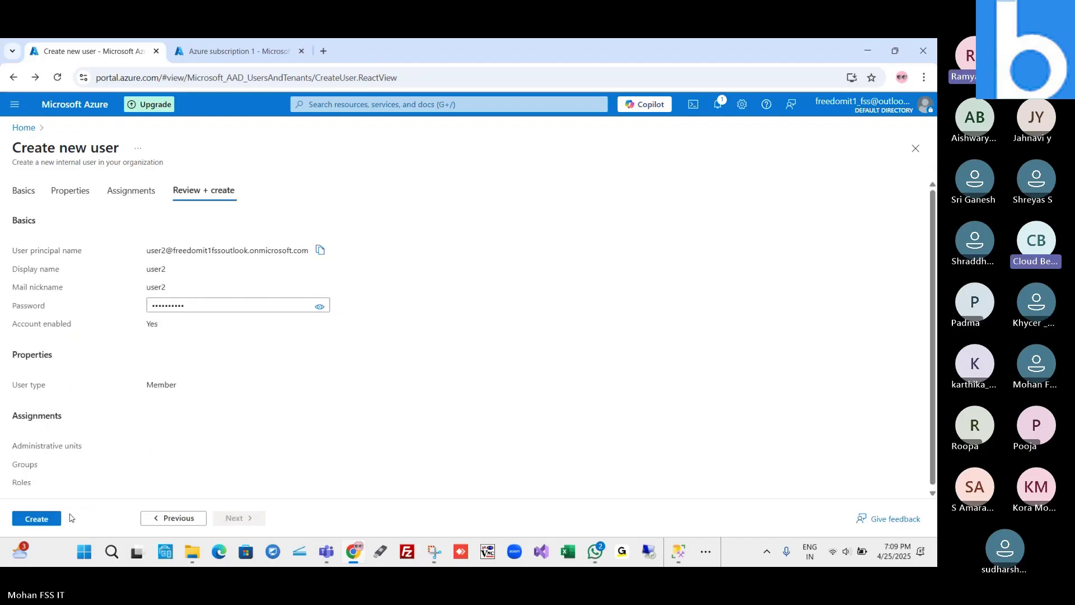
{"action": "left_click", "coordinate": [56, 519]}
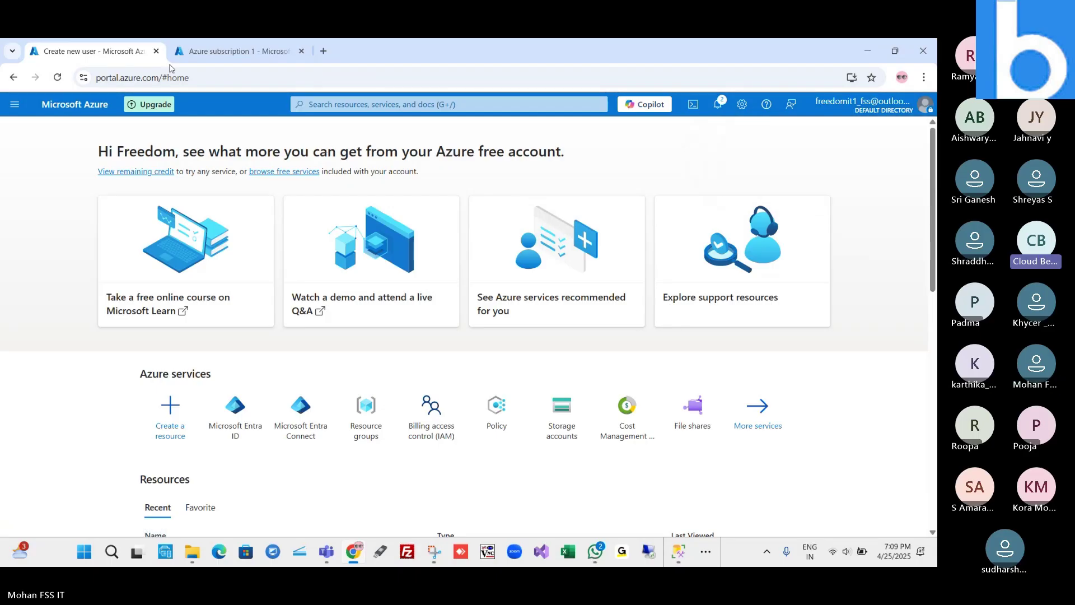
- Return and open Microsoft Entra ID's Groups via the 'entra' search
{"action": "left_click", "coordinate": [224, 40]}
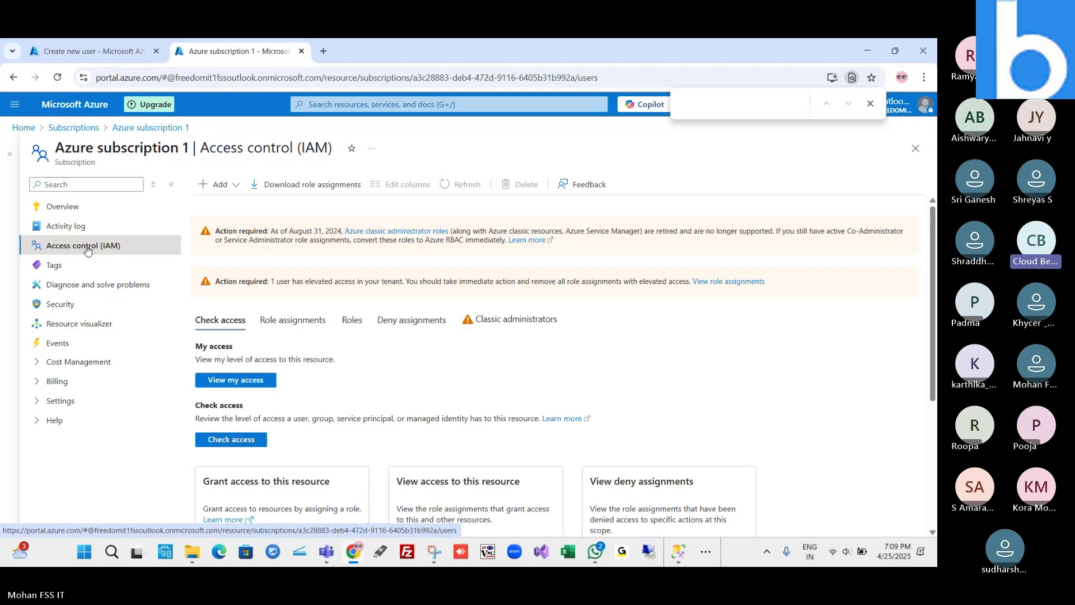
{"action": "left_click", "coordinate": [329, 104]}
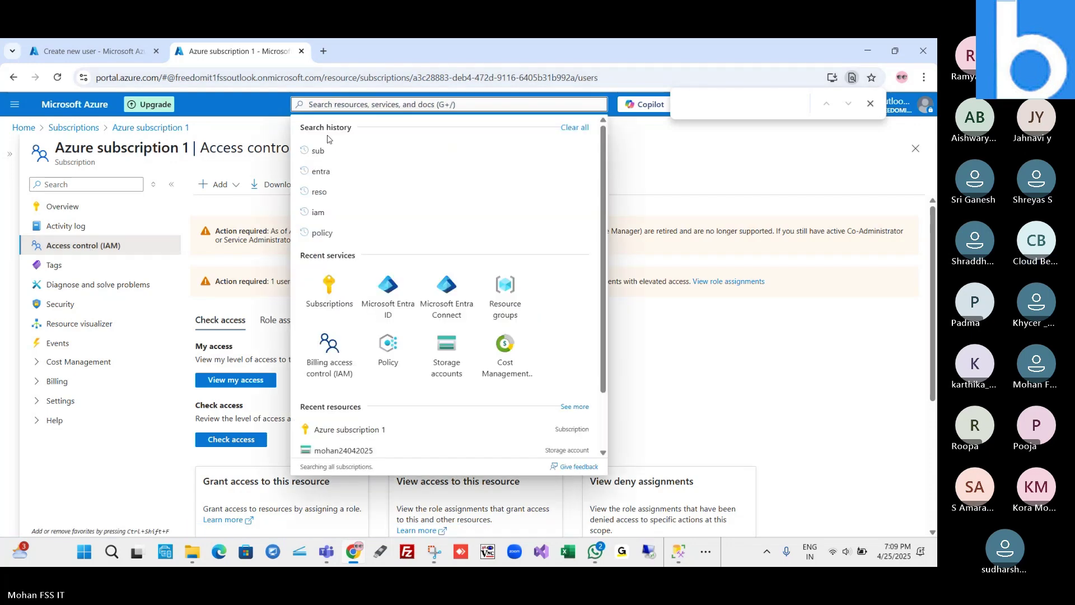
{"action": "left_click", "coordinate": [322, 171]}
{"action": "left_click", "coordinate": [329, 188]}
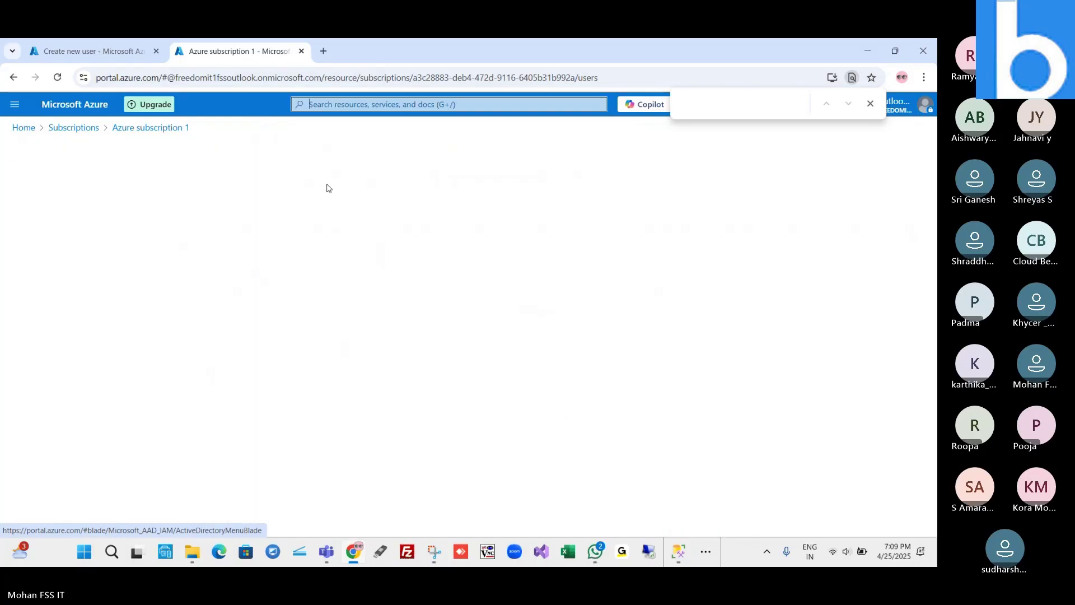
{"action": "left_click", "coordinate": [63, 305]}
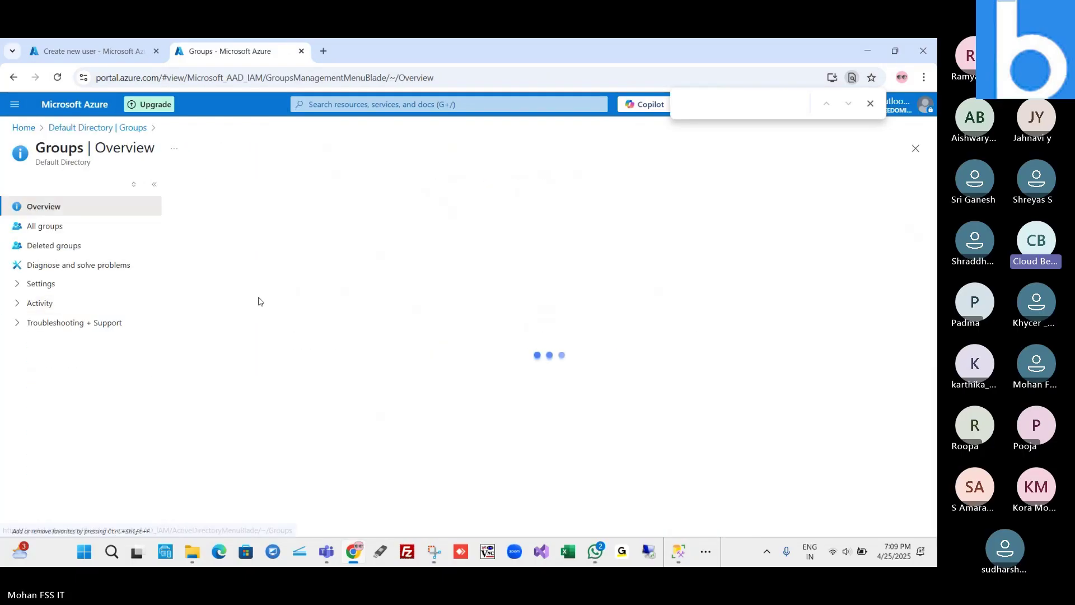
- Open GroupA from All groups and view its members, listing only user1
{"action": "left_click", "coordinate": [47, 227]}
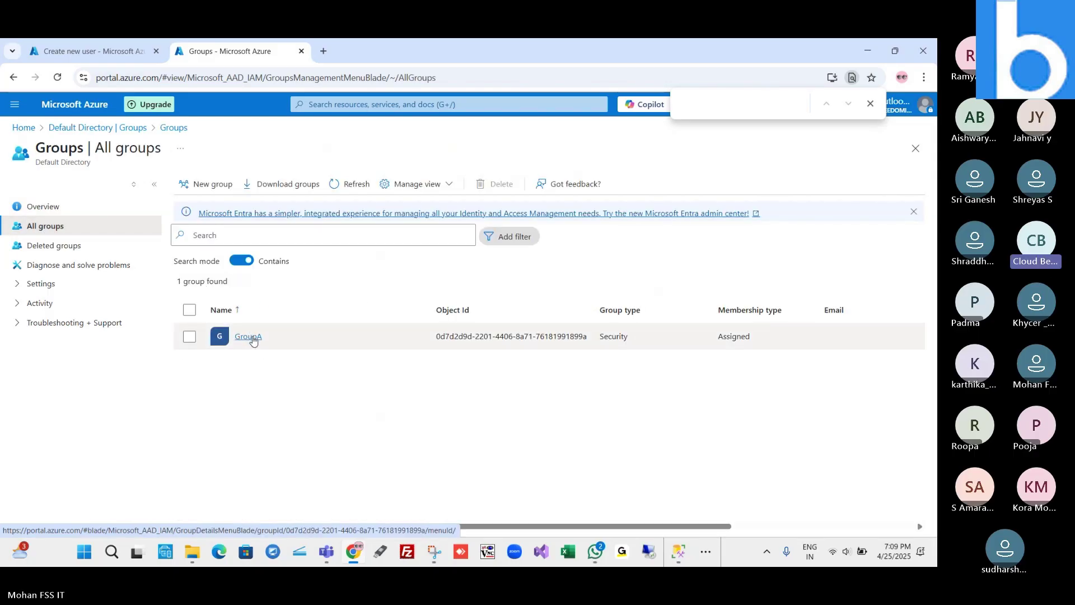
{"action": "left_click", "coordinate": [250, 338]}
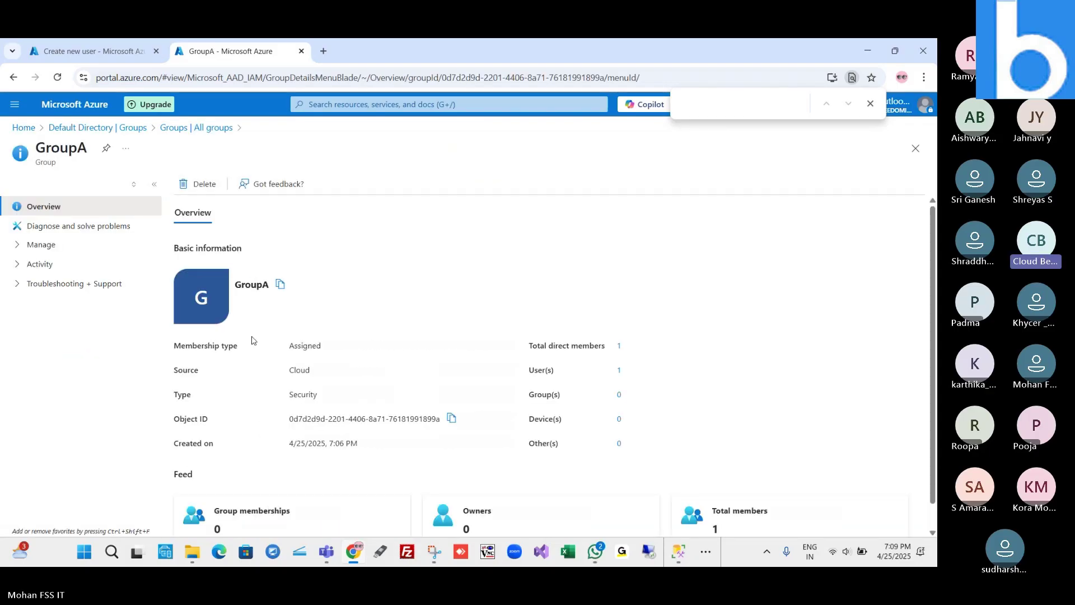
{"action": "left_click", "coordinate": [42, 245]}
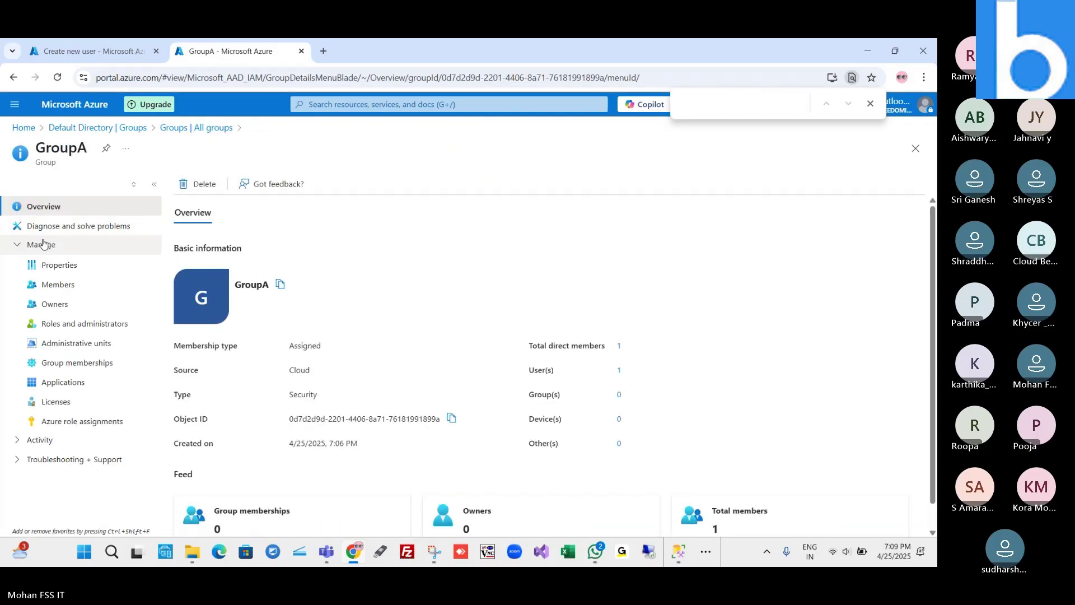
{"action": "left_click", "coordinate": [66, 281]}
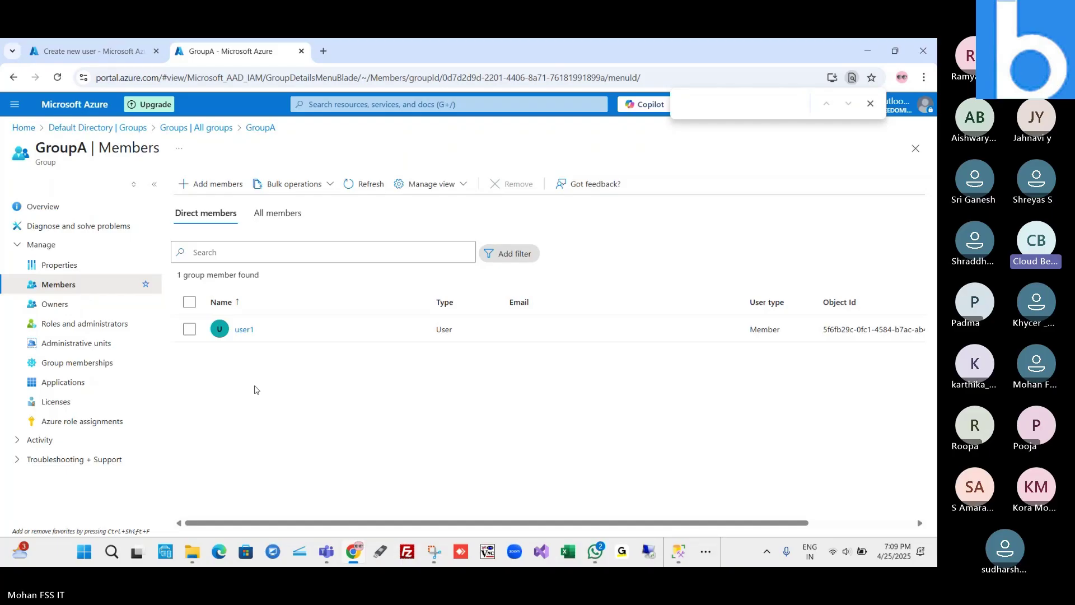
- Add user2 to GroupA and reload the Members page so it lists user1 and user2
{"action": "left_click", "coordinate": [207, 184]}
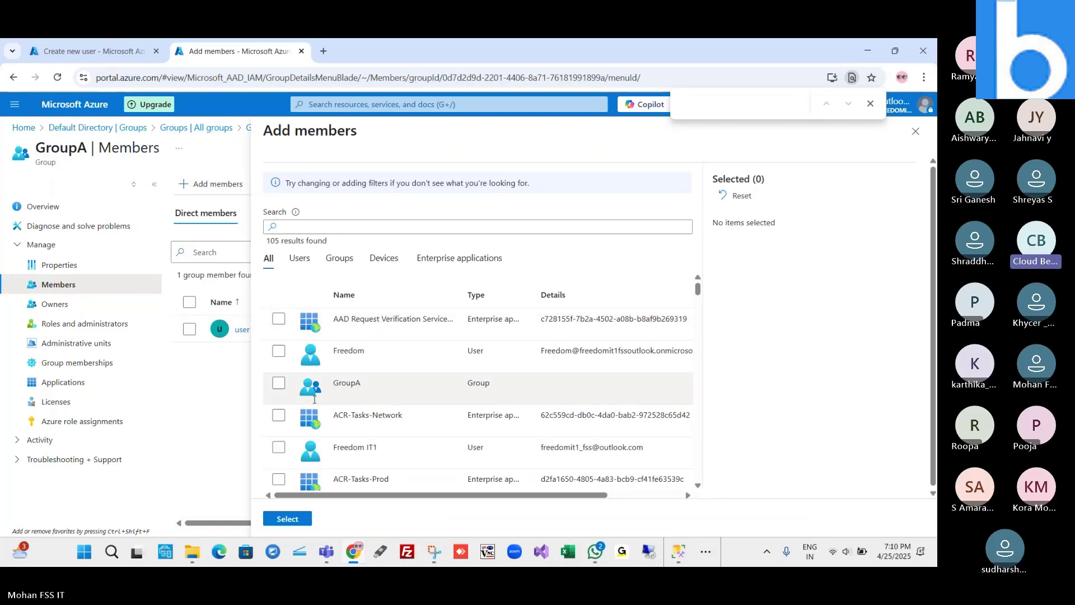
{"action": "left_click_drag", "start_coordinate": [697, 295], "coordinate": [697, 304]}
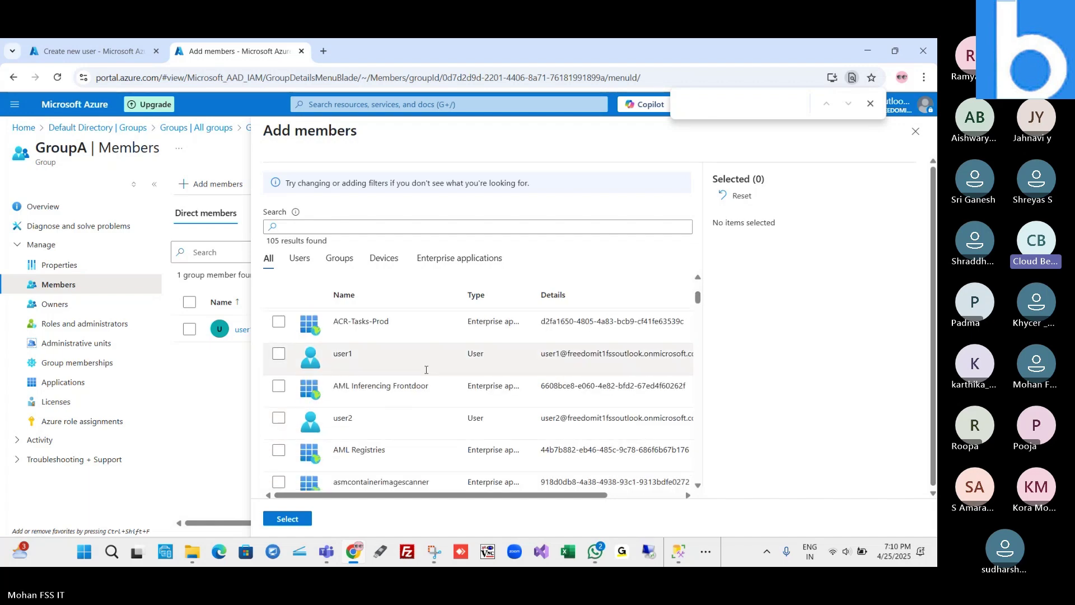
{"action": "left_click", "coordinate": [278, 418]}
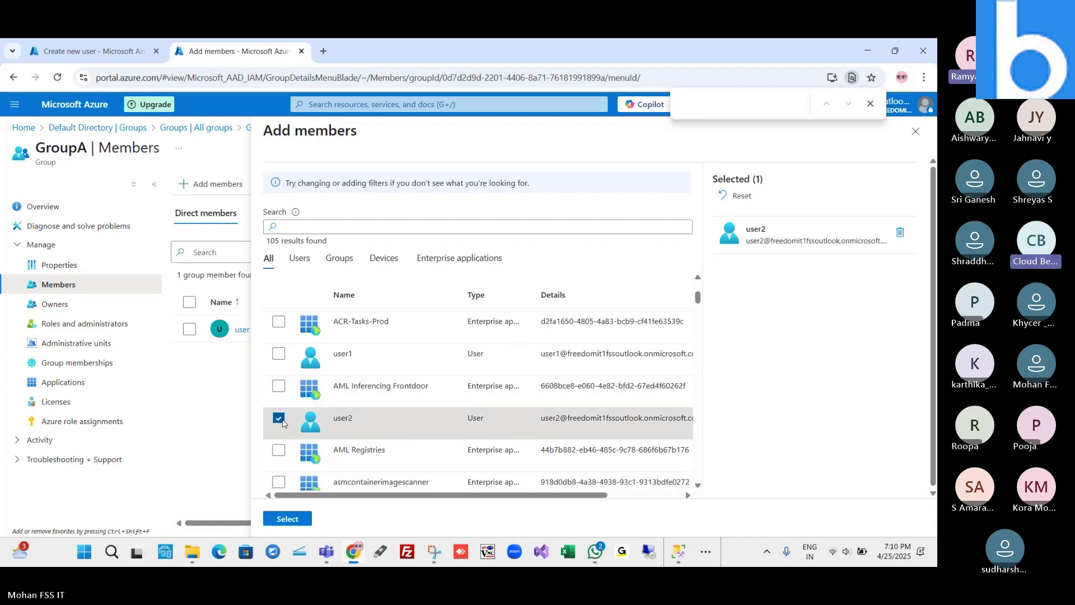
{"action": "left_click", "coordinate": [288, 519]}
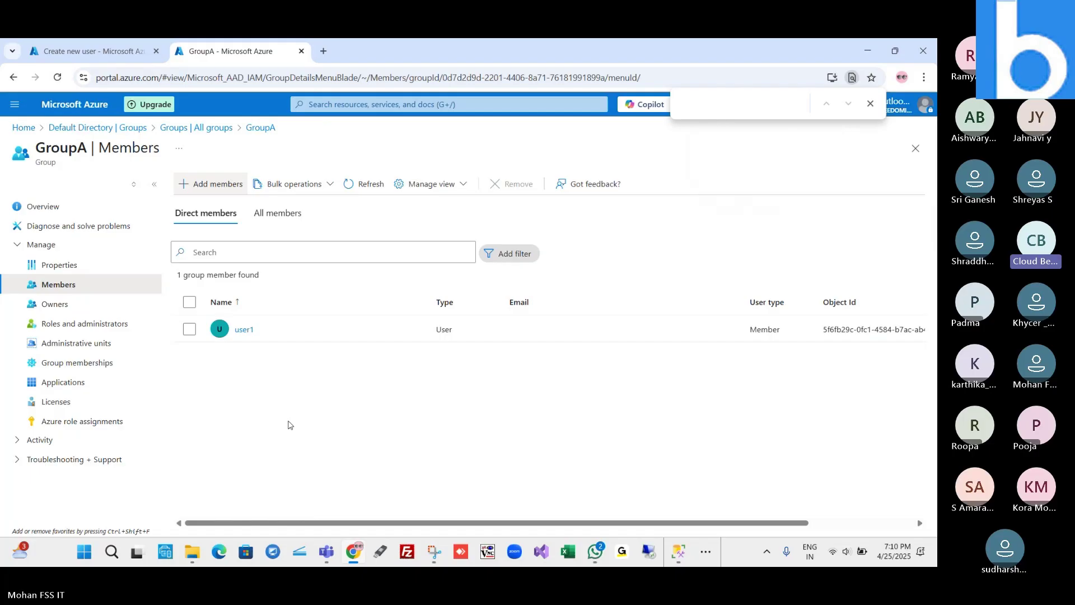
{"action": "left_click", "coordinate": [57, 77]}
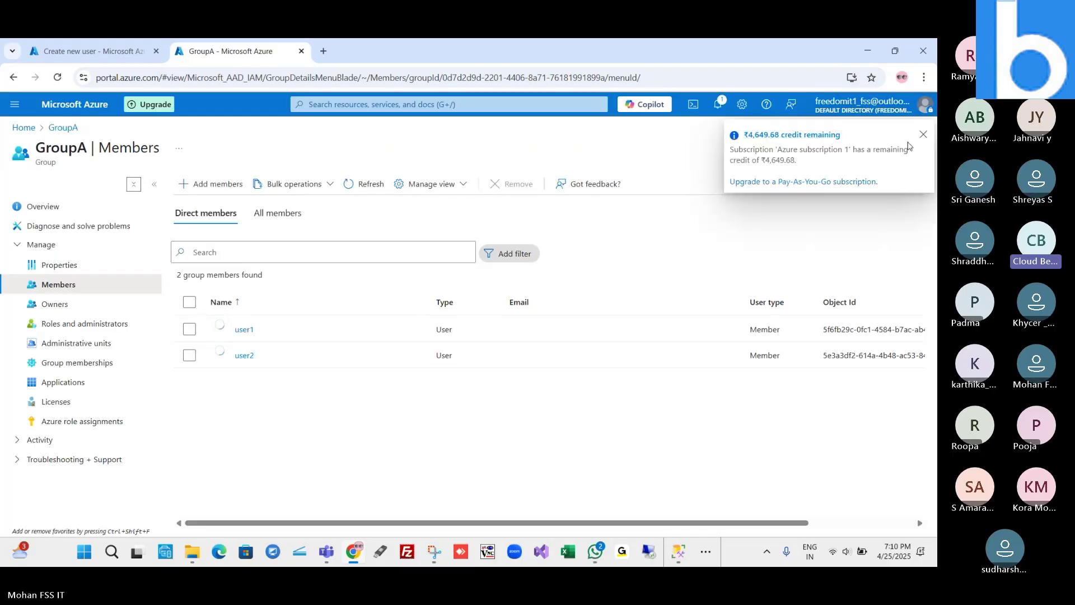
- Close the remaining-credit notification in the Azure portal
{"action": "left_click", "coordinate": [923, 134]}
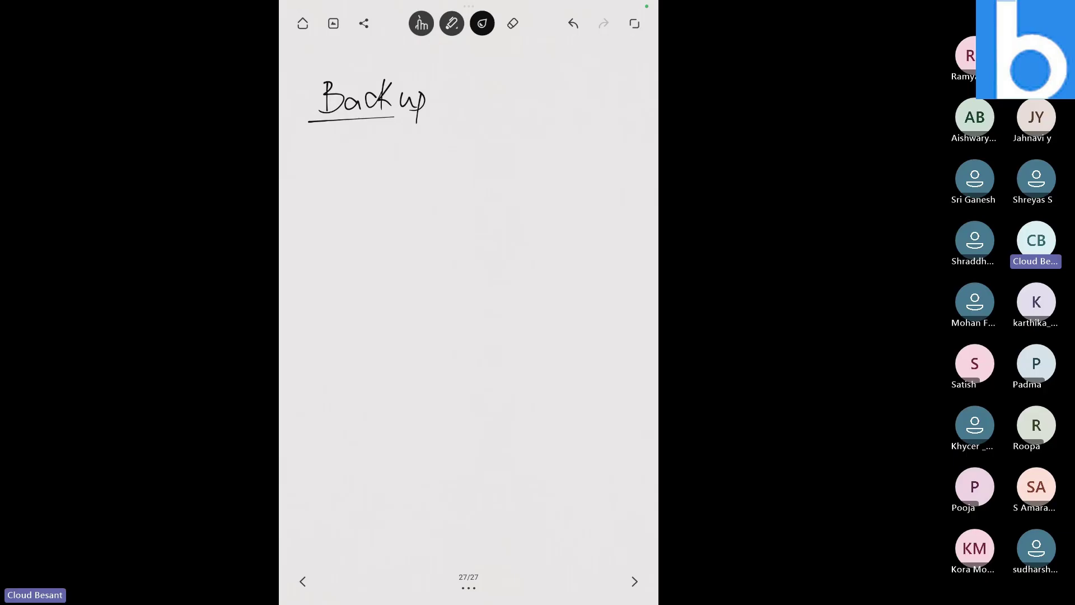
- Extend the Backup underline and sketch a VM1 box with its attached disk
{"action": "left_click_drag", "start_coordinate": [392, 117], "coordinate": [446, 116]}
{"action": "left_click_drag", "start_coordinate": [319, 221], "coordinate": [321, 269]}
{"action": "mouse_move", "coordinate": [318, 218]}
{"action": "left_mouse_down"}
{"action": "mouse_move", "coordinate": [403, 207]}
{"action": "mouse_move", "coordinate": [314, 269]}
{"action": "mouse_move", "coordinate": [347, 285]}
{"action": "left_mouse_up"}
{"action": "left_click_drag", "start_coordinate": [353, 272], "coordinate": [353, 286]}
{"action": "mouse_move", "coordinate": [333, 286]}
{"action": "left_mouse_down"}
{"action": "mouse_move", "coordinate": [390, 280]}
{"action": "mouse_move", "coordinate": [383, 327]}
{"action": "left_mouse_up"}
{"action": "mouse_move", "coordinate": [328, 232]}
{"action": "left_mouse_down"}
{"action": "mouse_move", "coordinate": [348, 228]}
{"action": "mouse_move", "coordinate": [355, 261]}
{"action": "mouse_move", "coordinate": [375, 257]}
{"action": "left_mouse_up"}
{"action": "left_click_drag", "start_coordinate": [380, 221], "coordinate": [380, 261]}
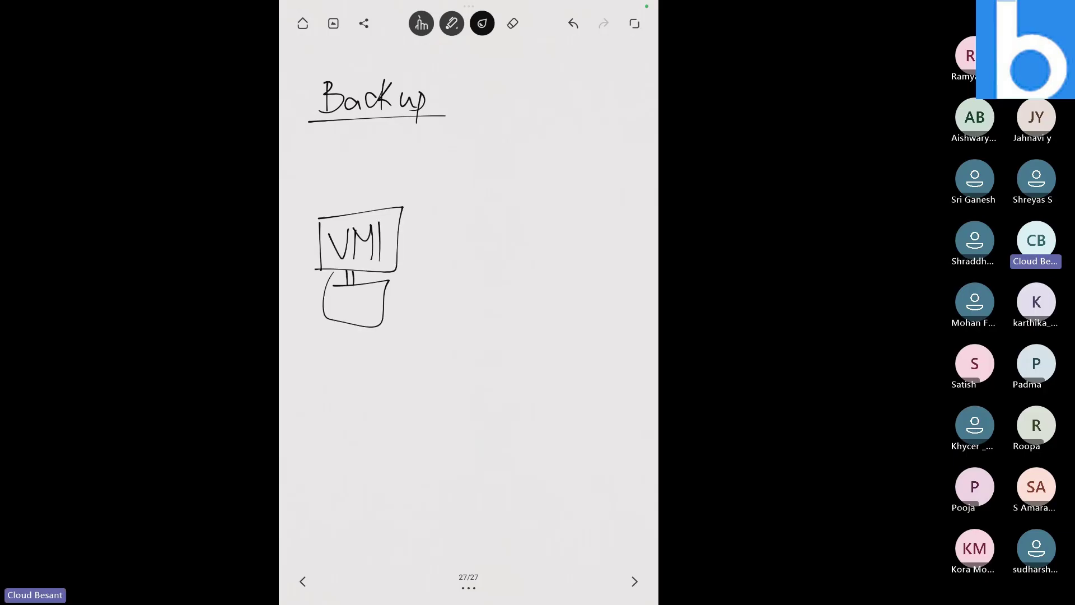
- Draw a curved arrow from the VM1 box to an underlined test.txt label
{"action": "mouse_move", "coordinate": [440, 196]}
{"action": "left_mouse_down"}
{"action": "mouse_move", "coordinate": [392, 190]}
{"action": "mouse_move", "coordinate": [392, 221]}
{"action": "mouse_move", "coordinate": [402, 207]}
{"action": "left_mouse_up"}
{"action": "mouse_move", "coordinate": [417, 200]}
{"action": "left_mouse_down"}
{"action": "mouse_move", "coordinate": [422, 229]}
{"action": "mouse_move", "coordinate": [434, 215]}
{"action": "left_mouse_up"}
{"action": "mouse_move", "coordinate": [415, 219]}
{"action": "left_mouse_down"}
{"action": "mouse_move", "coordinate": [447, 211]}
{"action": "mouse_move", "coordinate": [446, 226]}
{"action": "left_mouse_up"}
{"action": "mouse_move", "coordinate": [460, 189]}
{"action": "left_mouse_down"}
{"action": "mouse_move", "coordinate": [456, 227]}
{"action": "mouse_move", "coordinate": [467, 203]}
{"action": "mouse_move", "coordinate": [481, 219]}
{"action": "mouse_move", "coordinate": [486, 203]}
{"action": "mouse_move", "coordinate": [497, 220]}
{"action": "left_mouse_up"}
{"action": "left_click", "coordinate": [471, 213]}
{"action": "left_click_drag", "start_coordinate": [497, 203], "coordinate": [488, 220]}
{"action": "mouse_move", "coordinate": [510, 188]}
{"action": "left_mouse_down"}
{"action": "mouse_move", "coordinate": [507, 218]}
{"action": "mouse_move", "coordinate": [519, 200]}
{"action": "left_mouse_up"}
{"action": "left_click_drag", "start_coordinate": [427, 237], "coordinate": [502, 227]}
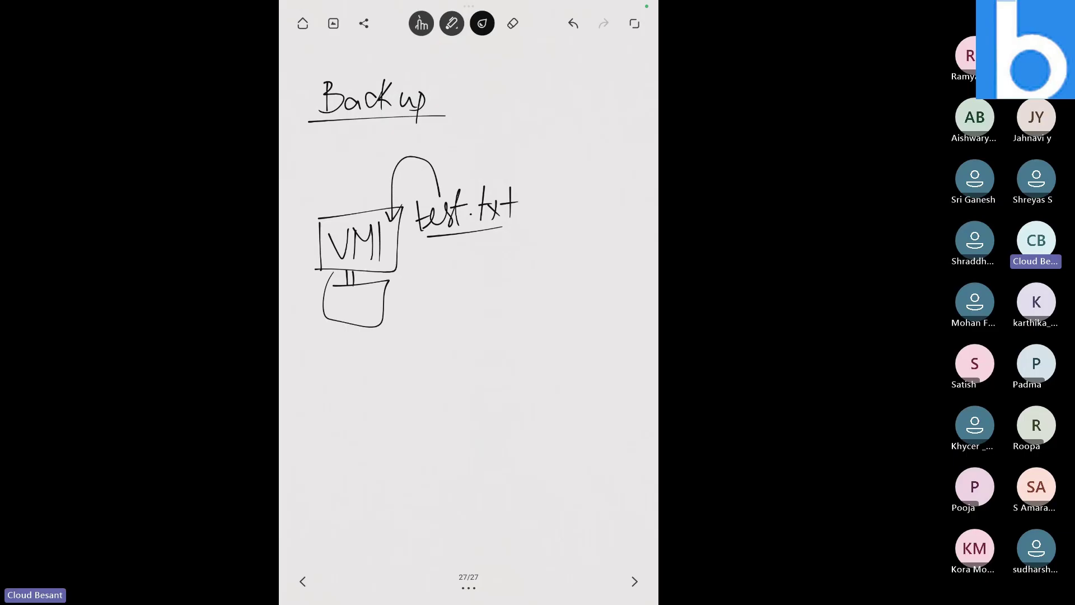
- Write and box RSV, then a boxed Vault label linked by an arrow
{"action": "left_click_drag", "start_coordinate": [498, 227], "coordinate": [515, 225]}
{"action": "mouse_move", "coordinate": [516, 283]}
{"action": "left_mouse_down"}
{"action": "mouse_move", "coordinate": [518, 312]}
{"action": "mouse_move", "coordinate": [556, 289]}
{"action": "mouse_move", "coordinate": [541, 310]}
{"action": "left_mouse_up"}
{"action": "mouse_move", "coordinate": [562, 282]}
{"action": "left_mouse_down"}
{"action": "mouse_move", "coordinate": [571, 304]}
{"action": "mouse_move", "coordinate": [585, 275]}
{"action": "left_mouse_up"}
{"action": "left_click_drag", "start_coordinate": [513, 320], "coordinate": [547, 317]}
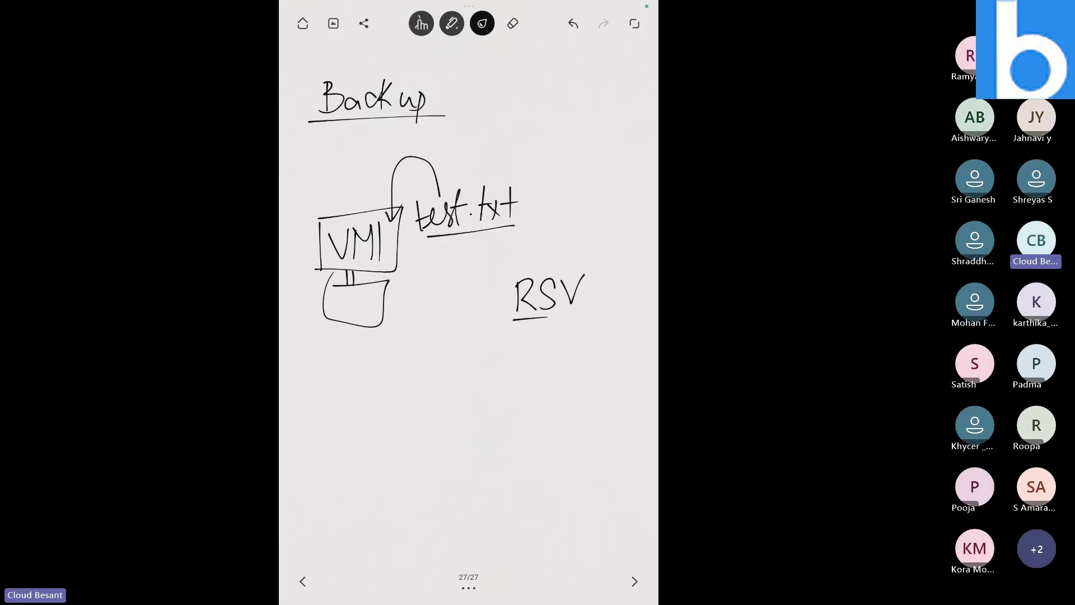
{"action": "left_click_drag", "start_coordinate": [548, 317], "coordinate": [583, 312]}
{"action": "mouse_move", "coordinate": [507, 323]}
{"action": "left_mouse_down"}
{"action": "mouse_move", "coordinate": [591, 301]}
{"action": "mouse_move", "coordinate": [592, 312]}
{"action": "left_mouse_up"}
{"action": "left_click_drag", "start_coordinate": [506, 323], "coordinate": [591, 313]}
{"action": "mouse_move", "coordinate": [507, 344]}
{"action": "left_mouse_down"}
{"action": "mouse_move", "coordinate": [513, 361]}
{"action": "mouse_move", "coordinate": [566, 364]}
{"action": "mouse_move", "coordinate": [597, 339]}
{"action": "left_mouse_up"}
{"action": "left_click_drag", "start_coordinate": [509, 373], "coordinate": [562, 364]}
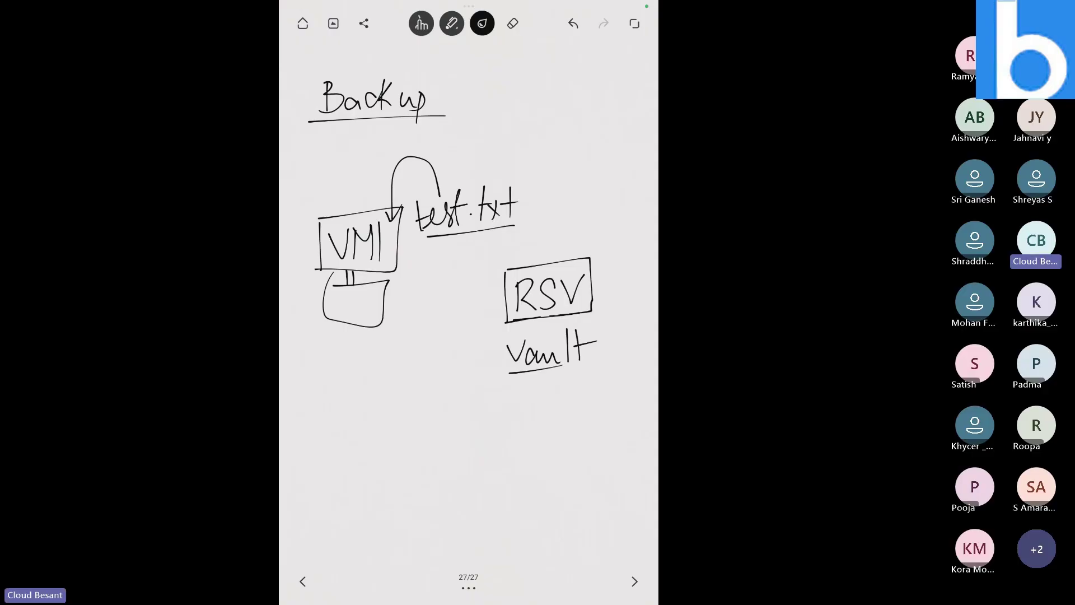
{"action": "mouse_move", "coordinate": [498, 343]}
{"action": "left_mouse_down"}
{"action": "mouse_move", "coordinate": [503, 372]}
{"action": "mouse_move", "coordinate": [590, 319]}
{"action": "left_mouse_up"}
{"action": "left_click_drag", "start_coordinate": [590, 319], "coordinate": [592, 363]}
{"action": "mouse_move", "coordinate": [506, 306]}
{"action": "left_mouse_down"}
{"action": "mouse_move", "coordinate": [475, 339]}
{"action": "mouse_move", "coordinate": [501, 359]}
{"action": "left_mouse_up"}
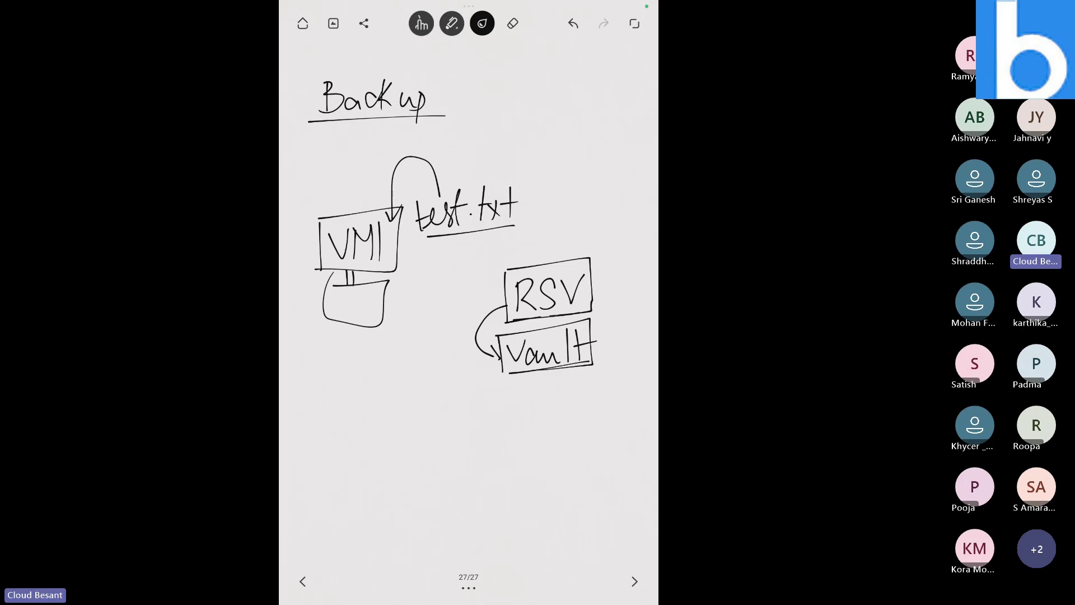
- Erase the Vault box, its label and the linking arrow, then return to the pen
{"action": "left_click", "coordinate": [513, 23]}
{"action": "left_click_drag", "start_coordinate": [498, 358], "coordinate": [550, 336]}
{"action": "mouse_move", "coordinate": [502, 306]}
{"action": "left_mouse_down"}
{"action": "mouse_move", "coordinate": [479, 329]}
{"action": "mouse_move", "coordinate": [542, 319]}
{"action": "left_mouse_up"}
{"action": "left_click", "coordinate": [482, 23]}
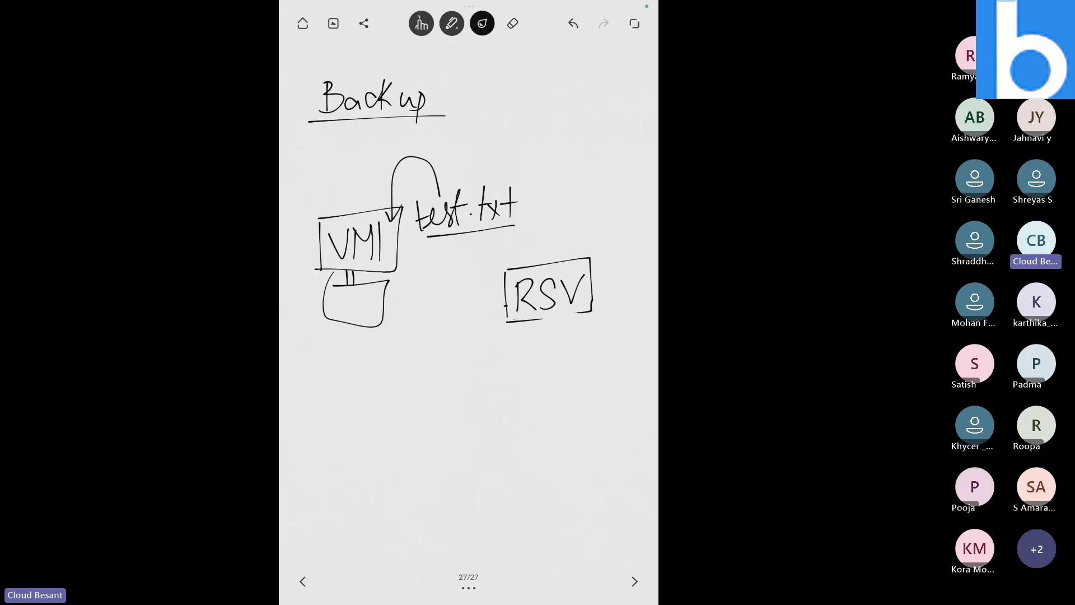
- Write a row of xxxx marks below the RSV box
{"action": "left_click_drag", "start_coordinate": [539, 320], "coordinate": [584, 313]}
{"action": "left_click_drag", "start_coordinate": [509, 349], "coordinate": [515, 362]}
{"action": "mouse_move", "coordinate": [515, 350]}
{"action": "left_mouse_down"}
{"action": "mouse_move", "coordinate": [508, 364]}
{"action": "mouse_move", "coordinate": [530, 361]}
{"action": "mouse_move", "coordinate": [520, 362]}
{"action": "left_mouse_up"}
{"action": "left_click_drag", "start_coordinate": [542, 348], "coordinate": [532, 364]}
{"action": "left_click_drag", "start_coordinate": [534, 351], "coordinate": [544, 363]}
{"action": "left_click_drag", "start_coordinate": [556, 345], "coordinate": [546, 363]}
- Draw a circled stick figure below the VM box with a 2AM label
{"action": "left_click_drag", "start_coordinate": [547, 353], "coordinate": [554, 364]}
{"action": "left_click_drag", "start_coordinate": [387, 453], "coordinate": [374, 492]}
{"action": "left_click_drag", "start_coordinate": [375, 479], "coordinate": [393, 481]}
{"action": "mouse_move", "coordinate": [387, 443]}
{"action": "left_mouse_down"}
{"action": "mouse_move", "coordinate": [367, 492]}
{"action": "mouse_move", "coordinate": [401, 456]}
{"action": "mouse_move", "coordinate": [422, 464]}
{"action": "left_mouse_up"}
{"action": "left_click_drag", "start_coordinate": [436, 443], "coordinate": [428, 464]}
{"action": "mouse_move", "coordinate": [434, 442]}
{"action": "left_mouse_down"}
{"action": "mouse_move", "coordinate": [439, 462]}
{"action": "mouse_move", "coordinate": [455, 452]}
{"action": "mouse_move", "coordinate": [459, 469]}
{"action": "left_mouse_up"}
{"action": "left_click_drag", "start_coordinate": [408, 473], "coordinate": [414, 473]}
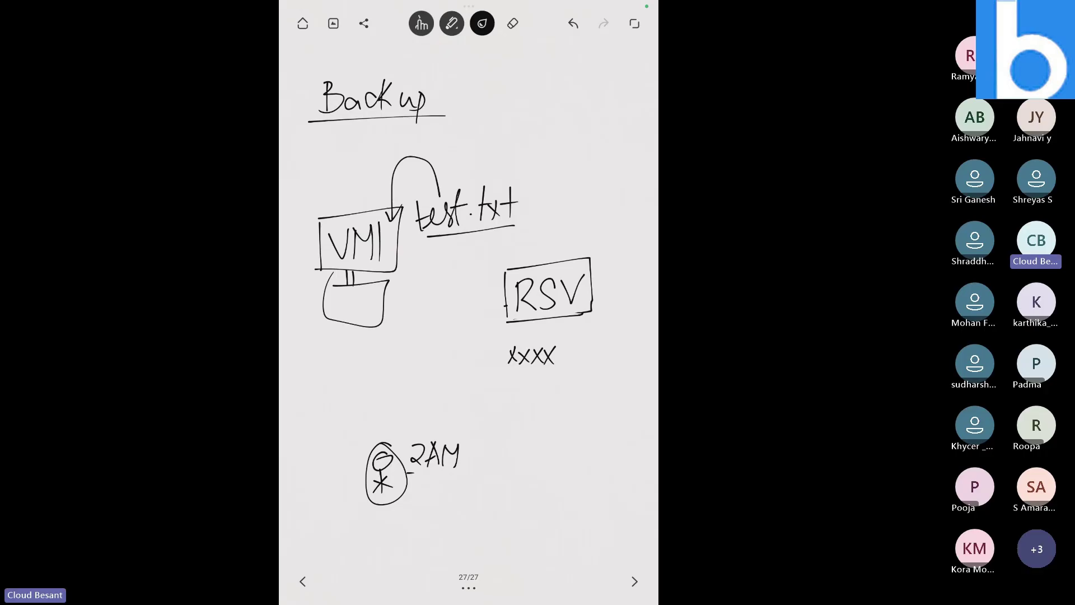
- Add a boxed 0 → 100 range with an arrow to 'google drive', then start an underline
{"action": "mouse_move", "coordinate": [411, 473]}
{"action": "left_mouse_down"}
{"action": "mouse_move", "coordinate": [465, 464]}
{"action": "mouse_move", "coordinate": [444, 487]}
{"action": "mouse_move", "coordinate": [522, 492]}
{"action": "left_mouse_up"}
{"action": "left_click_drag", "start_coordinate": [529, 479], "coordinate": [540, 476]}
{"action": "mouse_move", "coordinate": [427, 511]}
{"action": "left_mouse_down"}
{"action": "mouse_move", "coordinate": [566, 493]}
{"action": "mouse_move", "coordinate": [430, 477]}
{"action": "left_mouse_up"}
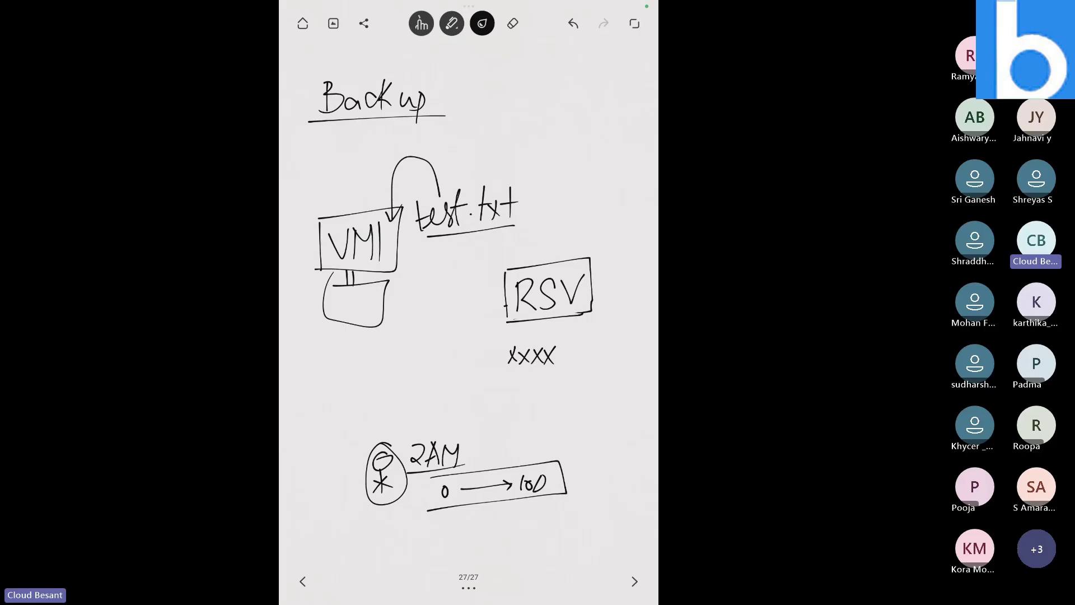
{"action": "mouse_move", "coordinate": [426, 476]}
{"action": "left_mouse_down"}
{"action": "mouse_move", "coordinate": [429, 512]}
{"action": "mouse_move", "coordinate": [458, 424]}
{"action": "mouse_move", "coordinate": [459, 465]}
{"action": "mouse_move", "coordinate": [573, 415]}
{"action": "mouse_move", "coordinate": [585, 430]}
{"action": "mouse_move", "coordinate": [596, 413]}
{"action": "left_mouse_up"}
{"action": "mouse_move", "coordinate": [584, 444]}
{"action": "left_mouse_down"}
{"action": "mouse_move", "coordinate": [576, 466]}
{"action": "mouse_move", "coordinate": [603, 448]}
{"action": "mouse_move", "coordinate": [604, 464]}
{"action": "left_mouse_up"}
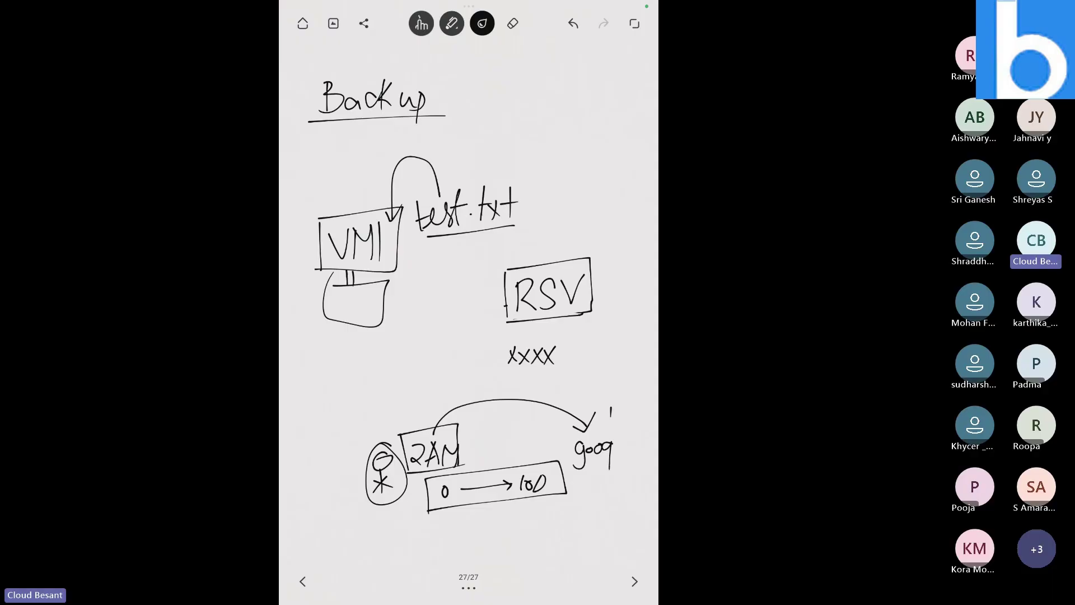
{"action": "left_click_drag", "start_coordinate": [611, 408], "coordinate": [621, 442]}
{"action": "mouse_move", "coordinate": [591, 485]}
{"action": "left_mouse_down"}
{"action": "mouse_move", "coordinate": [600, 500]}
{"action": "mouse_move", "coordinate": [640, 485]}
{"action": "left_mouse_up"}
{"action": "left_click_drag", "start_coordinate": [381, 531], "coordinate": [420, 529]}
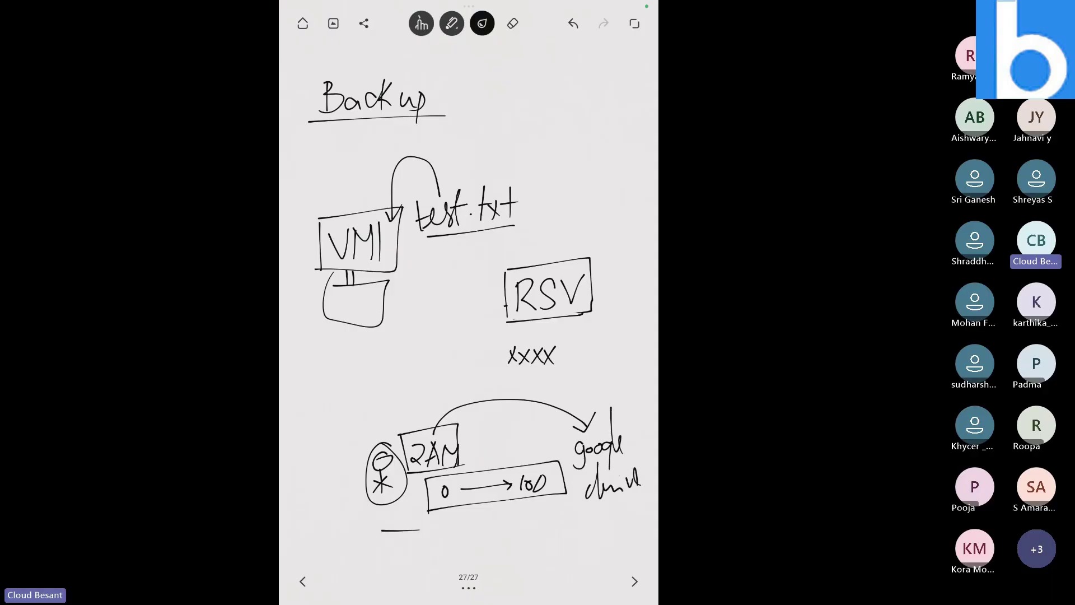
- Erase the bottom backup diagram and the xxxx marks below RSV
{"action": "left_click_drag", "start_coordinate": [420, 529], "coordinate": [638, 508]}
{"action": "left_click", "coordinate": [513, 23]}
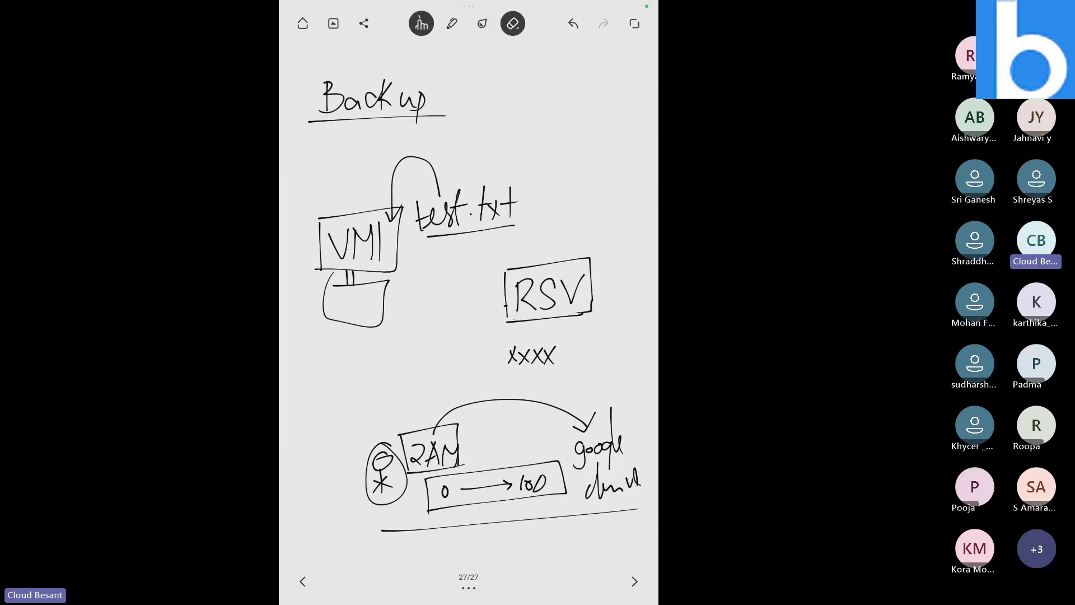
{"action": "mouse_move", "coordinate": [403, 443]}
{"action": "left_mouse_down"}
{"action": "mouse_move", "coordinate": [518, 403]}
{"action": "mouse_move", "coordinate": [387, 493]}
{"action": "mouse_move", "coordinate": [593, 509]}
{"action": "mouse_move", "coordinate": [353, 474]}
{"action": "mouse_move", "coordinate": [631, 409]}
{"action": "mouse_move", "coordinate": [612, 472]}
{"action": "mouse_move", "coordinate": [632, 497]}
{"action": "mouse_move", "coordinate": [639, 488]}
{"action": "left_mouse_up"}
{"action": "left_click", "coordinate": [452, 22]}
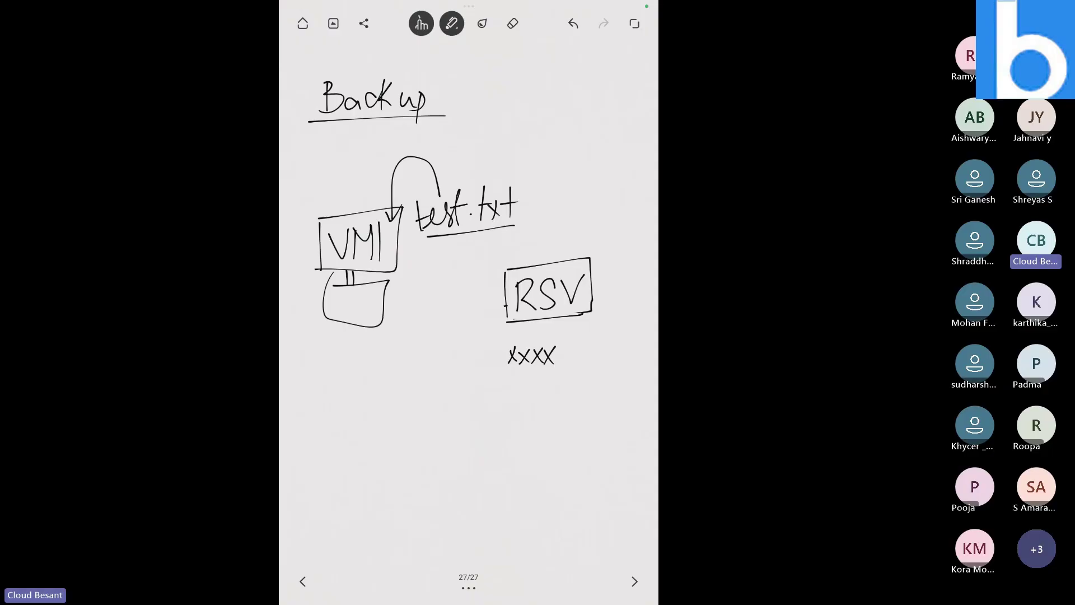
{"action": "left_click", "coordinate": [512, 23]}
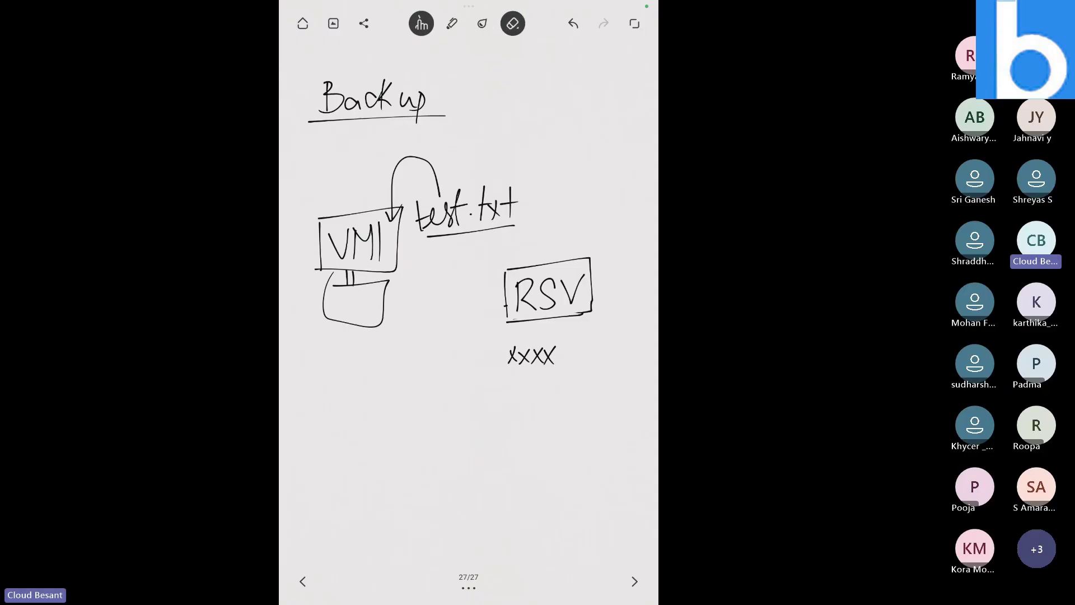
{"action": "left_click_drag", "start_coordinate": [555, 356], "coordinate": [492, 357]}
{"action": "left_click", "coordinate": [452, 23]}
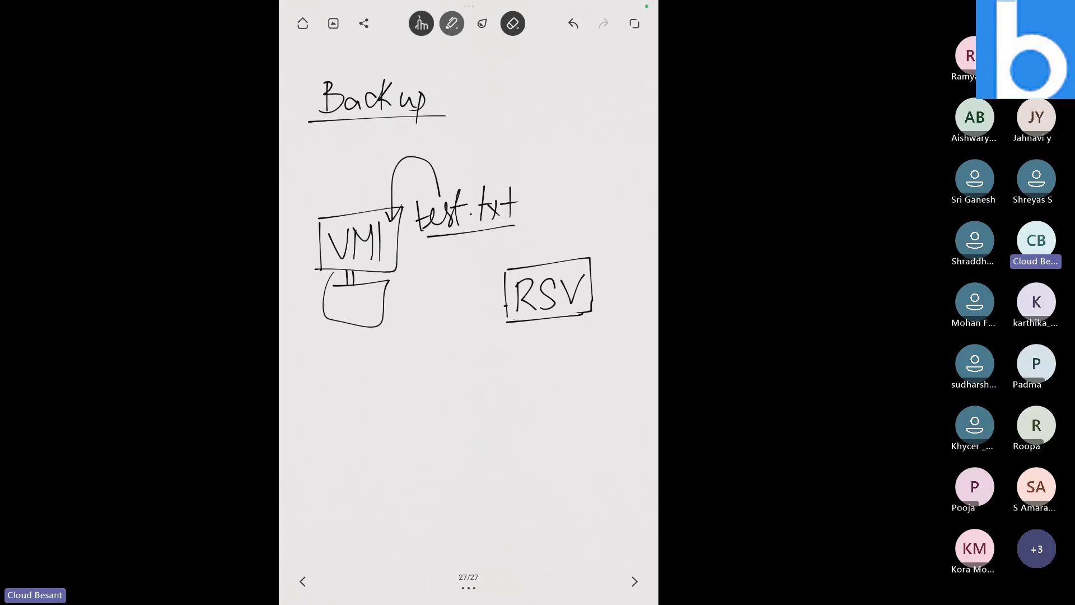
- Write the entries 23/04 → 2AM and 24/04 → 2AM below RSV
{"action": "left_click", "coordinate": [482, 23]}
{"action": "left_click_drag", "start_coordinate": [495, 350], "coordinate": [511, 372]}
{"action": "left_click_drag", "start_coordinate": [505, 353], "coordinate": [505, 373]}
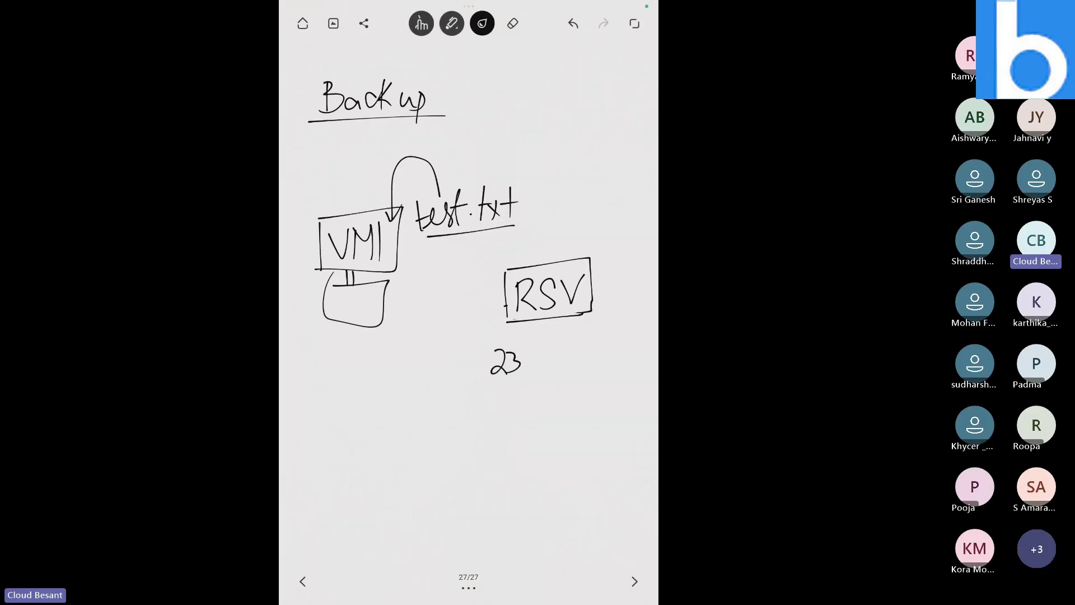
{"action": "mouse_move", "coordinate": [525, 332]}
{"action": "left_mouse_down"}
{"action": "mouse_move", "coordinate": [521, 385]}
{"action": "mouse_move", "coordinate": [578, 358]}
{"action": "mouse_move", "coordinate": [570, 370]}
{"action": "mouse_move", "coordinate": [594, 368]}
{"action": "left_mouse_up"}
{"action": "mouse_move", "coordinate": [595, 368]}
{"action": "left_mouse_down"}
{"action": "mouse_move", "coordinate": [604, 344]}
{"action": "mouse_move", "coordinate": [605, 358]}
{"action": "left_mouse_up"}
{"action": "left_click_drag", "start_coordinate": [610, 341], "coordinate": [624, 370]}
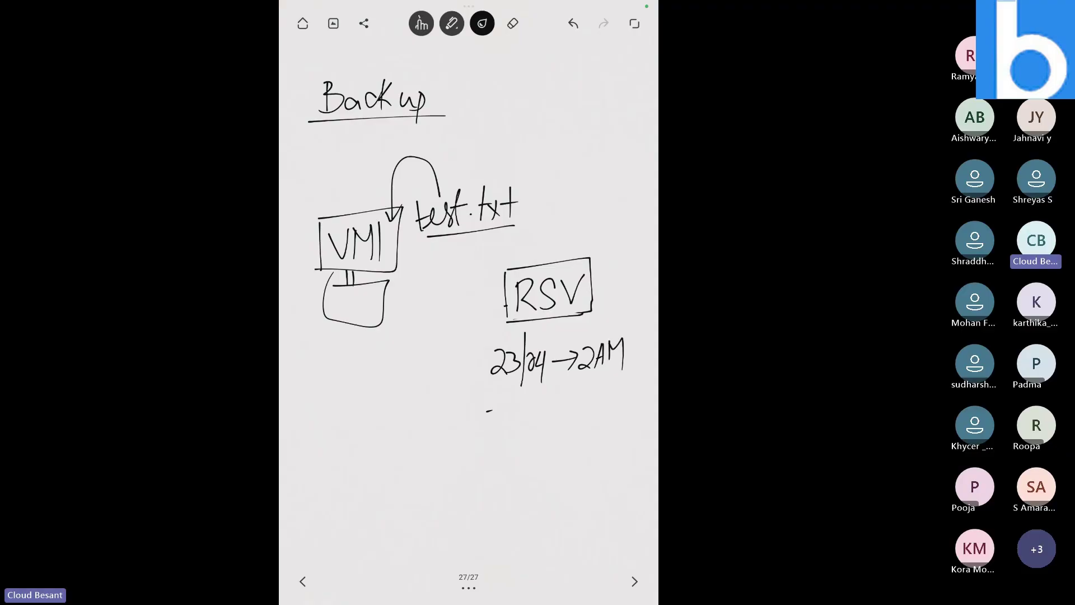
{"action": "mouse_move", "coordinate": [488, 414]}
{"action": "left_mouse_down"}
{"action": "mouse_move", "coordinate": [505, 431]}
{"action": "mouse_move", "coordinate": [517, 426]}
{"action": "left_mouse_up"}
{"action": "left_click_drag", "start_coordinate": [516, 413], "coordinate": [515, 436]}
{"action": "mouse_move", "coordinate": [528, 396]}
{"action": "left_mouse_down"}
{"action": "mouse_move", "coordinate": [524, 435]}
{"action": "mouse_move", "coordinate": [553, 421]}
{"action": "left_mouse_up"}
{"action": "left_click", "coordinate": [535, 417]}
{"action": "left_click_drag", "start_coordinate": [548, 411], "coordinate": [550, 433]}
{"action": "left_click_drag", "start_coordinate": [569, 415], "coordinate": [575, 419]}
{"action": "mouse_move", "coordinate": [595, 396]}
{"action": "left_mouse_down"}
{"action": "mouse_move", "coordinate": [606, 413]}
{"action": "mouse_move", "coordinate": [616, 402]}
{"action": "left_mouse_up"}
{"action": "mouse_move", "coordinate": [620, 405]}
{"action": "left_mouse_down"}
{"action": "mouse_move", "coordinate": [623, 393]}
{"action": "mouse_move", "coordinate": [635, 413]}
{"action": "left_mouse_up"}
- Add the entries 25/04 → 2AM and 26/04 with its arrow
{"action": "mouse_move", "coordinate": [485, 457]}
{"action": "left_mouse_down"}
{"action": "mouse_move", "coordinate": [498, 456]}
{"action": "mouse_move", "coordinate": [511, 479]}
{"action": "mouse_move", "coordinate": [528, 450]}
{"action": "left_mouse_up"}
{"action": "left_click", "coordinate": [542, 455]}
{"action": "mouse_move", "coordinate": [538, 435]}
{"action": "left_mouse_down"}
{"action": "mouse_move", "coordinate": [529, 476]}
{"action": "mouse_move", "coordinate": [539, 452]}
{"action": "left_mouse_up"}
{"action": "left_click_drag", "start_coordinate": [546, 451], "coordinate": [556, 477]}
{"action": "left_click_drag", "start_coordinate": [580, 436], "coordinate": [586, 458]}
{"action": "left_click_drag", "start_coordinate": [602, 437], "coordinate": [644, 455]}
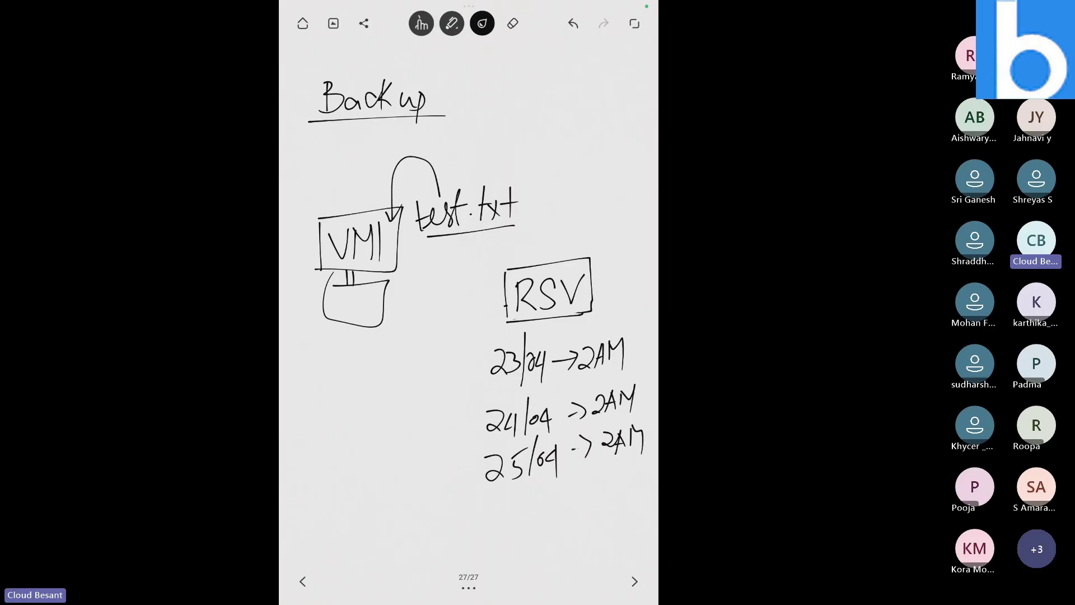
{"action": "left_click_drag", "start_coordinate": [573, 448], "coordinate": [589, 447]}
{"action": "mouse_move", "coordinate": [486, 498]}
{"action": "left_mouse_down"}
{"action": "mouse_move", "coordinate": [497, 495]}
{"action": "mouse_move", "coordinate": [505, 521]}
{"action": "mouse_move", "coordinate": [511, 510]}
{"action": "left_mouse_up"}
{"action": "left_click_drag", "start_coordinate": [536, 484], "coordinate": [527, 519]}
{"action": "mouse_move", "coordinate": [537, 503]}
{"action": "left_mouse_down"}
{"action": "mouse_move", "coordinate": [556, 507]}
{"action": "mouse_move", "coordinate": [556, 521]}
{"action": "left_mouse_up"}
{"action": "left_click_drag", "start_coordinate": [568, 498], "coordinate": [586, 494]}
{"action": "mouse_move", "coordinate": [579, 485]}
{"action": "left_mouse_down"}
{"action": "mouse_move", "coordinate": [580, 506]}
{"action": "mouse_move", "coordinate": [627, 498]}
{"action": "mouse_move", "coordinate": [633, 486]}
{"action": "left_mouse_up"}
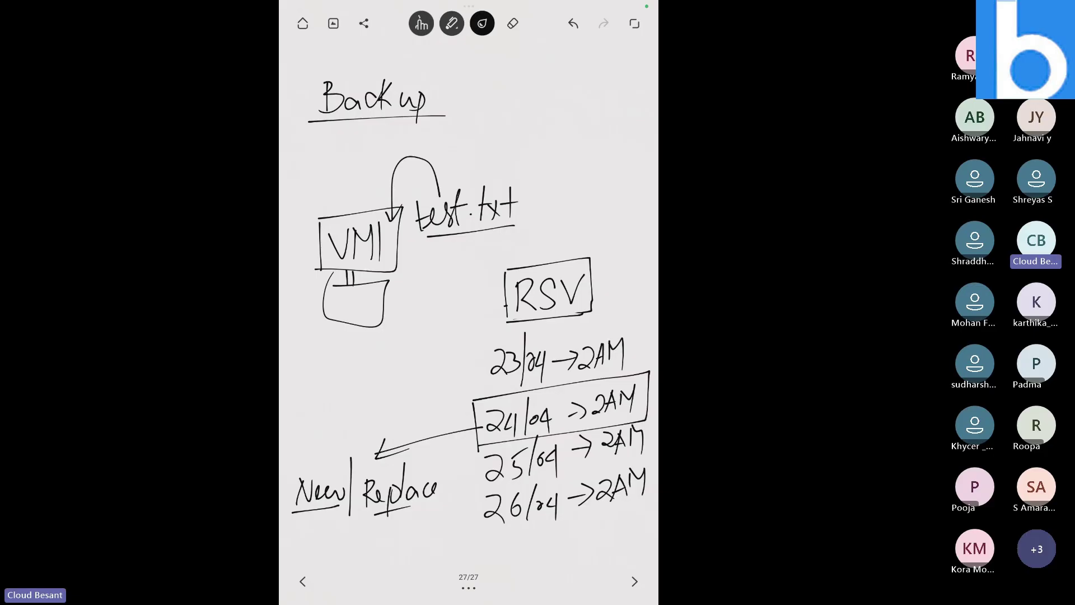
- Arrow the 24/04 box to VM1, tick above the RSV box, and retrace the 24/04 box
{"action": "left_click_drag", "start_coordinate": [411, 303], "coordinate": [415, 281]}
{"action": "left_click_drag", "start_coordinate": [415, 283], "coordinate": [435, 291]}
{"action": "left_click_drag", "start_coordinate": [582, 240], "coordinate": [607, 225]}
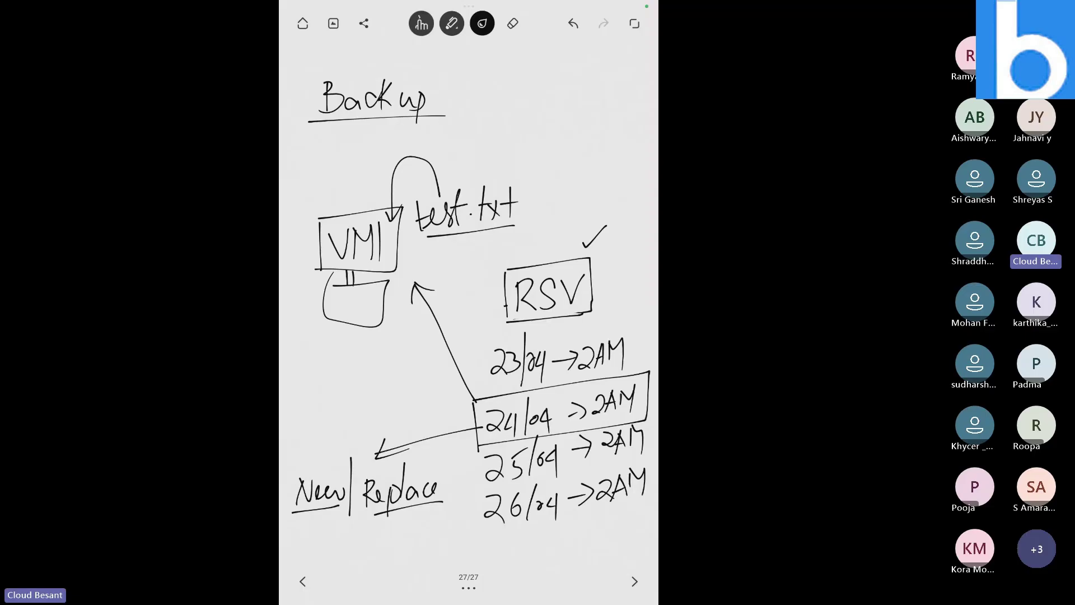
{"action": "left_click_drag", "start_coordinate": [475, 412], "coordinate": [482, 398]}
{"action": "left_click_drag", "start_coordinate": [639, 372], "coordinate": [644, 420]}
{"action": "left_click_drag", "start_coordinate": [483, 399], "coordinate": [490, 447]}
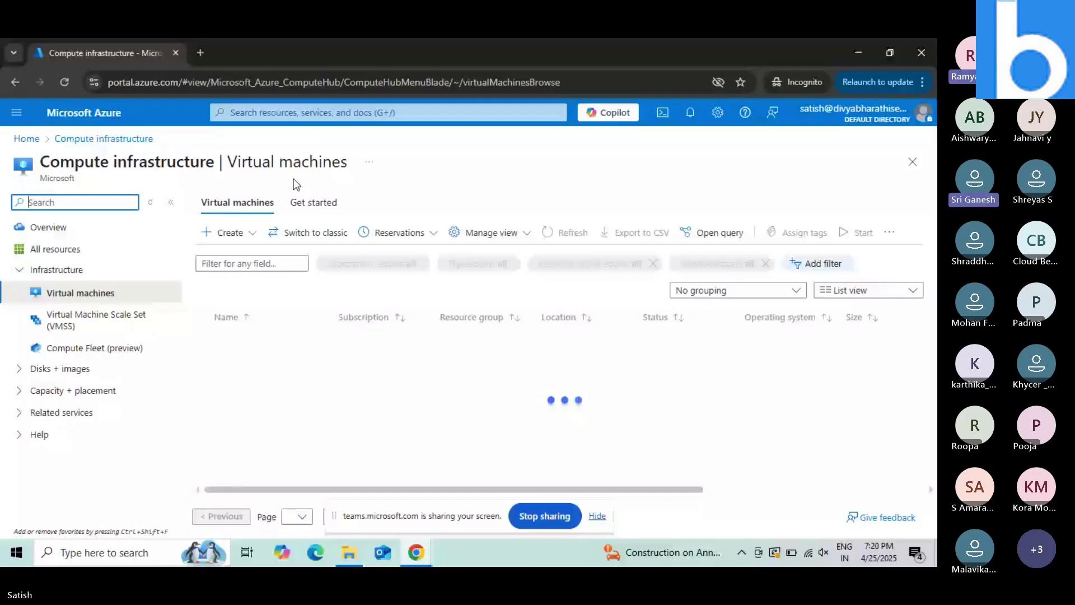
- Start creating an Azure virtual machine in a new resource group rg1
{"action": "left_click", "coordinate": [171, 202]}
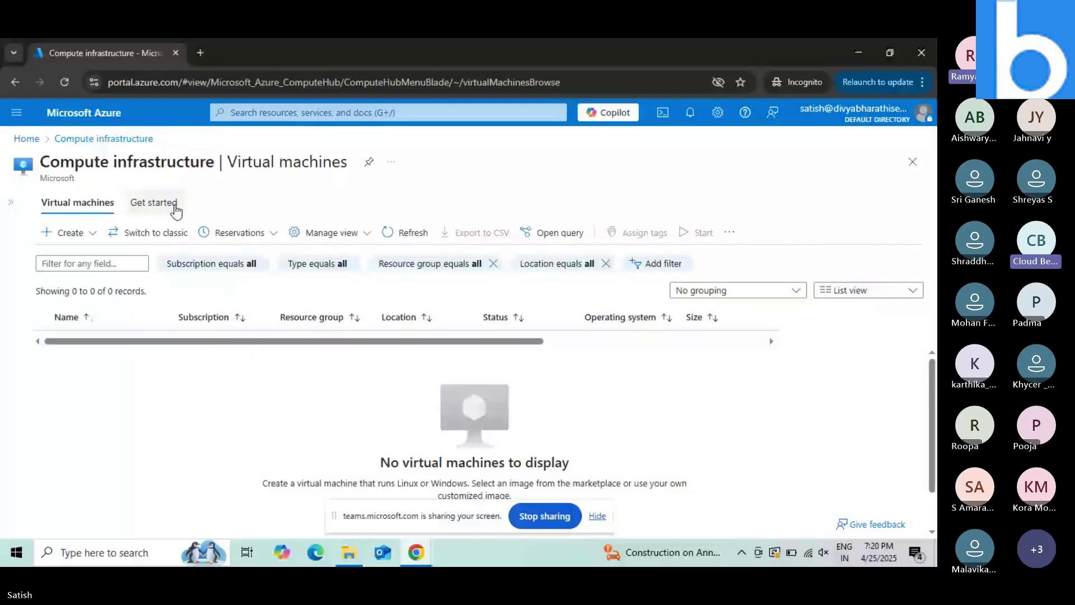
{"action": "left_click", "coordinate": [69, 233]}
{"action": "left_click", "coordinate": [79, 263]}
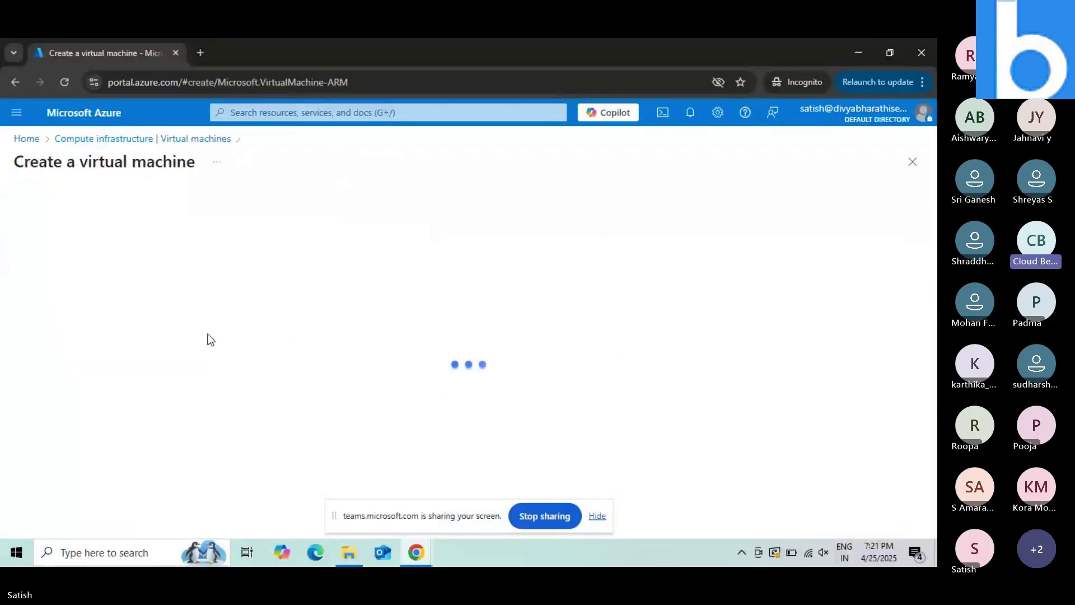
{"action": "scroll", "coordinate": [167, 299], "scroll_direction": "down", "scroll_amount": 2}
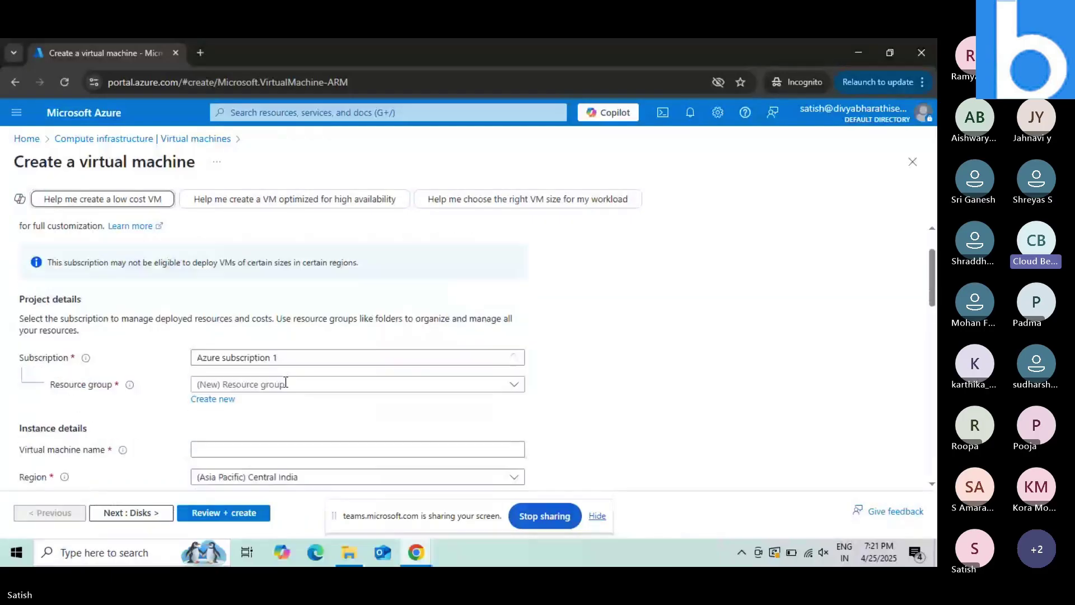
{"action": "left_click", "coordinate": [212, 371]}
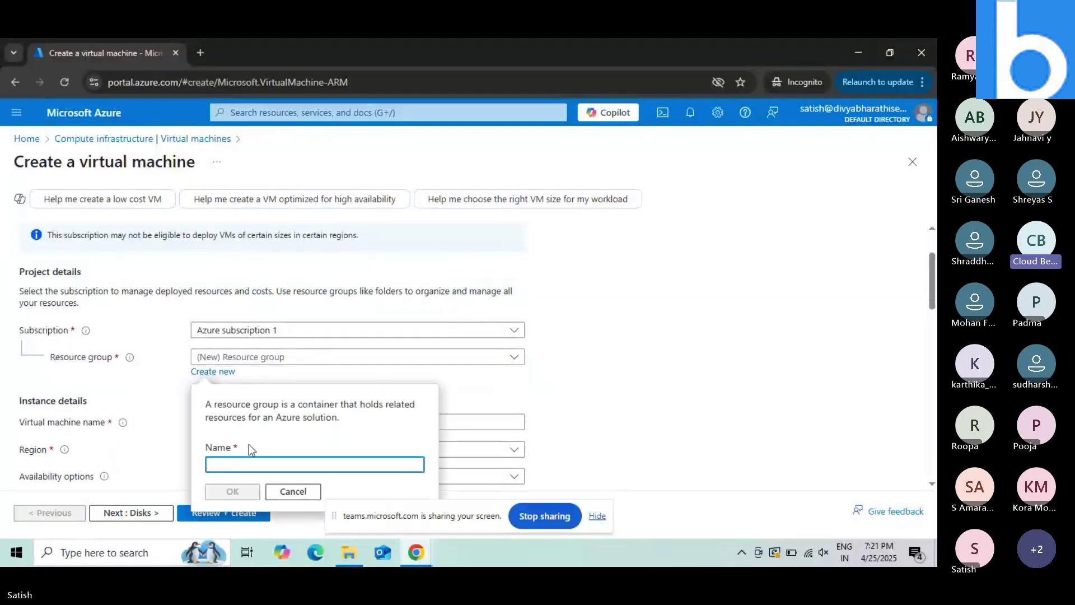
{"action": "type", "text": "rg1"}
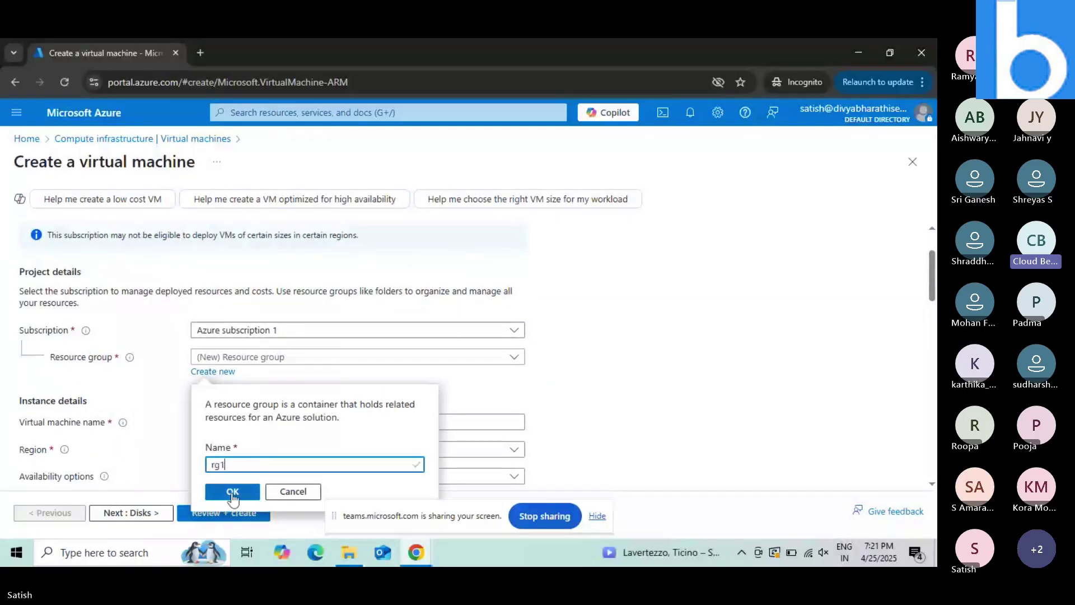
{"action": "left_click", "coordinate": [233, 493]}
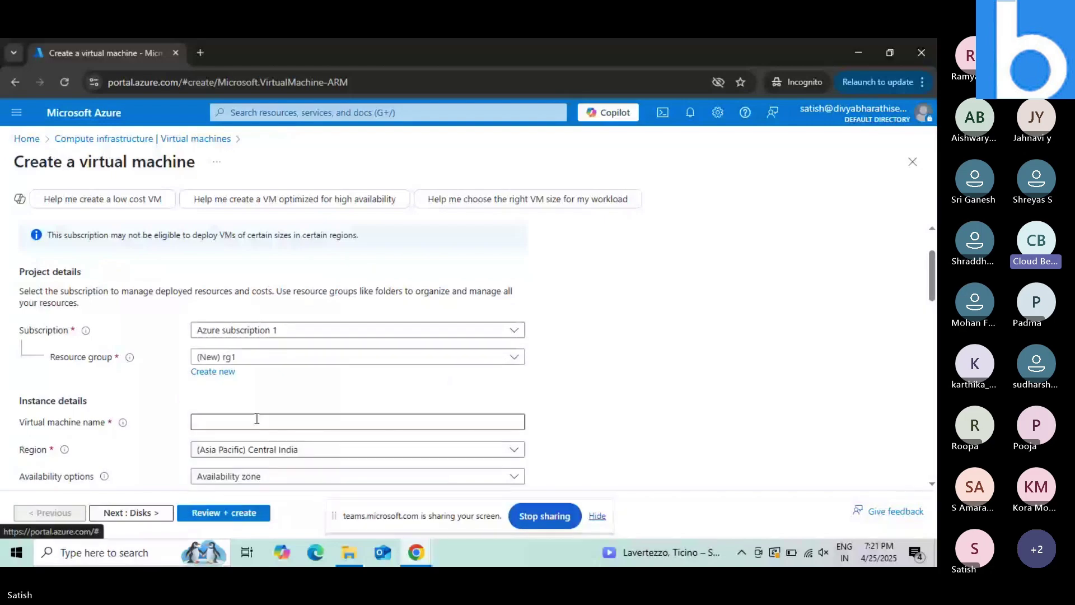
- Name the VM vm1 with no infrastructure redundancy required
{"action": "scroll", "coordinate": [257, 418], "scroll_direction": "down", "scroll_amount": 1}
{"action": "left_click", "coordinate": [232, 361]}
{"action": "type", "text": "vm1"}
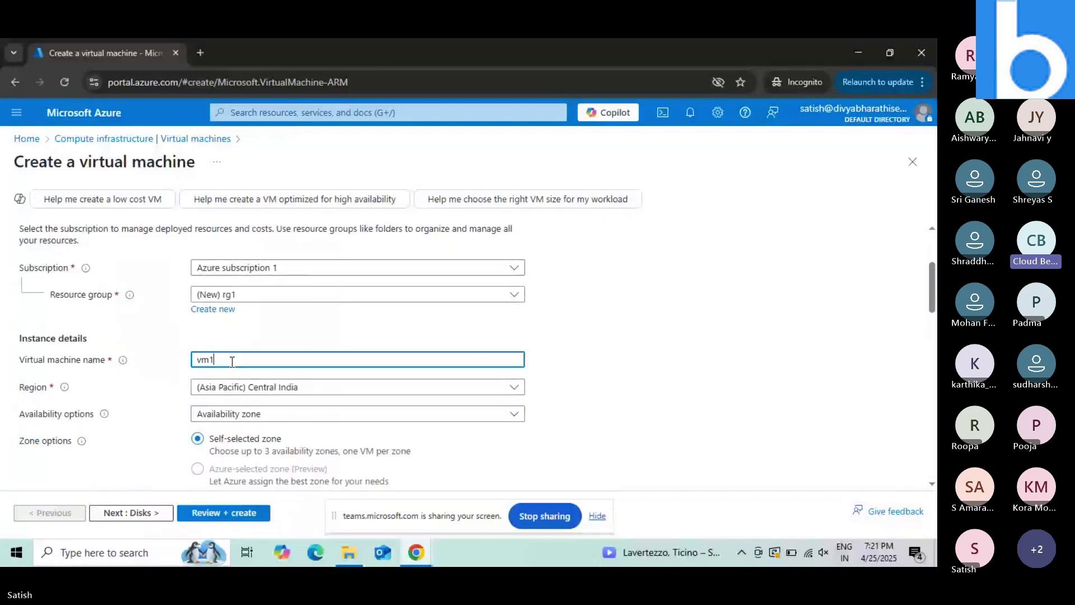
{"action": "scroll", "coordinate": [232, 361], "scroll_direction": "down", "scroll_amount": 1}
{"action": "left_click", "coordinate": [227, 352]}
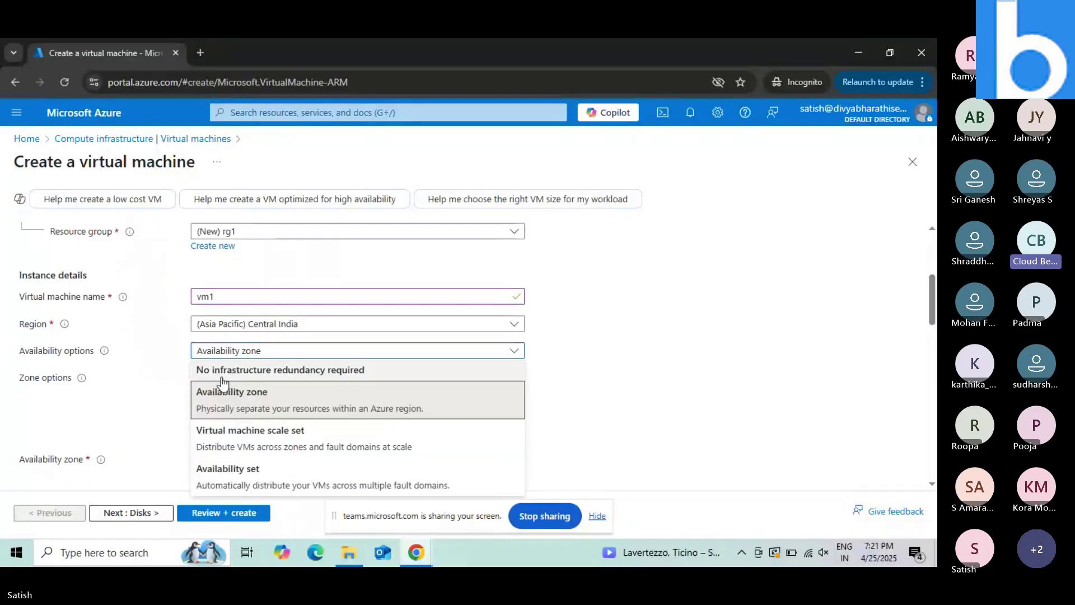
{"action": "left_click", "coordinate": [224, 370]}
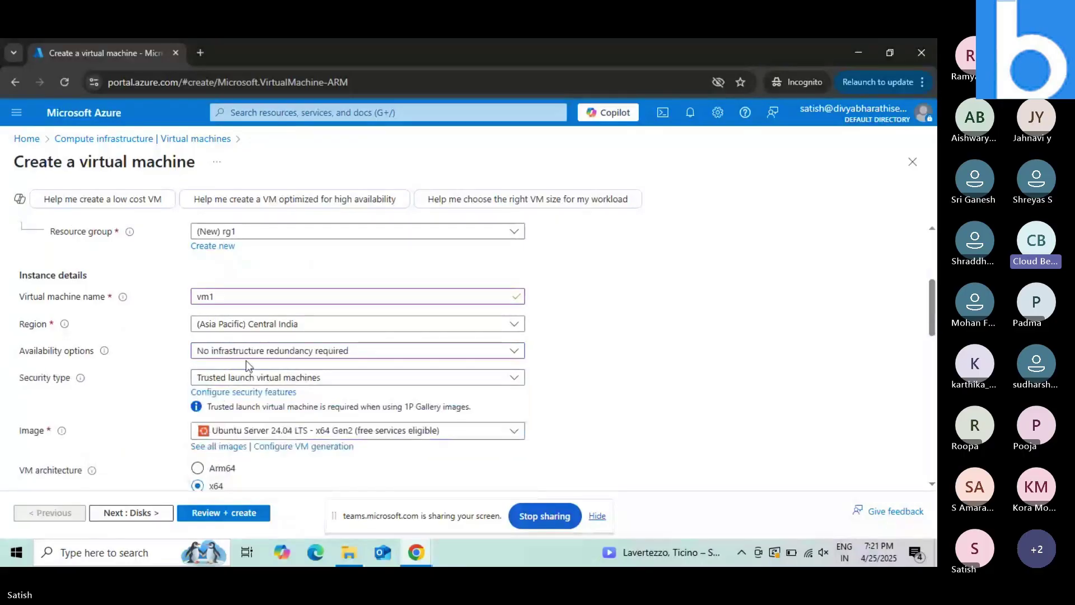
{"action": "scroll", "coordinate": [244, 368], "scroll_direction": "down", "scroll_amount": 1}
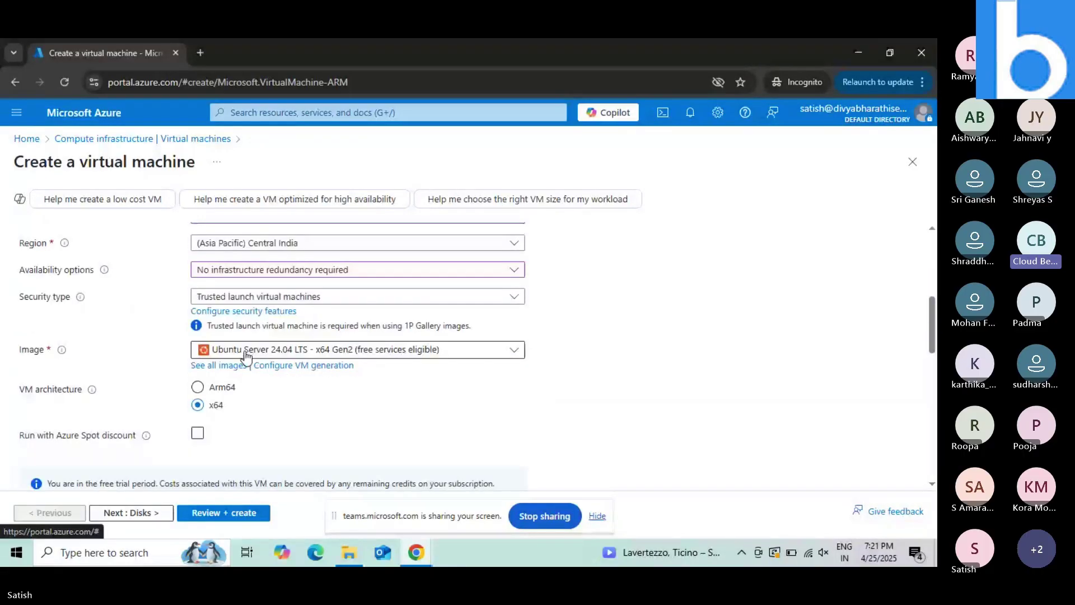
- Choose the Windows Server 2022 Hotpatch image and Standard_B2s size
{"action": "left_click", "coordinate": [245, 350]}
{"action": "type", "text": "wind"}
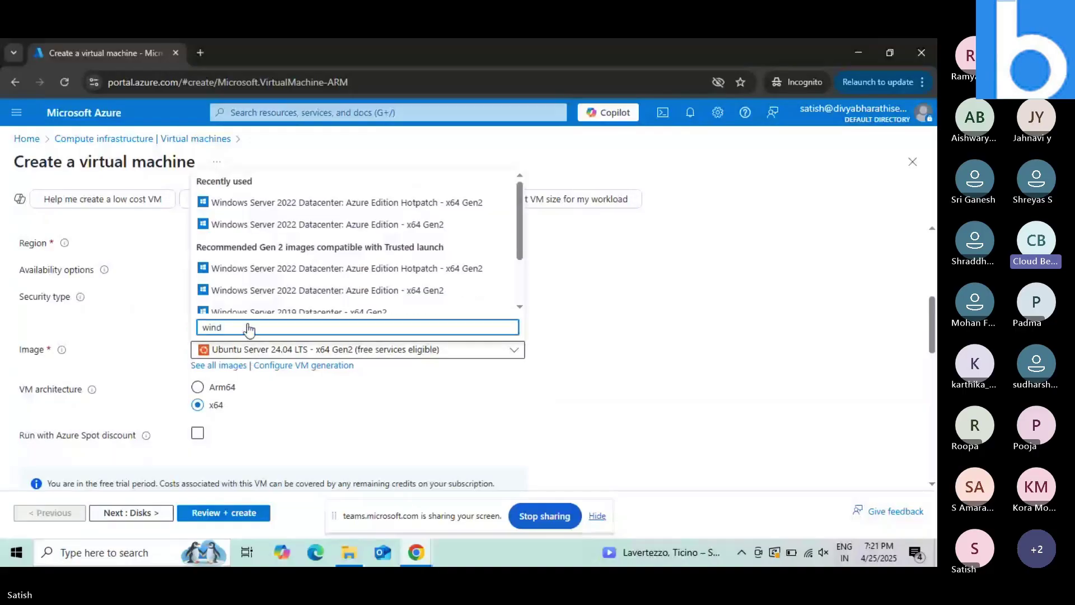
{"action": "left_click", "coordinate": [250, 204]}
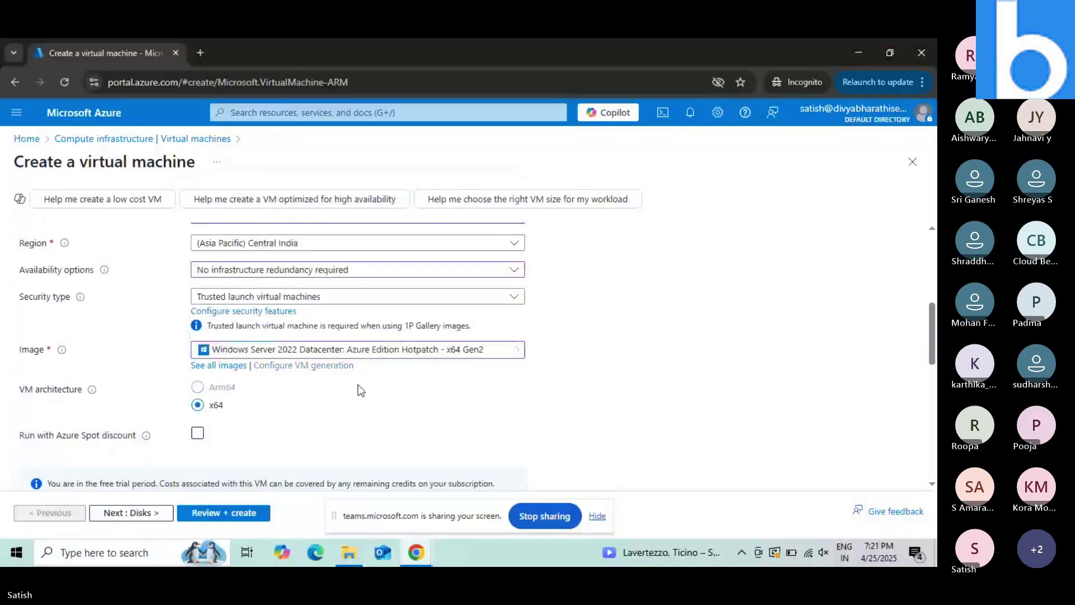
{"action": "scroll", "coordinate": [334, 364], "scroll_direction": "down", "scroll_amount": 2}
{"action": "left_click", "coordinate": [334, 380]}
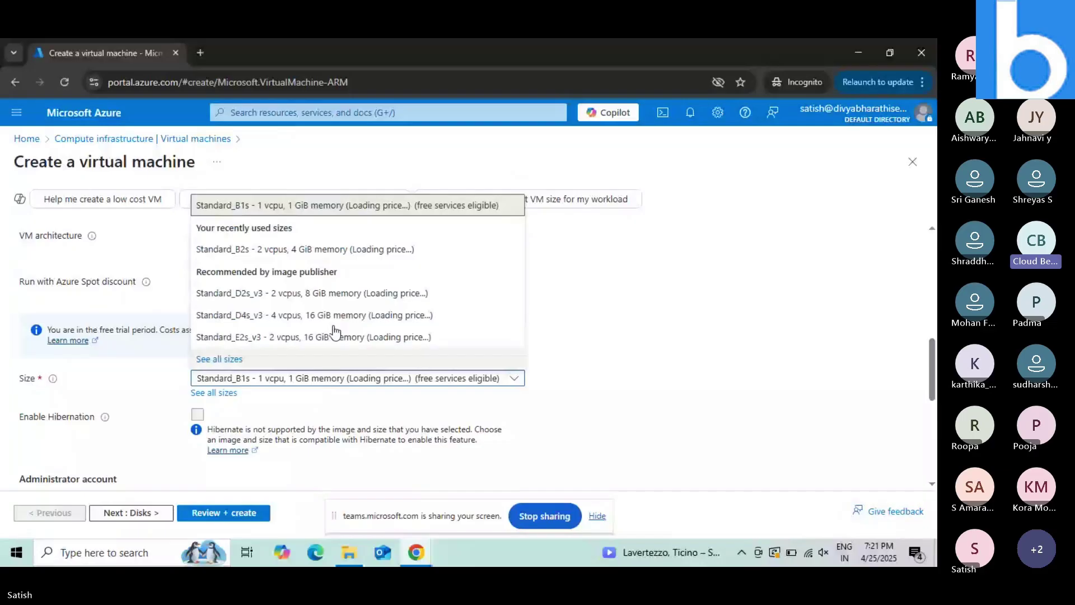
{"action": "left_click", "coordinate": [288, 249]}
{"action": "scroll", "coordinate": [215, 340], "scroll_direction": "down", "scroll_amount": 3}
- Enter the administrator username, password and password confirmation
{"action": "left_click", "coordinate": [216, 337]}
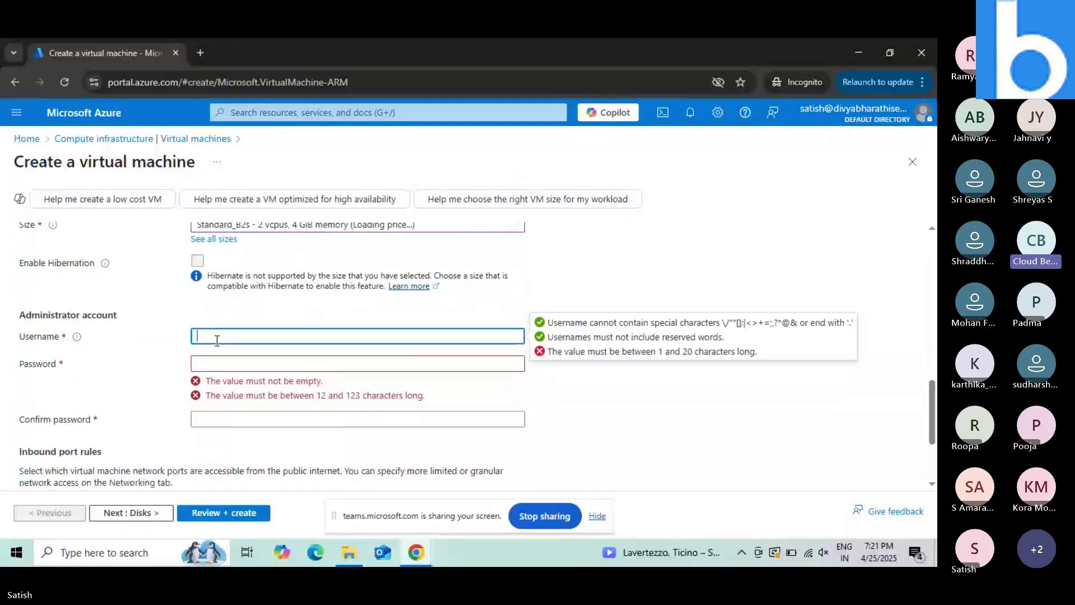
{"action": "type", "text": "satish"}
{"action": "key", "text": "Tab"}
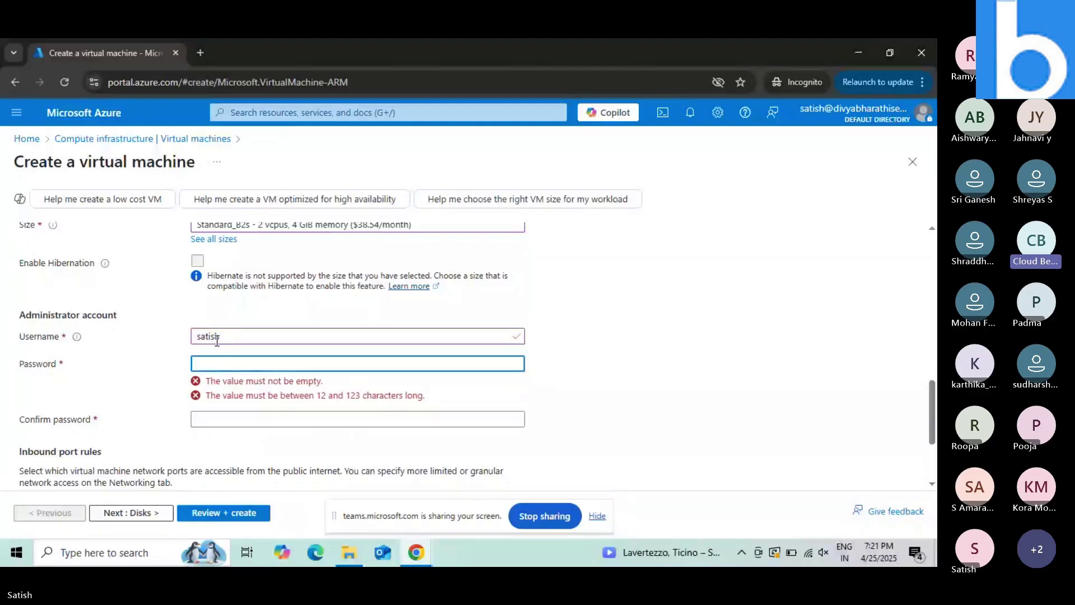
{"action": "type", "text": "********"}
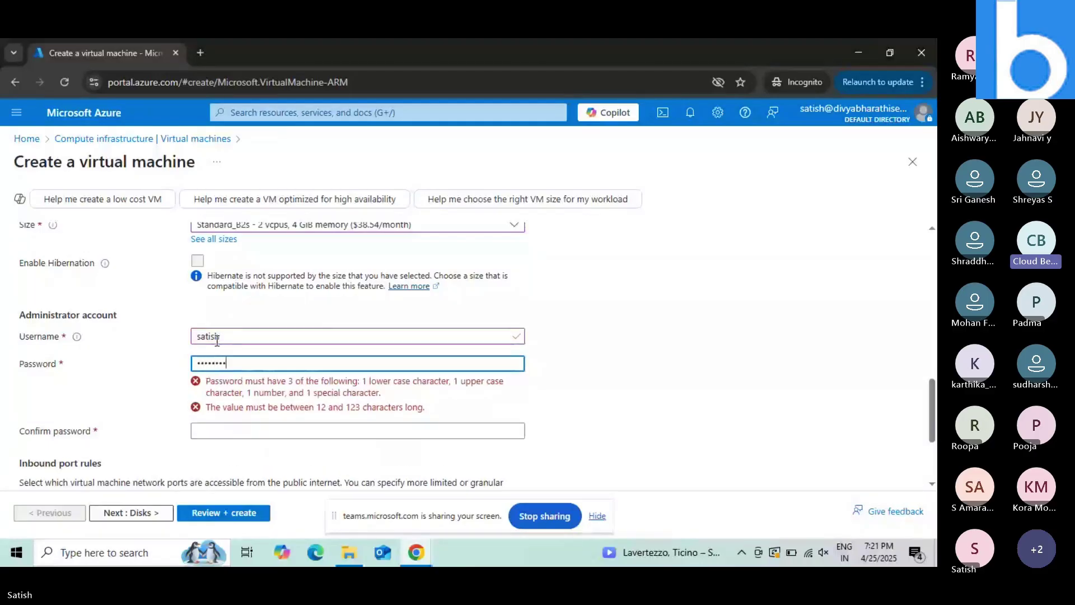
{"action": "type", "text": "******"}
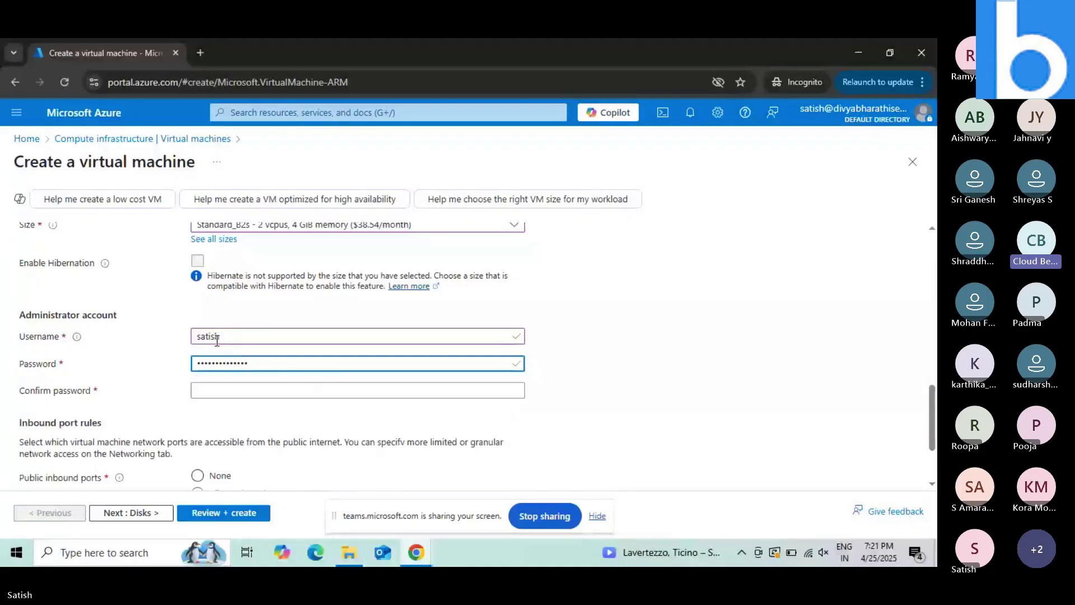
{"action": "left_click", "coordinate": [262, 386]}
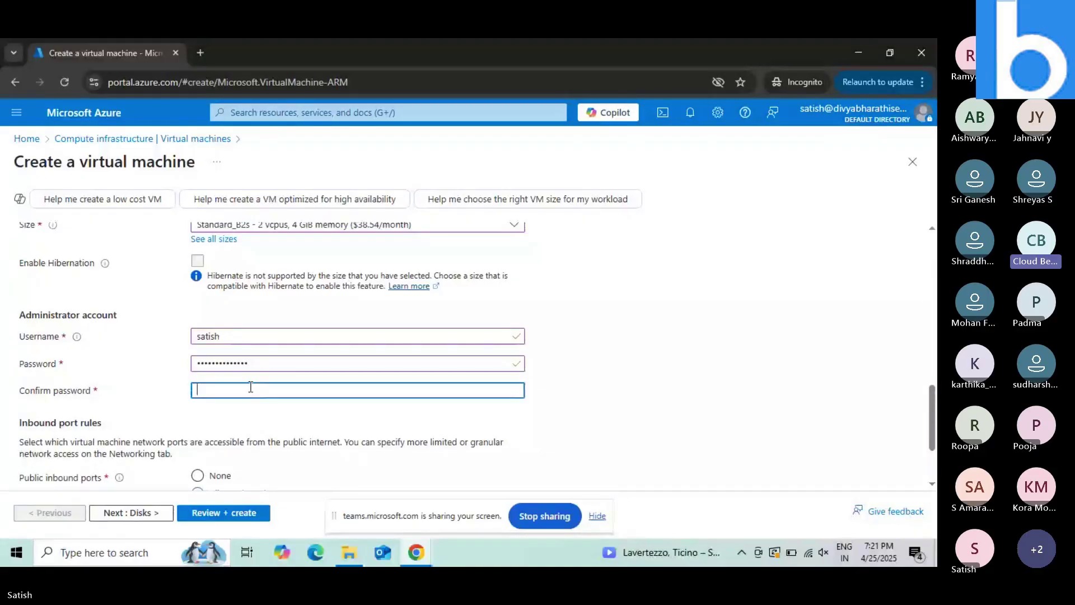
{"action": "type", "text": "************"}
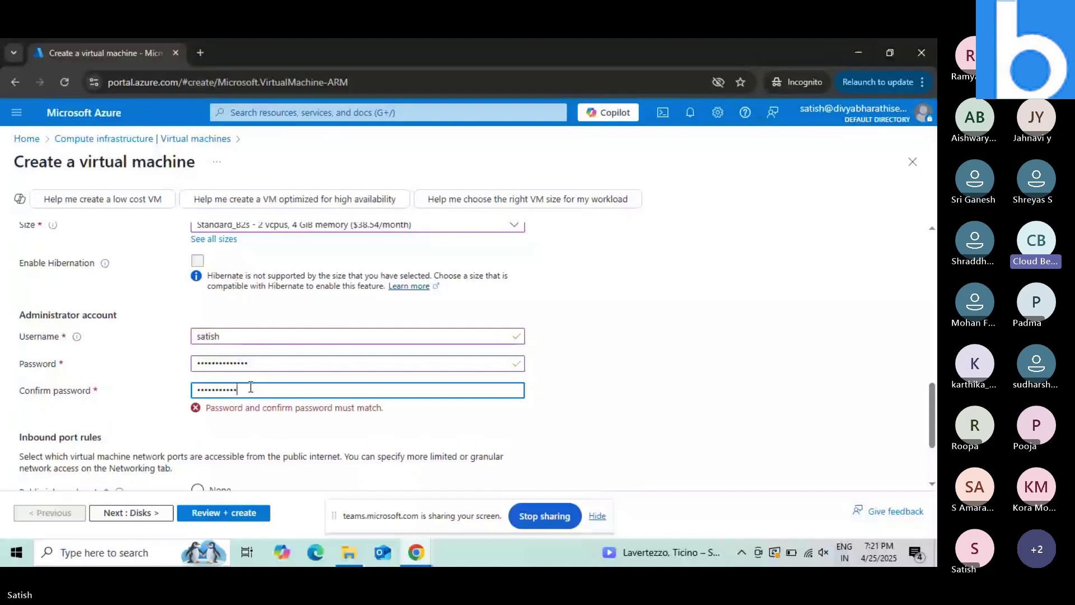
{"action": "type", "text": "**"}
- Move through Disks to Review + create and submit vm1 for creation
{"action": "scroll", "coordinate": [168, 448], "scroll_direction": "down", "scroll_amount": 2}
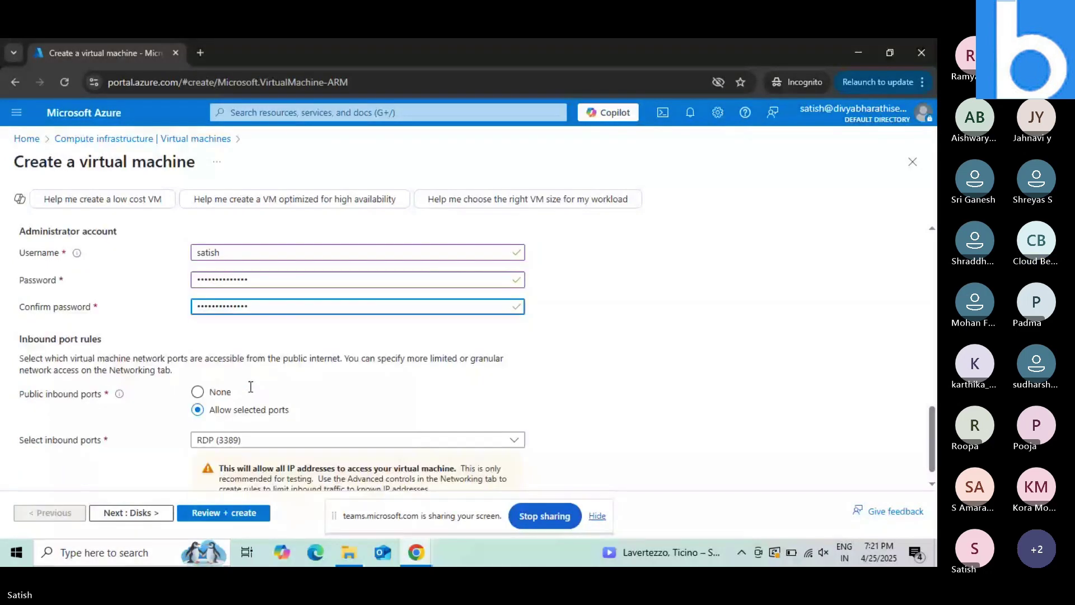
{"action": "left_click", "coordinate": [139, 521]}
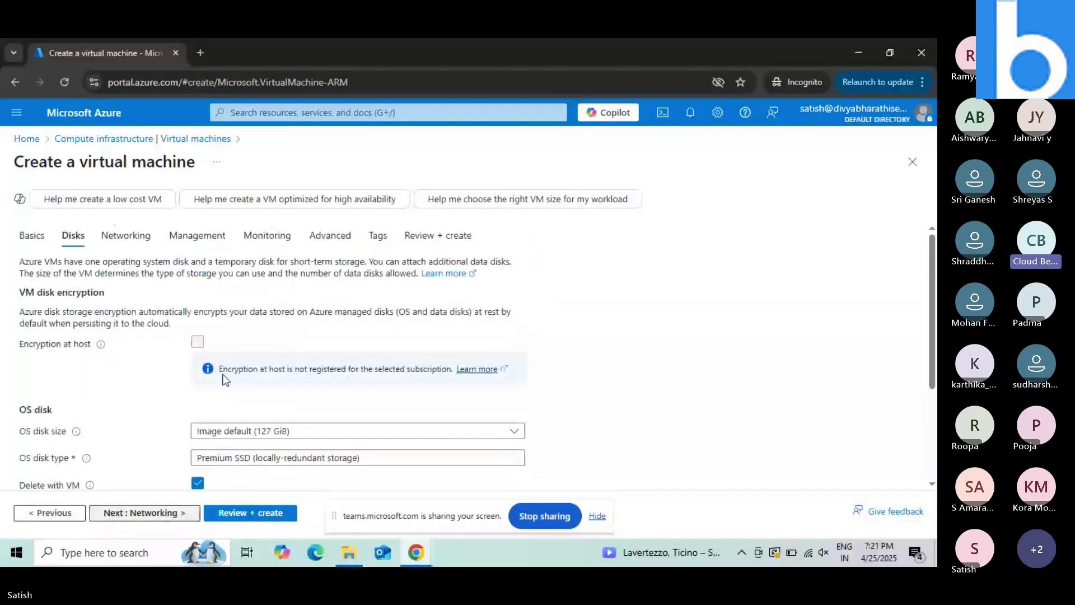
{"action": "scroll", "coordinate": [99, 288], "scroll_direction": "down", "scroll_amount": 4}
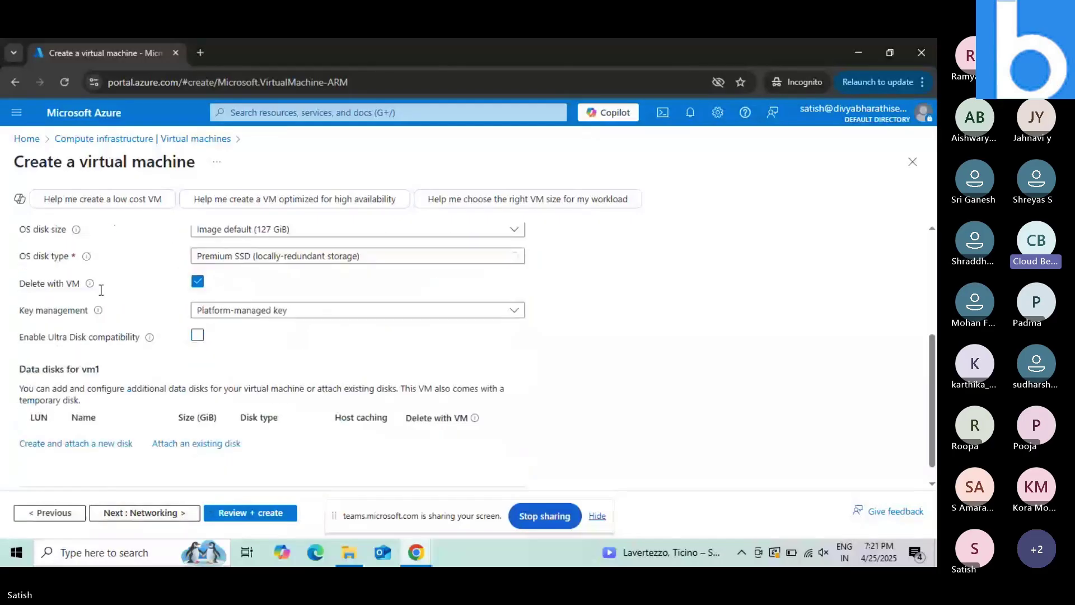
{"action": "left_click", "coordinate": [264, 514]}
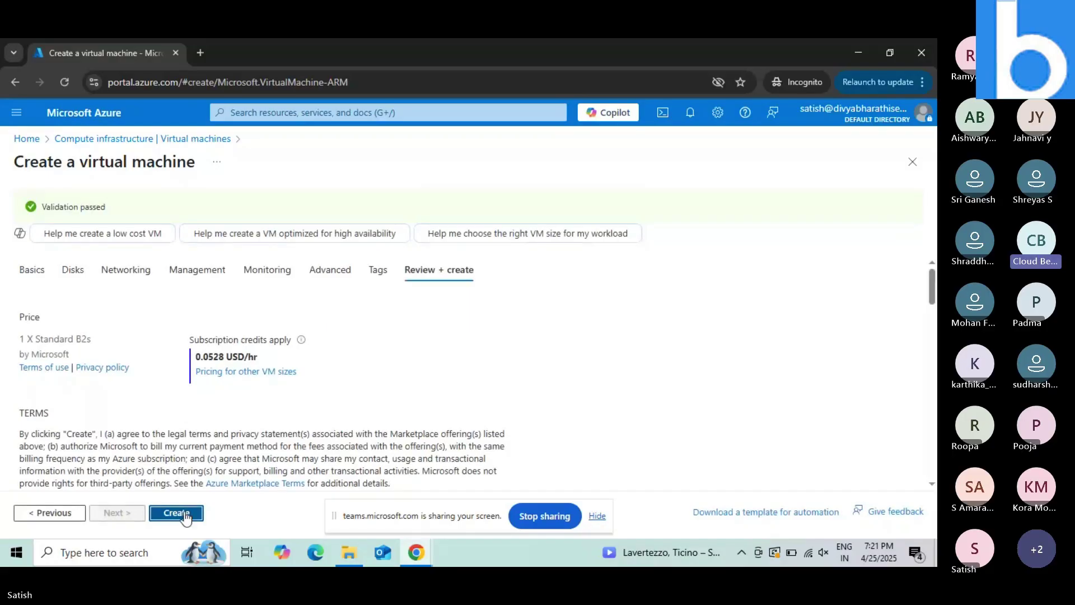
{"action": "left_click", "coordinate": [185, 515]}
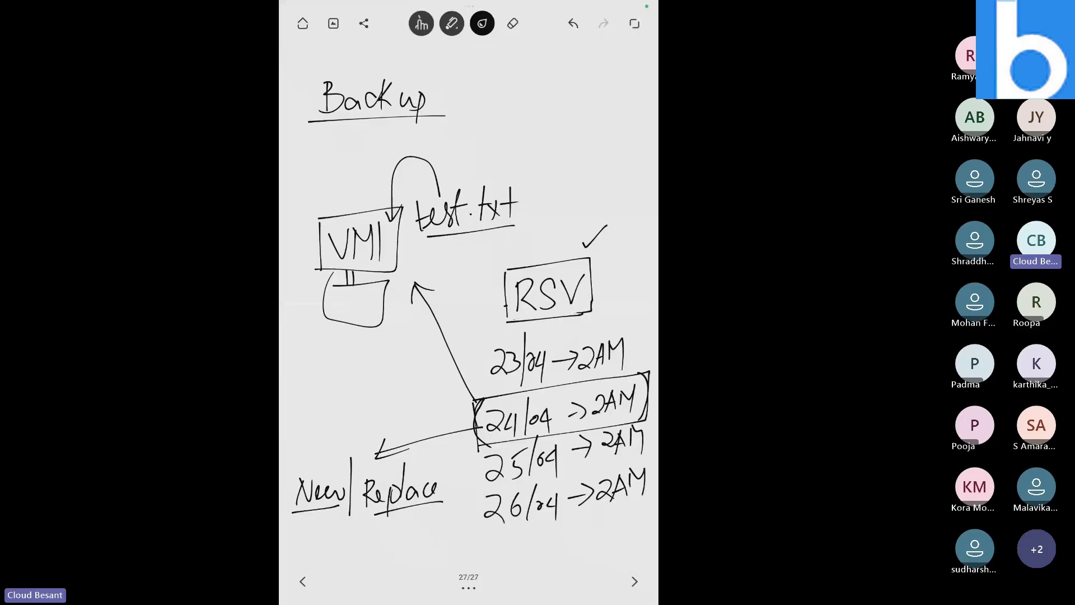
- Switch the ink to pink, slash across the RSV box, and mark an X beside the tick
{"action": "left_click", "coordinate": [483, 23]}
{"action": "left_click", "coordinate": [482, 106]}
{"action": "left_click_drag", "start_coordinate": [538, 252], "coordinate": [507, 309]}
{"action": "left_click_drag", "start_coordinate": [557, 253], "coordinate": [521, 302]}
{"action": "left_click_drag", "start_coordinate": [578, 253], "coordinate": [546, 315]}
{"action": "left_click_drag", "start_coordinate": [597, 266], "coordinate": [566, 315]}
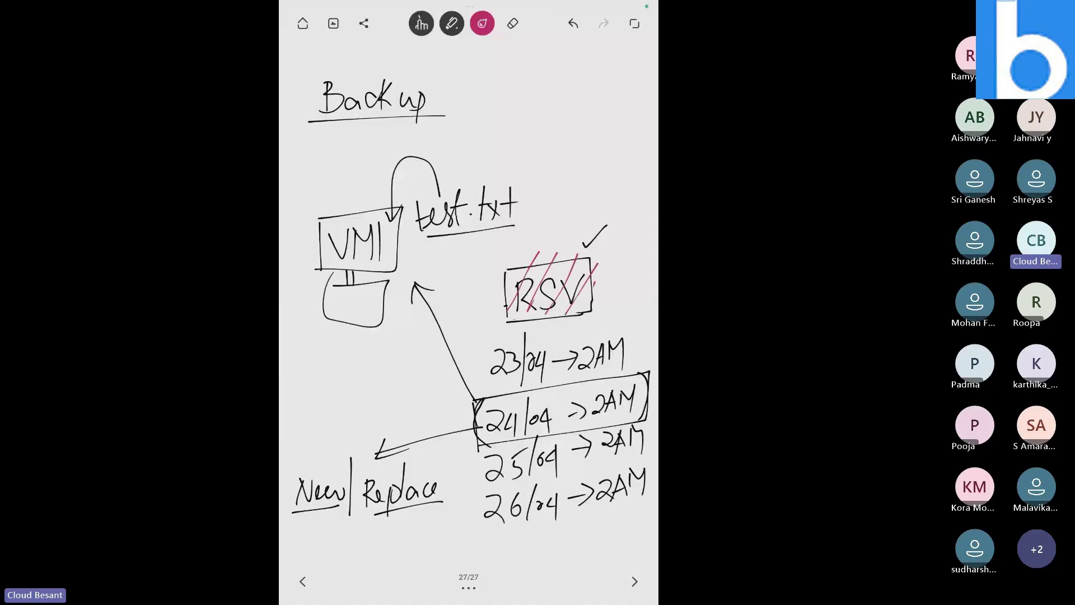
{"action": "left_click_drag", "start_coordinate": [594, 282], "coordinate": [571, 323]}
{"action": "left_click_drag", "start_coordinate": [556, 207], "coordinate": [573, 223]}
{"action": "left_click_drag", "start_coordinate": [572, 205], "coordinate": [564, 230]}
{"action": "left_click_drag", "start_coordinate": [568, 219], "coordinate": [581, 230]}
- Draw a pink box around the 2AM backup dates and hatch across it
{"action": "mouse_move", "coordinate": [465, 338]}
{"action": "left_mouse_down"}
{"action": "mouse_move", "coordinate": [613, 515]}
{"action": "mouse_move", "coordinate": [533, 335]}
{"action": "mouse_move", "coordinate": [650, 511]}
{"action": "left_mouse_up"}
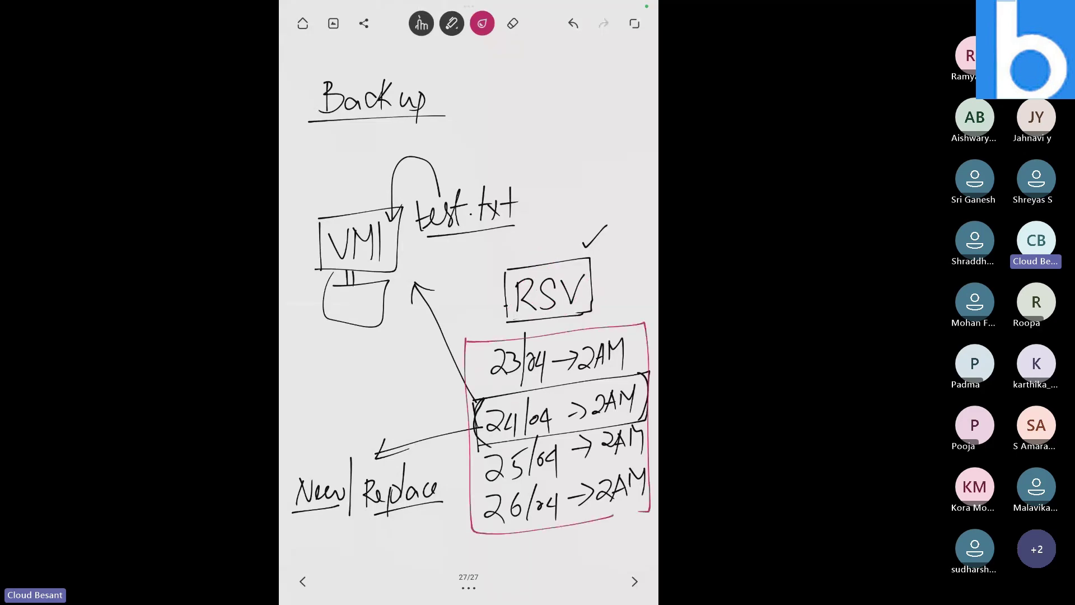
{"action": "left_click_drag", "start_coordinate": [504, 338], "coordinate": [462, 402]}
{"action": "left_click_drag", "start_coordinate": [540, 335], "coordinate": [475, 434]}
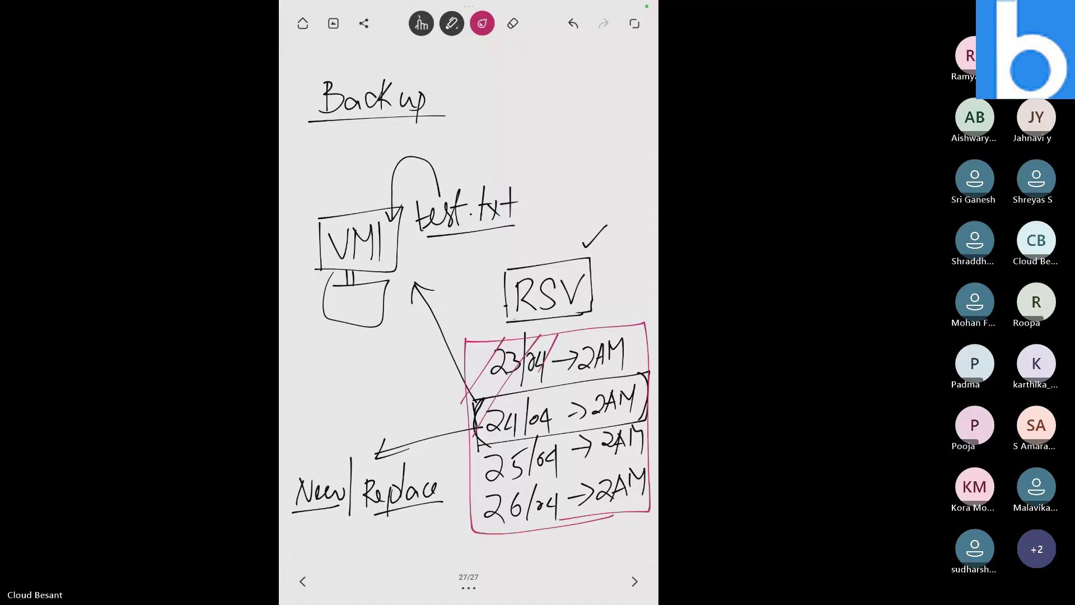
{"action": "left_click_drag", "start_coordinate": [585, 333], "coordinate": [482, 472]}
{"action": "left_click_drag", "start_coordinate": [639, 325], "coordinate": [508, 514]}
{"action": "left_click_drag", "start_coordinate": [610, 444], "coordinate": [559, 527]}
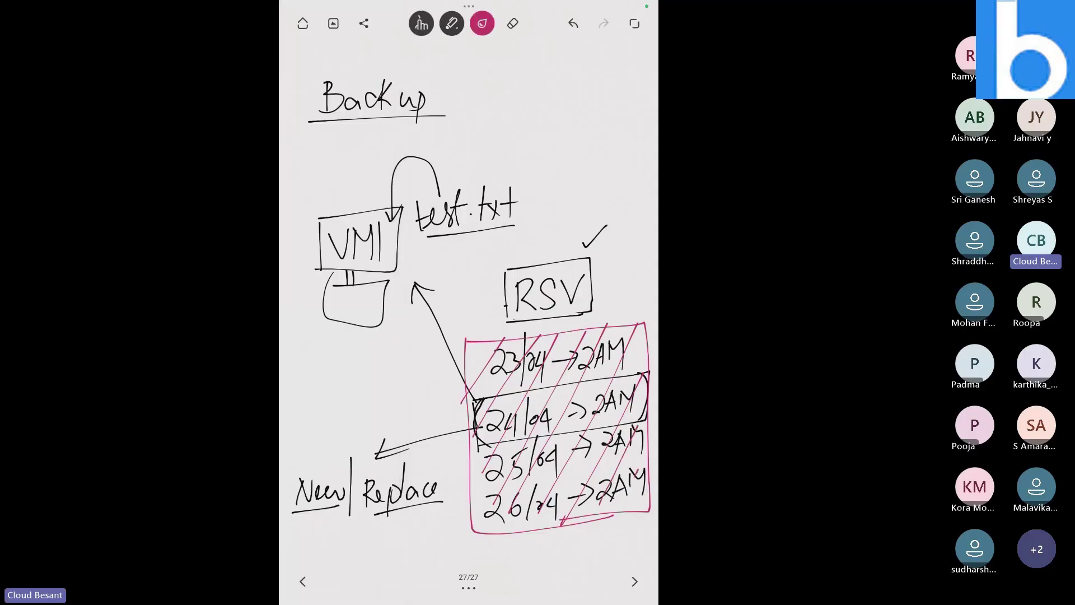
{"action": "left_click_drag", "start_coordinate": [636, 472], "coordinate": [619, 508]}
- Hatch over the RSV box, then undo those strokes so it is clean again
{"action": "left_click_drag", "start_coordinate": [522, 260], "coordinate": [497, 310]}
{"action": "mouse_move", "coordinate": [542, 253]}
{"action": "left_mouse_down"}
{"action": "mouse_move", "coordinate": [511, 316]}
{"action": "mouse_move", "coordinate": [530, 319]}
{"action": "left_mouse_up"}
{"action": "mouse_move", "coordinate": [575, 252]}
{"action": "left_mouse_down"}
{"action": "mouse_move", "coordinate": [546, 322]}
{"action": "mouse_move", "coordinate": [565, 322]}
{"action": "left_mouse_up"}
{"action": "left_click_drag", "start_coordinate": [602, 274], "coordinate": [586, 315]}
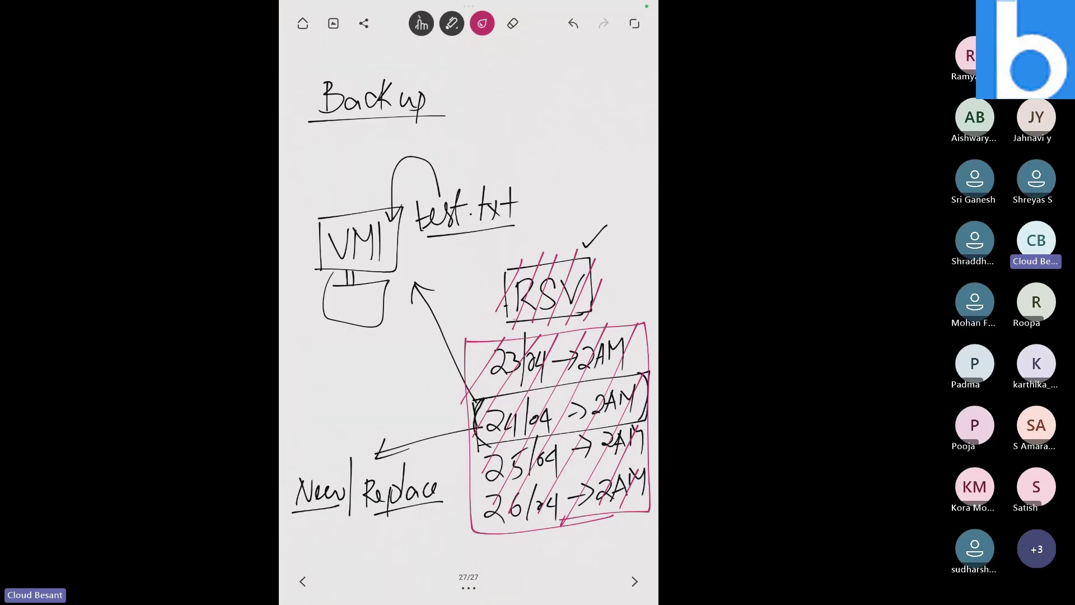
{"action": "key", "text": "ctrl+z"}
{"action": "key", "text": "ctrl+z"}
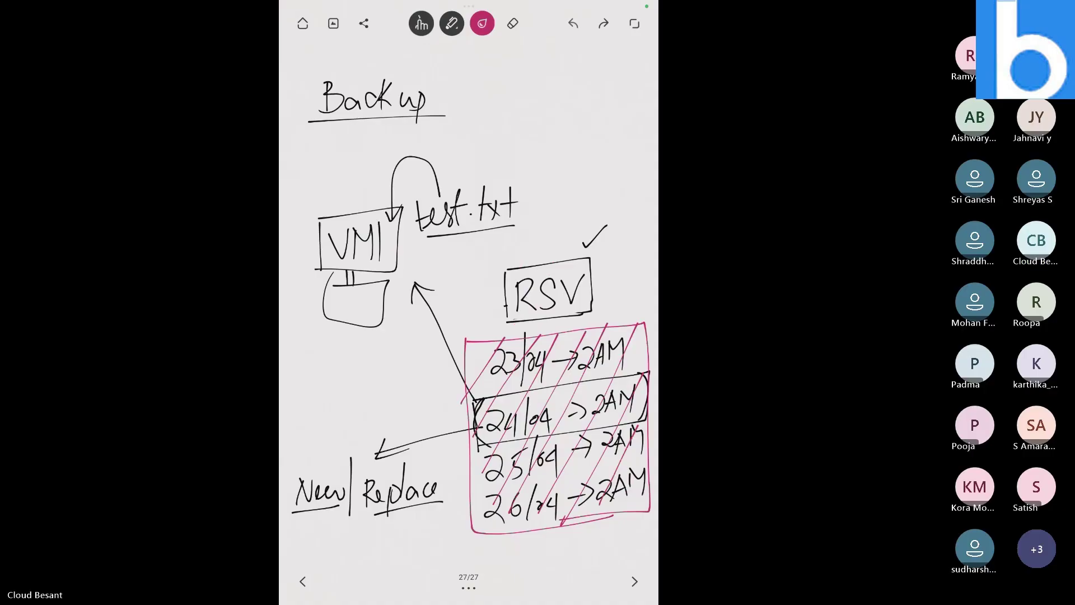
{"action": "key", "text": "ctrl+z"}
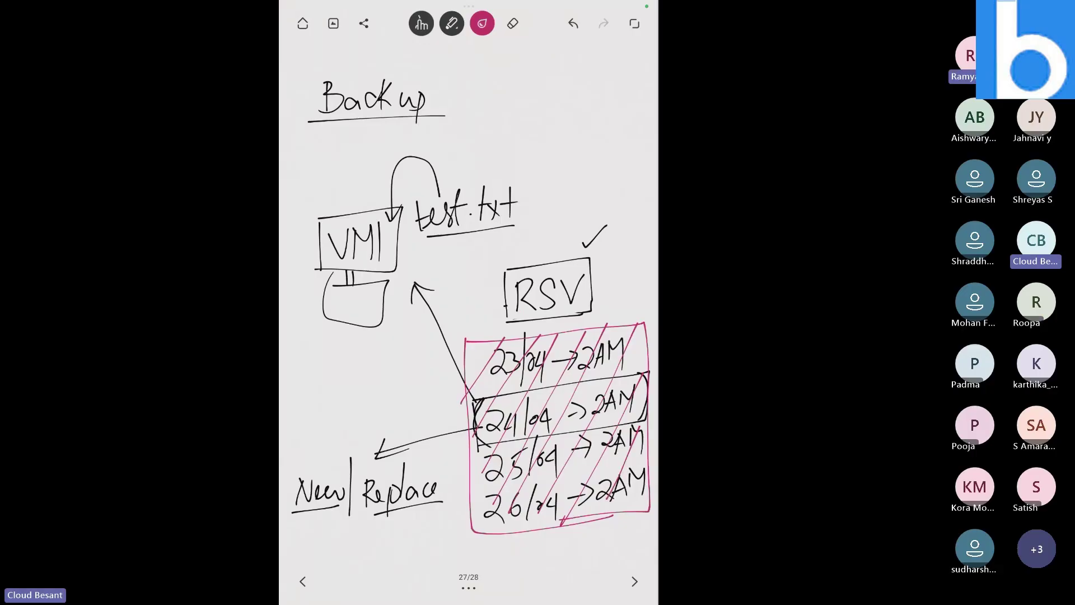
- Add a new blank page 28 to the whiteboard note
{"action": "key", "text": "Page_Down"}
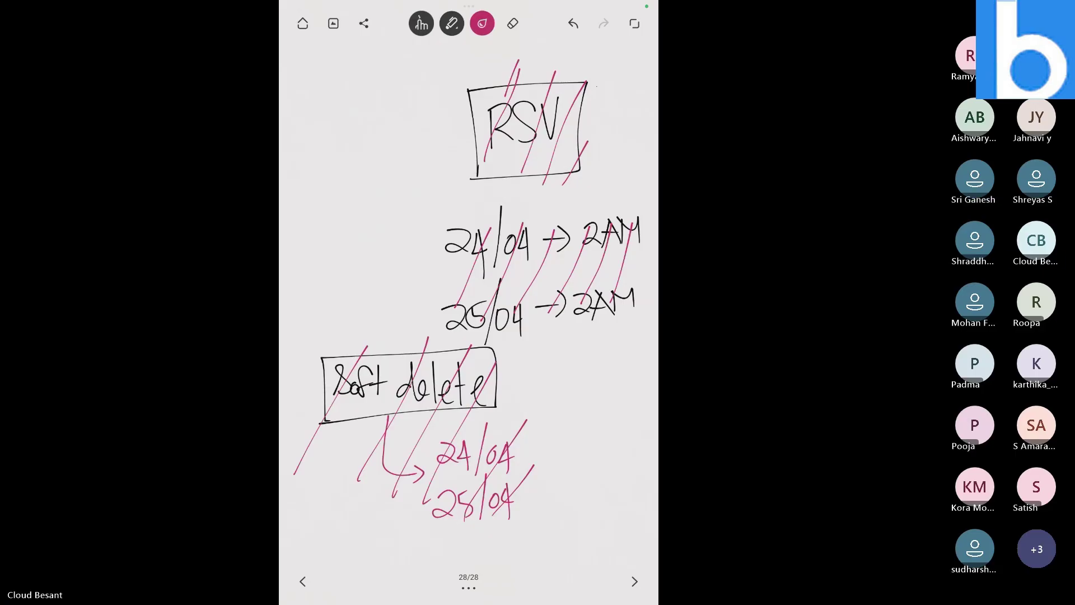
- Undo the Soft delete strikes, slash the 2AM entries, and draw arrows from 25/04 through Soft delete
{"action": "key", "text": "ctrl+z"}
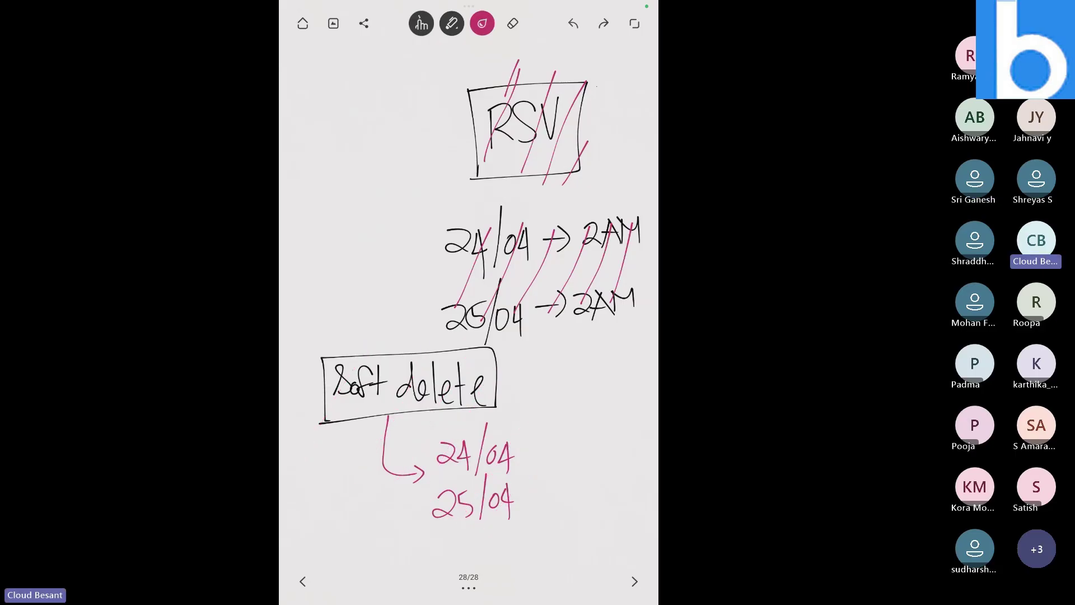
{"action": "left_click_drag", "start_coordinate": [576, 225], "coordinate": [543, 320]}
{"action": "left_click_drag", "start_coordinate": [561, 229], "coordinate": [533, 321]}
{"action": "left_click_drag", "start_coordinate": [440, 277], "coordinate": [365, 343]}
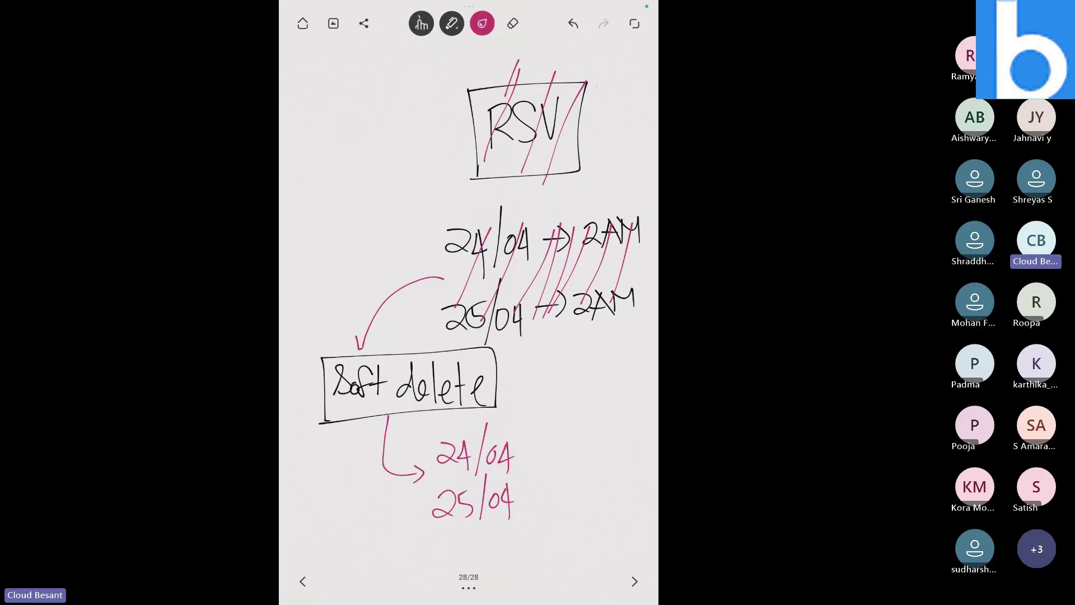
{"action": "left_click_drag", "start_coordinate": [480, 385], "coordinate": [523, 381]}
{"action": "mouse_move", "coordinate": [514, 371]}
{"action": "left_mouse_down"}
{"action": "mouse_move", "coordinate": [529, 383]}
{"action": "mouse_move", "coordinate": [512, 396]}
{"action": "left_mouse_up"}
- Write an underlined '(14days)' note to the right of Soft delete
{"action": "mouse_move", "coordinate": [541, 367]}
{"action": "left_mouse_down"}
{"action": "mouse_move", "coordinate": [541, 394]}
{"action": "mouse_move", "coordinate": [560, 384]}
{"action": "left_mouse_up"}
{"action": "left_click", "coordinate": [581, 378]}
{"action": "mouse_move", "coordinate": [558, 364]}
{"action": "left_mouse_down"}
{"action": "mouse_move", "coordinate": [558, 395]}
{"action": "mouse_move", "coordinate": [582, 393]}
{"action": "left_mouse_up"}
{"action": "left_click_drag", "start_coordinate": [596, 380], "coordinate": [616, 411]}
{"action": "left_click_drag", "start_coordinate": [629, 371], "coordinate": [626, 394]}
{"action": "left_click_drag", "start_coordinate": [640, 352], "coordinate": [638, 395]}
{"action": "left_click_drag", "start_coordinate": [536, 352], "coordinate": [545, 405]}
{"action": "left_click_drag", "start_coordinate": [548, 413], "coordinate": [586, 409]}
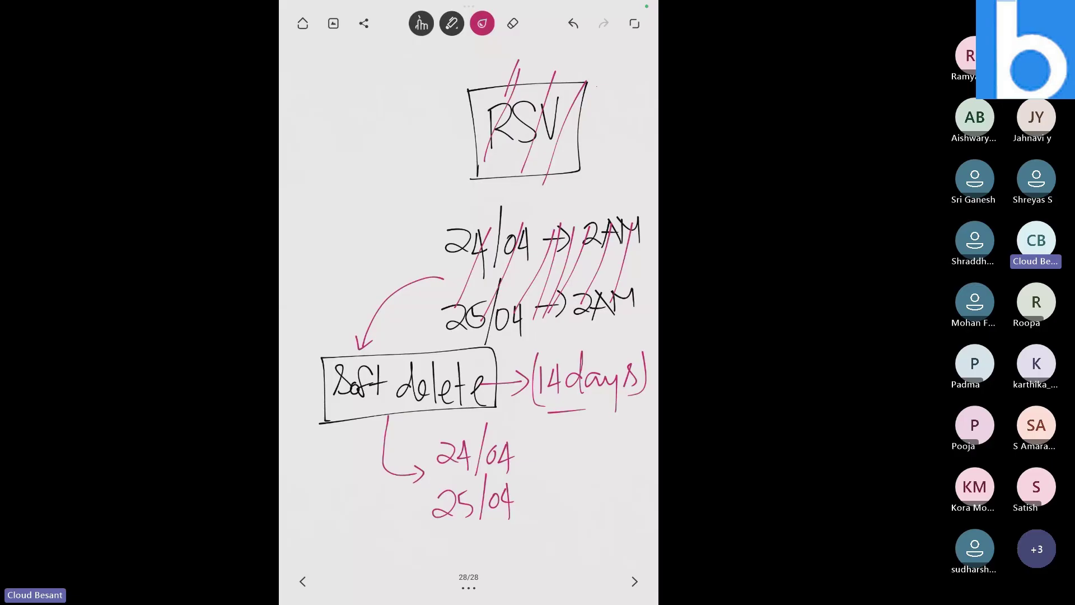
{"action": "left_click_drag", "start_coordinate": [585, 409], "coordinate": [650, 399]}
- Strike through the lower 24/04 and 25/04 dates
{"action": "left_click_drag", "start_coordinate": [473, 438], "coordinate": [446, 479]}
{"action": "left_click_drag", "start_coordinate": [498, 439], "coordinate": [478, 471]}
{"action": "left_click_drag", "start_coordinate": [452, 470], "coordinate": [435, 500]}
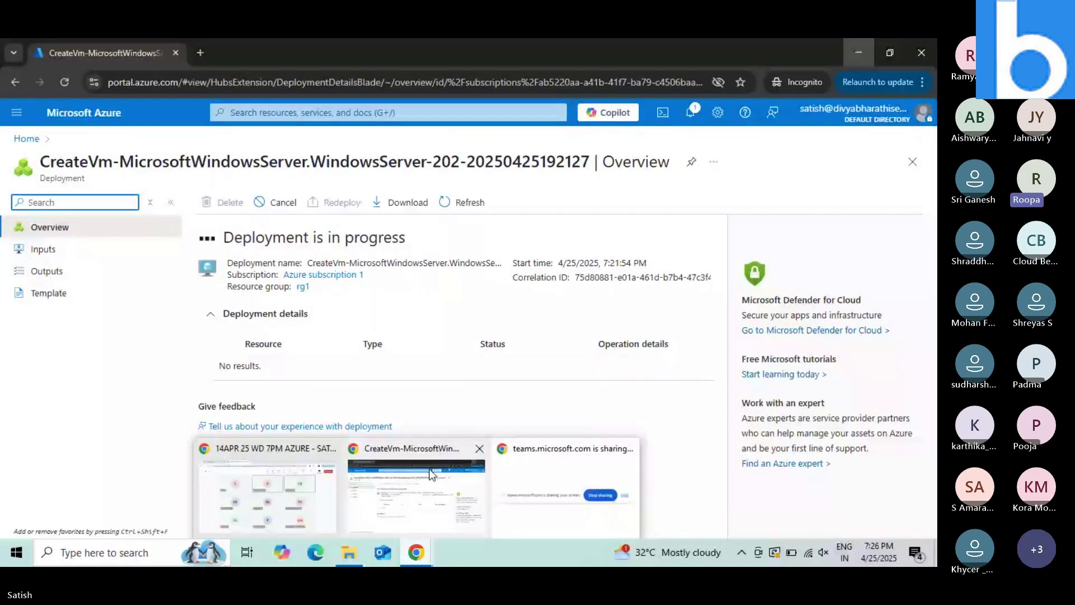
- Open the newly deployed vm1 and its standard Connect page
{"action": "left_click", "coordinate": [432, 470]}
{"action": "left_click", "coordinate": [245, 428]}
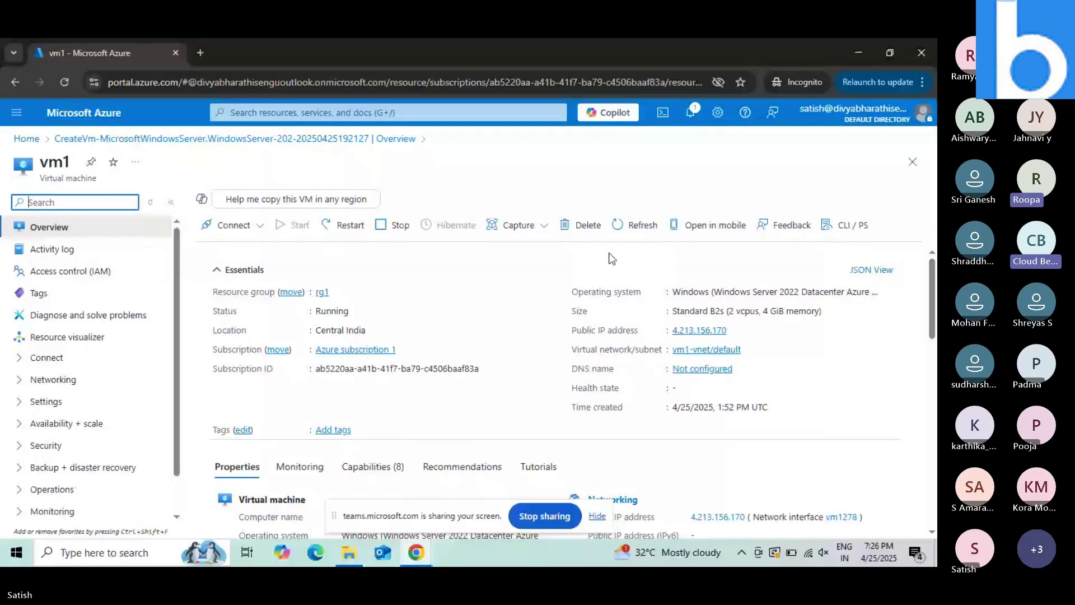
{"action": "left_click", "coordinate": [235, 230]}
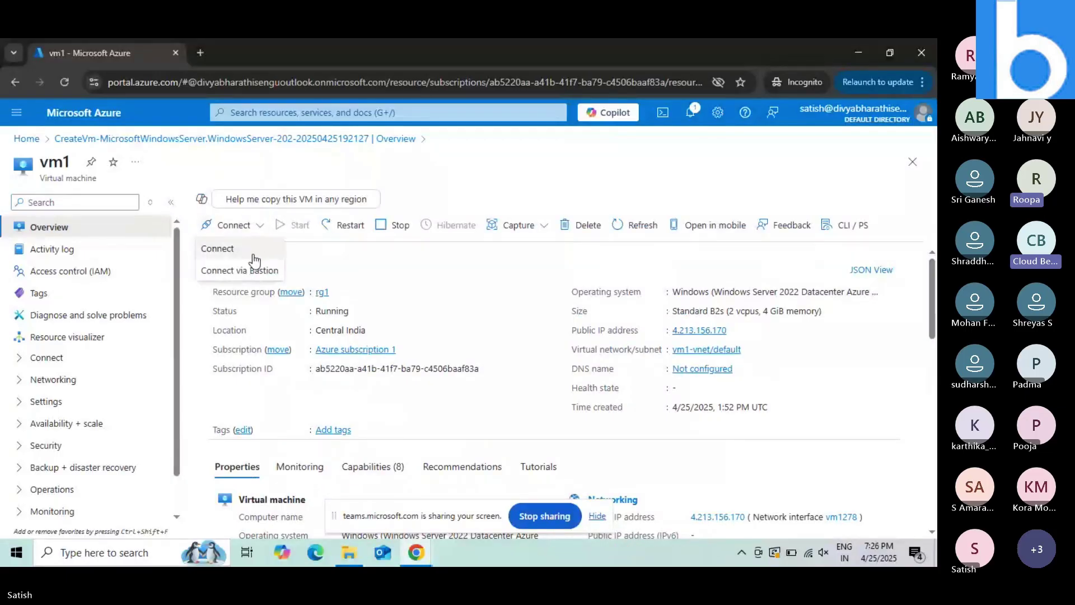
{"action": "left_click", "coordinate": [255, 245]}
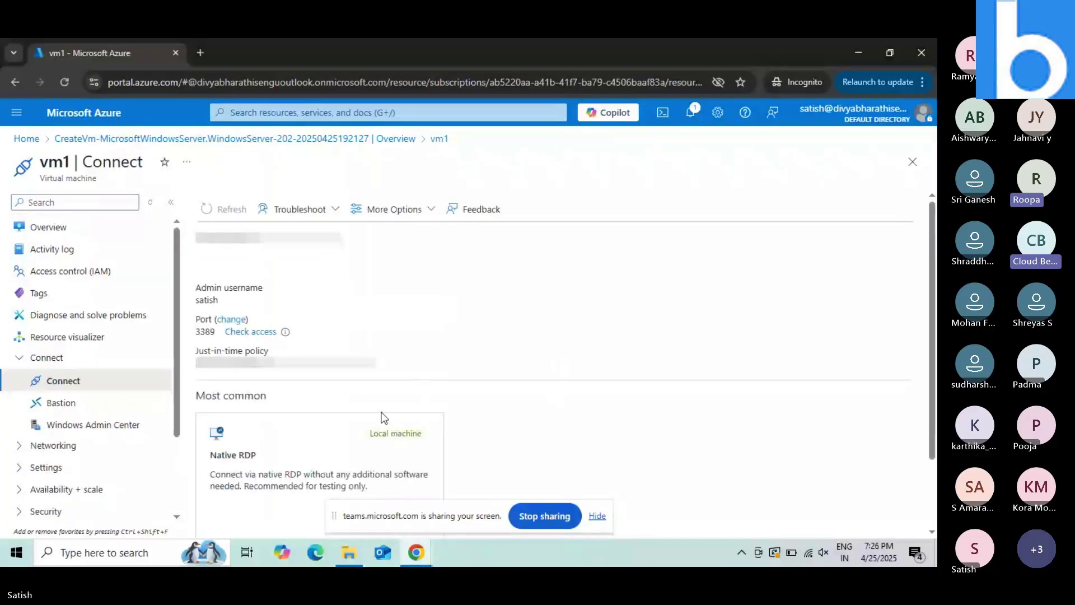
- Download and save the vm1 RDP file, then open it from downloads
{"action": "scroll", "coordinate": [379, 411], "scroll_direction": "down", "scroll_amount": 2}
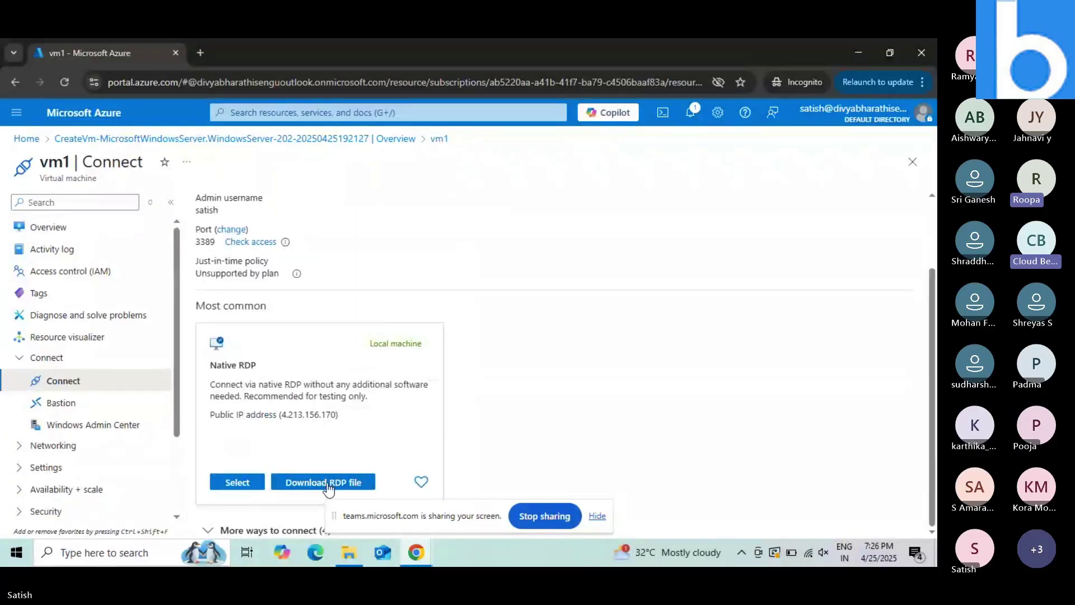
{"action": "left_click", "coordinate": [328, 485]}
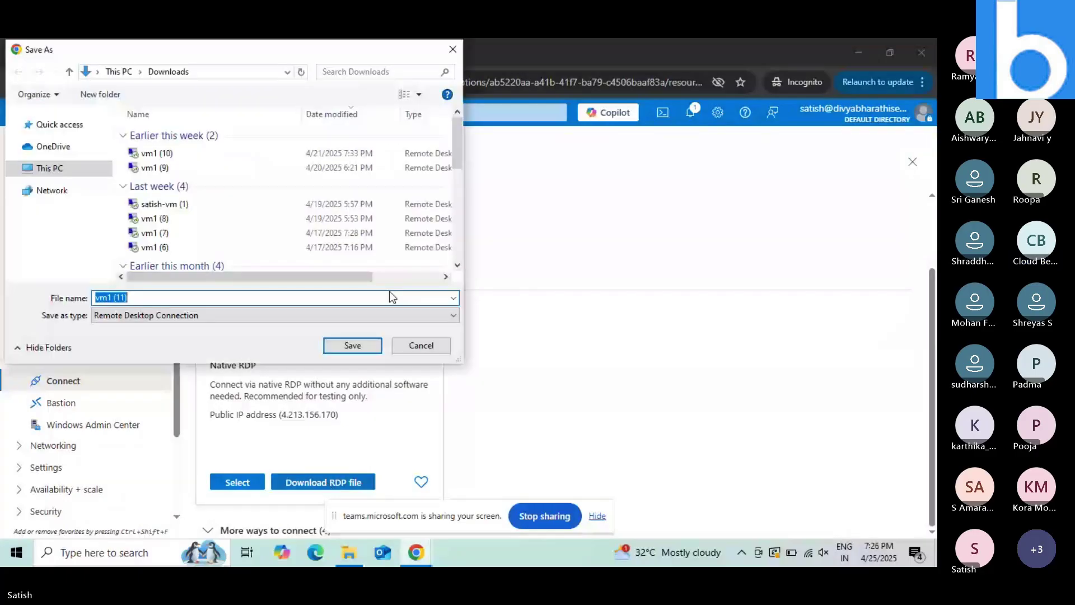
{"action": "left_click", "coordinate": [363, 346]}
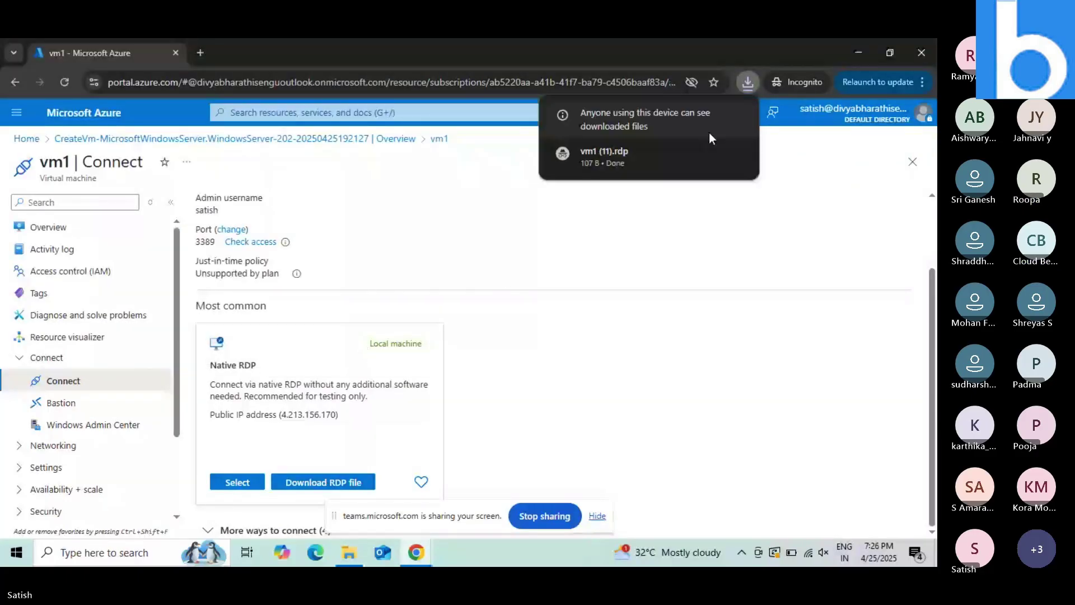
{"action": "left_click", "coordinate": [735, 155]}
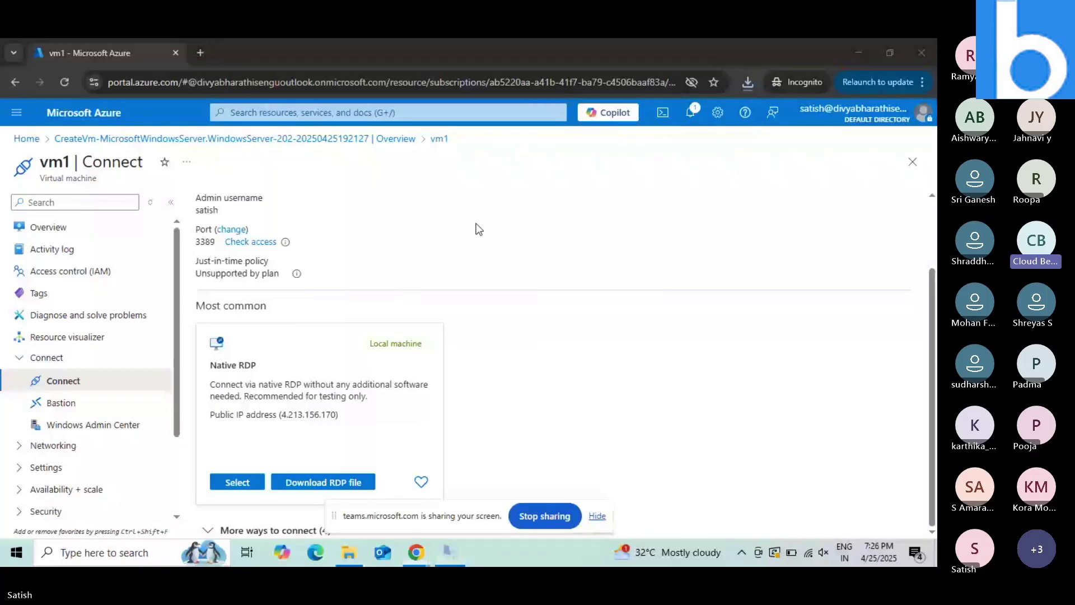
- Connect to vm1 at 4.213.156.170 with the admin password, accepting the publisher and certificate warnings
{"action": "left_click", "coordinate": [574, 371]}
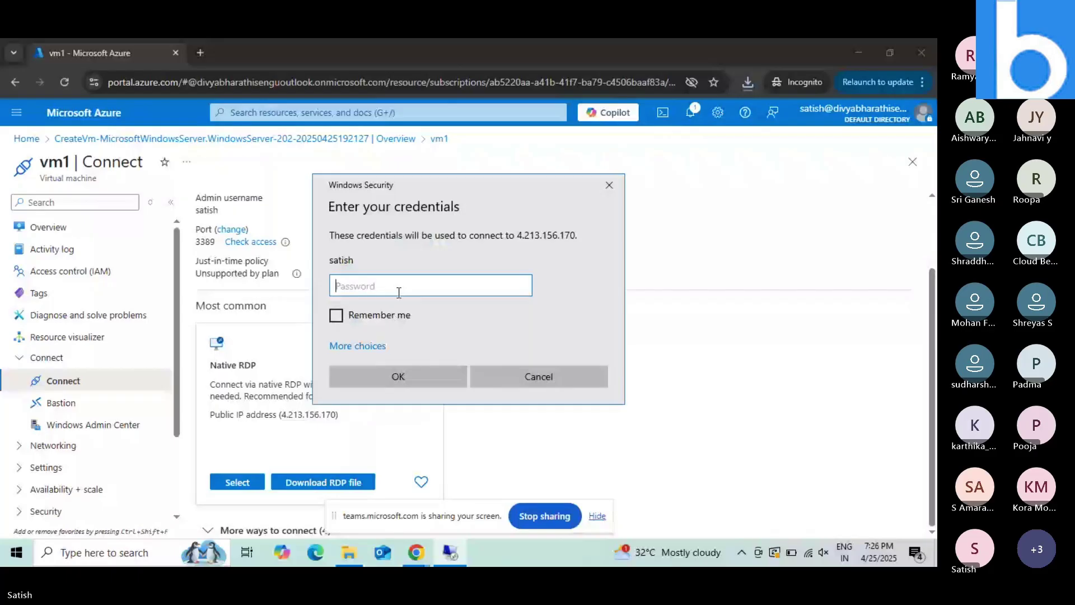
{"action": "type", "text": "••"}
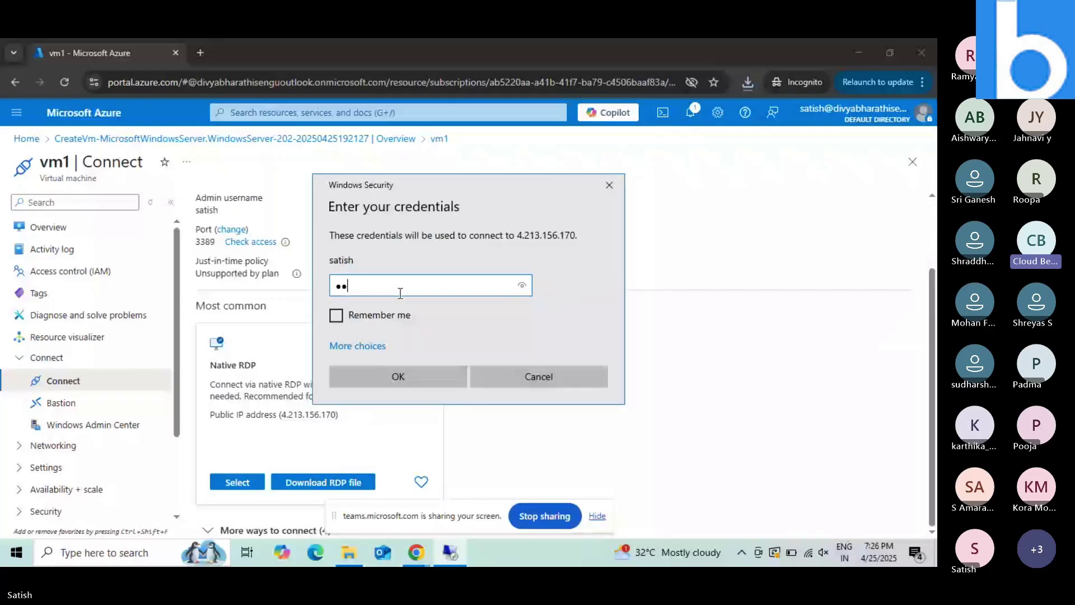
{"action": "type", "text": "•••••••••••"}
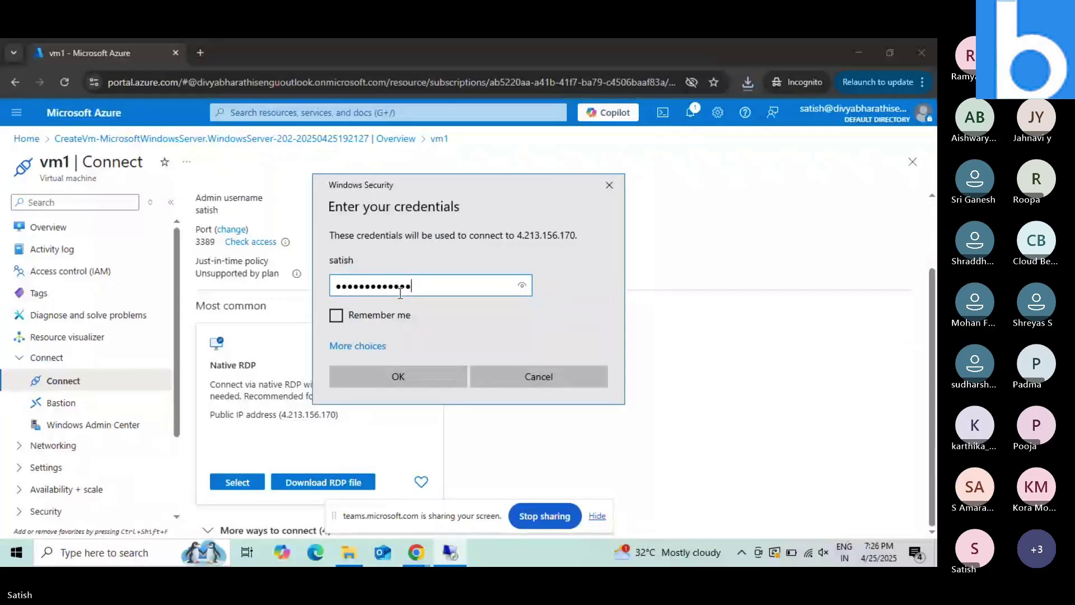
{"action": "key", "text": "Return"}
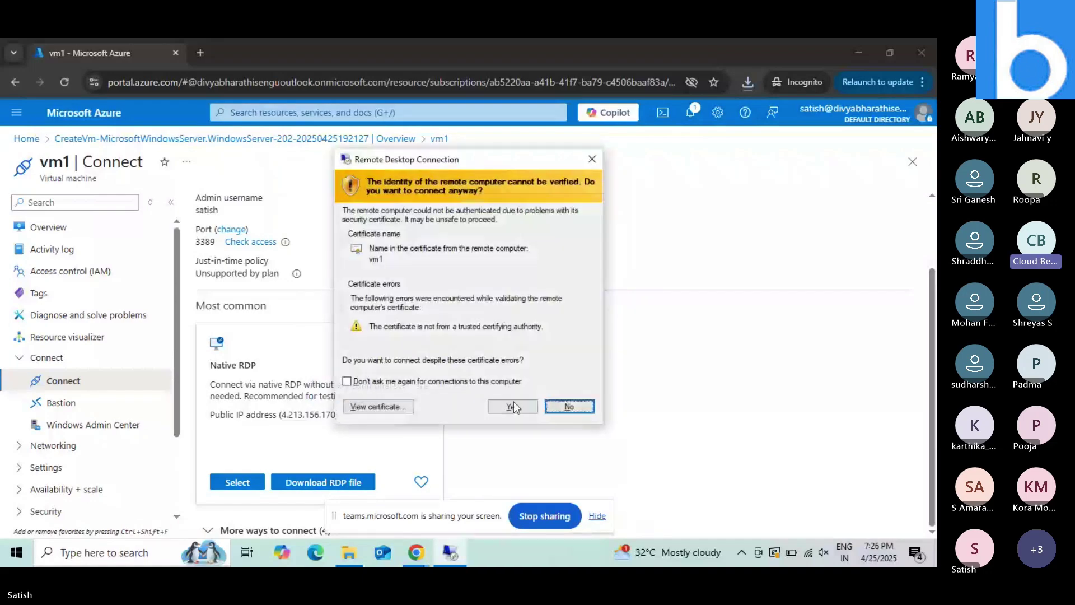
{"action": "left_click", "coordinate": [513, 406]}
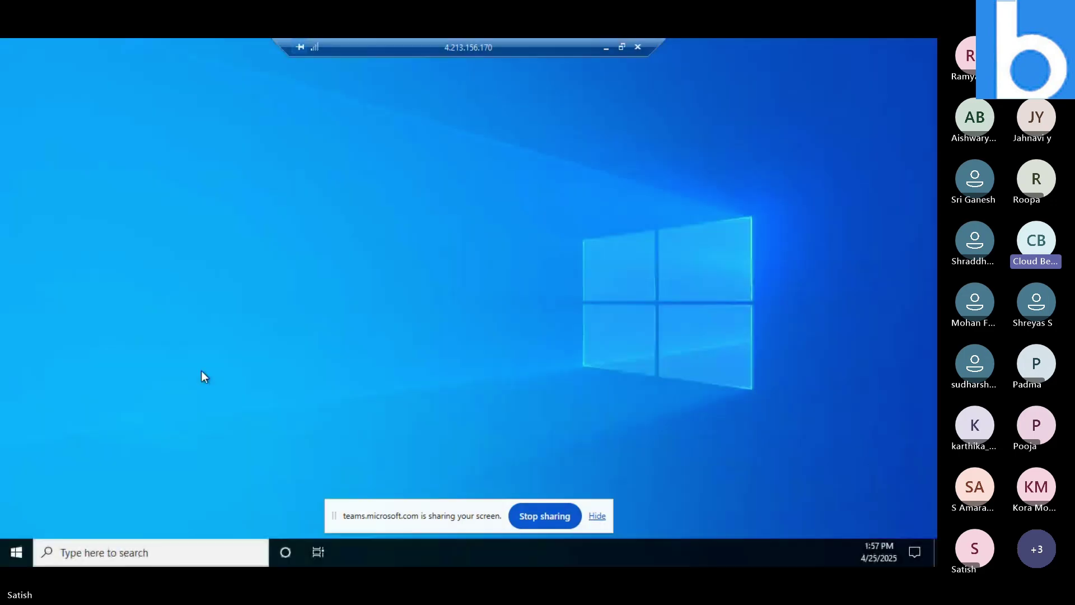
- Launch File Explorer on vm1 and open the Windows (C:) drive from This PC
{"action": "left_click", "coordinate": [15, 552]}
{"action": "left_click", "coordinate": [420, 306]}
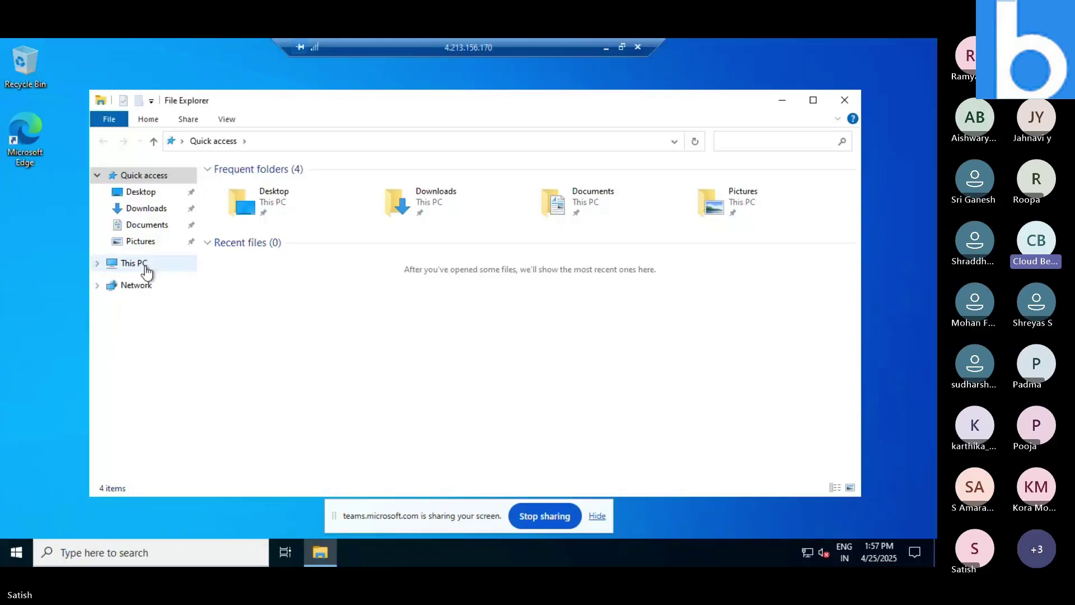
{"action": "left_click", "coordinate": [145, 268]}
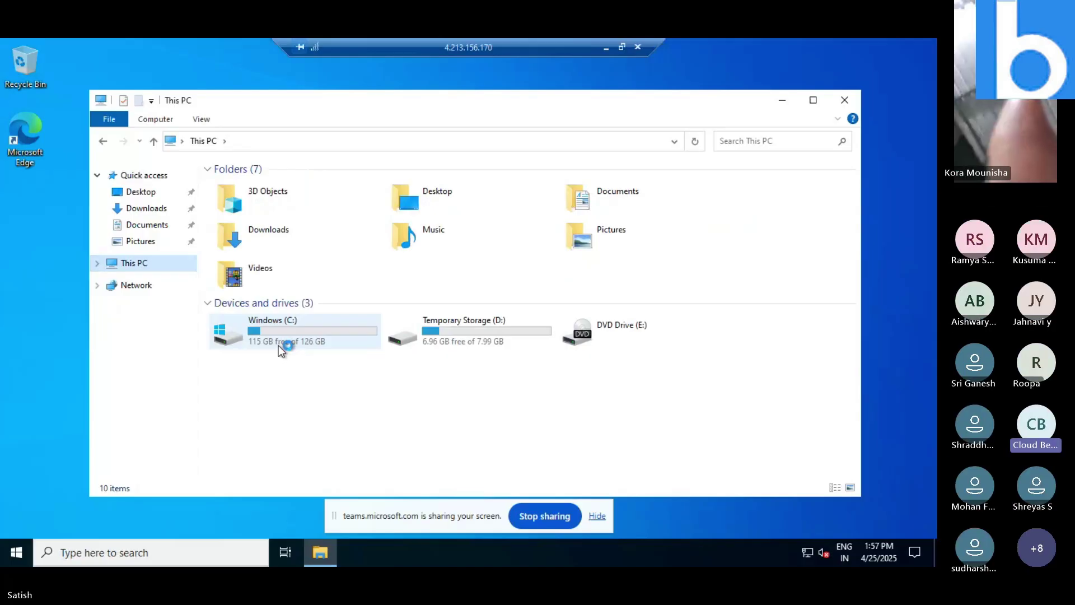
{"action": "double_click", "coordinate": [278, 345]}
- Create a new text document named test on the C: drive
{"action": "right_click", "coordinate": [351, 345]}
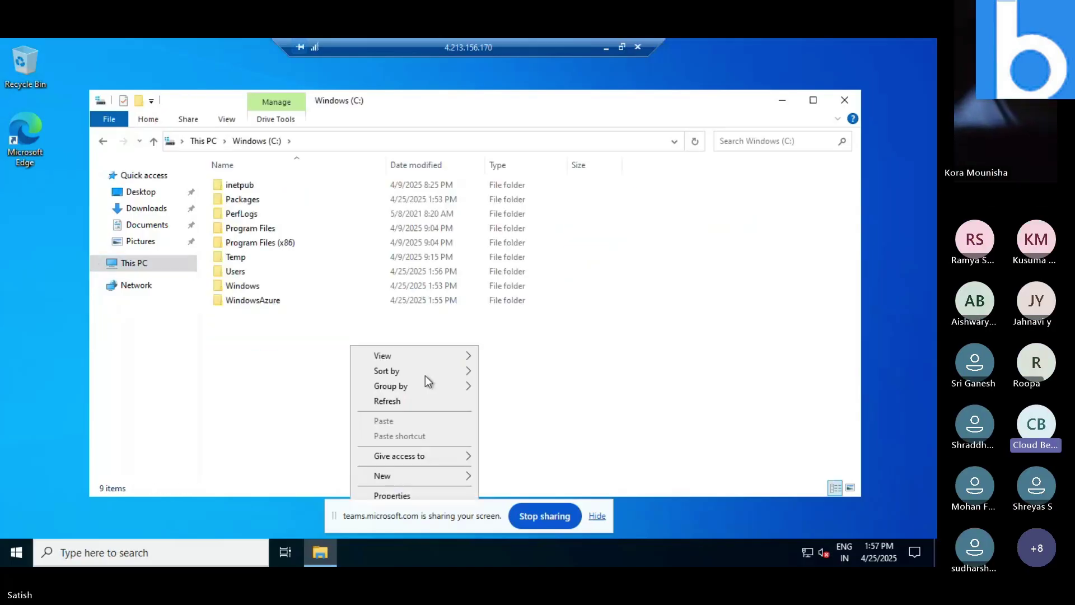
{"action": "mouse_move", "coordinate": [416, 473]}
{"action": "left_click", "coordinate": [516, 459]}
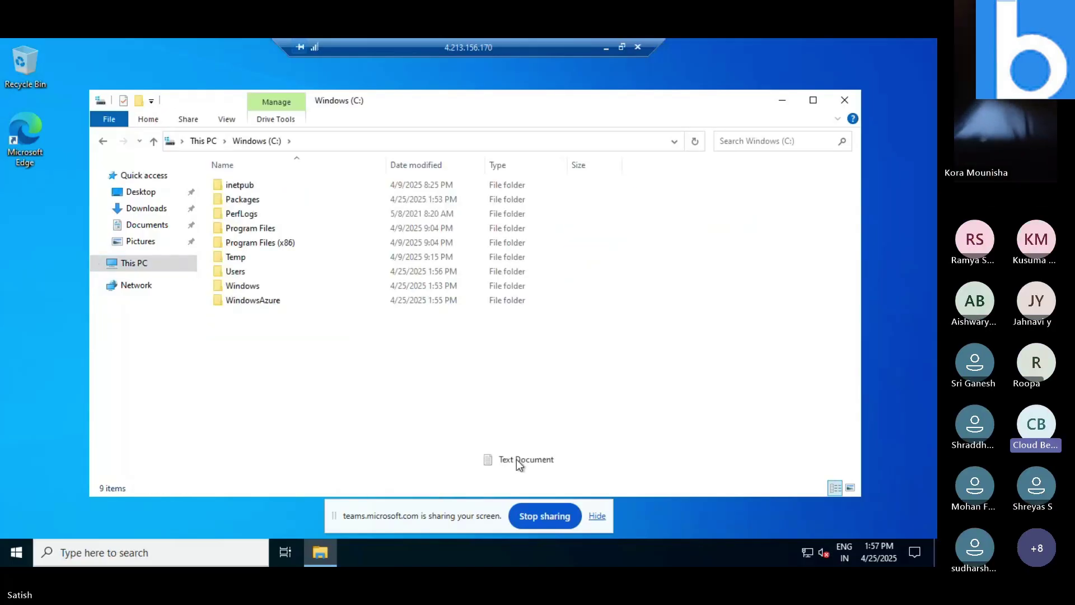
{"action": "type", "text": "t"}
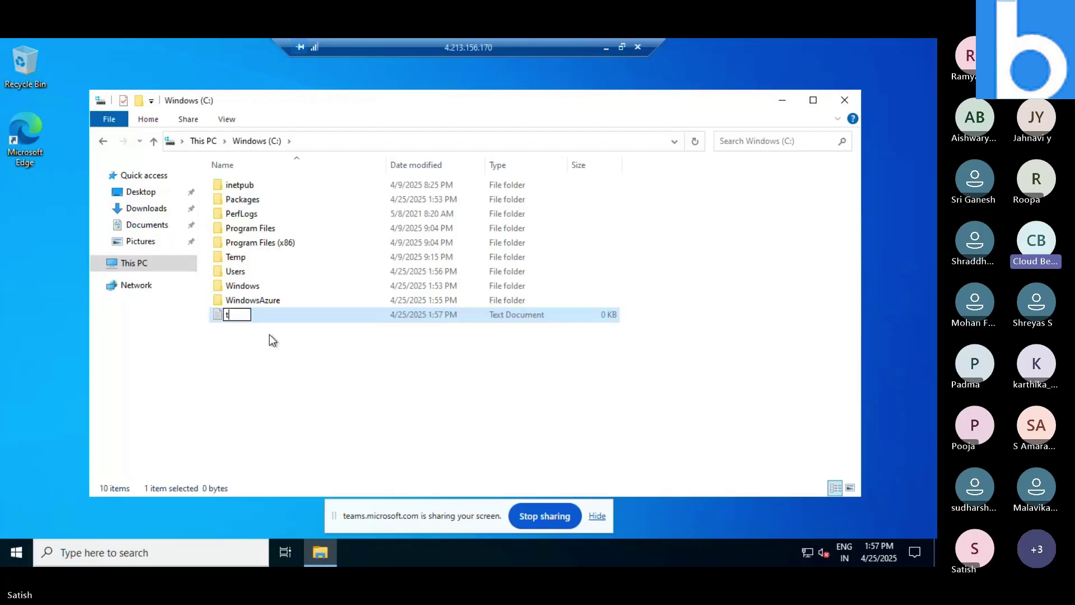
{"action": "type", "text": "est"}
{"action": "key", "text": "Return"}
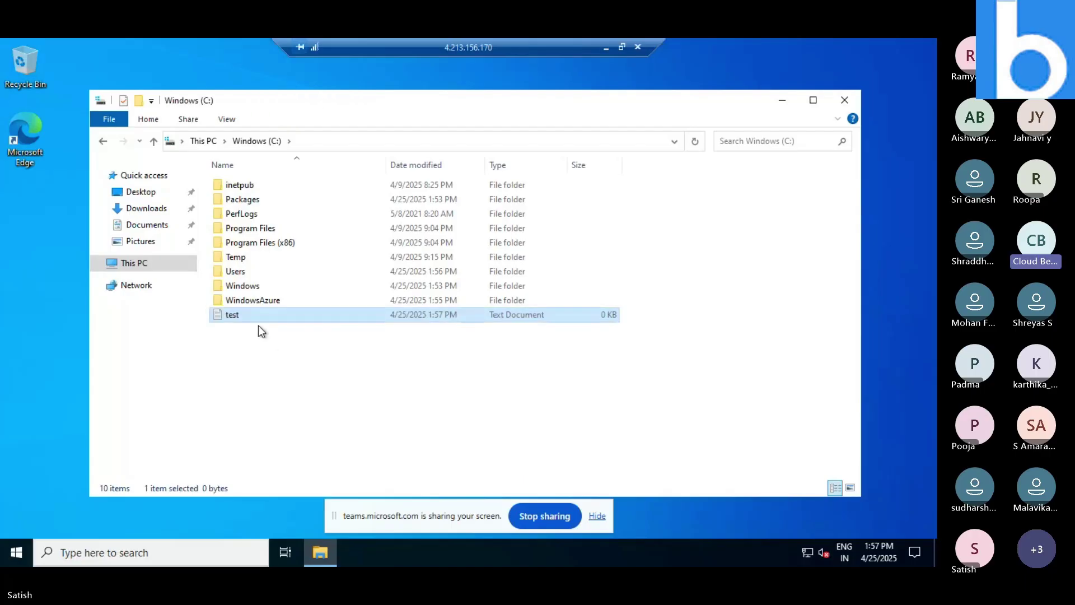
- Open test and save it containing '25/apr/2025--> 7:27PM IST'
{"action": "double_click", "coordinate": [248, 317]}
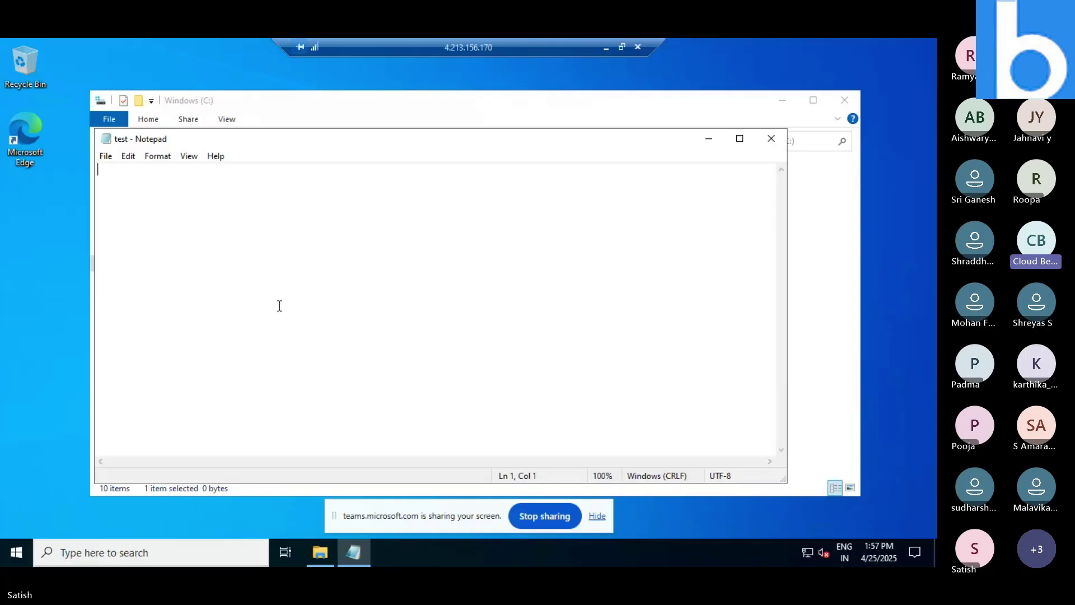
{"action": "type", "text": "25"}
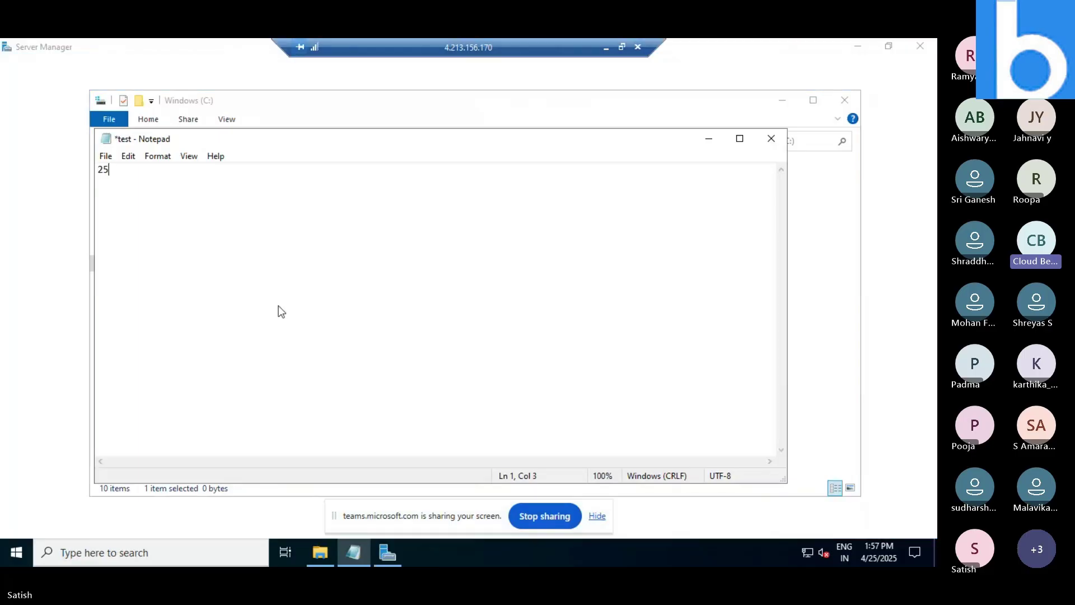
{"action": "type", "text": "/a"}
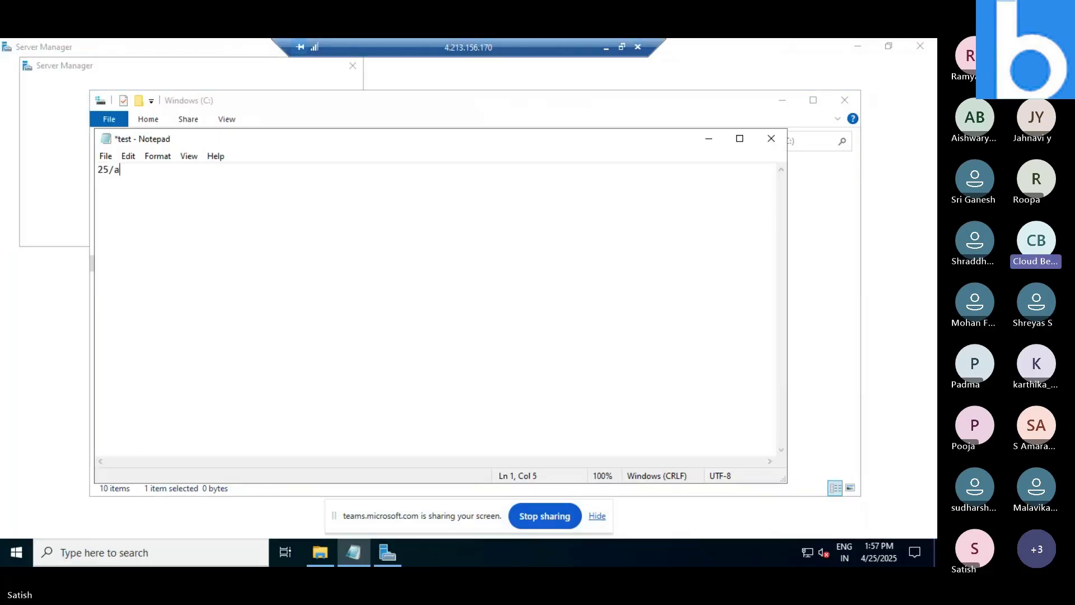
{"action": "type", "text": "pr/202"}
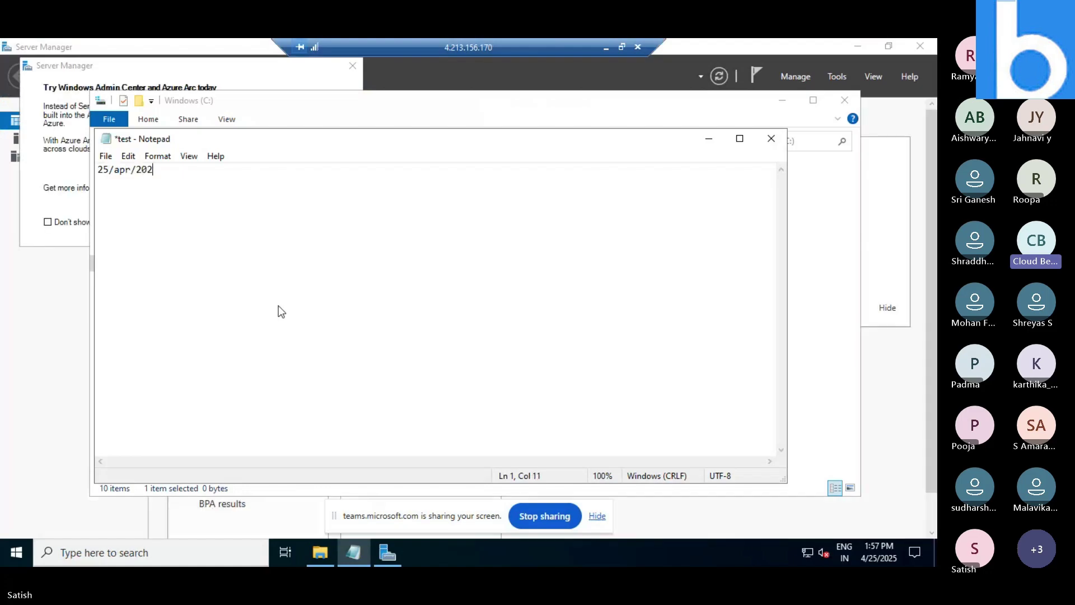
{"action": "type", "text": "5--> 7:2"}
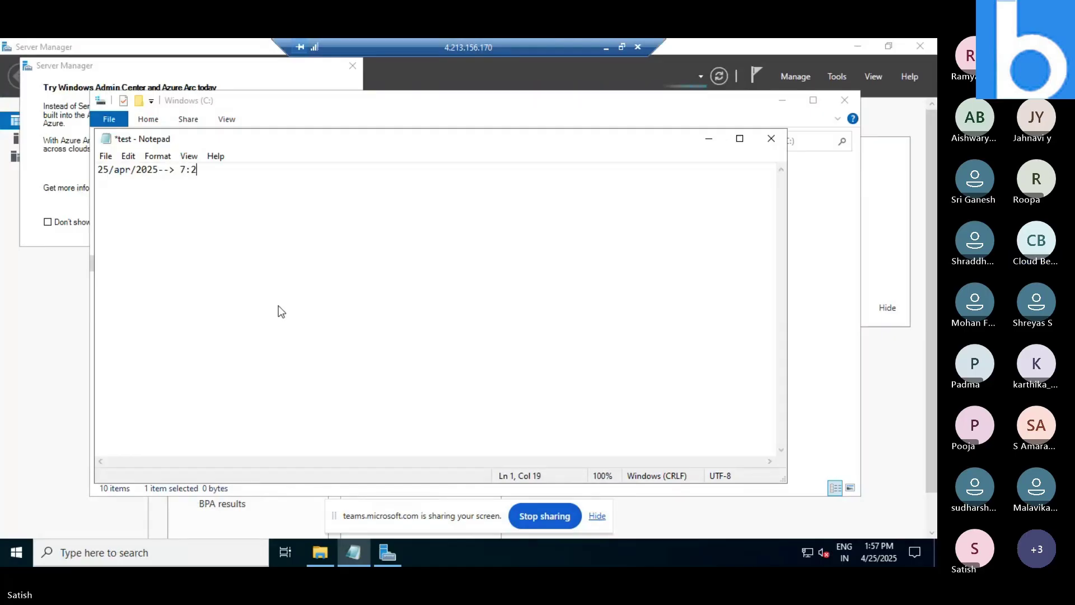
{"action": "type", "text": "7PM IST"}
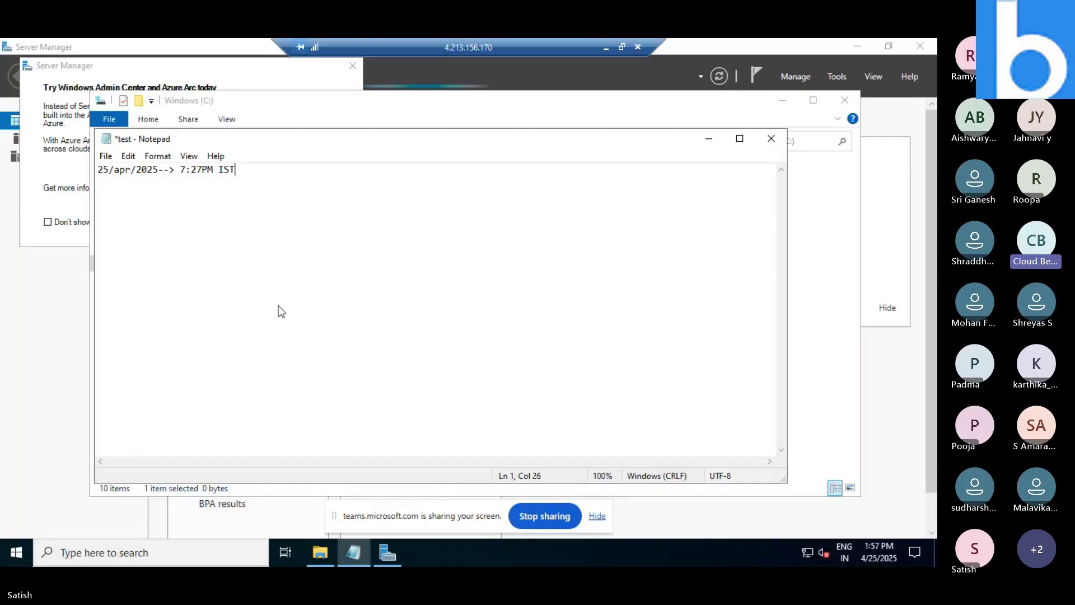
{"action": "key", "text": "ctrl+s"}
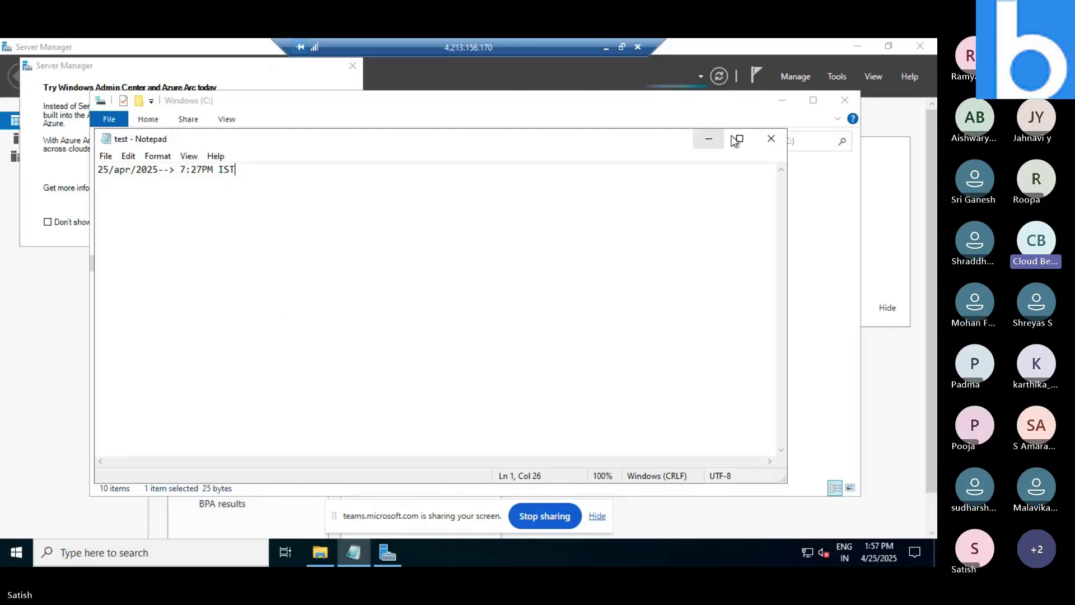
- Close Notepad, the C: drive window and the Windows Admin Center prompt
{"action": "left_click", "coordinate": [768, 140]}
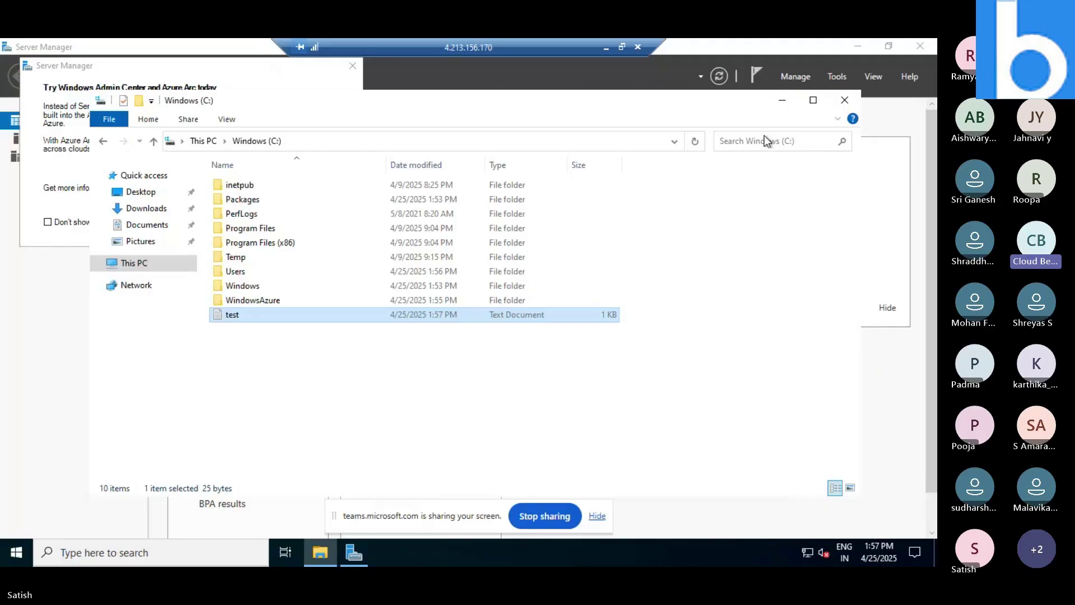
{"action": "left_click", "coordinate": [846, 101]}
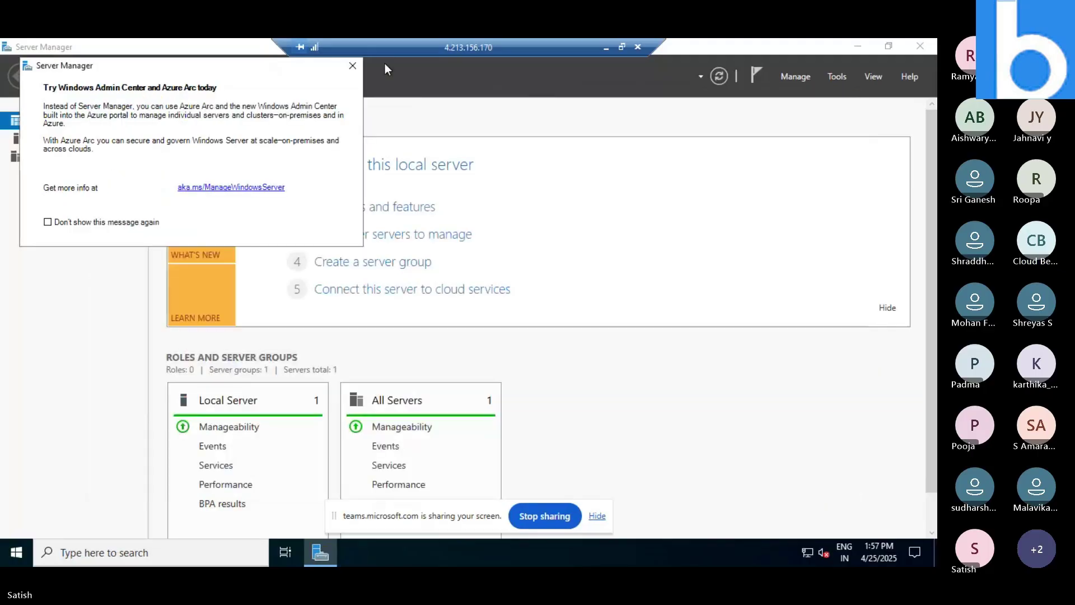
{"action": "left_click", "coordinate": [353, 65]}
- Close Server Manager and reopen the test note from the C: drive
{"action": "key", "text": "alt+F4"}
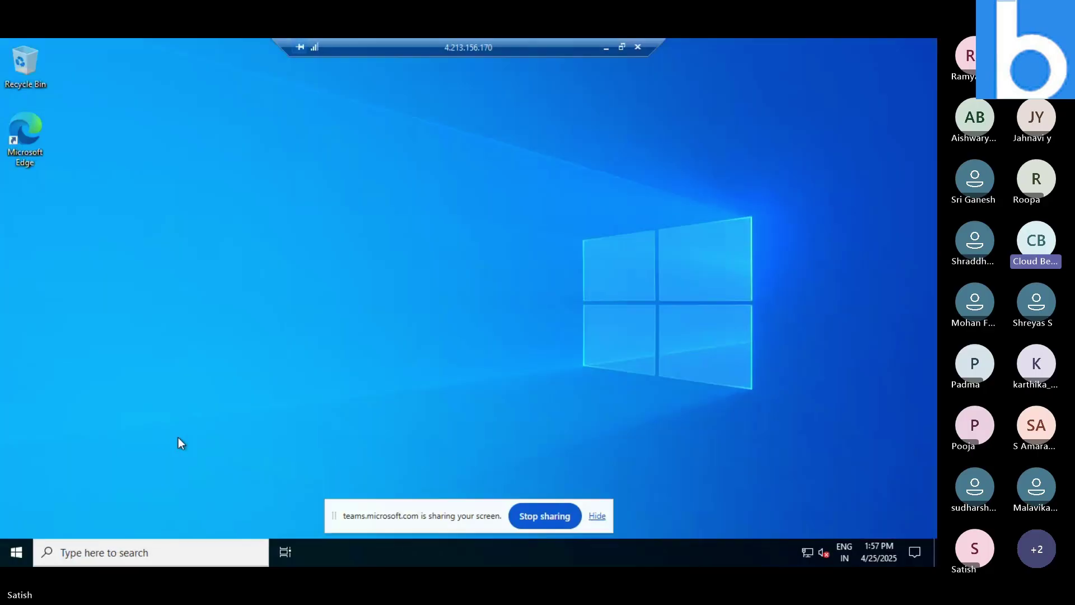
{"action": "left_click", "coordinate": [16, 552]}
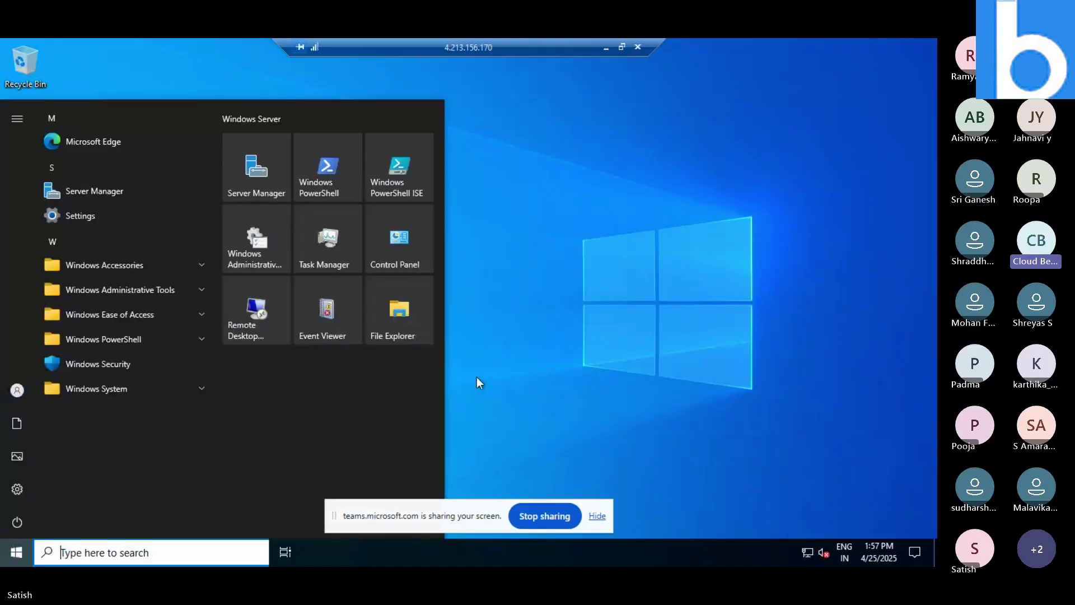
{"action": "left_click", "coordinate": [416, 320]}
{"action": "key", "text": "super+e"}
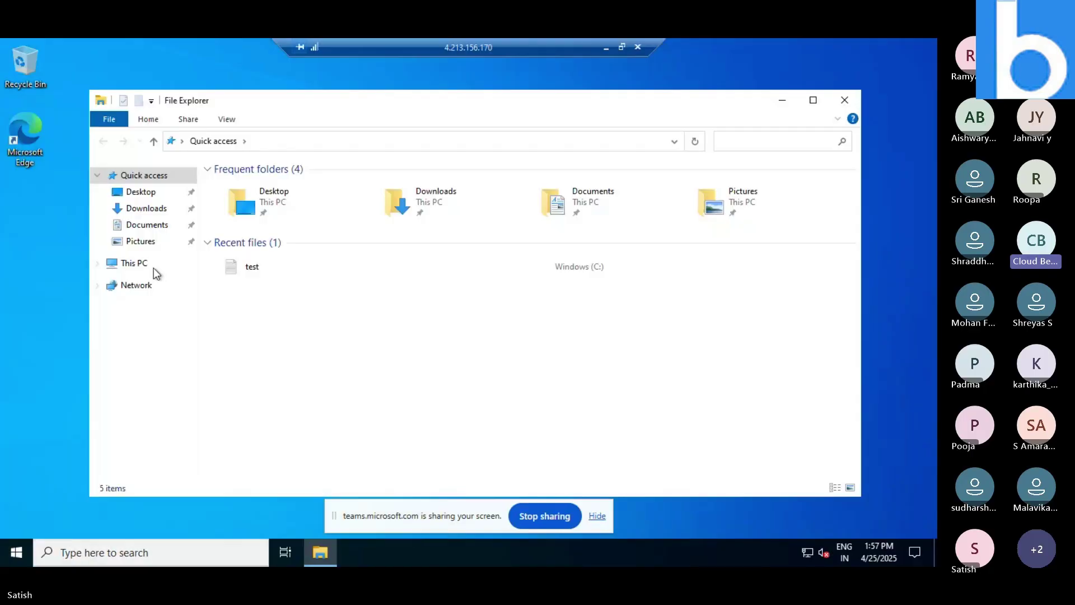
{"action": "left_click", "coordinate": [154, 268]}
{"action": "double_click", "coordinate": [230, 321]}
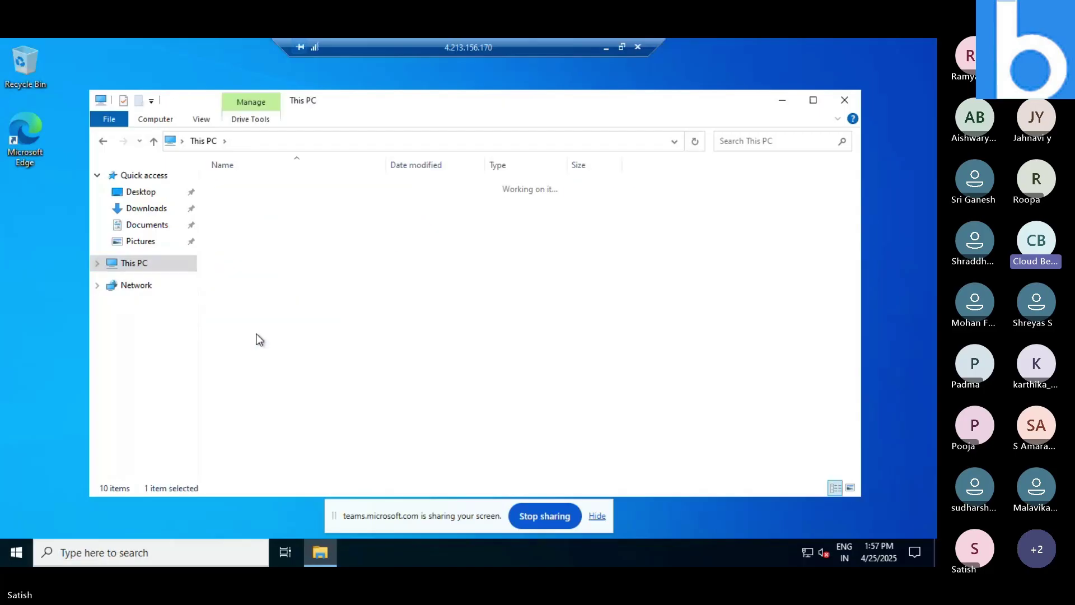
{"action": "double_click", "coordinate": [255, 314]}
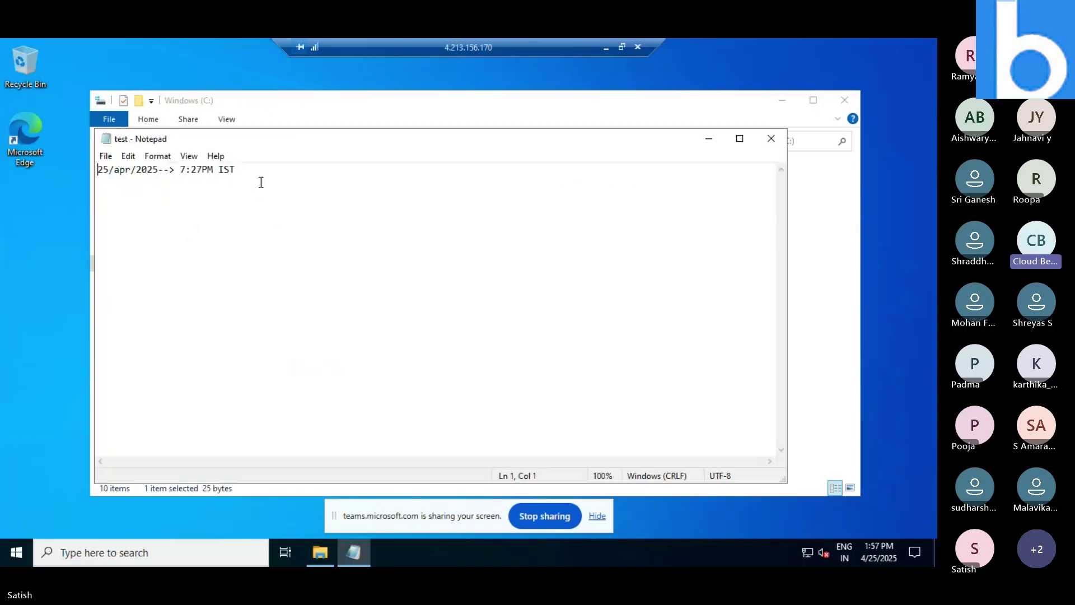
- Close the note and C: window, then disconnect the Remote Desktop session
{"action": "left_click", "coordinate": [773, 136]}
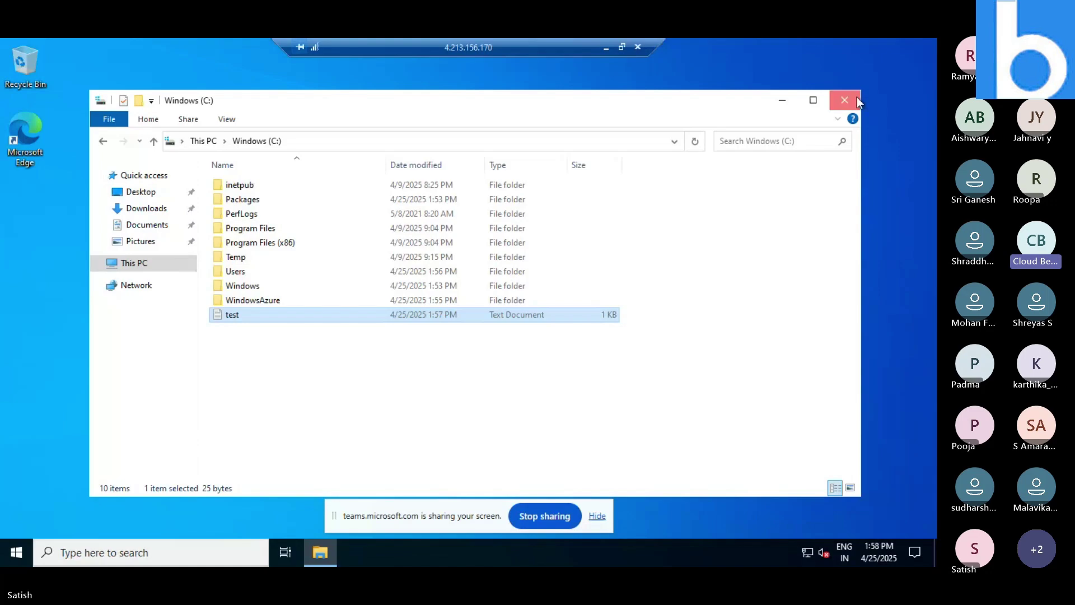
{"action": "left_click", "coordinate": [857, 98]}
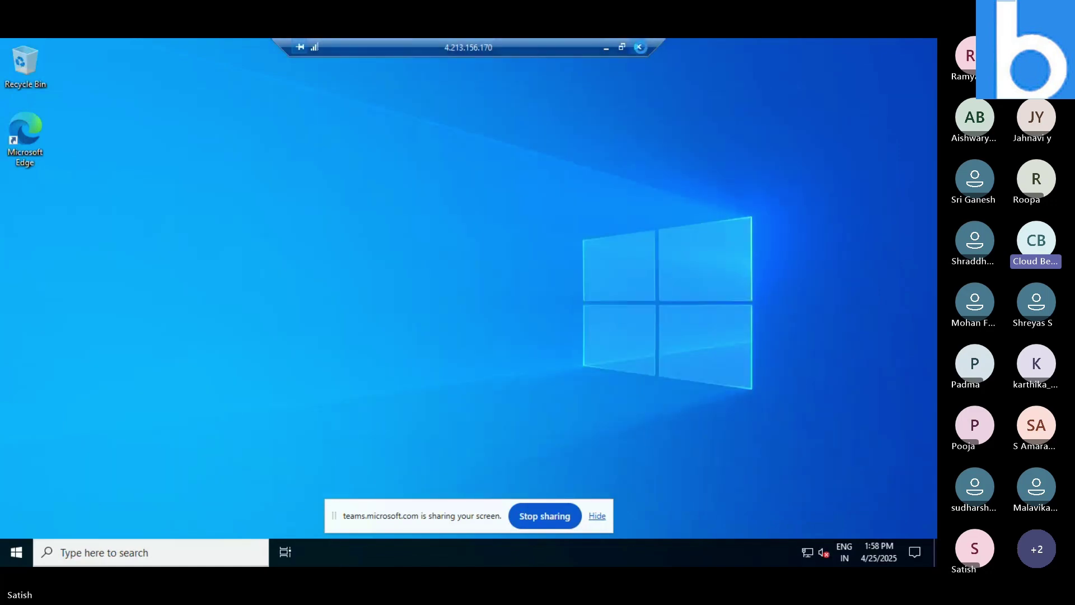
{"action": "left_click", "coordinate": [640, 47]}
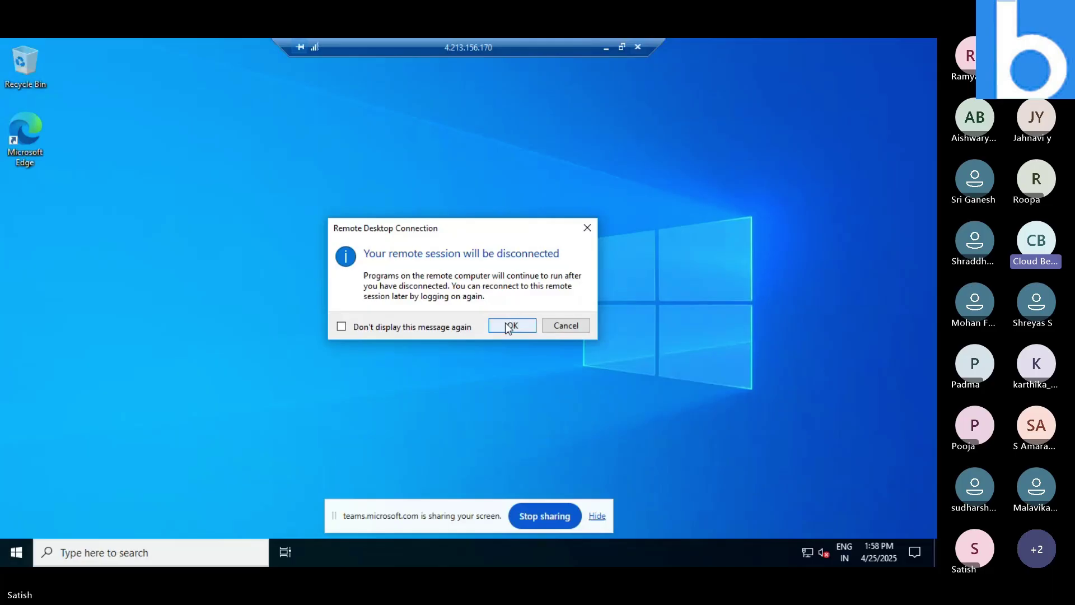
{"action": "left_click", "coordinate": [510, 326]}
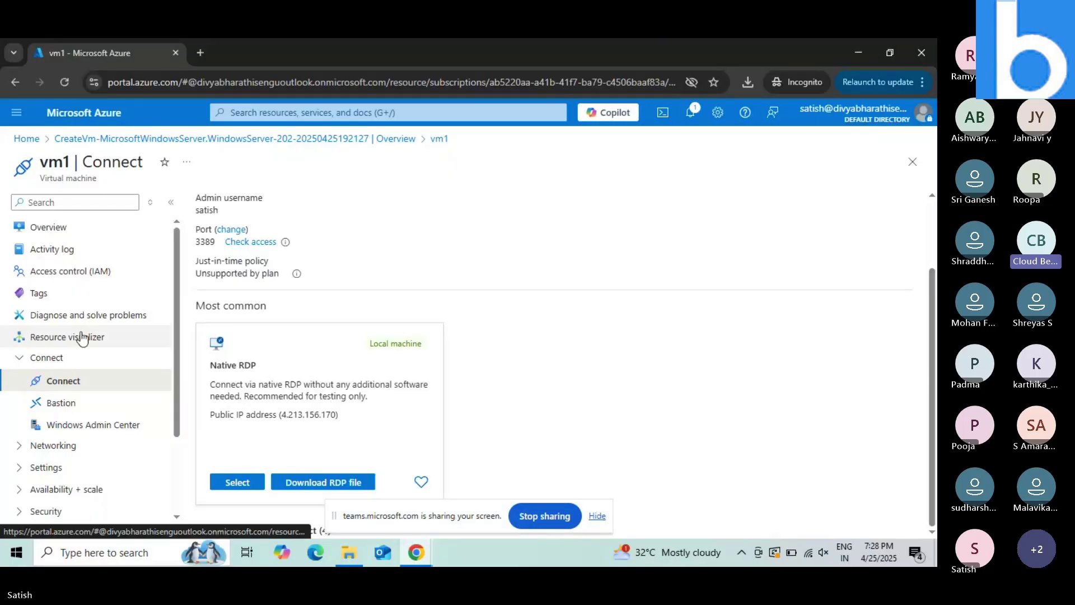
- Open vm1's Backup page under Backup + disaster recovery
{"action": "scroll", "coordinate": [66, 469], "scroll_direction": "down", "scroll_amount": 2}
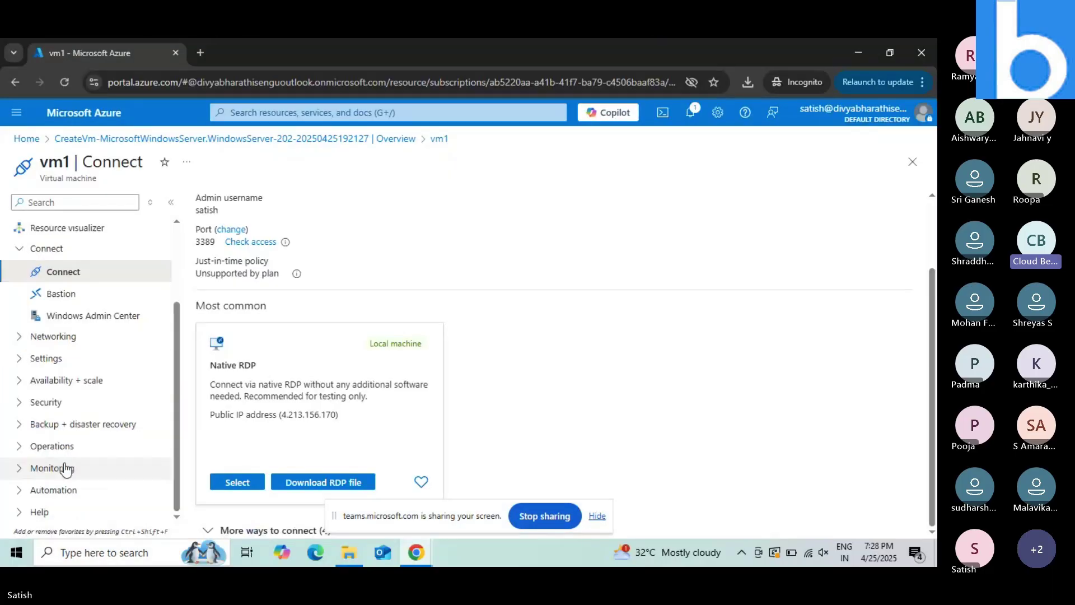
{"action": "left_click", "coordinate": [68, 424]}
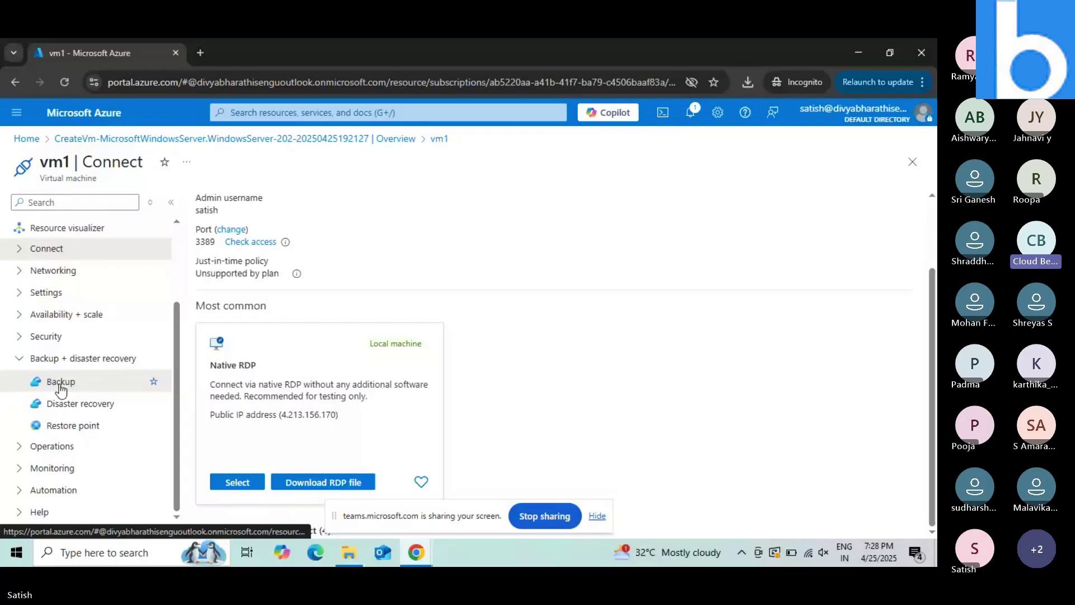
{"action": "left_click", "coordinate": [60, 383]}
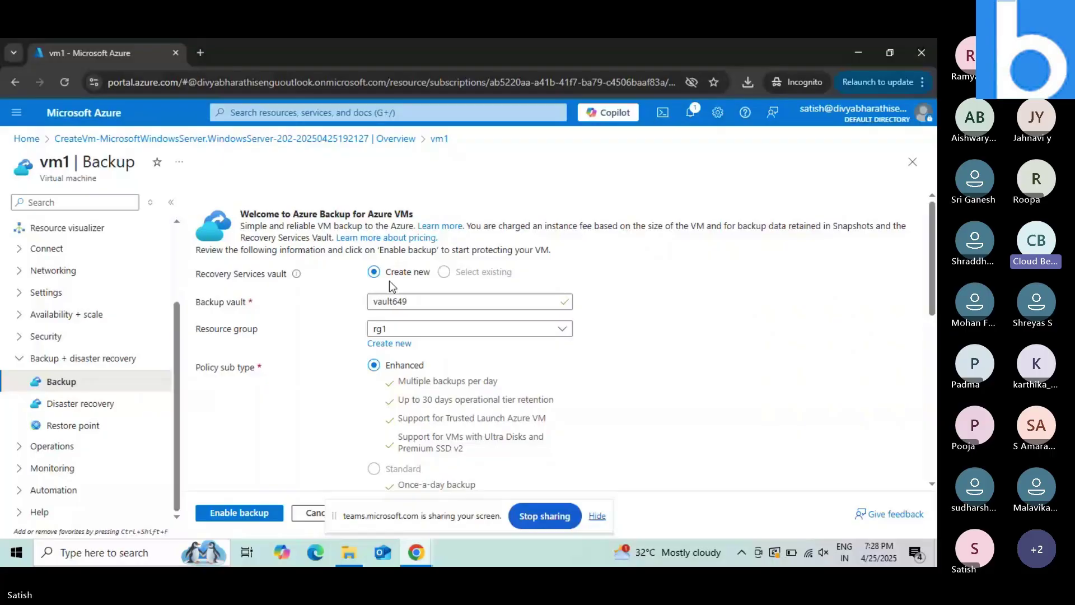
- Remove the 649 suffix so the new vault is named 'vault', then review the EnhancedPolicy details
{"action": "left_click", "coordinate": [394, 300]}
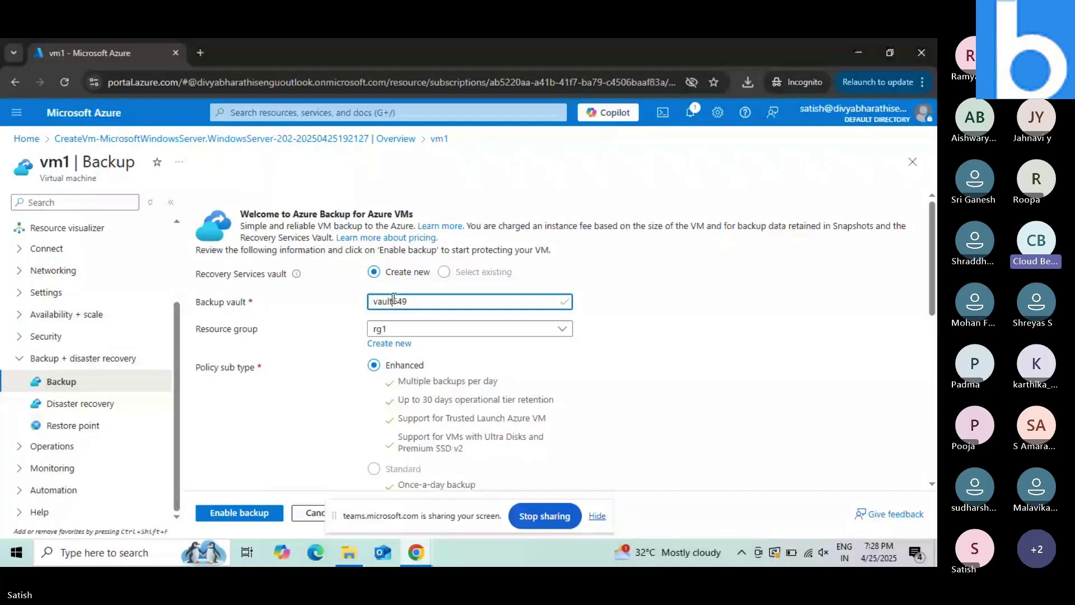
{"action": "left_click_drag", "start_coordinate": [394, 300], "coordinate": [423, 302]}
{"action": "key", "text": "BackSpace"}
{"action": "scroll", "coordinate": [414, 334], "scroll_direction": "down", "scroll_amount": 1}
{"action": "scroll", "coordinate": [414, 335], "scroll_direction": "down", "scroll_amount": 3}
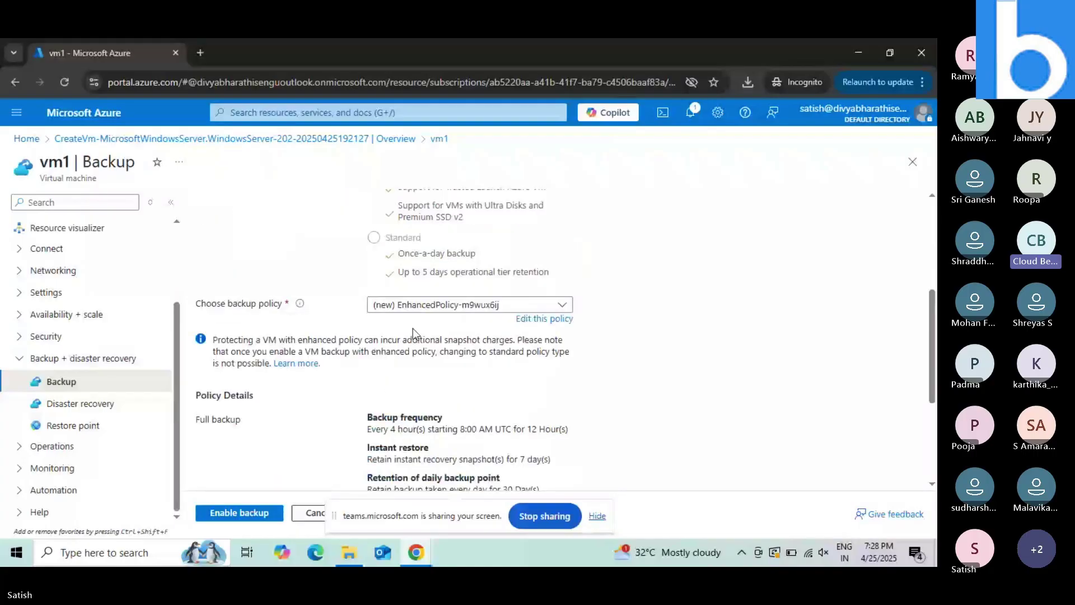
{"action": "scroll", "coordinate": [481, 321], "scroll_direction": "down", "scroll_amount": 1}
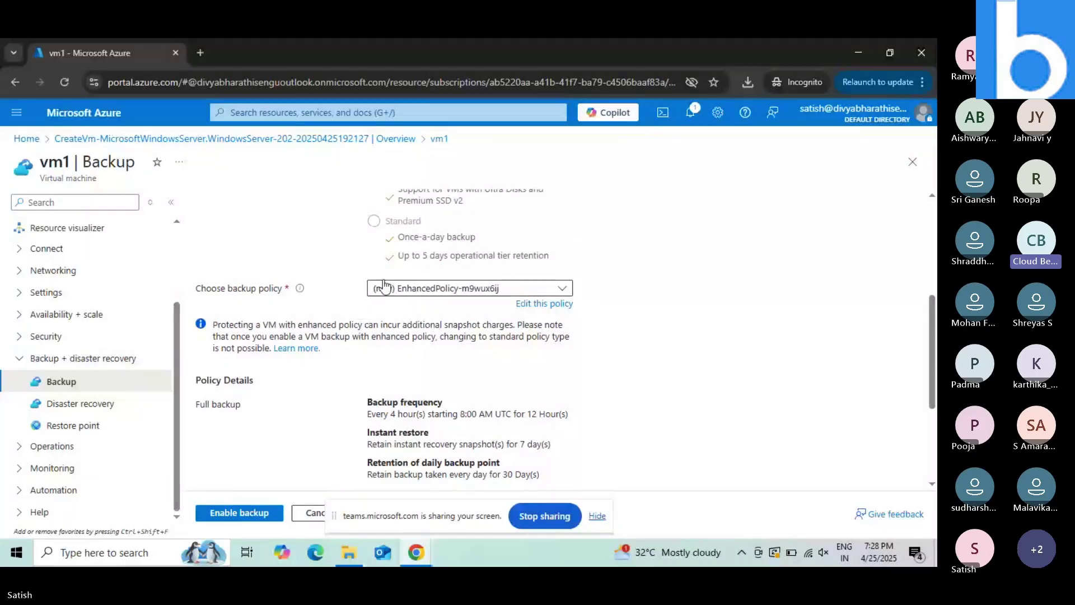
{"action": "scroll", "coordinate": [443, 307], "scroll_direction": "down", "scroll_amount": 1}
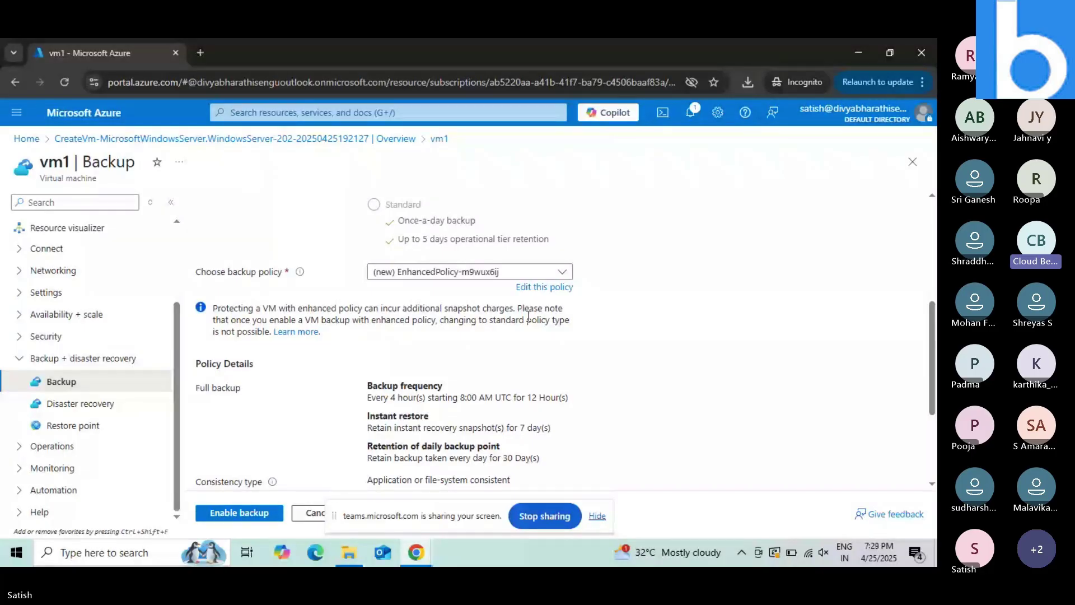
- Edit the proposed backup policy and rename it to satish-policy
{"action": "left_click", "coordinate": [527, 288]}
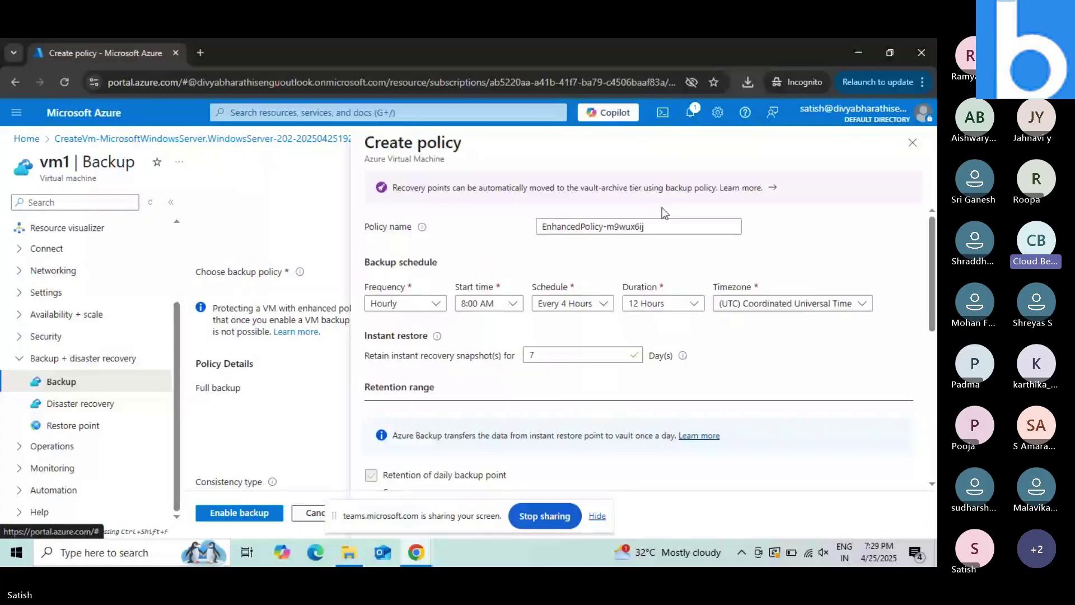
{"action": "left_click", "coordinate": [600, 227]}
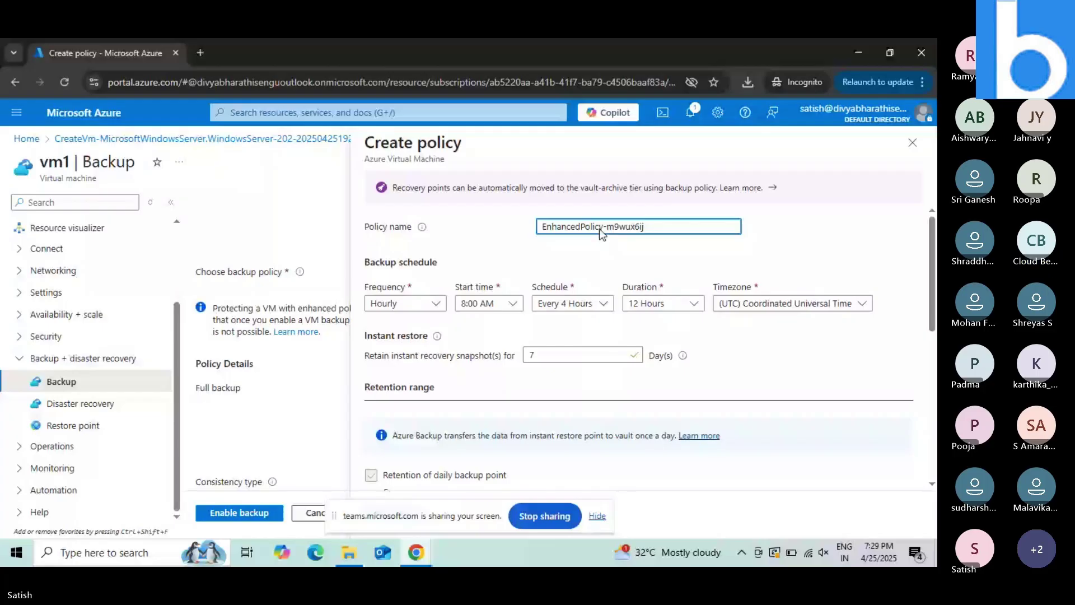
{"action": "key", "text": "ctrl+s"}
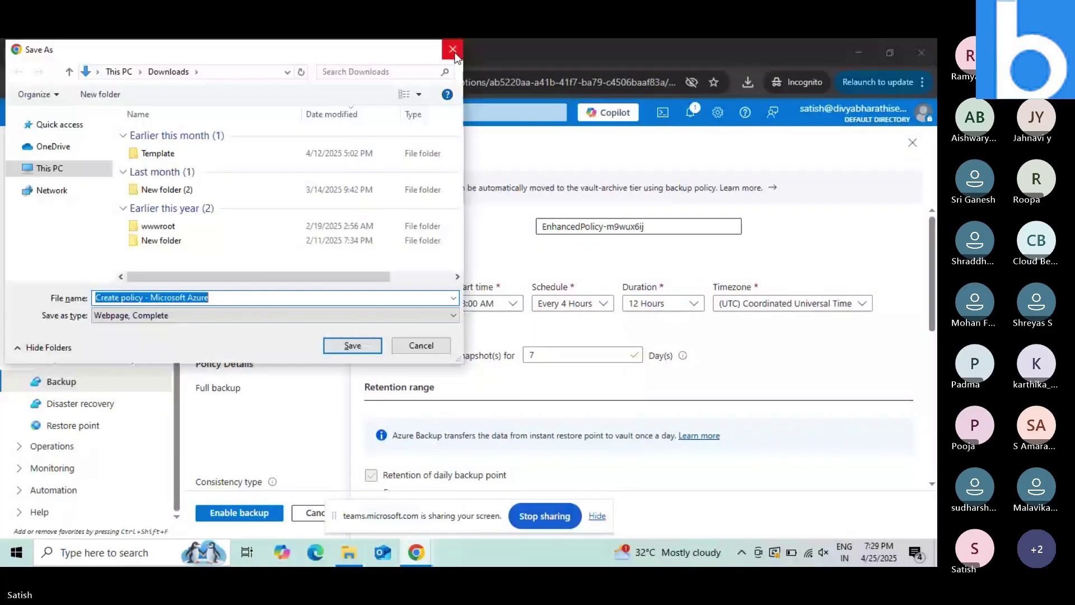
{"action": "left_click", "coordinate": [453, 50]}
{"action": "key", "text": "ctrl+a"}
{"action": "type", "text": "sa"}
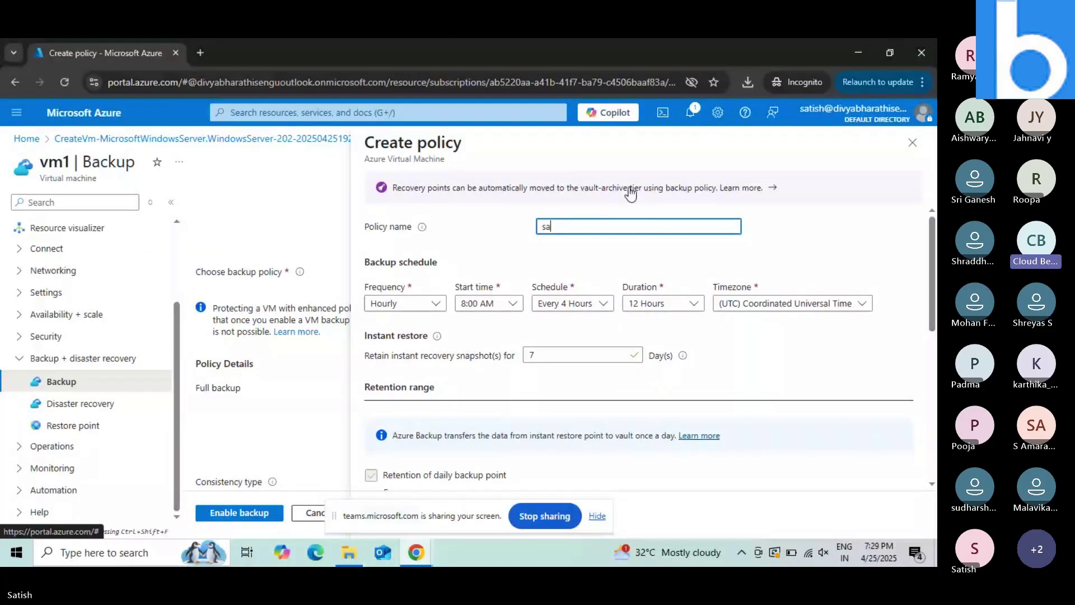
{"action": "type", "text": "tish-policy"}
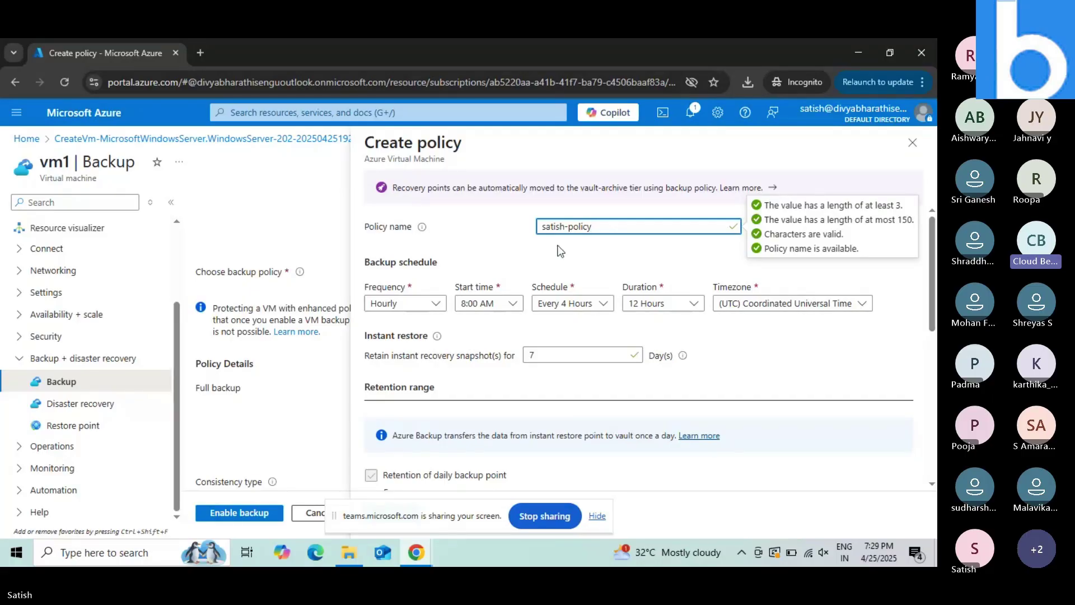
- Set the policy to back up daily at 2:00 AM
{"action": "left_click", "coordinate": [414, 313]}
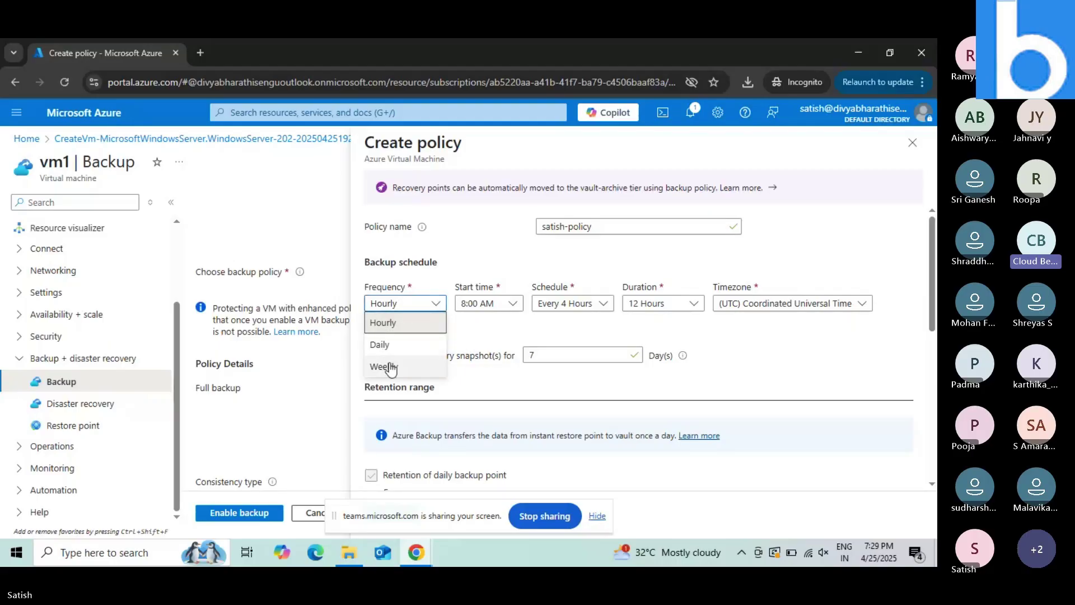
{"action": "left_click", "coordinate": [387, 345]}
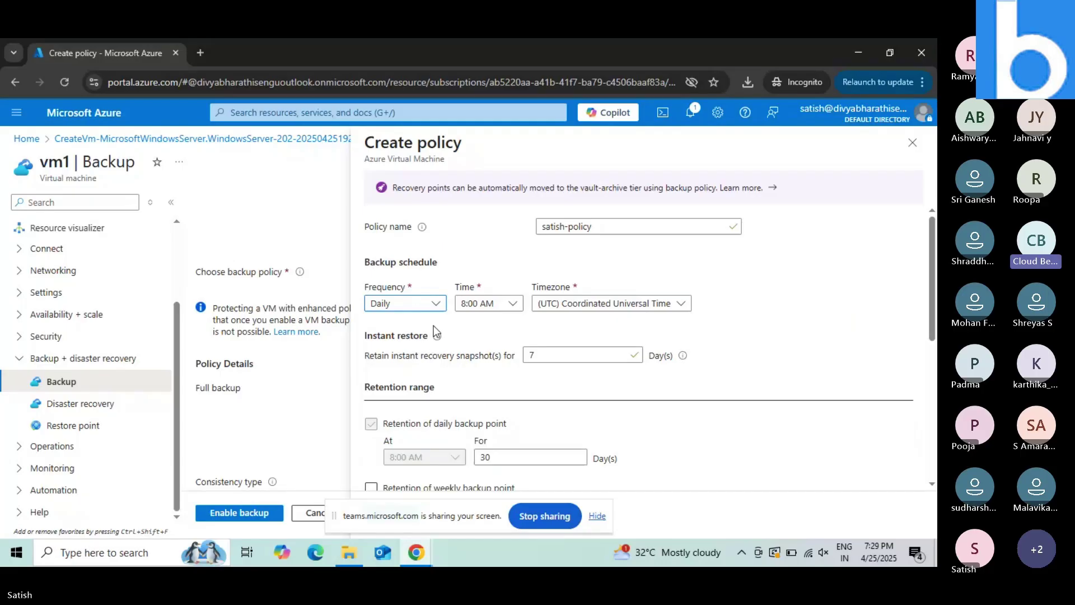
{"action": "left_click", "coordinate": [483, 303]}
{"action": "scroll", "coordinate": [491, 404], "scroll_direction": "up", "scroll_amount": 1}
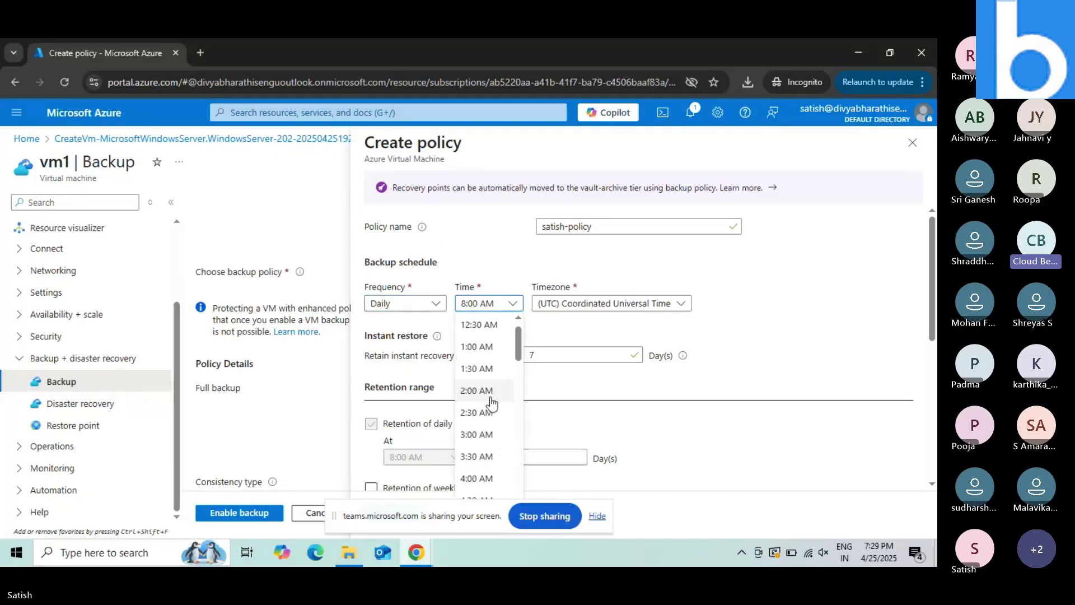
{"action": "left_click", "coordinate": [491, 392]}
- Choose the (UTC+05:30) Chennai, Kolkata, Mumbai, New Delhi timezone
{"action": "left_click", "coordinate": [593, 310]}
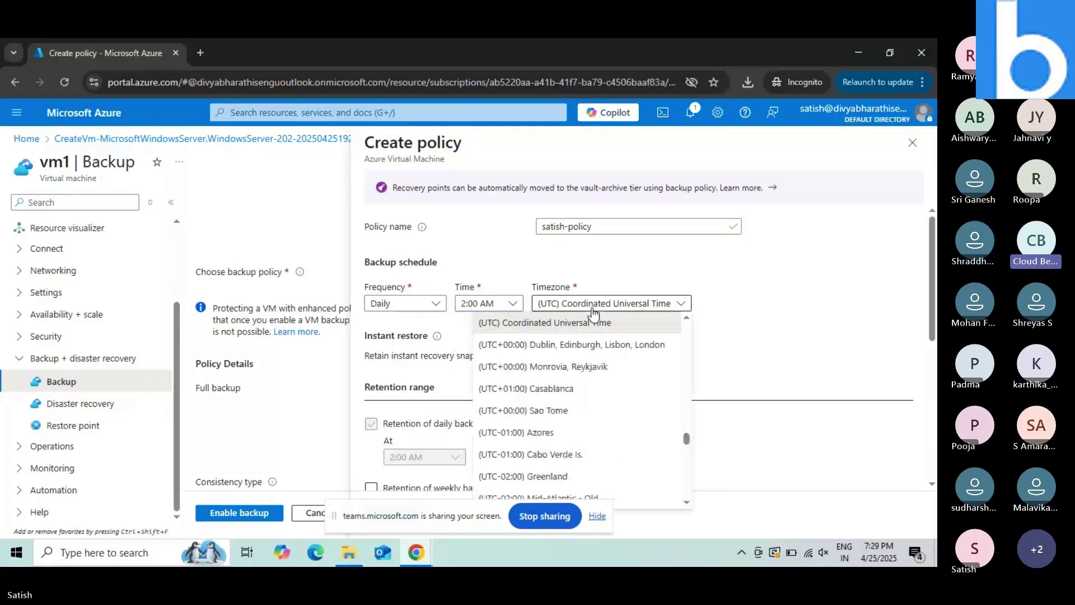
{"action": "scroll", "coordinate": [567, 419], "scroll_direction": "up", "scroll_amount": 10}
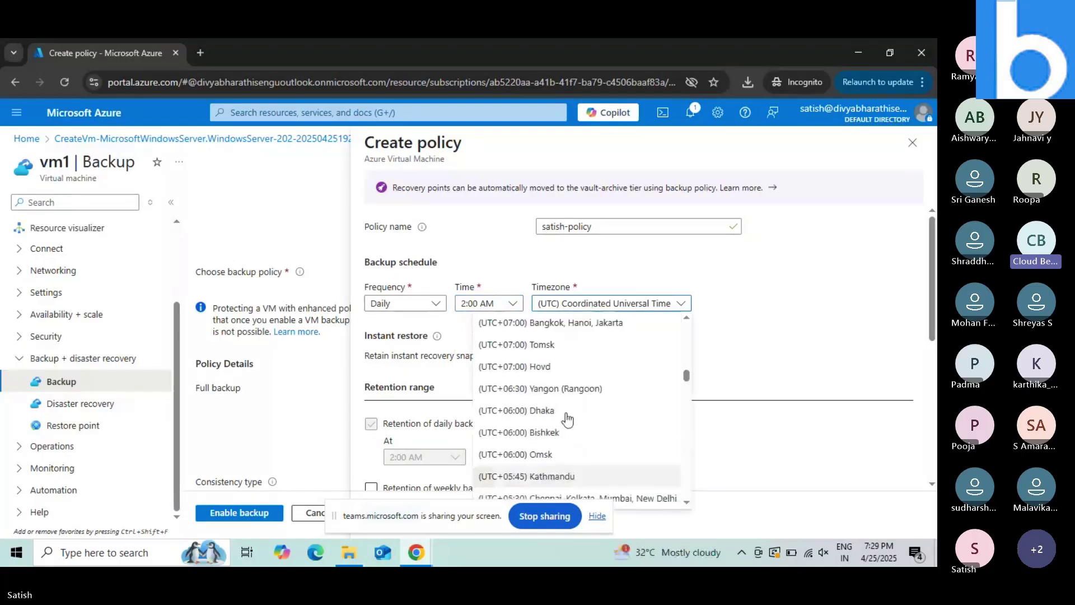
{"action": "scroll", "coordinate": [568, 419], "scroll_direction": "up", "scroll_amount": 4}
{"action": "scroll", "coordinate": [567, 419], "scroll_direction": "down", "scroll_amount": 10}
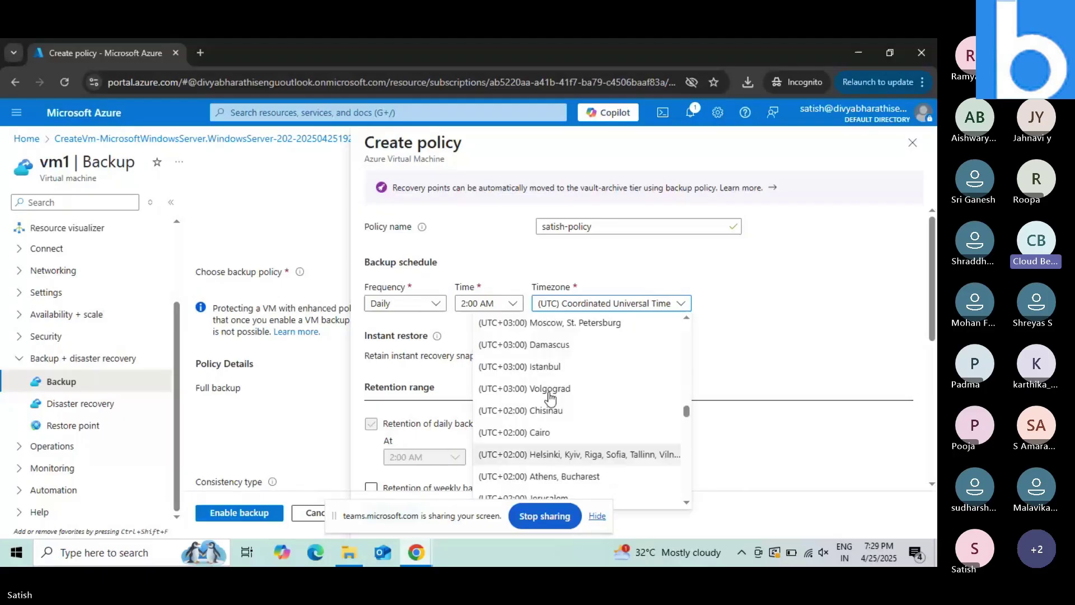
{"action": "scroll", "coordinate": [551, 399], "scroll_direction": "up", "scroll_amount": 10}
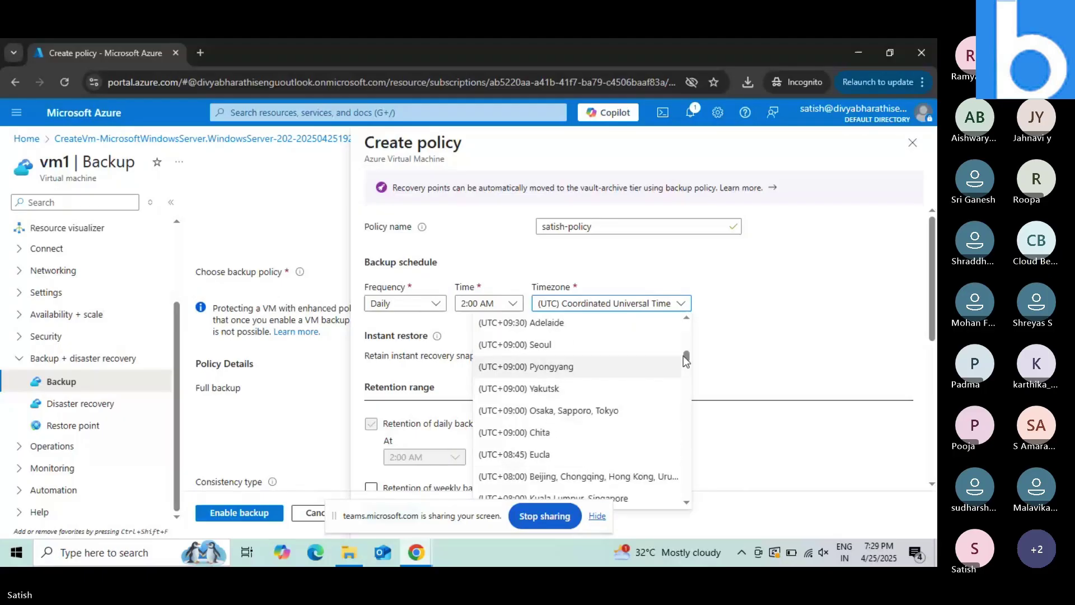
{"action": "left_click_drag", "start_coordinate": [686, 356], "coordinate": [688, 366]}
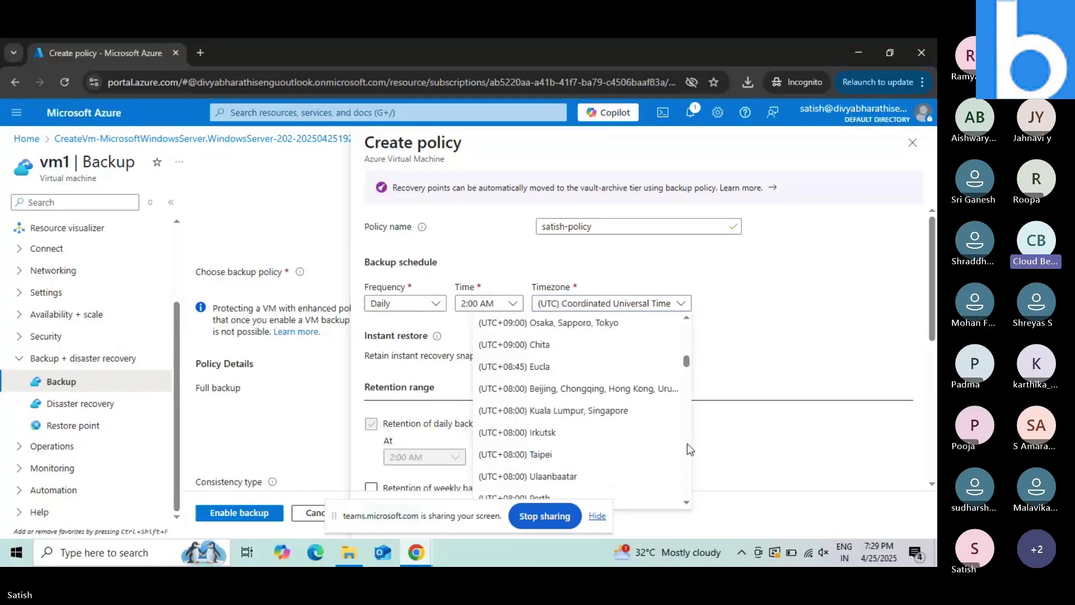
{"action": "left_click", "coordinate": [687, 503]}
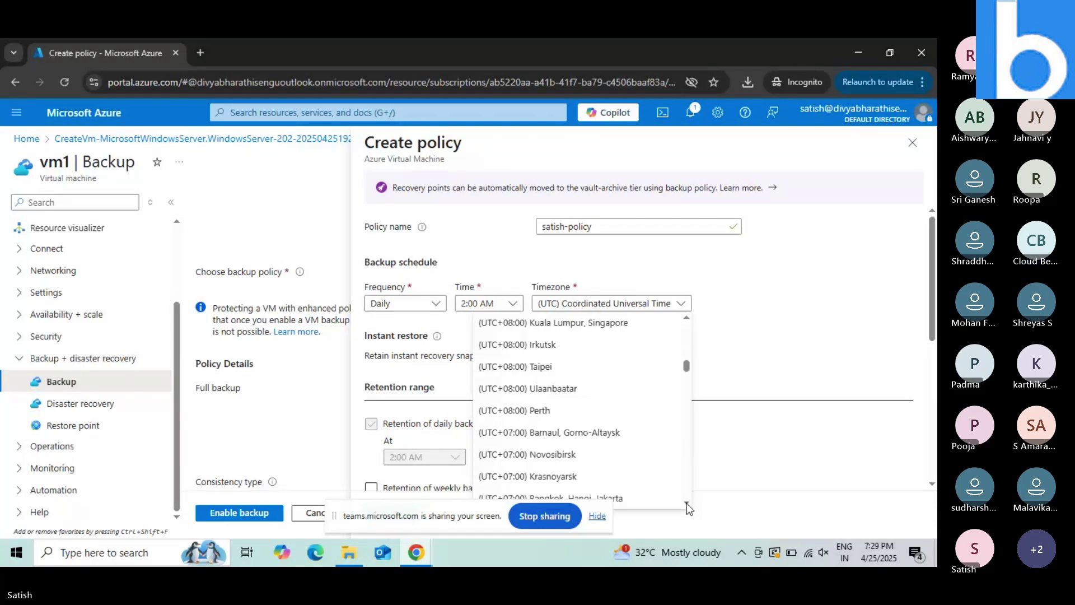
{"action": "scroll", "coordinate": [687, 502], "scroll_direction": "down", "scroll_amount": 4}
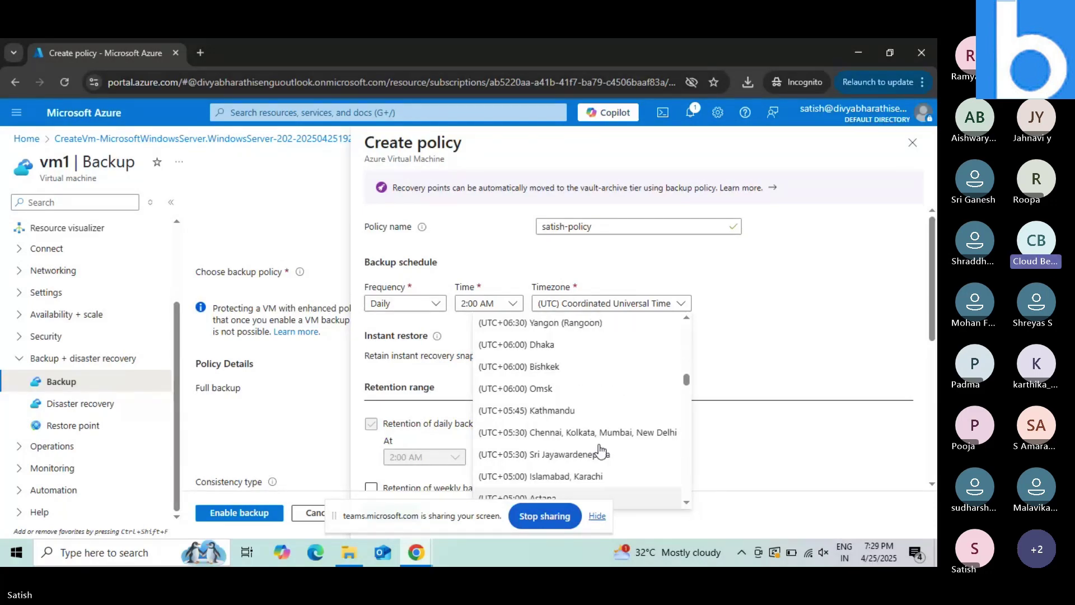
{"action": "left_click", "coordinate": [534, 433]}
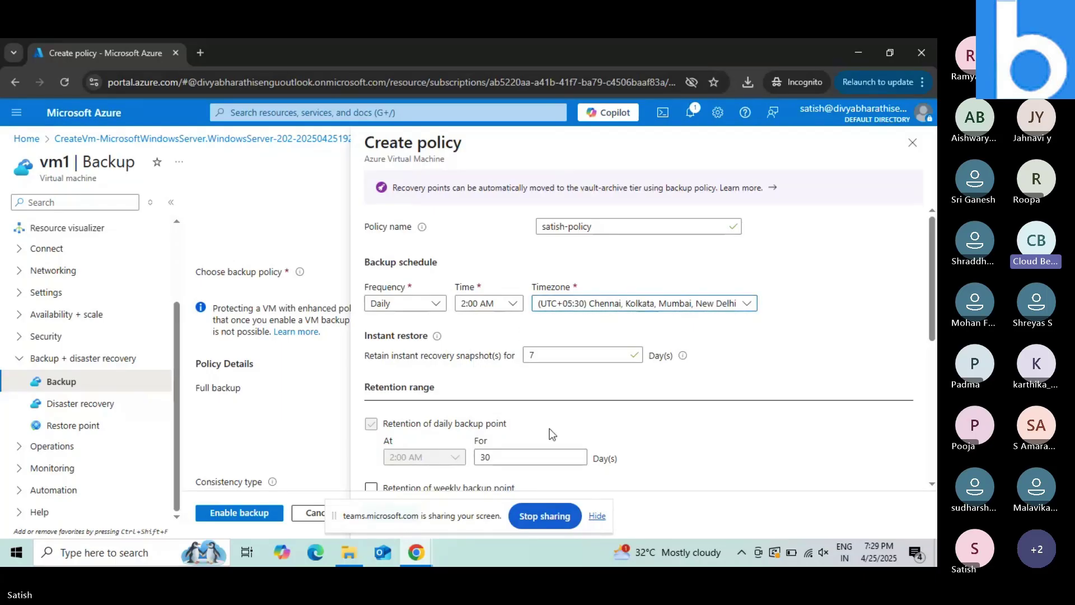
{"action": "scroll", "coordinate": [551, 429], "scroll_direction": "down", "scroll_amount": 2}
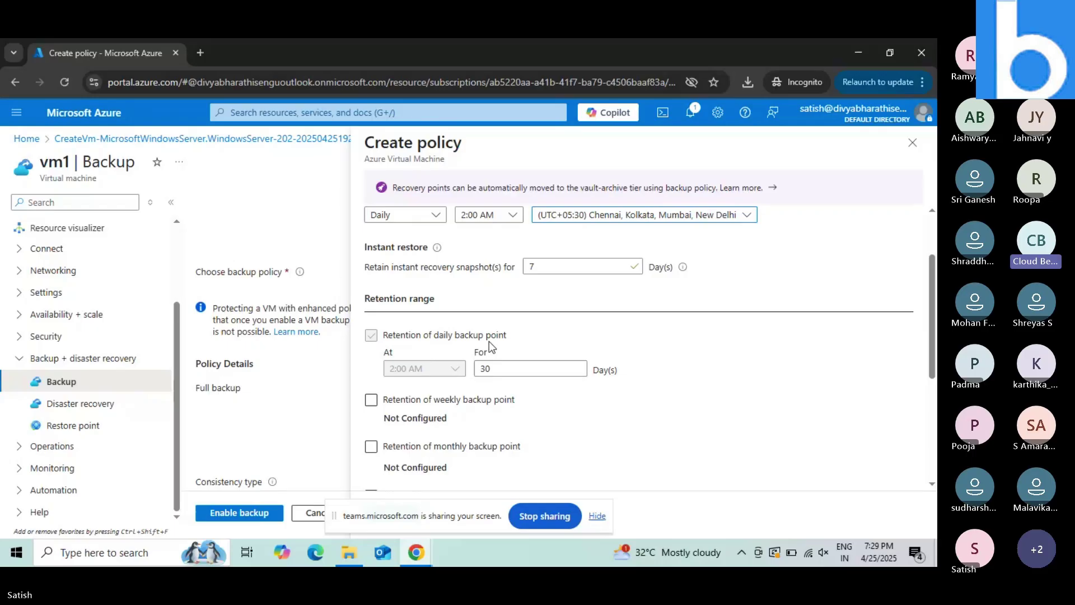
- Confirm satish-policy's daily retention is 30 days and create the policy for vm1's backup
{"action": "left_click", "coordinate": [595, 517]}
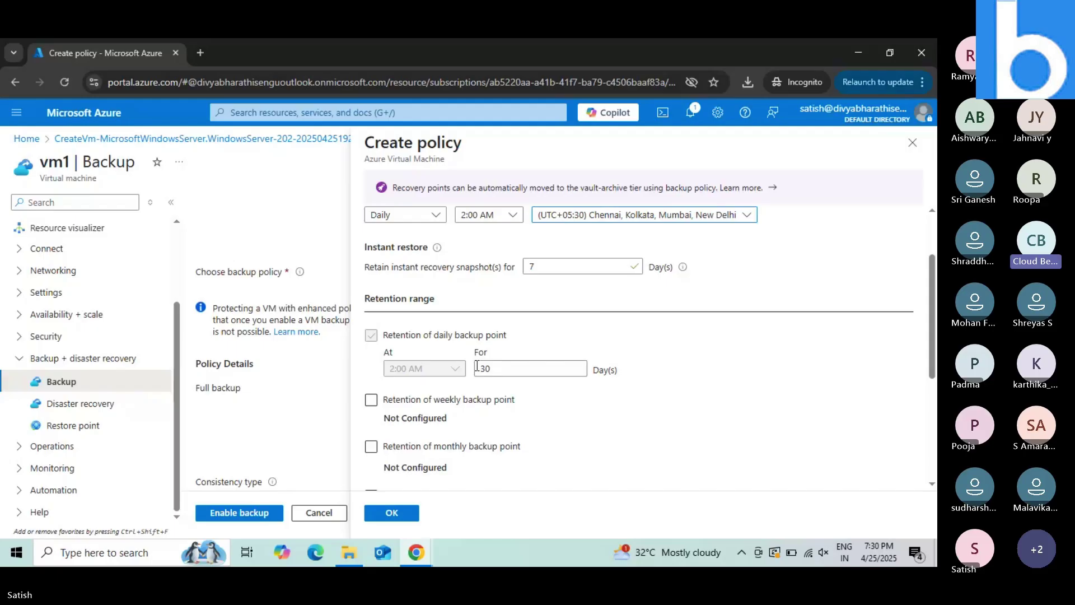
{"action": "left_click", "coordinate": [505, 372]}
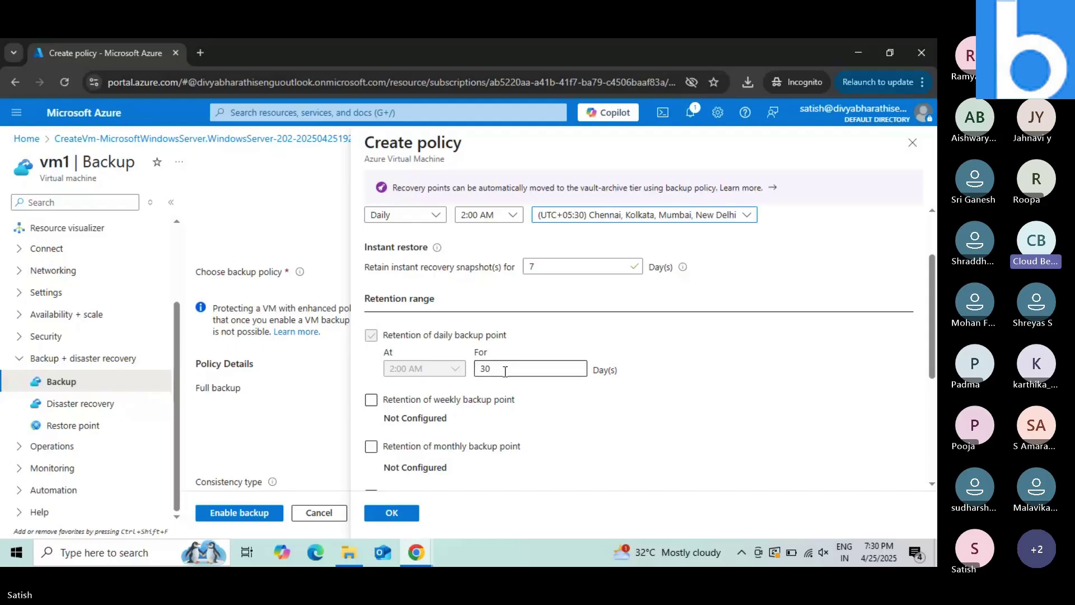
{"action": "left_click", "coordinate": [392, 513]}
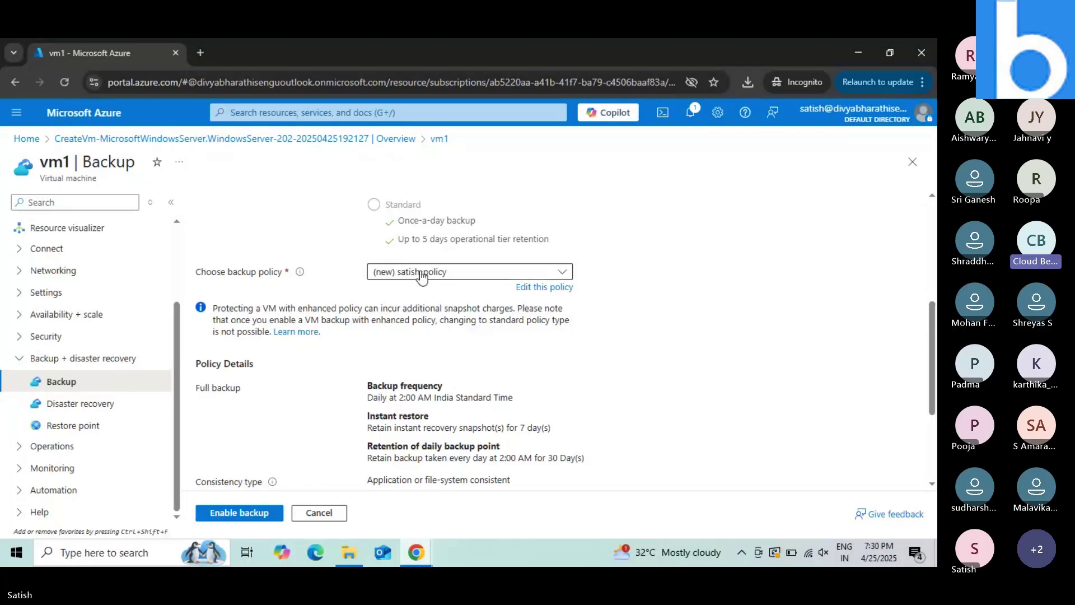
- Confirm vm1's OS disk and Include future disks are selected, then enable backup with satish-policy
{"action": "scroll", "coordinate": [233, 374], "scroll_direction": "down", "scroll_amount": 1}
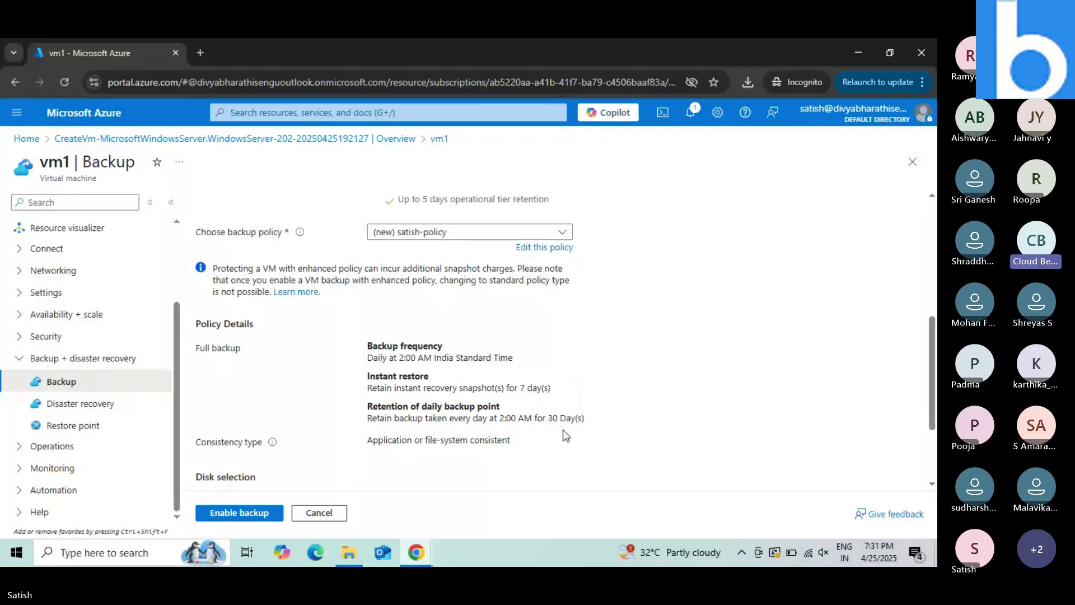
{"action": "scroll", "coordinate": [564, 431], "scroll_direction": "down", "scroll_amount": 2}
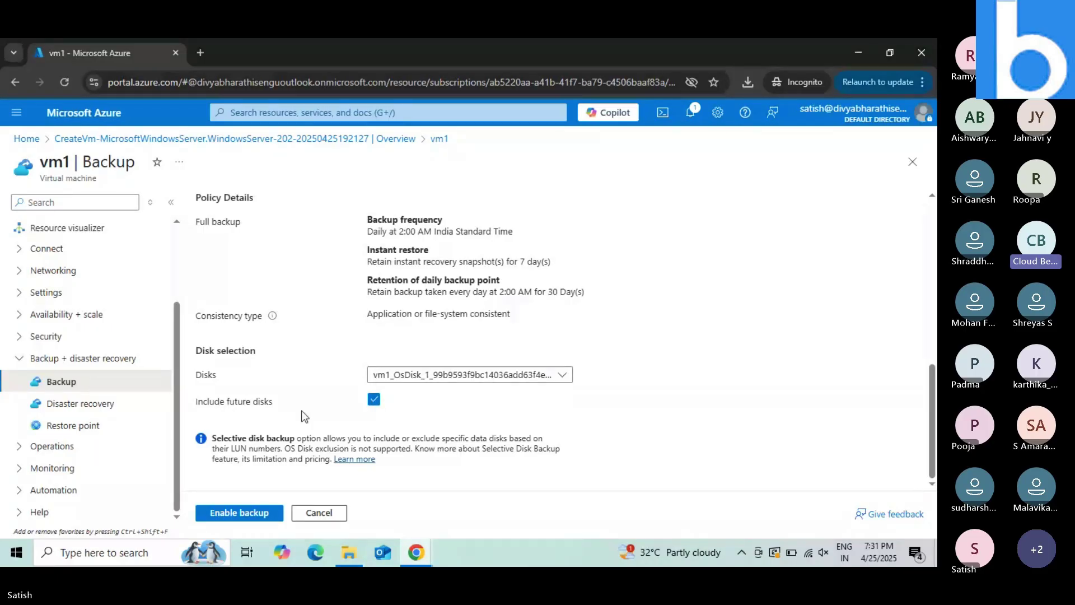
{"action": "left_click", "coordinate": [243, 516]}
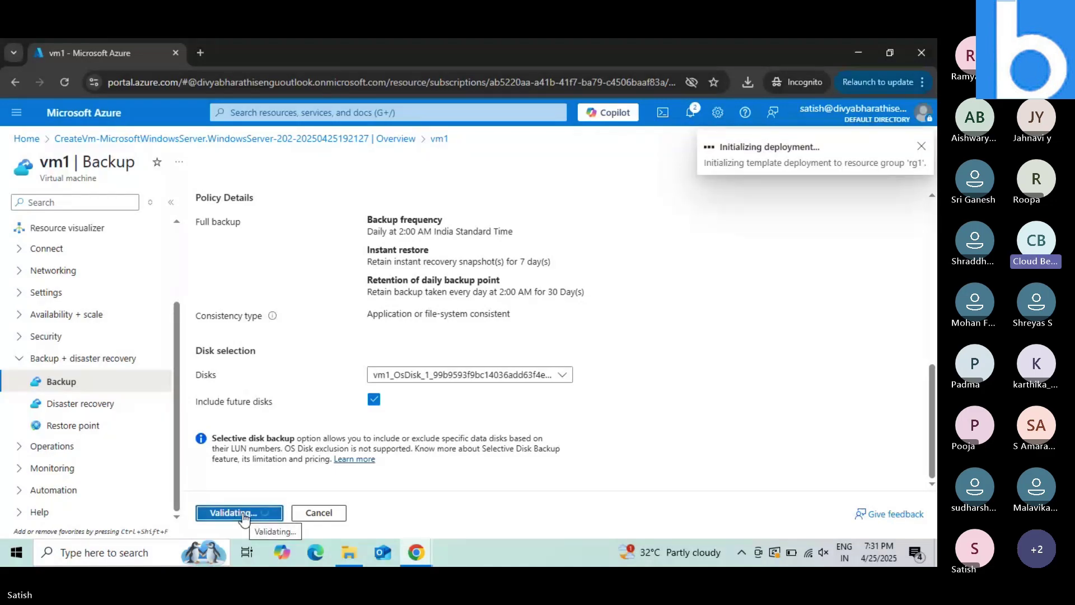
- Scroll the Enable backup page while validation finishes and the rg1 deployment is submitted
{"action": "scroll", "coordinate": [275, 340], "scroll_direction": "up", "scroll_amount": 2}
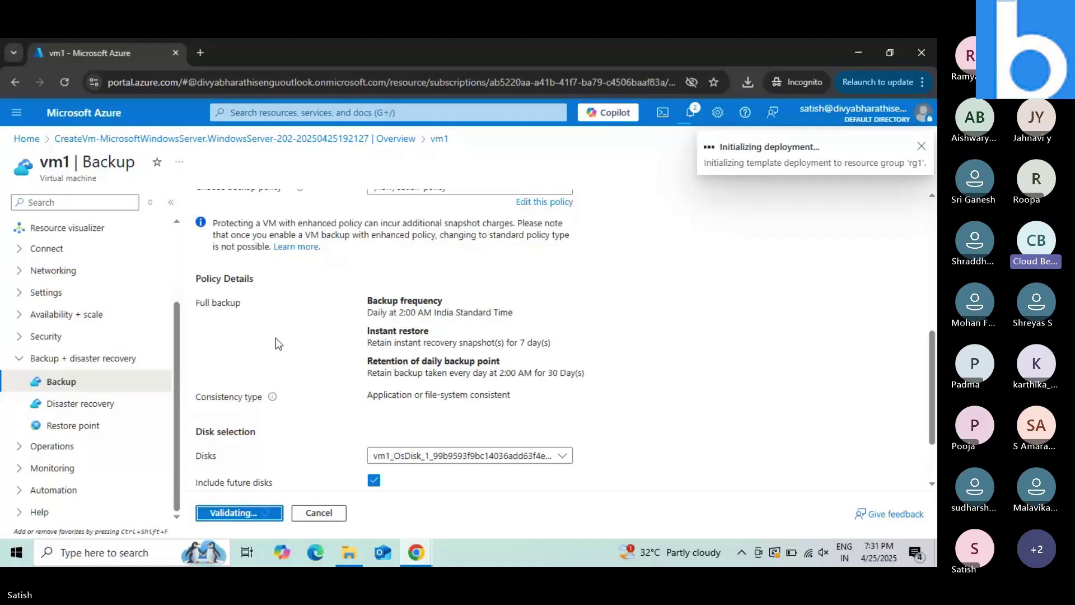
{"action": "scroll", "coordinate": [261, 234], "scroll_direction": "up", "scroll_amount": 5}
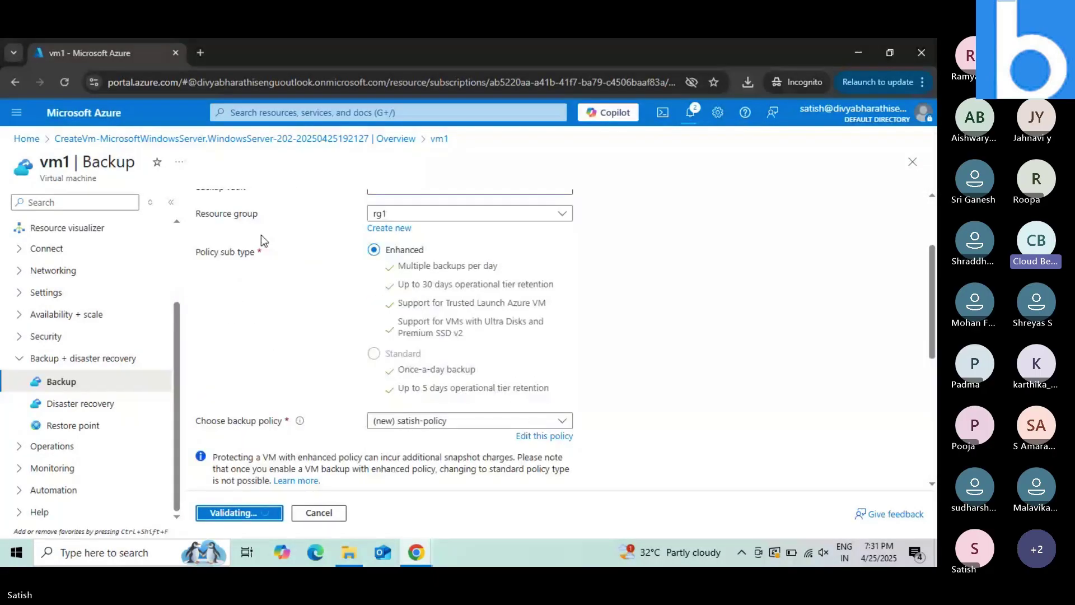
{"action": "scroll", "coordinate": [261, 234], "scroll_direction": "up", "scroll_amount": 2}
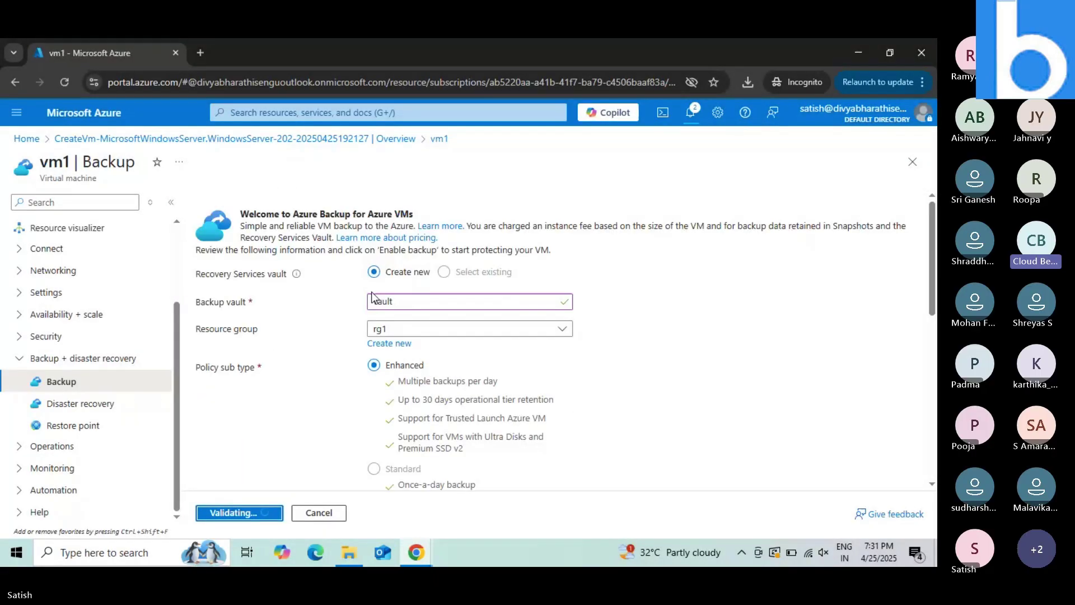
{"action": "scroll", "coordinate": [425, 316], "scroll_direction": "down", "scroll_amount": 4}
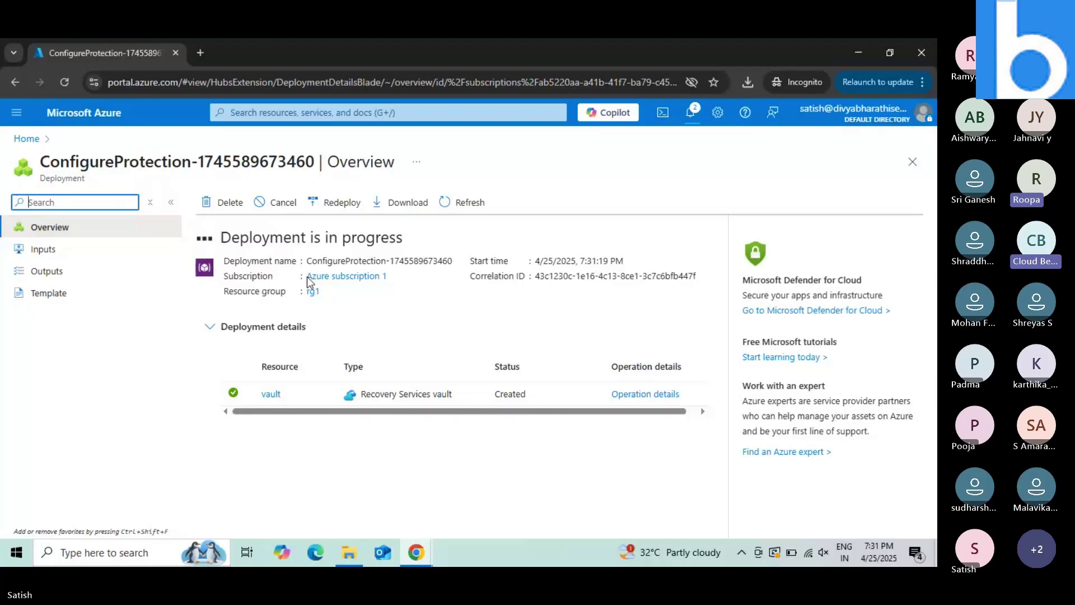
- Search the portal for 'rec' and open the Recovery Services vaults list
{"action": "left_click", "coordinate": [278, 112]}
{"action": "type", "text": "re"}
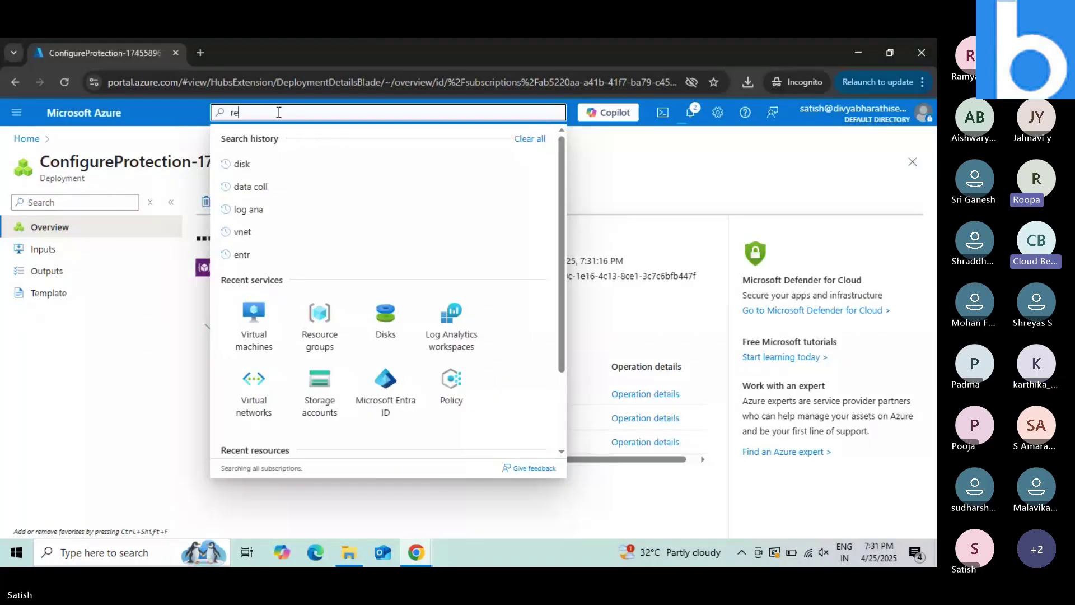
{"action": "type", "text": "s"}
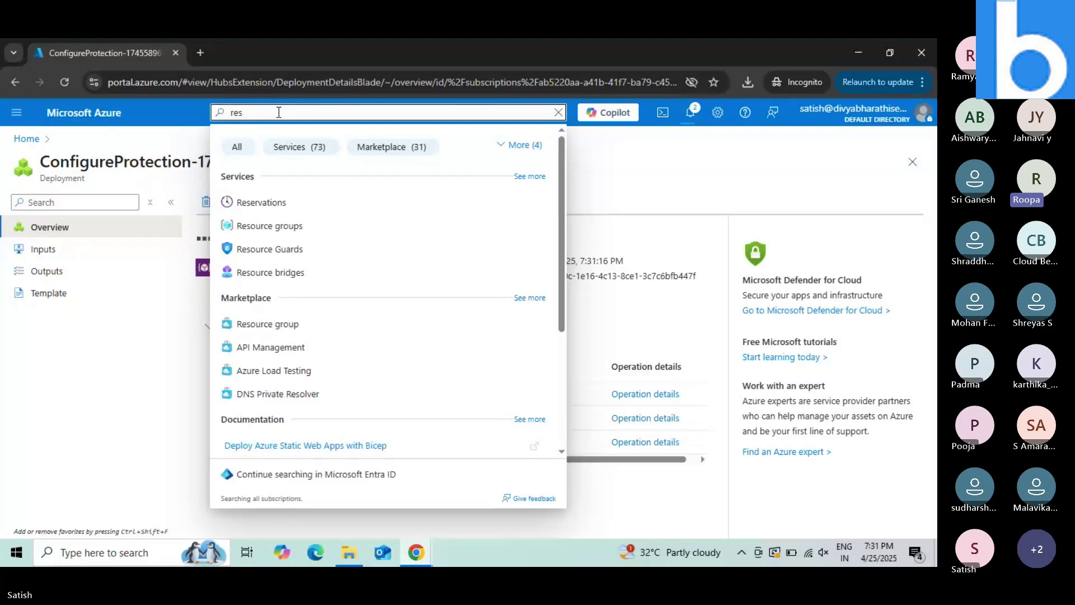
{"action": "key", "text": "BackSpace"}
{"action": "key", "text": "BackSpace"}
{"action": "key", "text": "BackSpace"}
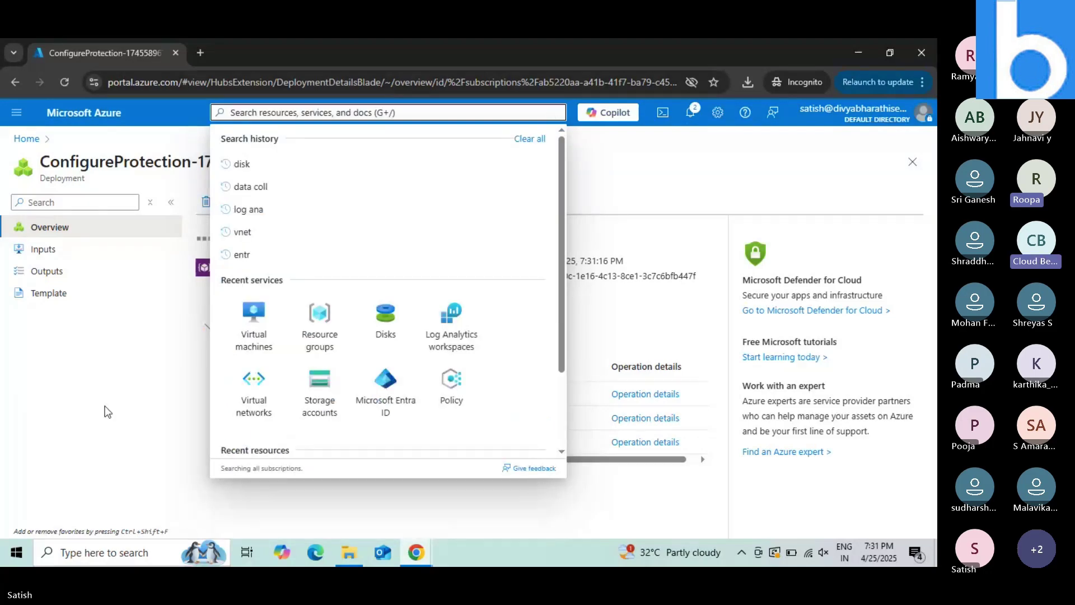
{"action": "key", "text": "Escape"}
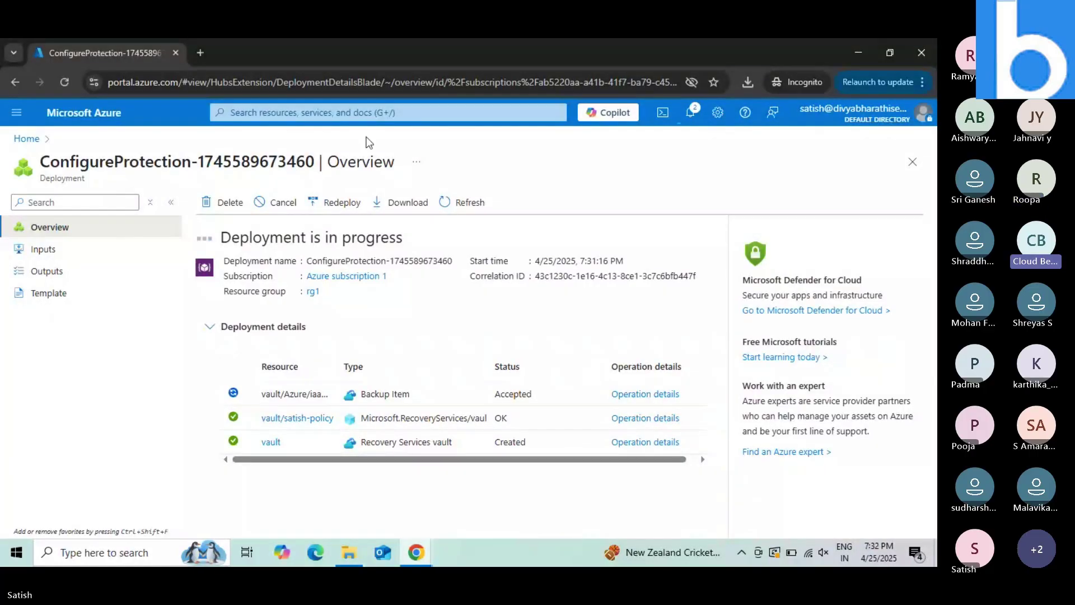
{"action": "left_click", "coordinate": [317, 114]}
{"action": "type", "text": "rec"}
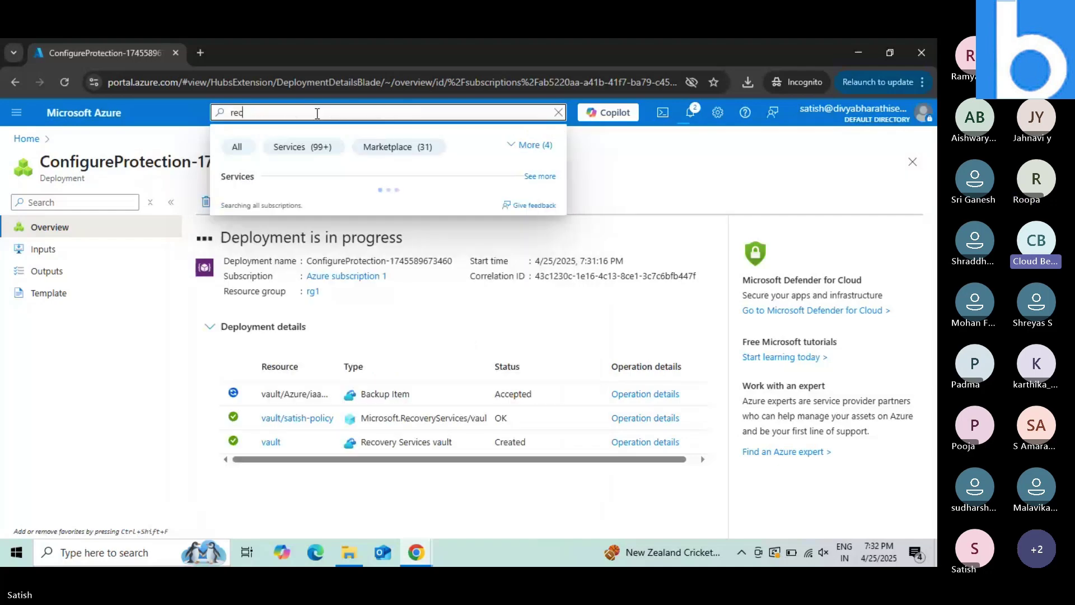
{"action": "left_click", "coordinate": [318, 196]}
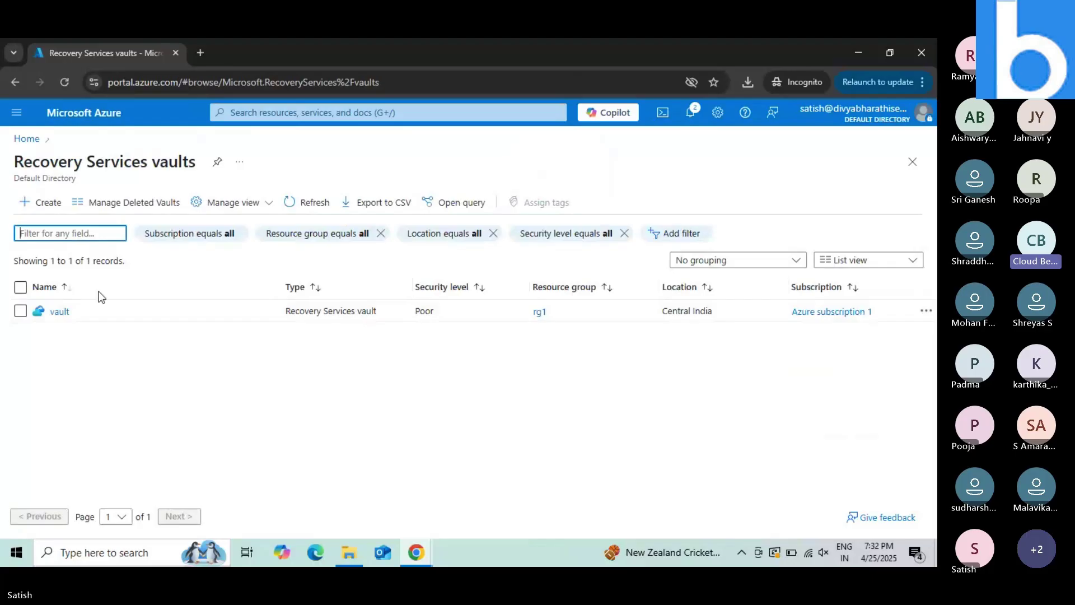
- Go from recent services to Virtual machines, select vm1 and open its Backup page
{"action": "left_click", "coordinate": [263, 112]}
{"action": "left_click", "coordinate": [318, 316]}
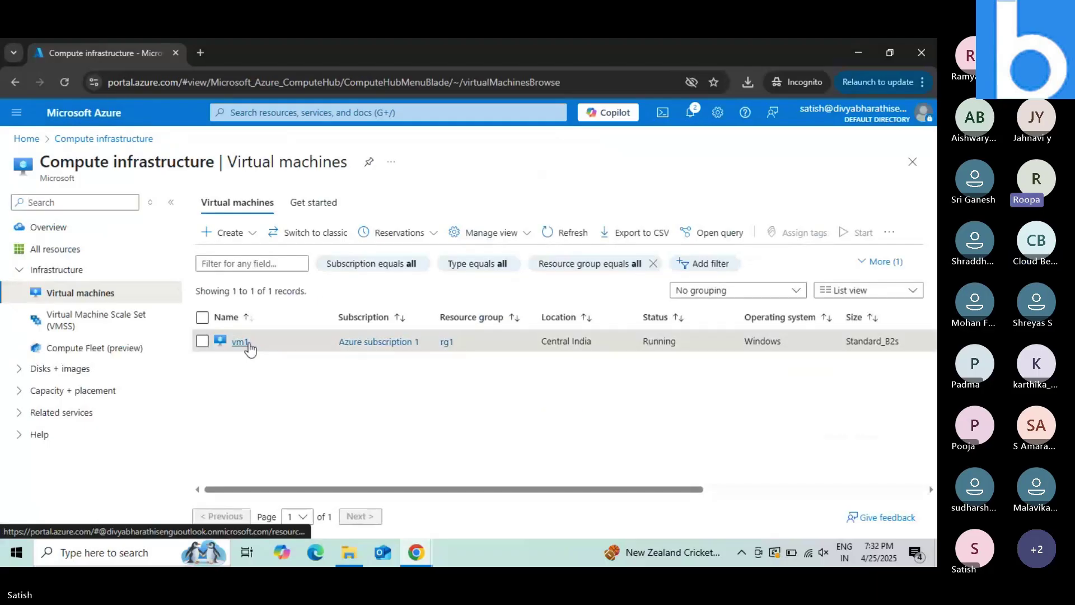
{"action": "left_click", "coordinate": [240, 341]}
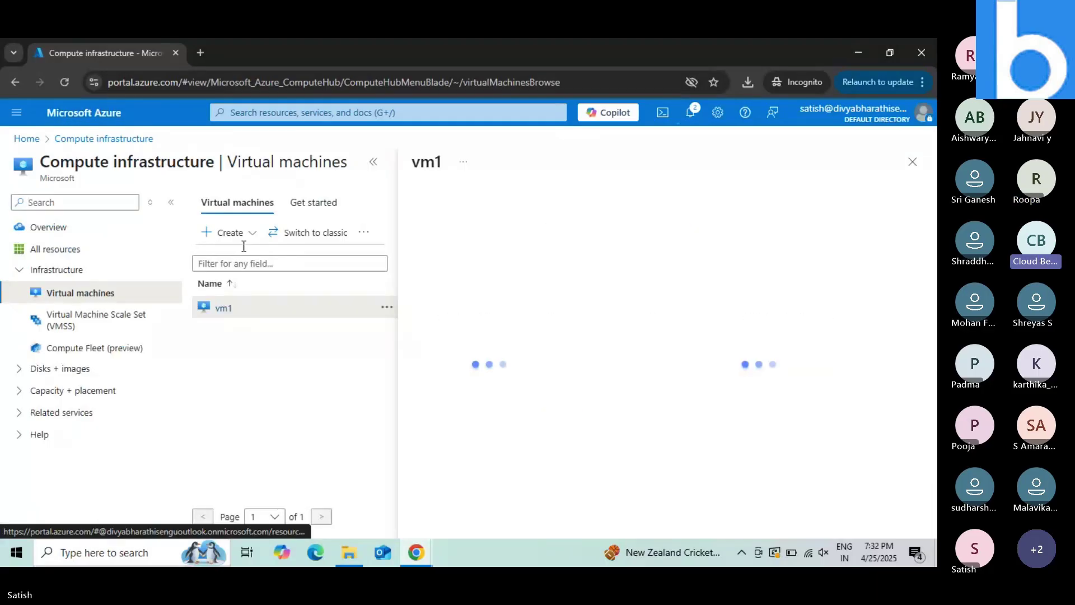
{"action": "left_click", "coordinate": [72, 491]}
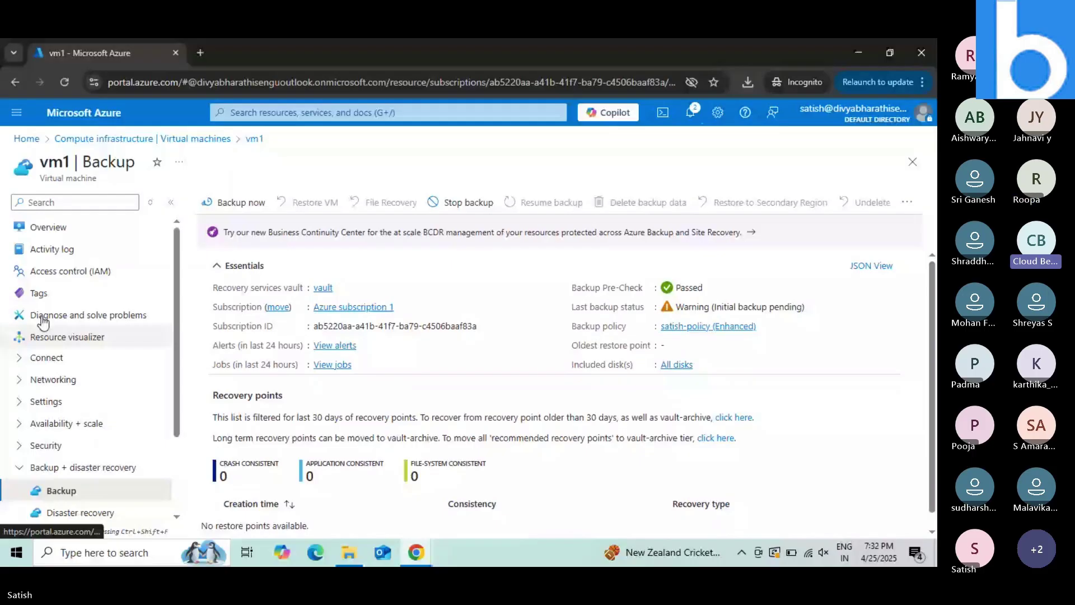
- Scroll vm1's Backup page to check restore points: none yet, zero consistent points
{"action": "scroll", "coordinate": [253, 474], "scroll_direction": "down", "scroll_amount": 1}
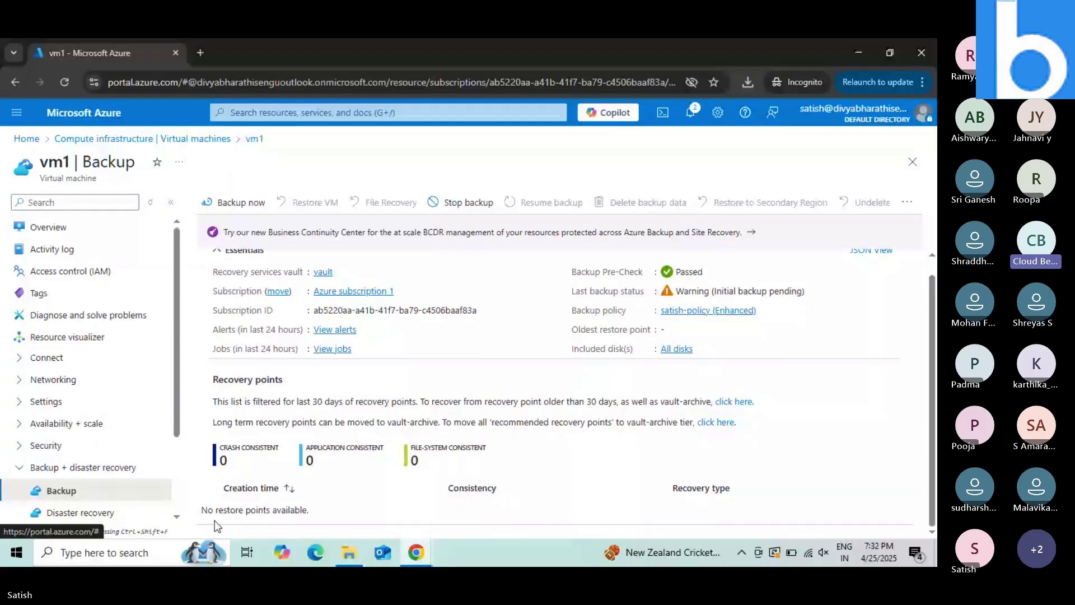
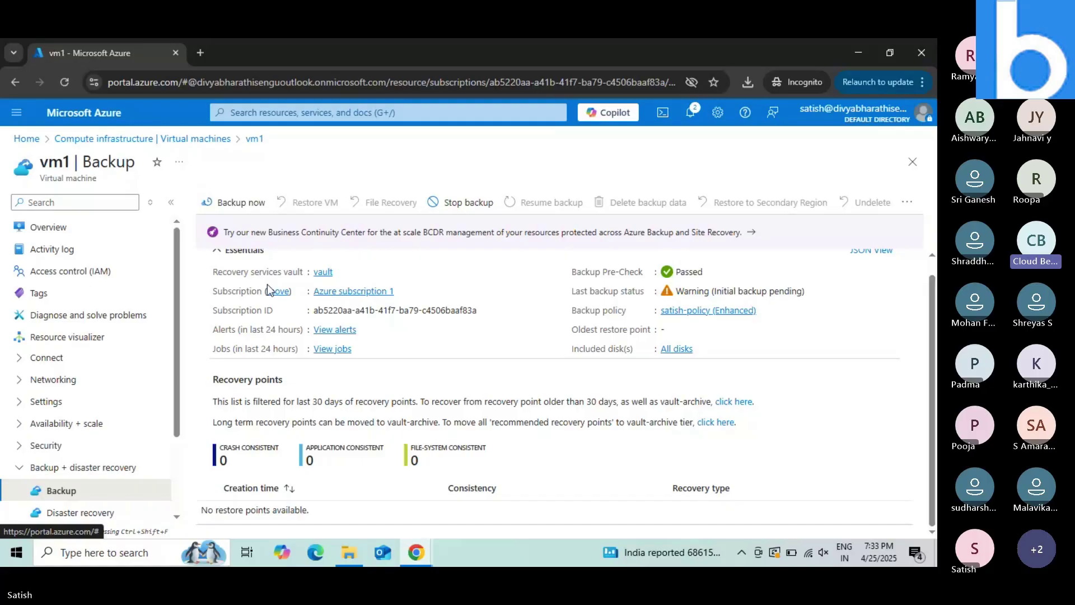
- Open Backup now for vm1 and set Retain backup till to April 27, 2025
{"action": "scroll", "coordinate": [266, 302], "scroll_direction": "up", "scroll_amount": 1}
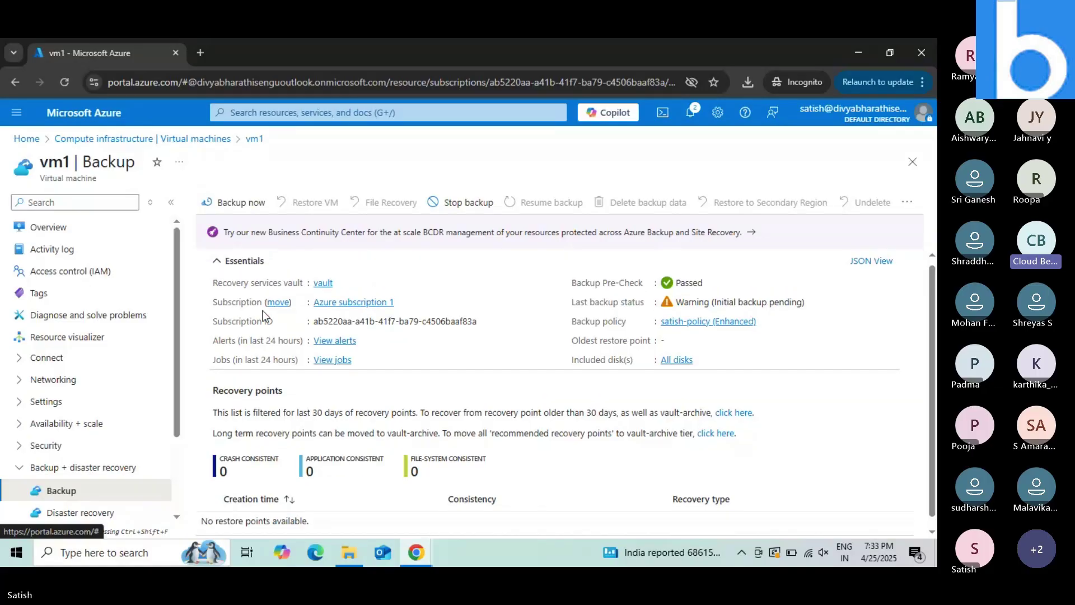
{"action": "scroll", "coordinate": [252, 236], "scroll_direction": "up", "scroll_amount": 1}
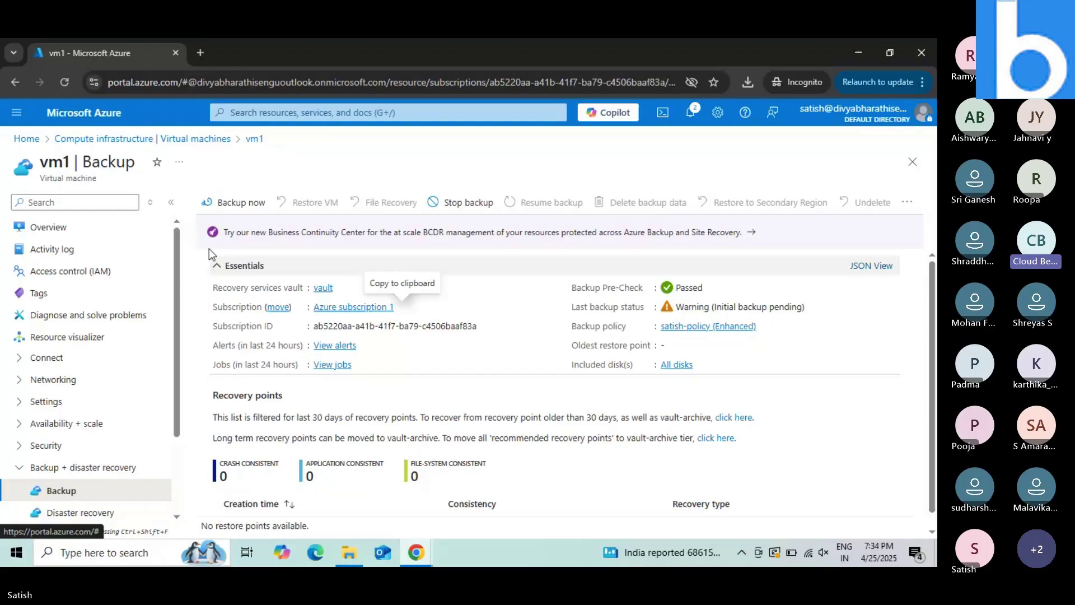
{"action": "left_click", "coordinate": [224, 212]}
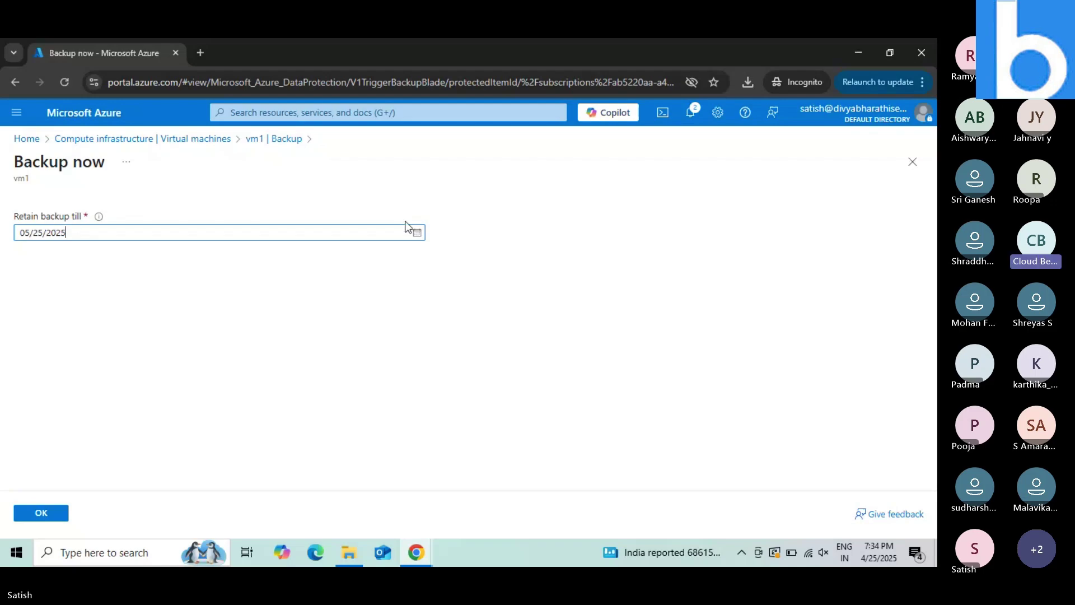
{"action": "left_click", "coordinate": [418, 234]}
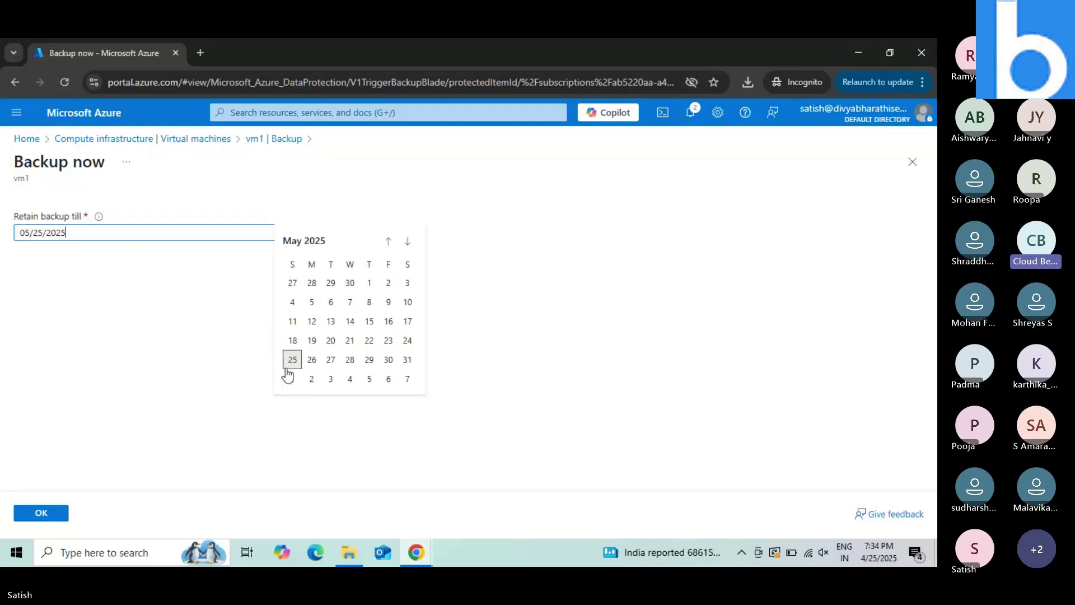
{"action": "scroll", "coordinate": [370, 289], "scroll_direction": "up", "scroll_amount": 1}
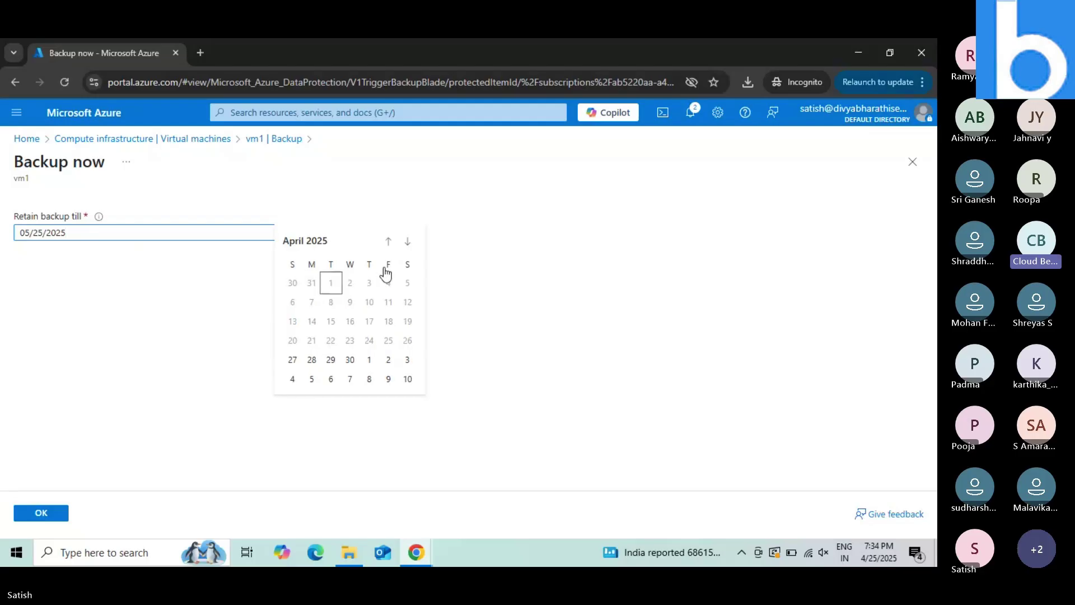
{"action": "left_click", "coordinate": [292, 360]}
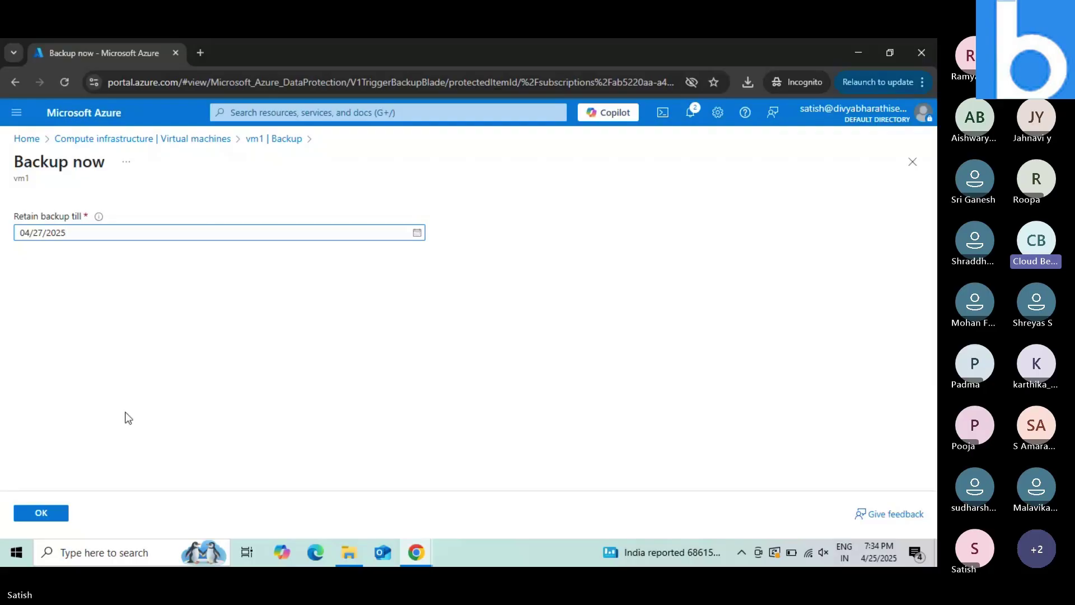
{"action": "left_click", "coordinate": [63, 520]}
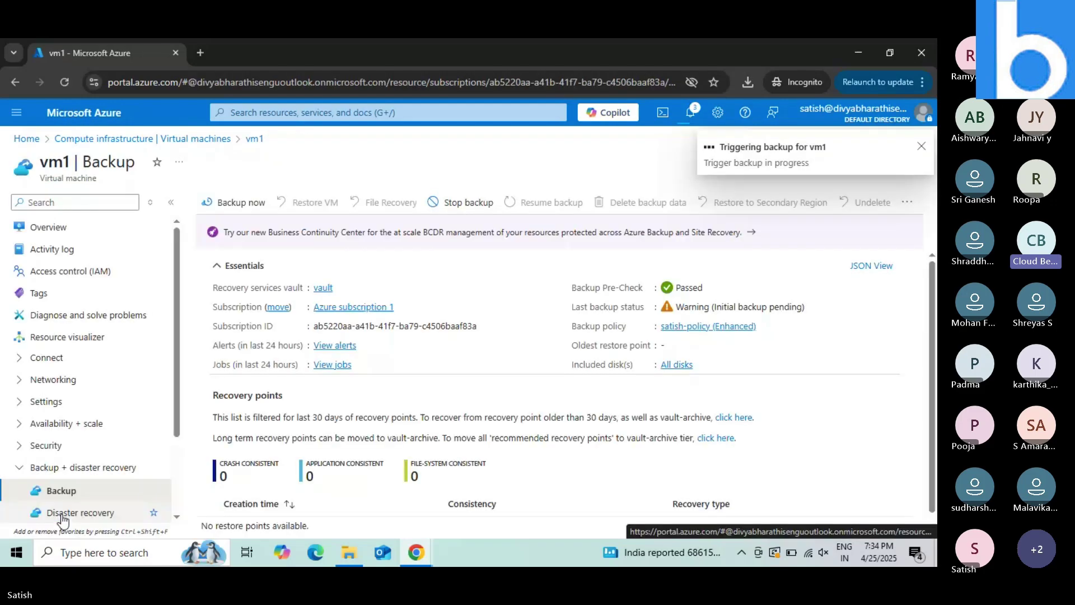
{"action": "scroll", "coordinate": [307, 277], "scroll_direction": "down", "scroll_amount": 1}
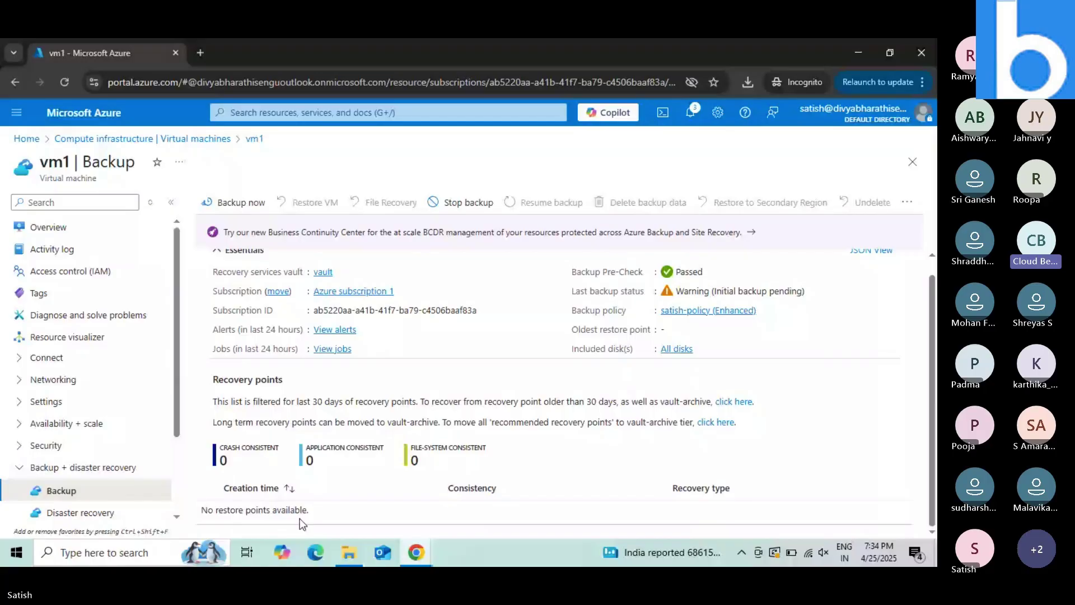
{"action": "left_click_drag", "start_coordinate": [309, 511], "coordinate": [197, 513]}
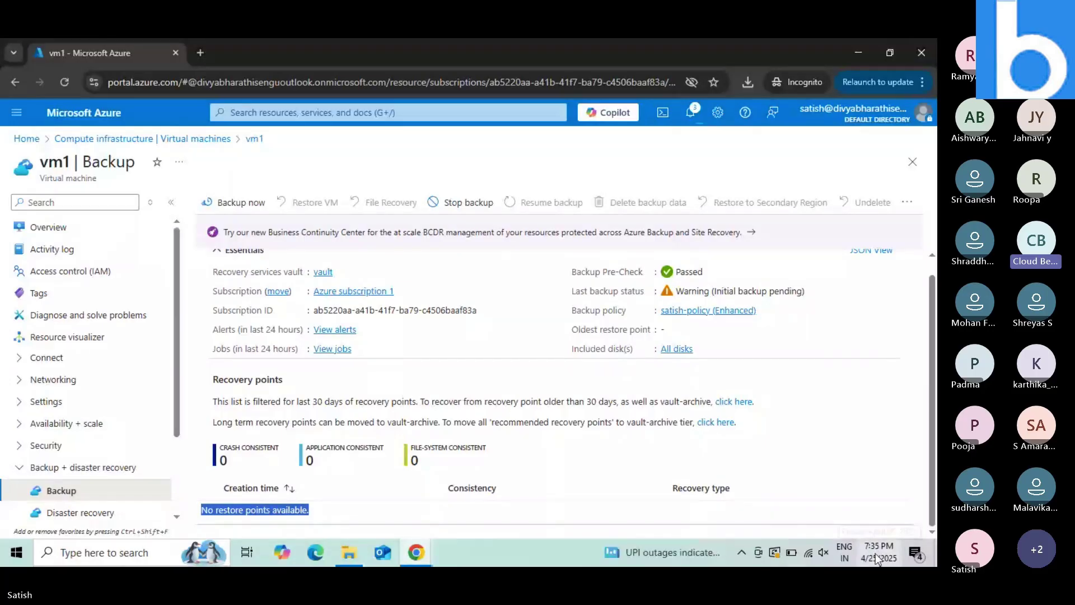
{"action": "mouse_move", "coordinate": [877, 555]}
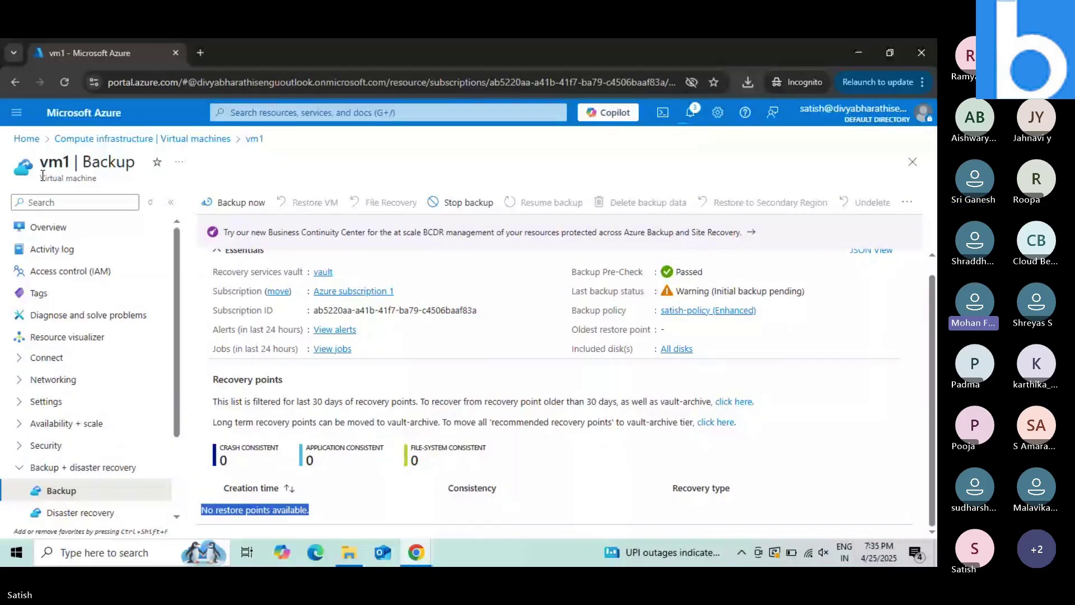
- Return to the portal home page via the Azure logo and scroll to Azure services
{"action": "left_click", "coordinate": [72, 122]}
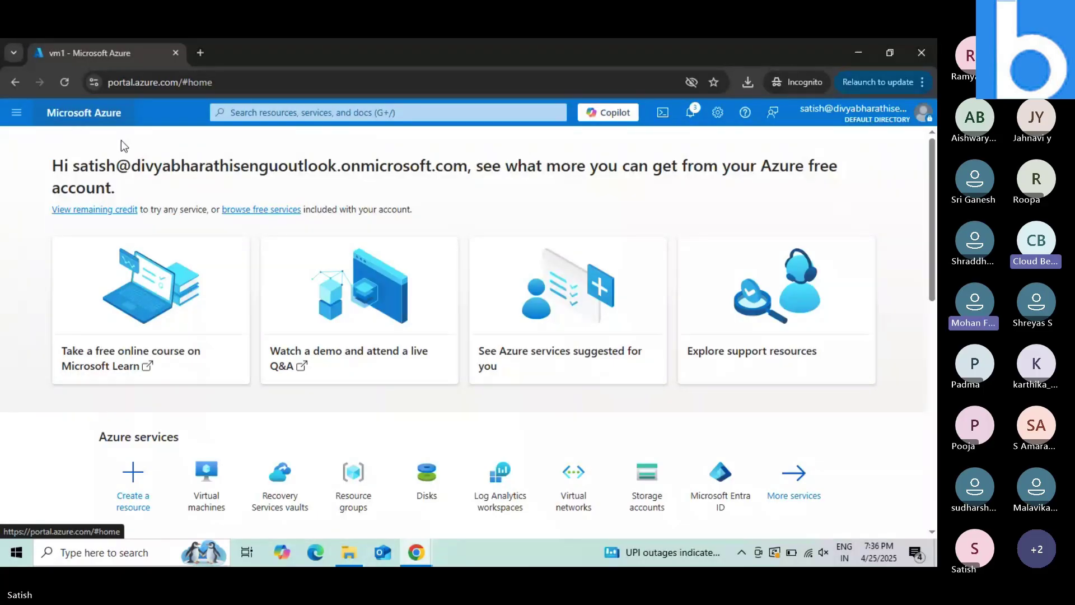
{"action": "scroll", "coordinate": [176, 373], "scroll_direction": "down", "scroll_amount": 1}
{"action": "scroll", "coordinate": [176, 373], "scroll_direction": "down", "scroll_amount": 2}
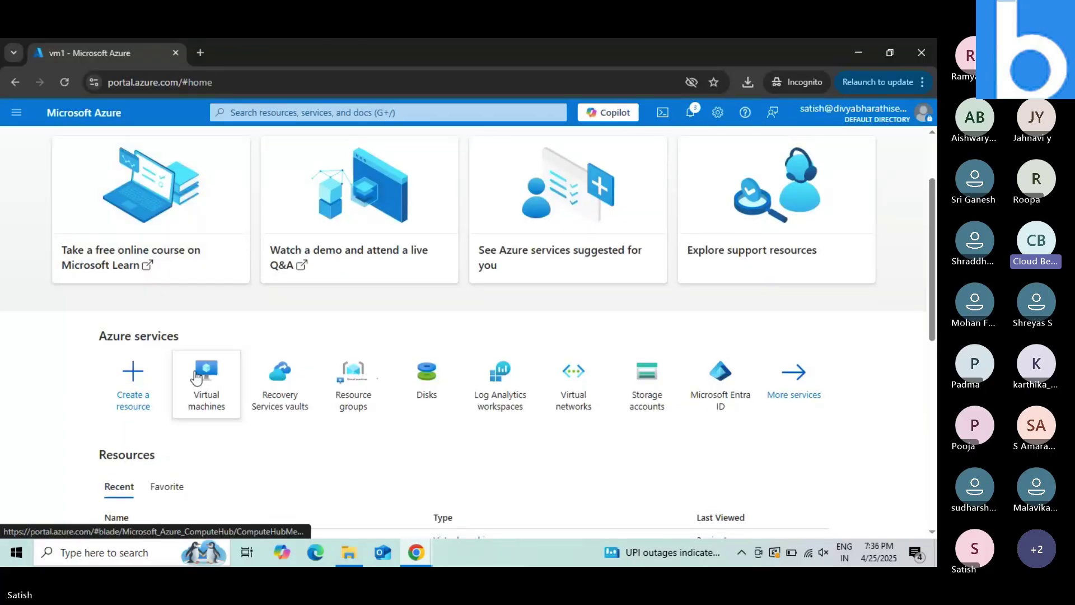
- Open the Virtual machines list, collapse the side menu, and show the + Create options
{"action": "left_click", "coordinate": [196, 374]}
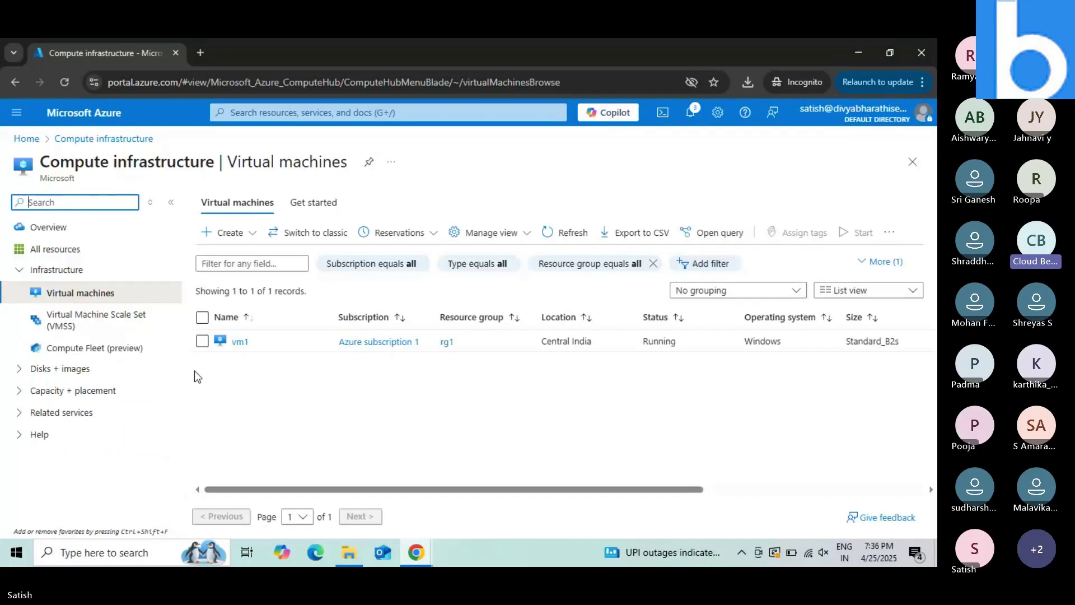
{"action": "left_click", "coordinate": [171, 202]}
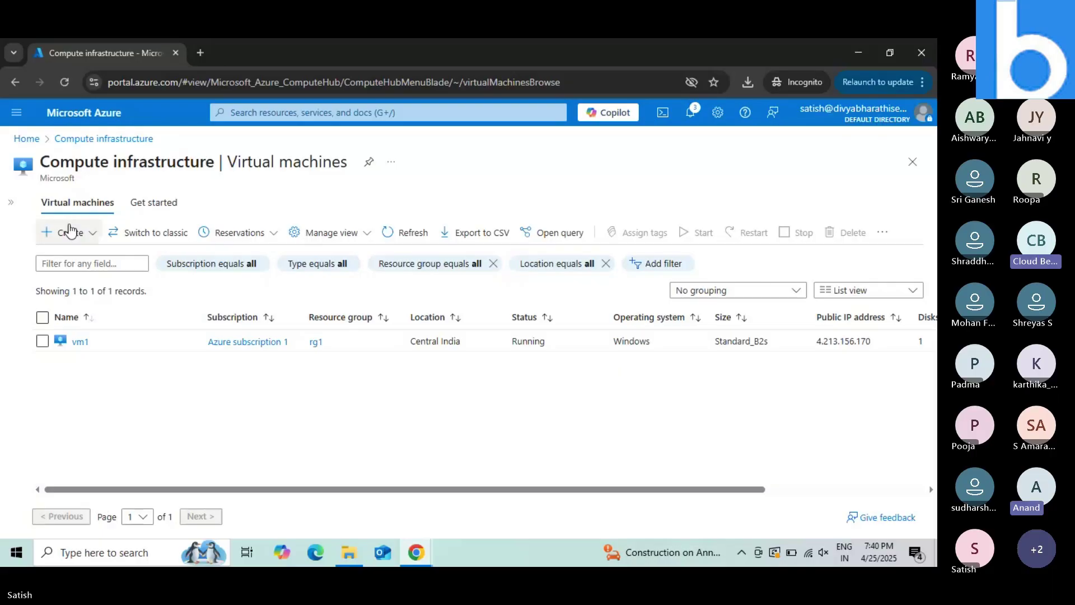
{"action": "left_click", "coordinate": [83, 234]}
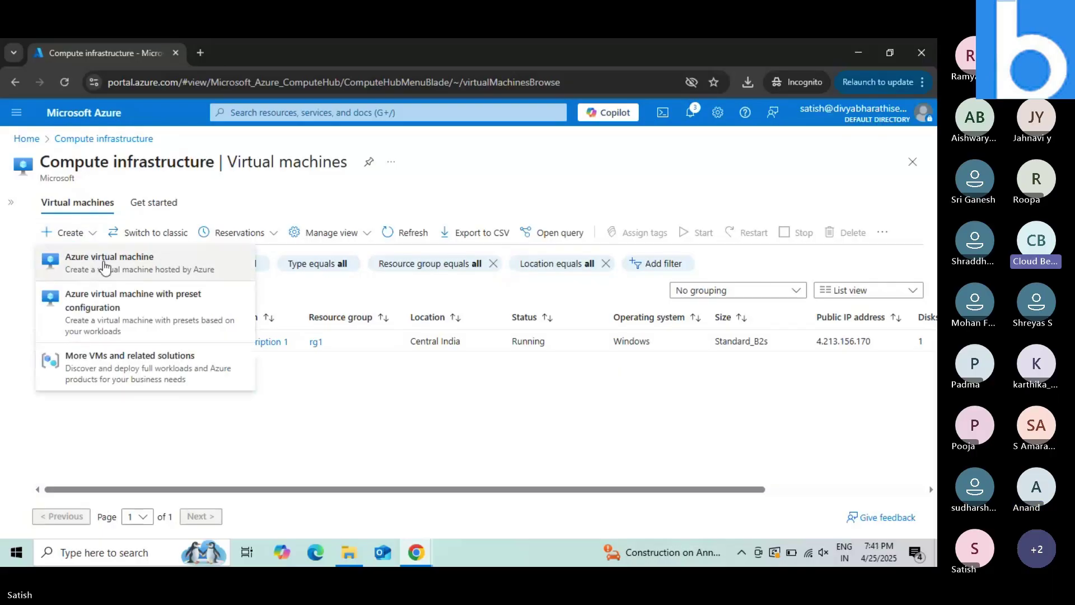
{"action": "left_click", "coordinate": [70, 232]}
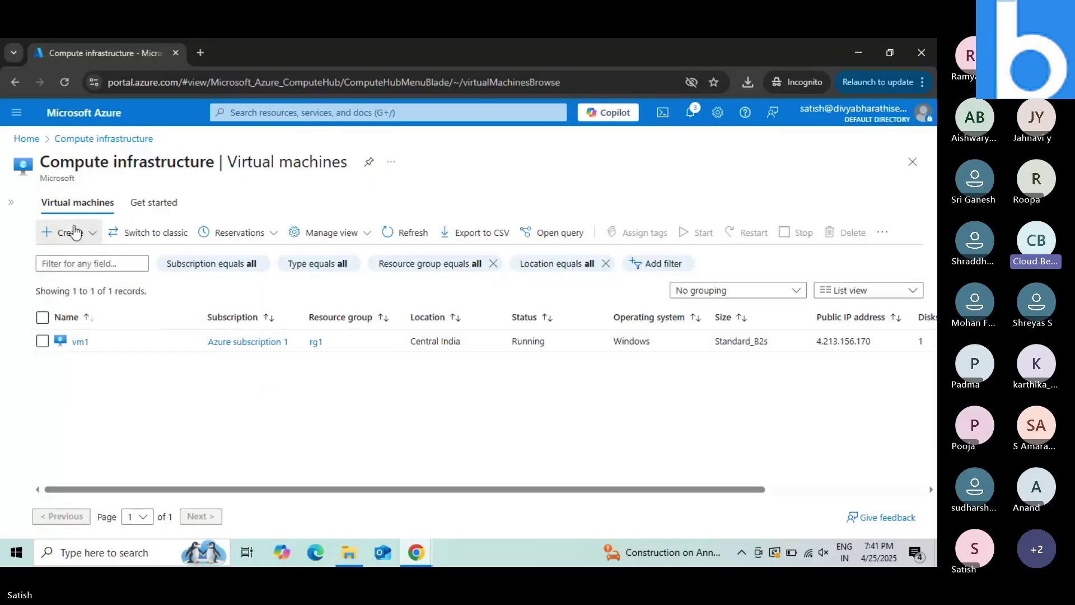
{"action": "left_click", "coordinate": [75, 231]}
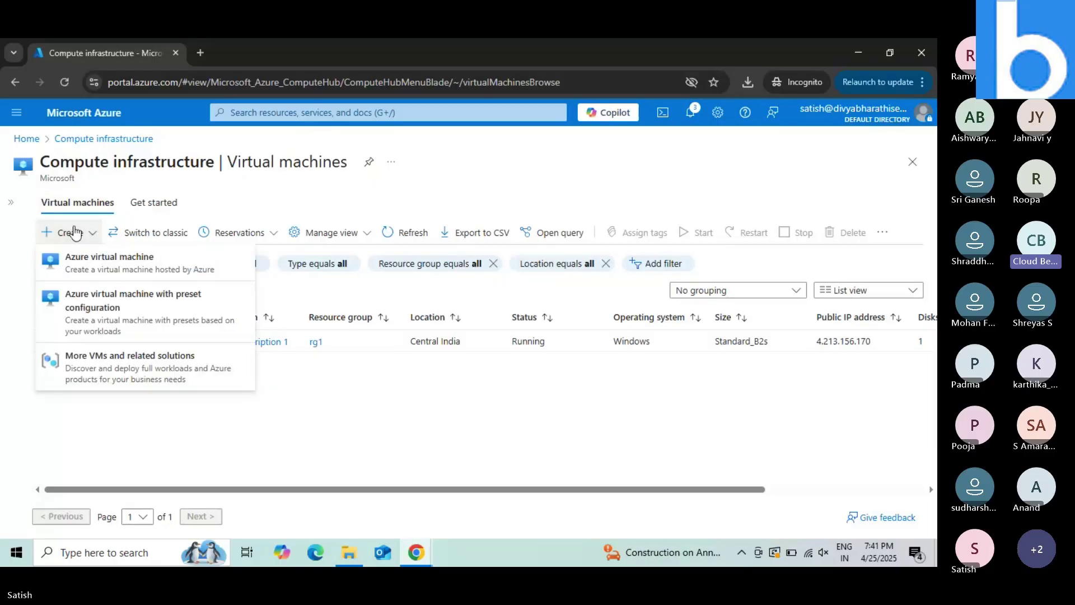
- Start creating a standard Azure virtual machine and reload the creation page
{"action": "left_click", "coordinate": [89, 263]}
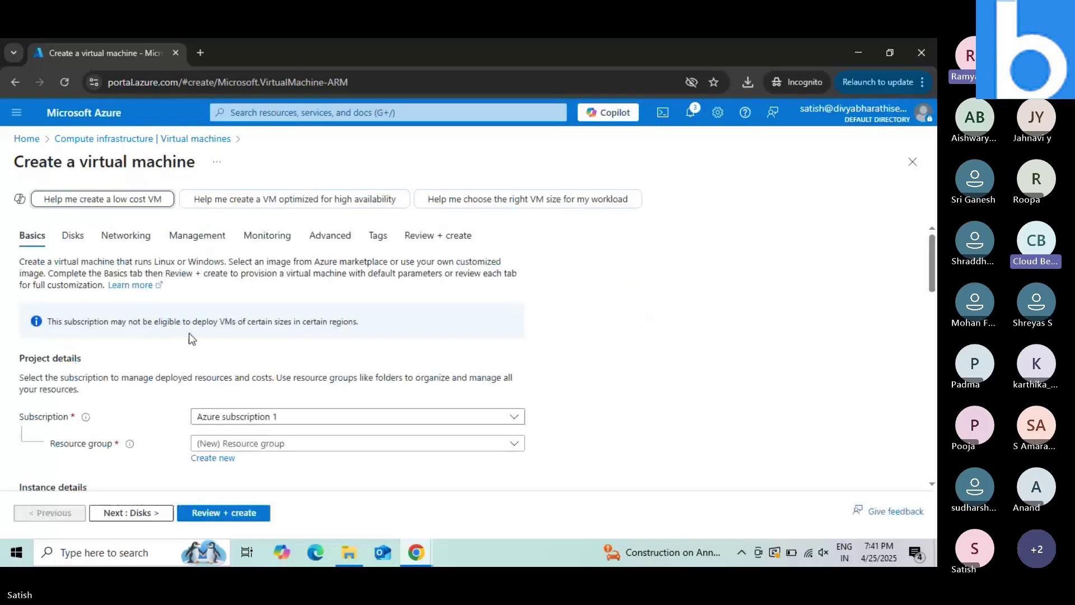
{"action": "scroll", "coordinate": [192, 338], "scroll_direction": "down", "scroll_amount": 2}
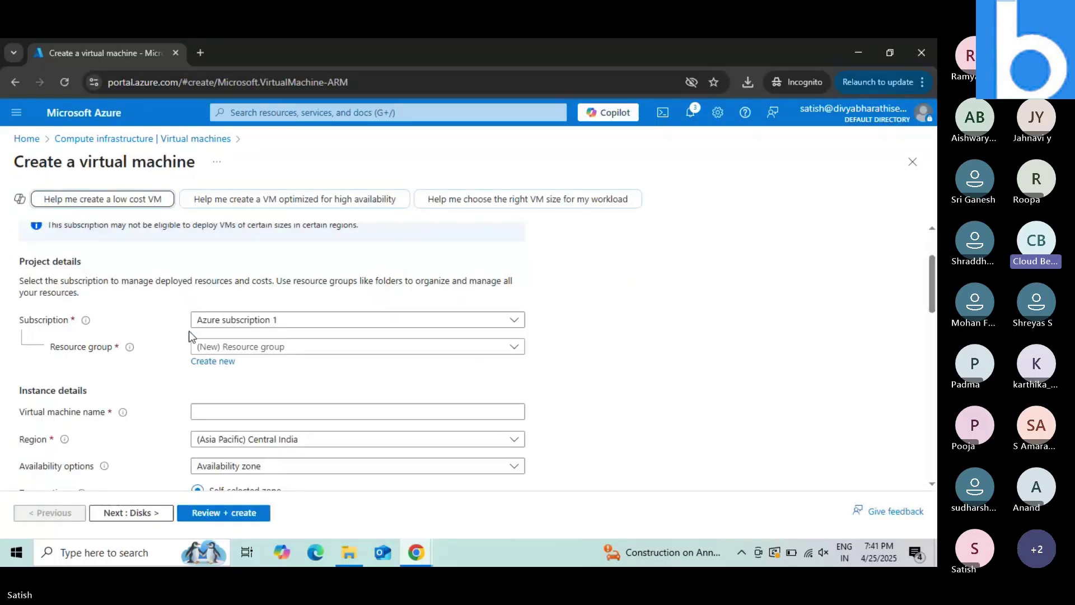
{"action": "left_click", "coordinate": [63, 82]}
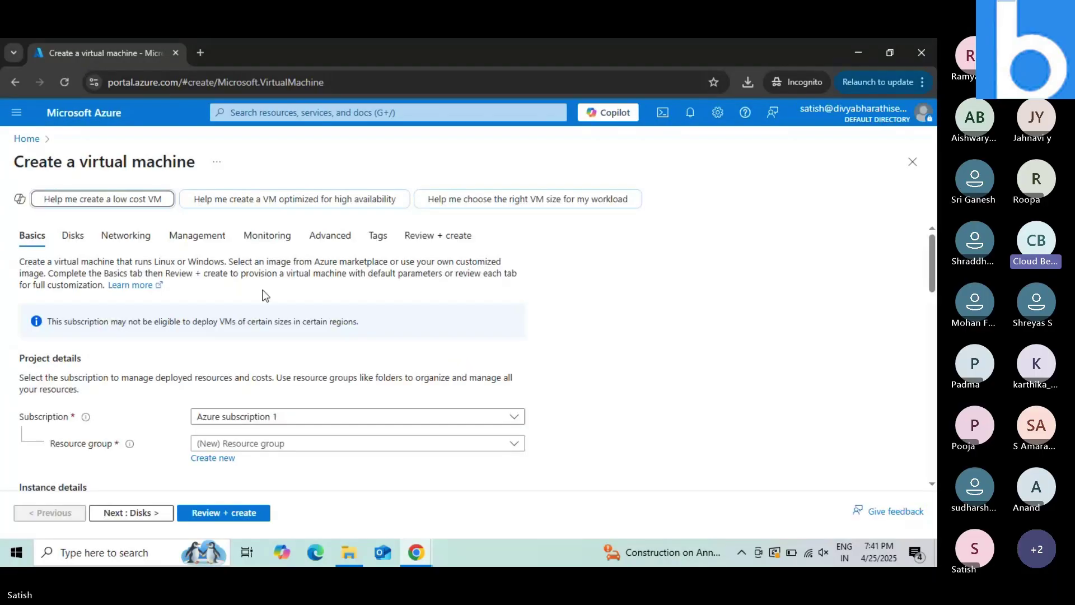
{"action": "scroll", "coordinate": [202, 304], "scroll_direction": "down", "scroll_amount": 2}
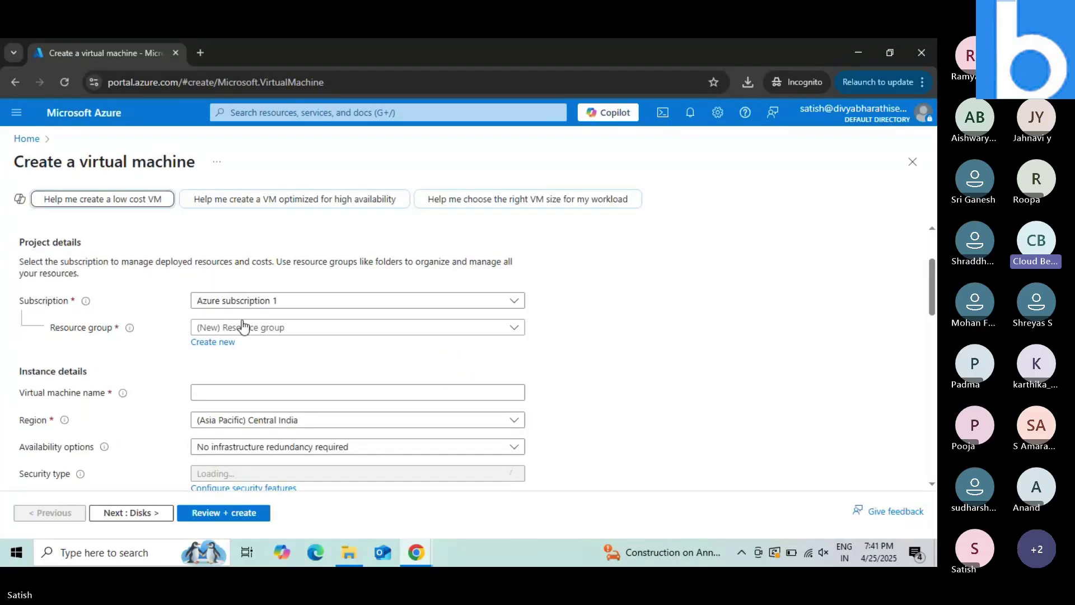
- Set resource group rg1, name vm2, and availability to no infrastructure redundancy required
{"action": "left_click", "coordinate": [278, 329]}
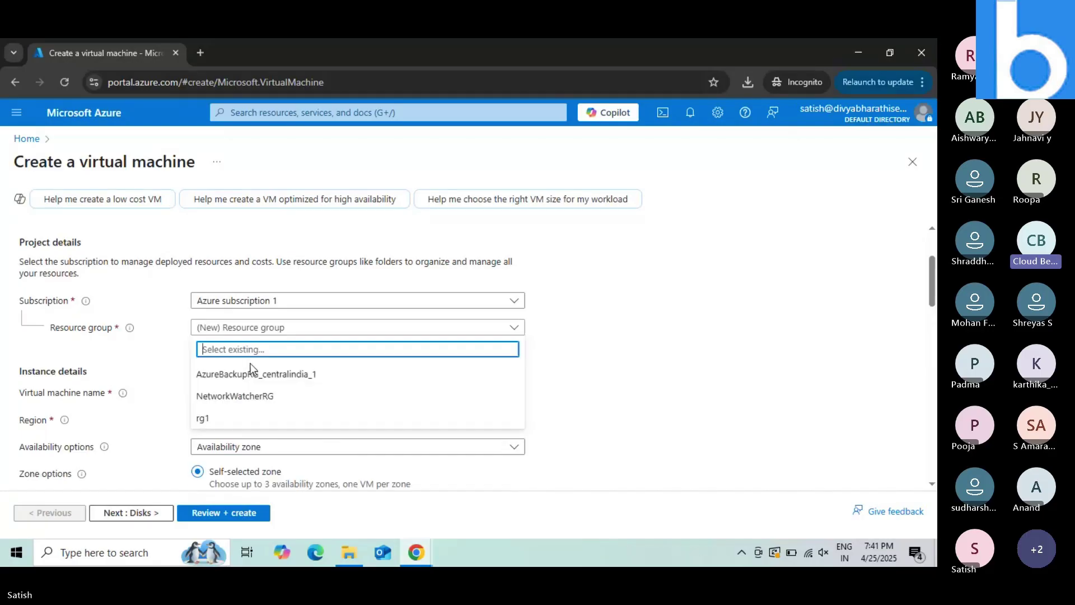
{"action": "left_click", "coordinate": [202, 418]}
{"action": "scroll", "coordinate": [236, 338], "scroll_direction": "down", "scroll_amount": 1}
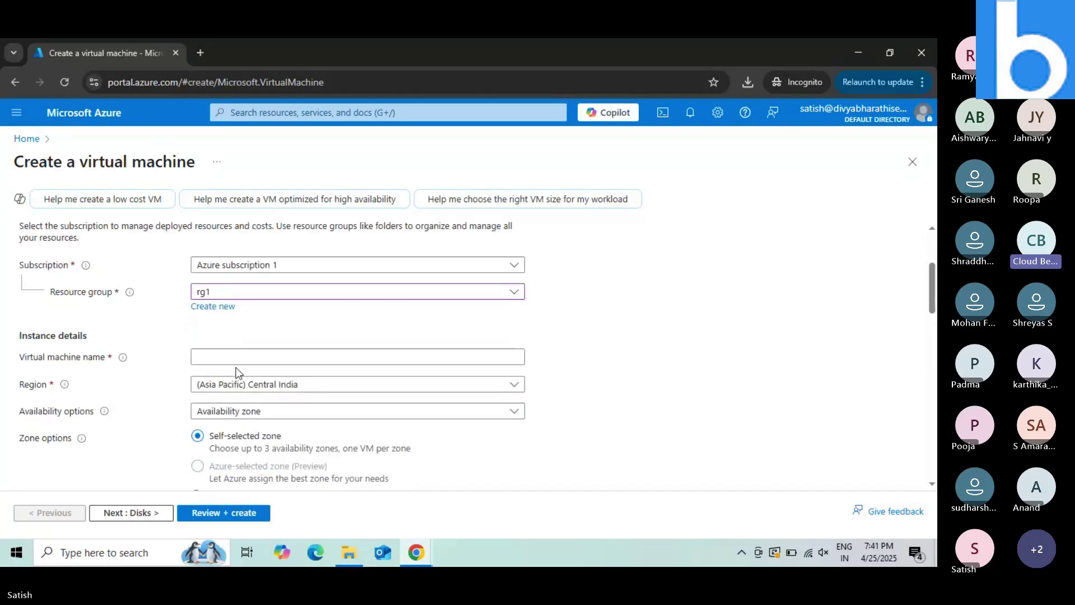
{"action": "left_click", "coordinate": [207, 356]}
{"action": "type", "text": "vm2"}
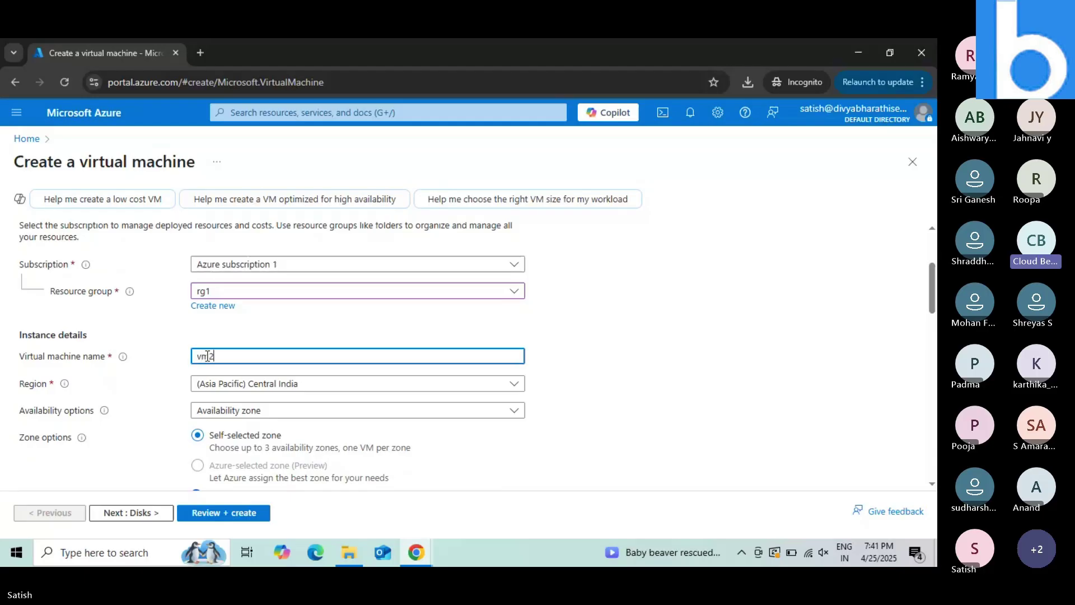
{"action": "scroll", "coordinate": [207, 357], "scroll_direction": "down", "scroll_amount": 1}
{"action": "left_click", "coordinate": [212, 364]}
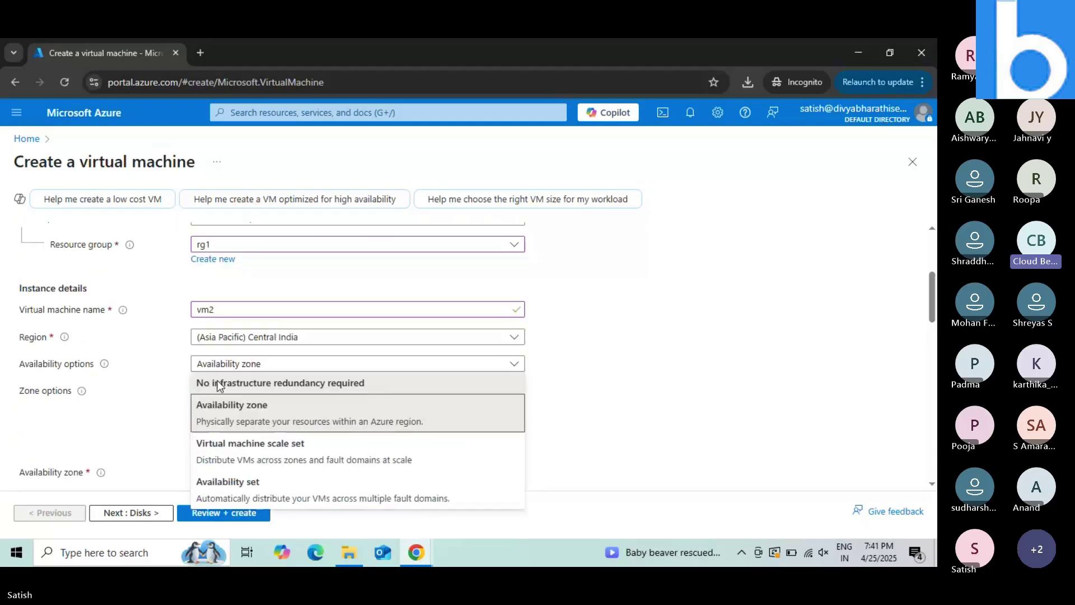
{"action": "left_click", "coordinate": [218, 384]}
{"action": "scroll", "coordinate": [250, 375], "scroll_direction": "down", "scroll_amount": 2}
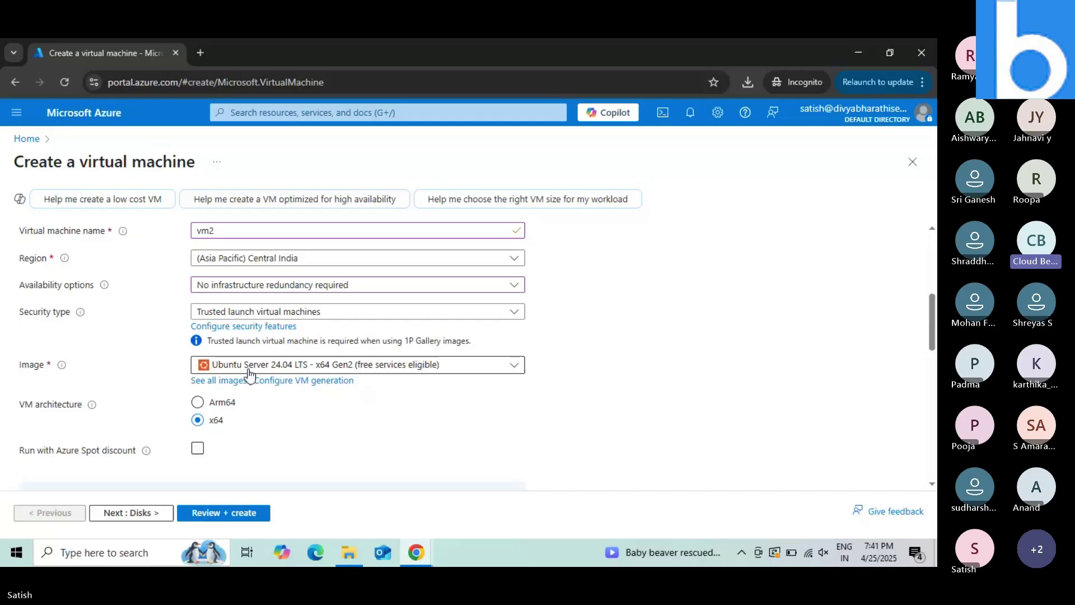
- Keep the Ubuntu Server 24.04 image and choose size Standard_B2s (2 vCPUs, 4 GiB)
{"action": "left_click", "coordinate": [250, 374]}
{"action": "left_click", "coordinate": [134, 375]}
{"action": "scroll", "coordinate": [133, 375], "scroll_direction": "down", "scroll_amount": 1}
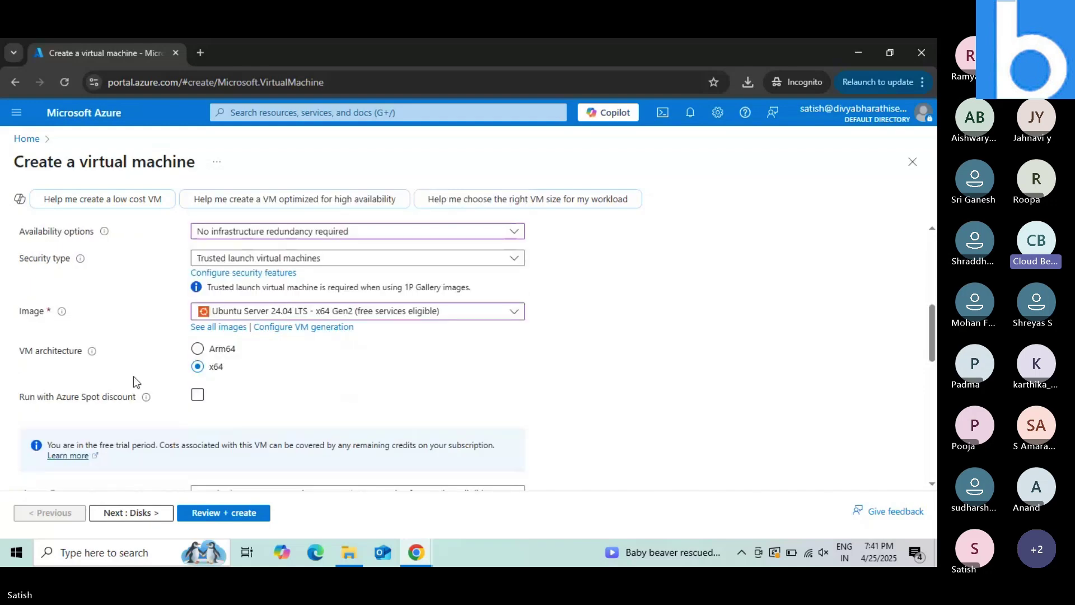
{"action": "scroll", "coordinate": [134, 381], "scroll_direction": "down", "scroll_amount": 1}
{"action": "scroll", "coordinate": [134, 381], "scroll_direction": "down", "scroll_amount": 1}
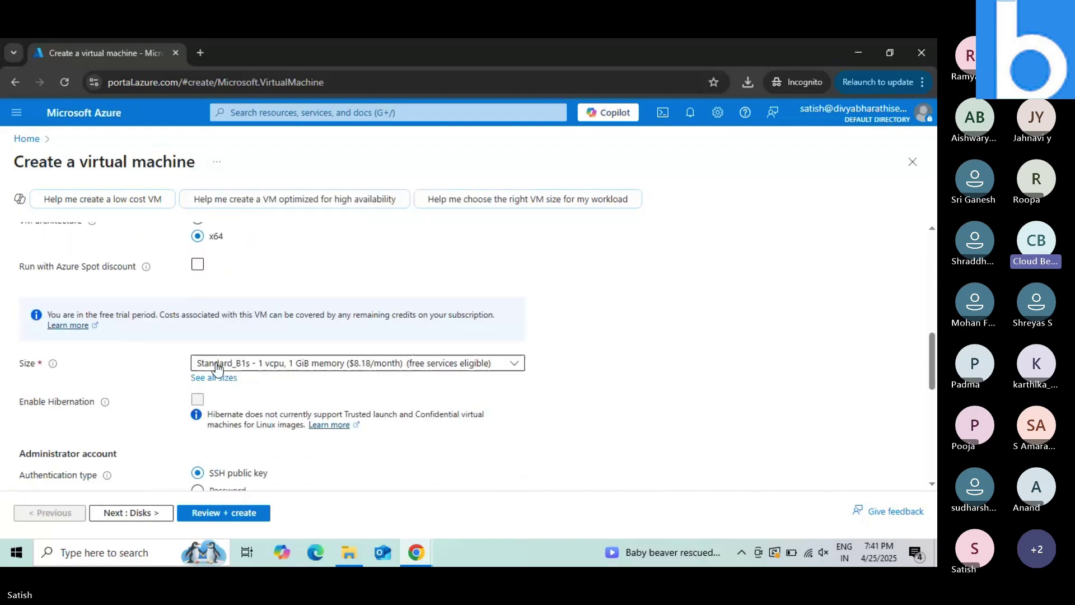
{"action": "left_click", "coordinate": [217, 365]}
{"action": "left_click", "coordinate": [246, 240]}
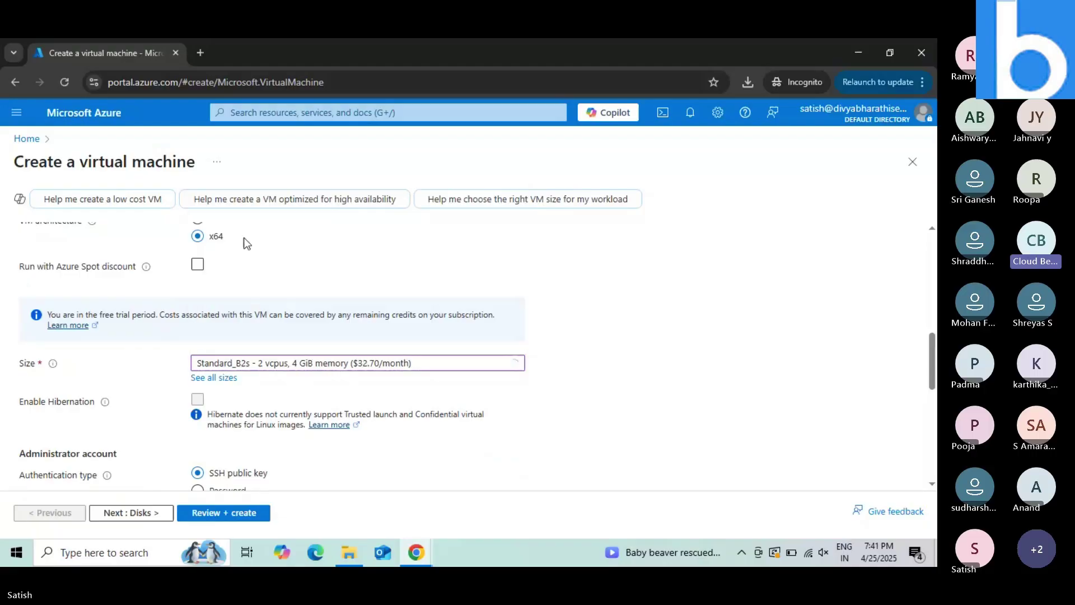
{"action": "scroll", "coordinate": [249, 356], "scroll_direction": "down", "scroll_amount": 2}
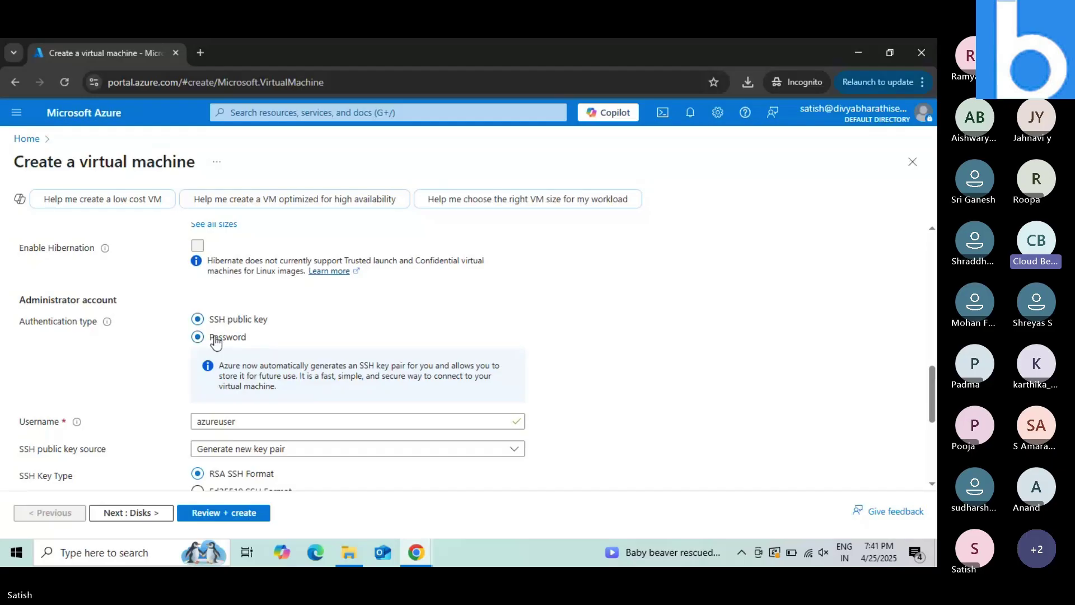
- Switch to password authentication and enter the administrator username, password and confirmation
{"action": "left_click", "coordinate": [216, 340]}
{"action": "left_click", "coordinate": [213, 368]}
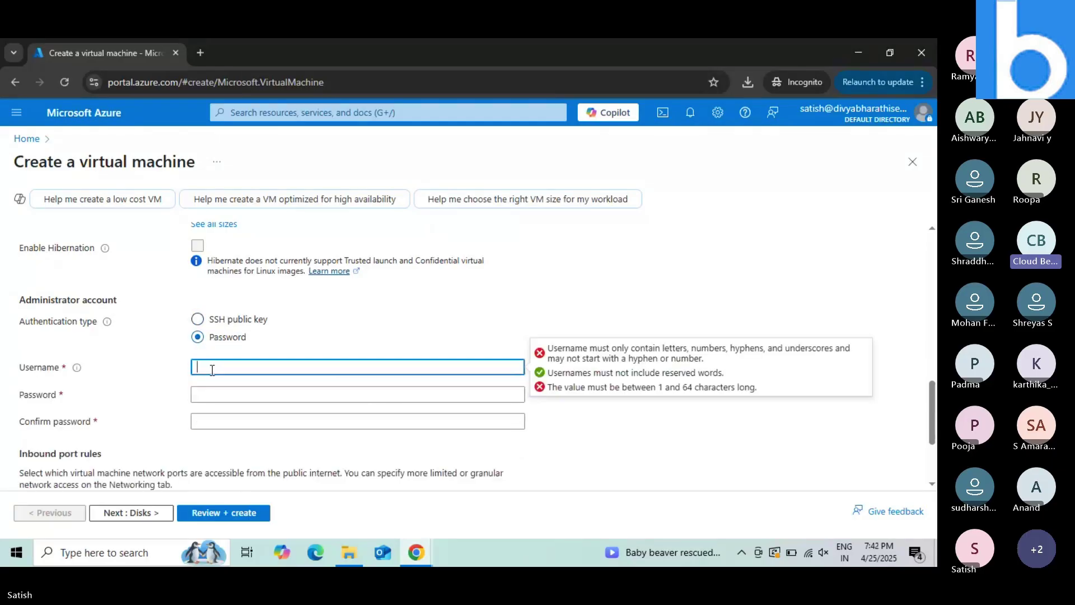
{"action": "key", "text": "Tab"}
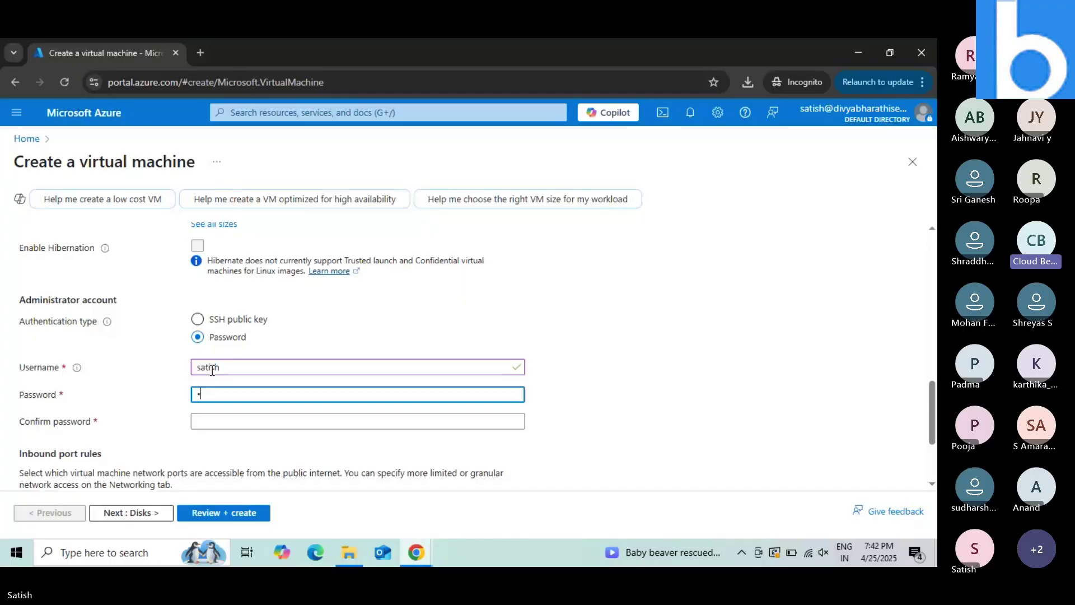
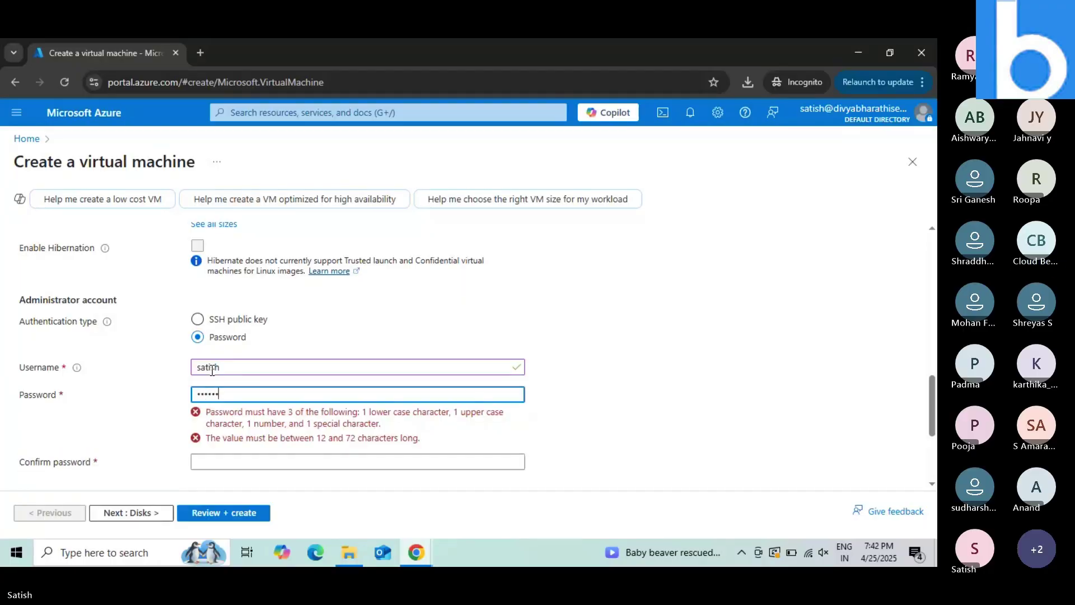
{"action": "left_click", "coordinate": [249, 425]}
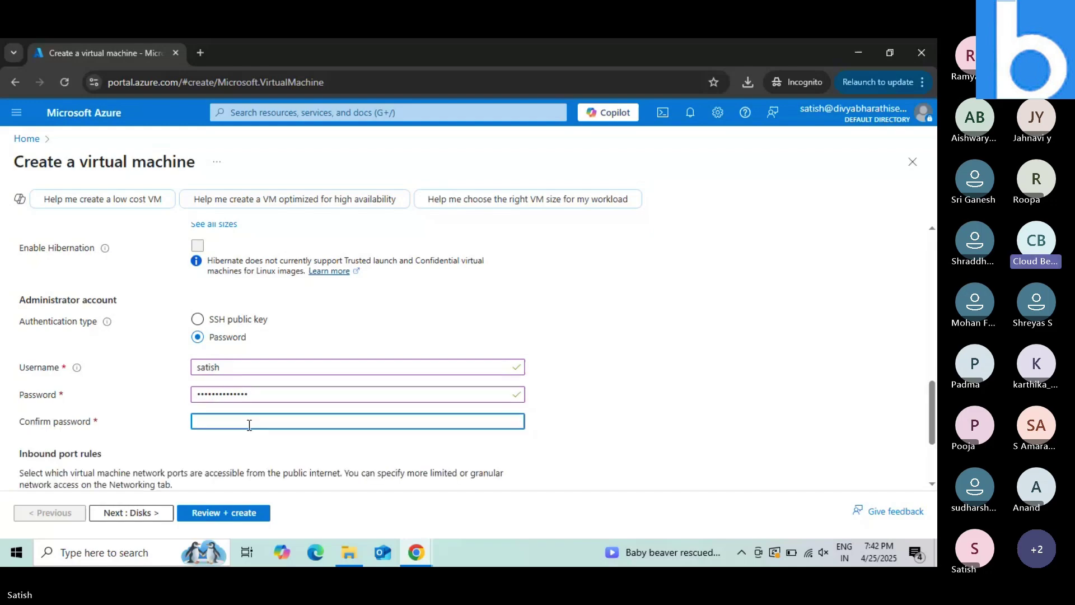
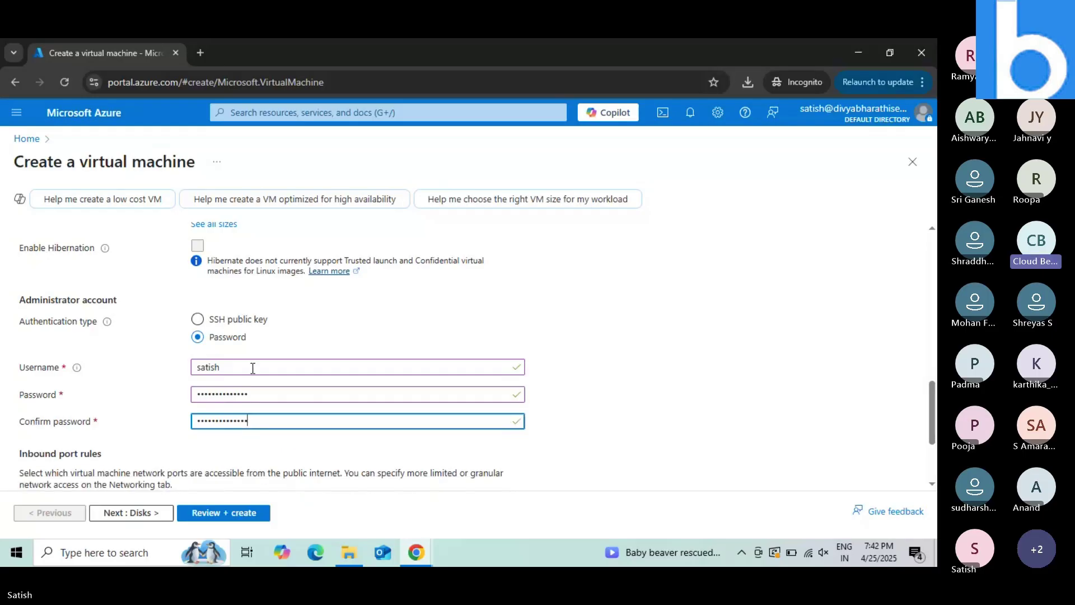
- Recheck the settings above and run Review + create validation
{"action": "scroll", "coordinate": [252, 368], "scroll_direction": "up", "scroll_amount": 2}
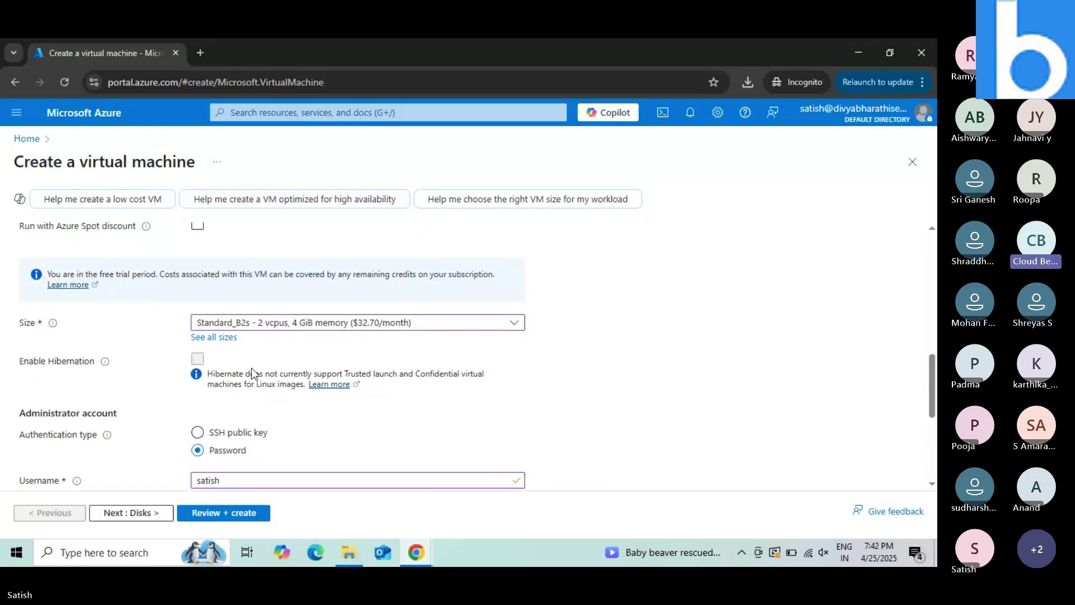
{"action": "scroll", "coordinate": [251, 368], "scroll_direction": "up", "scroll_amount": 3}
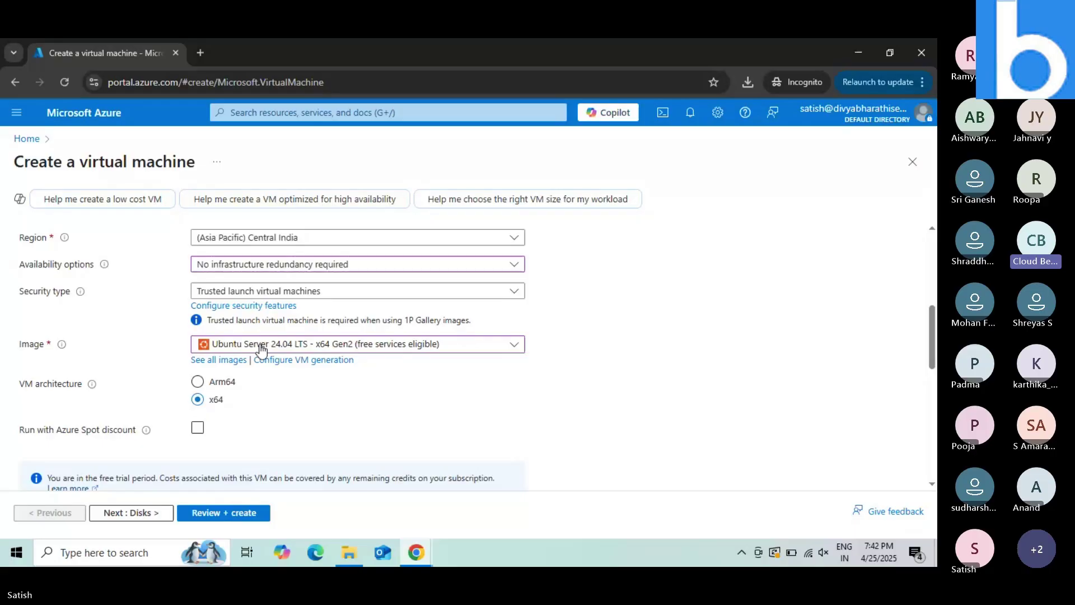
{"action": "left_click", "coordinate": [225, 515]}
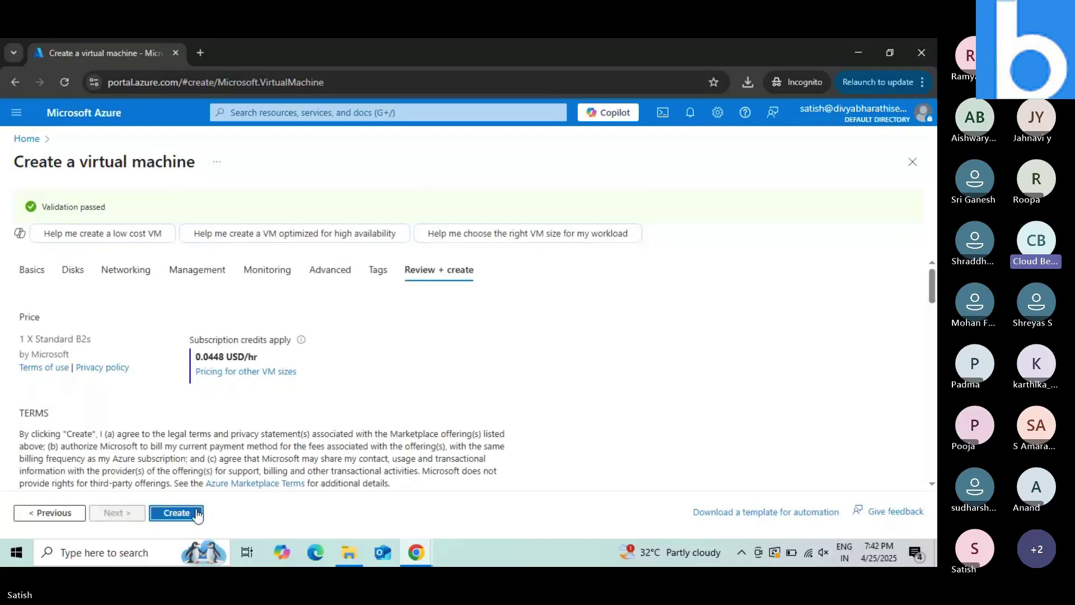
- Create the vm2 Ubuntu 24.04 VM and let its deployment into rg1 finish
{"action": "left_click", "coordinate": [198, 514]}
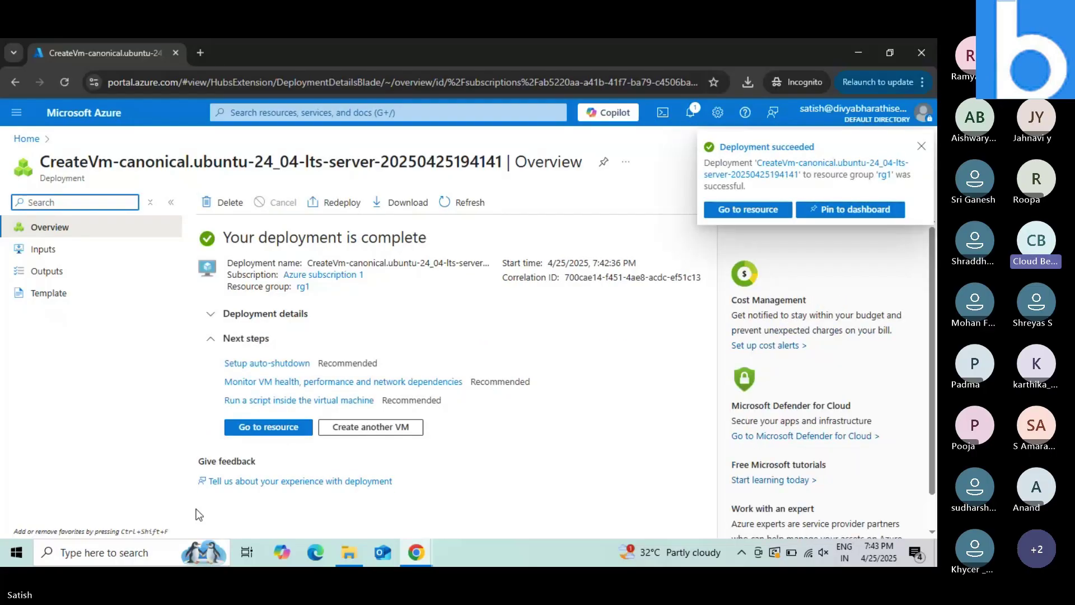
- Go to the vm2 resource and highlight Linux beside Operating system in Essentials
{"action": "left_click", "coordinate": [275, 432]}
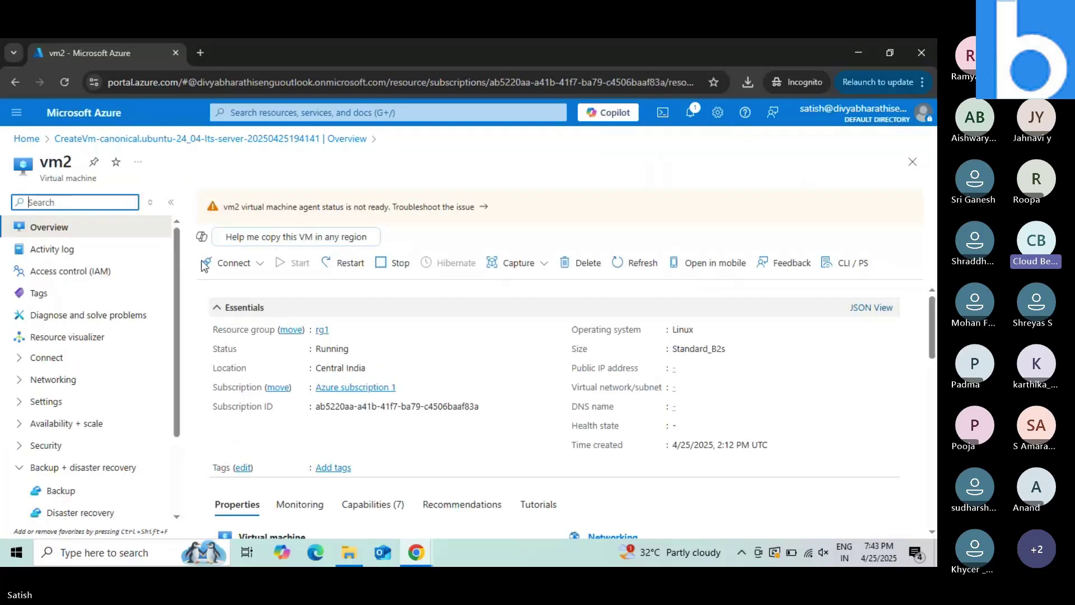
{"action": "left_click", "coordinate": [318, 112]}
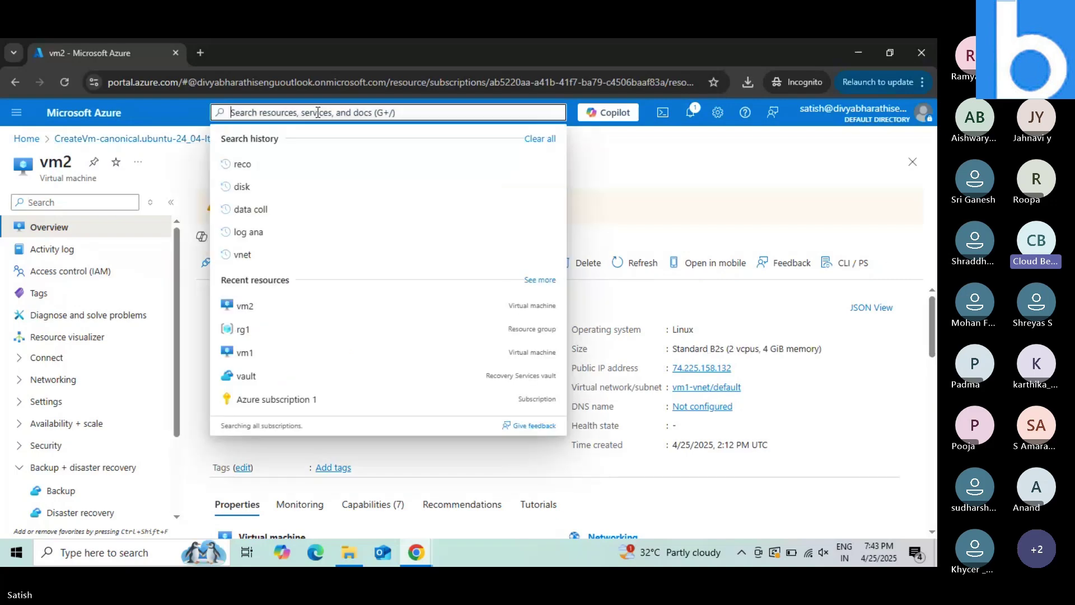
{"action": "key", "text": "Escape"}
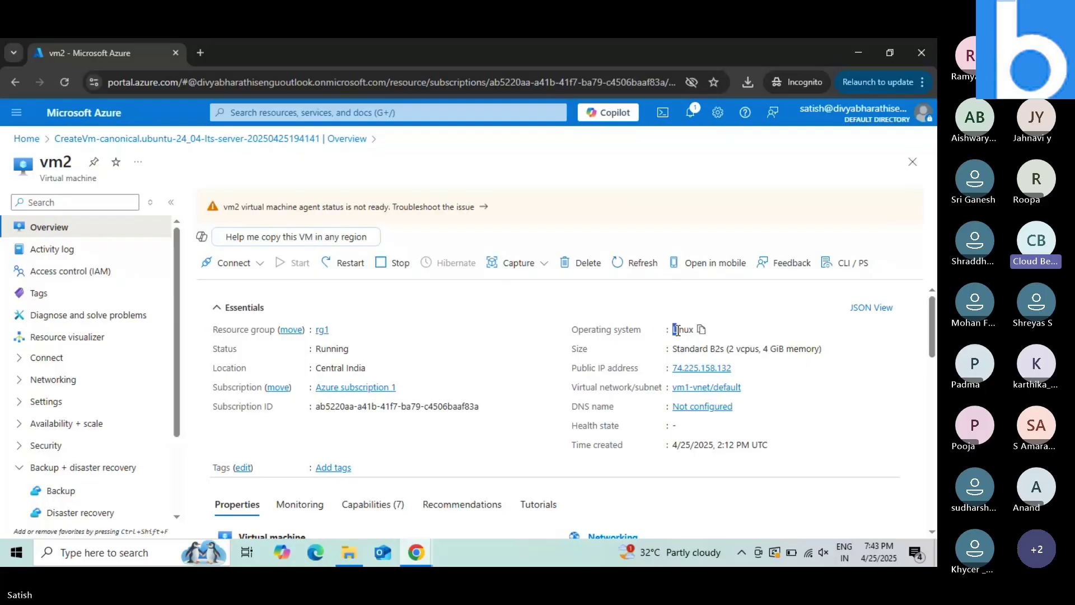
{"action": "left_click_drag", "start_coordinate": [673, 325], "coordinate": [697, 336]}
{"action": "mouse_move", "coordinate": [680, 330]}
{"action": "left_click", "coordinate": [391, 112]}
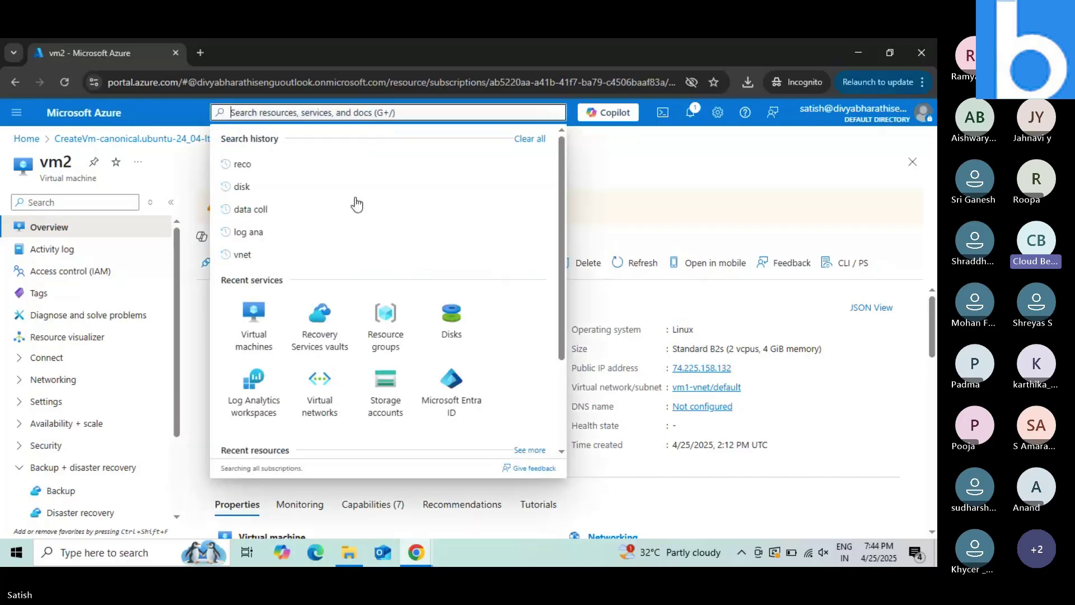
{"action": "left_click", "coordinate": [259, 326]}
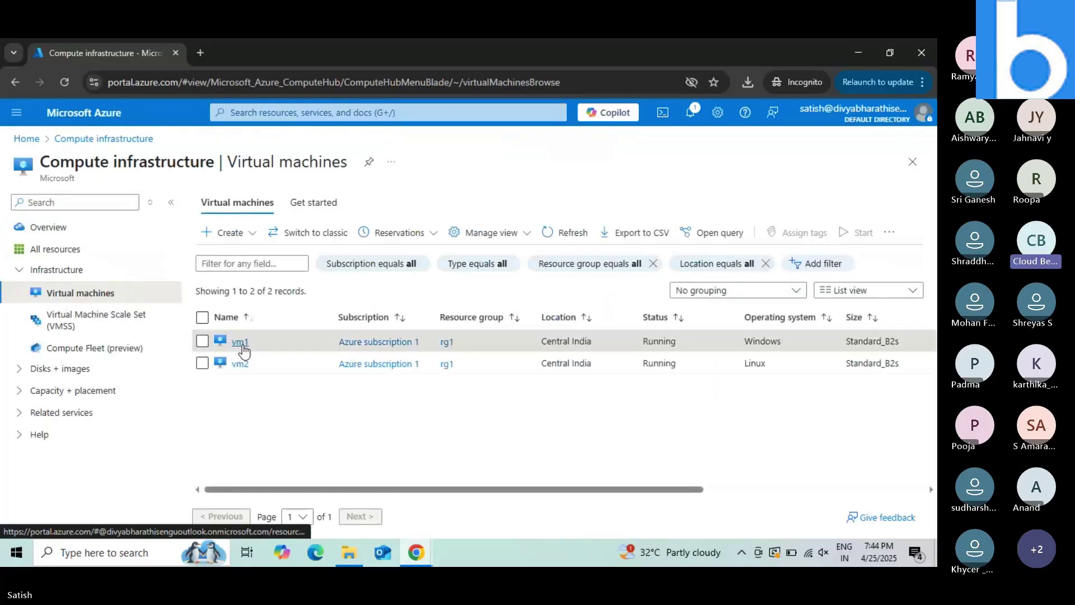
{"action": "left_click", "coordinate": [240, 342]}
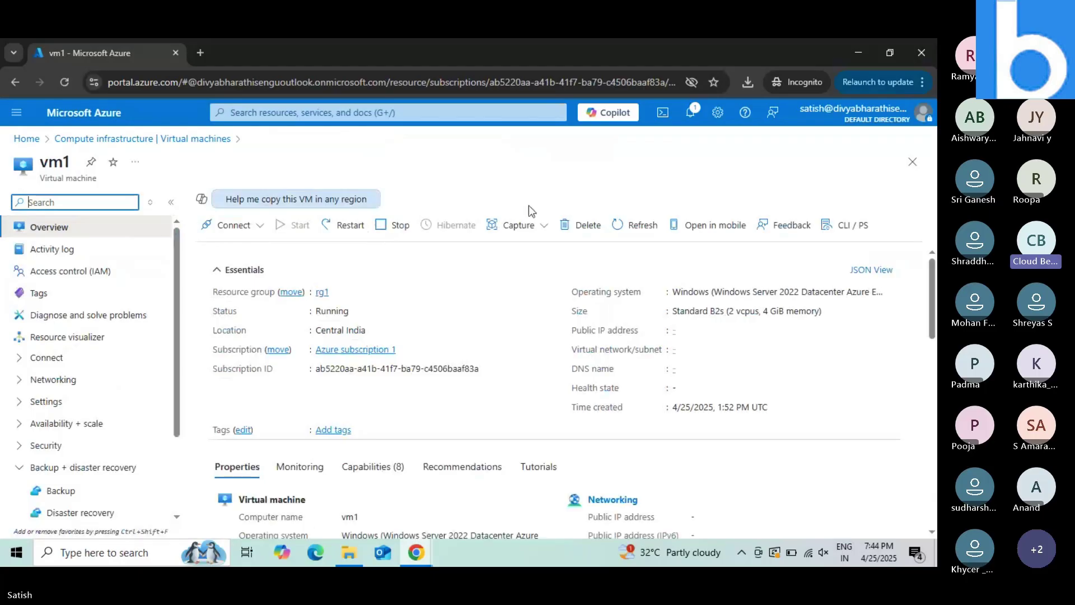
{"action": "double_click", "coordinate": [690, 292]}
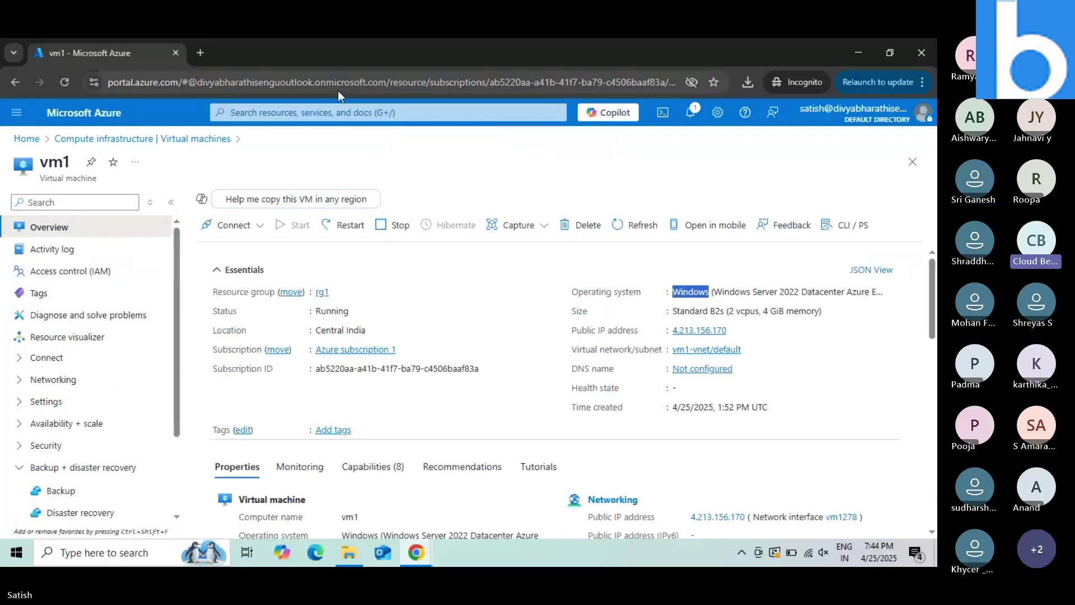
{"action": "left_click", "coordinate": [322, 106]}
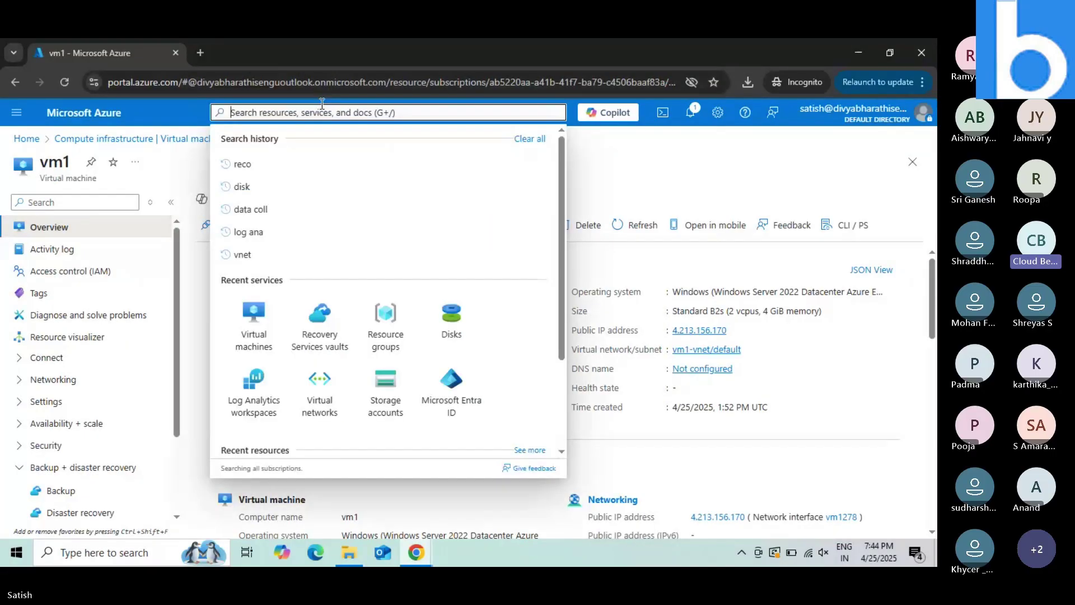
{"action": "left_click", "coordinate": [255, 331]}
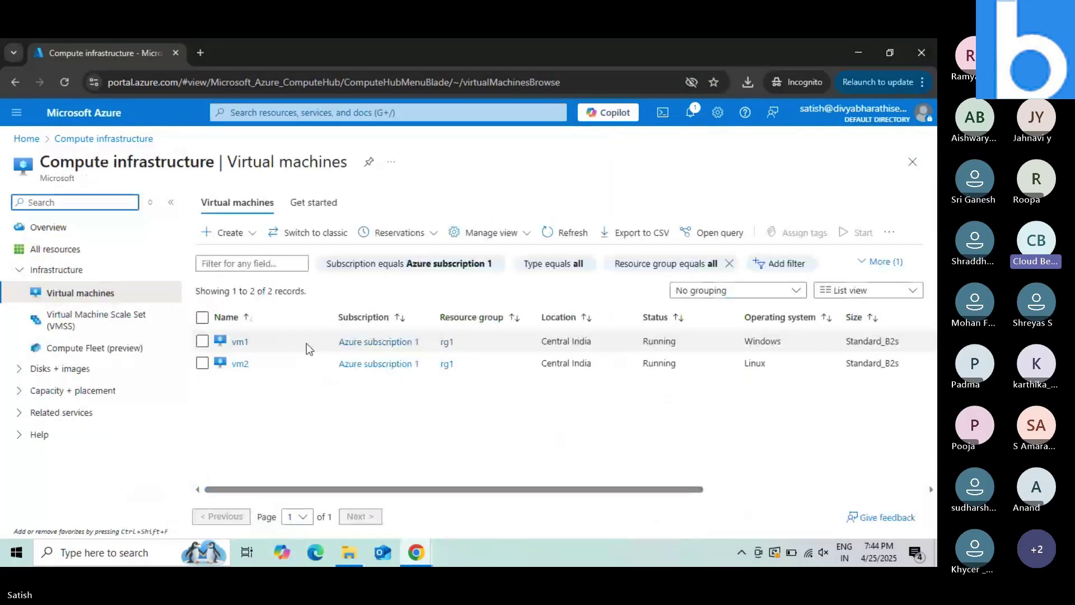
{"action": "left_click", "coordinate": [240, 363]}
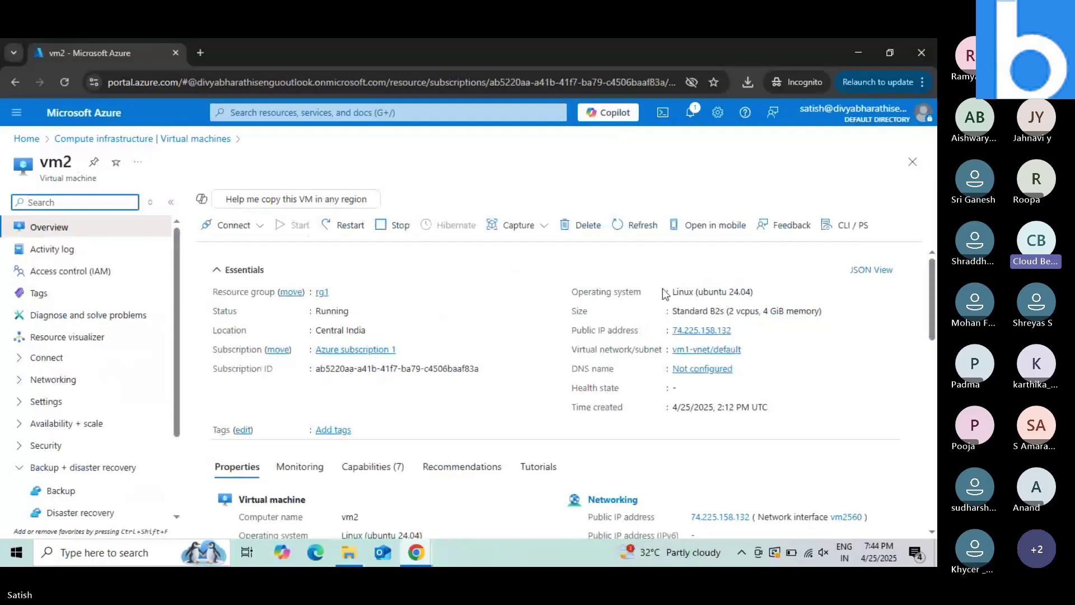
{"action": "double_click", "coordinate": [677, 292]}
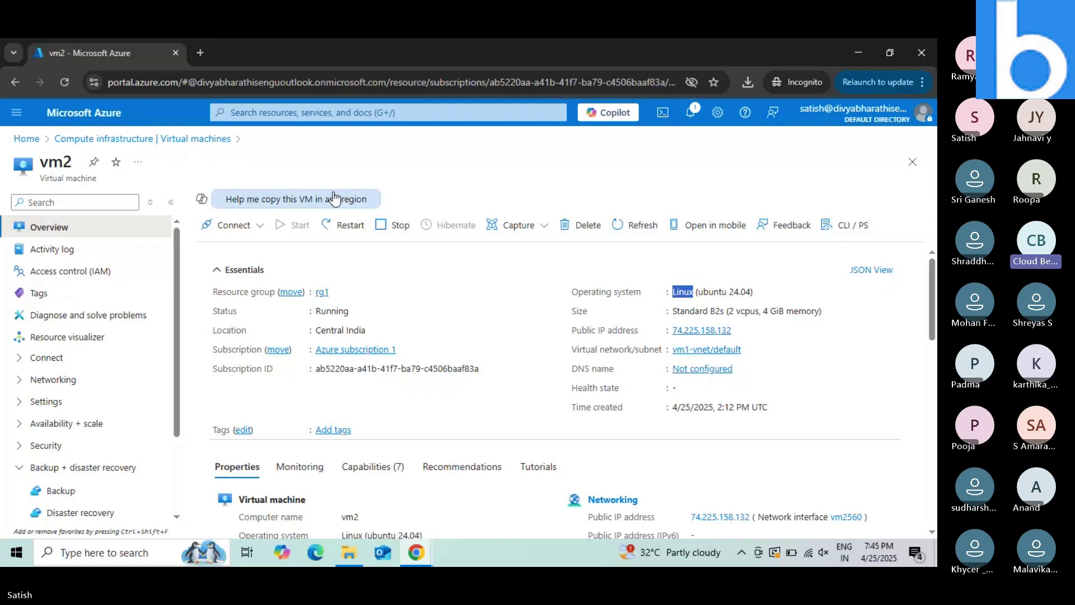
- Find vm1 under Virtual machines and choose Connect > Connect from its toolbar
{"action": "left_click", "coordinate": [267, 113]}
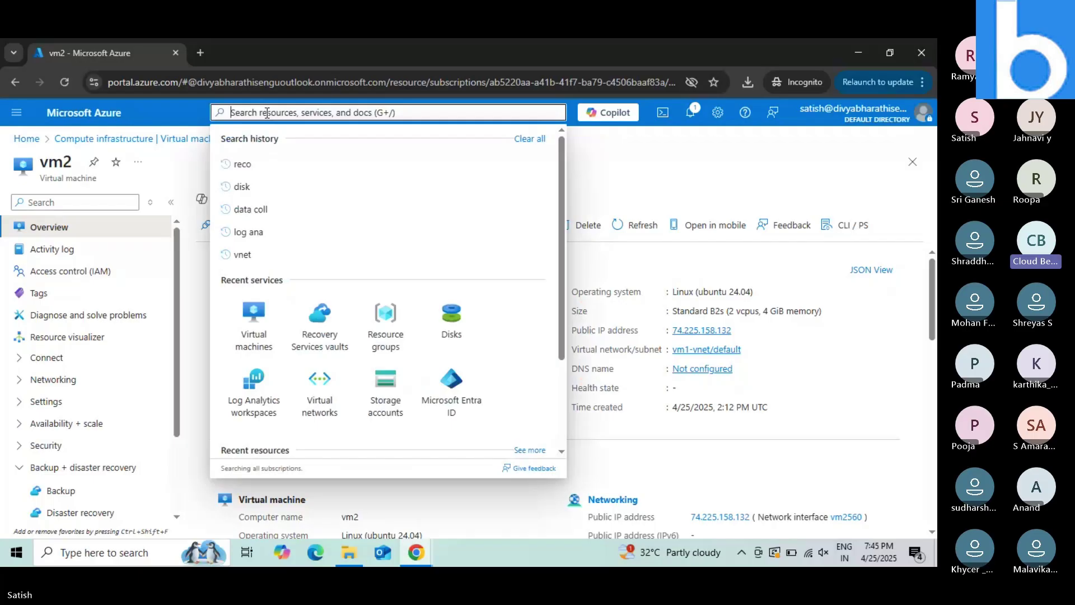
{"action": "left_click", "coordinate": [260, 330]}
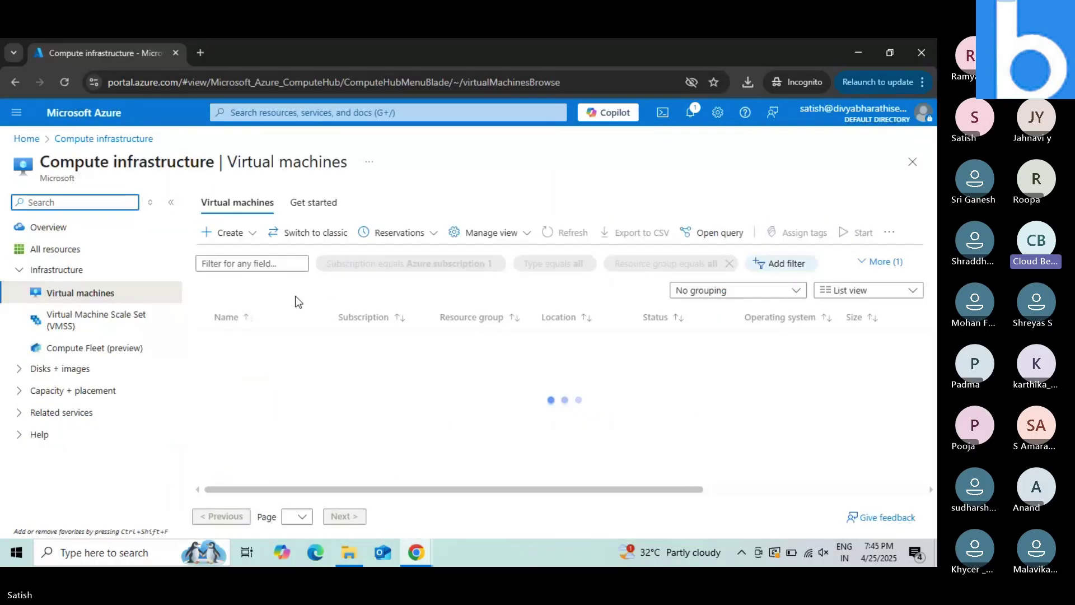
{"action": "left_click", "coordinate": [234, 340]}
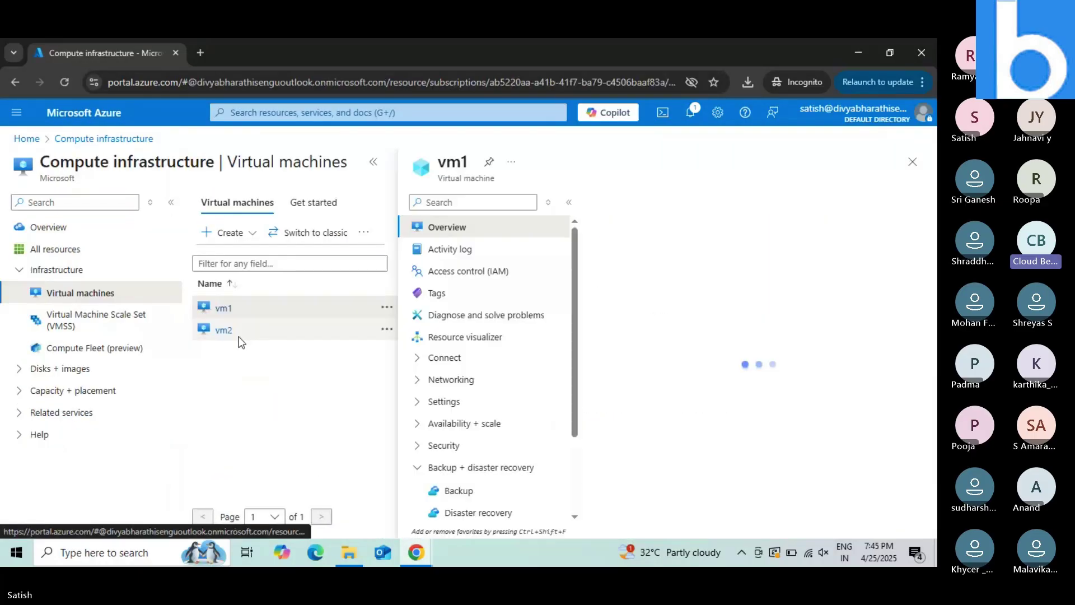
{"action": "left_click", "coordinate": [259, 225]}
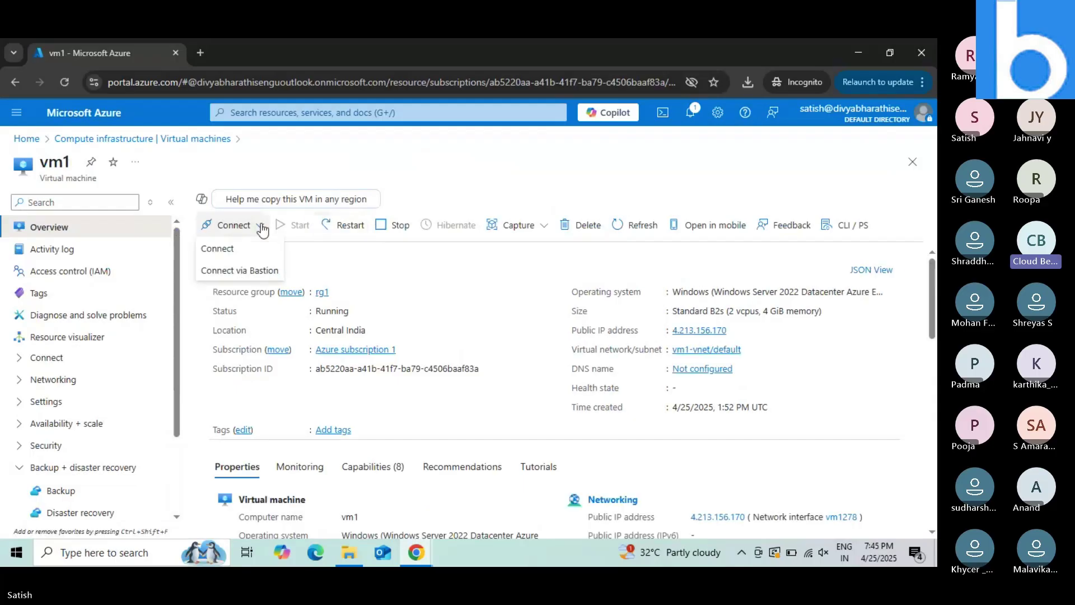
{"action": "left_click", "coordinate": [247, 250]}
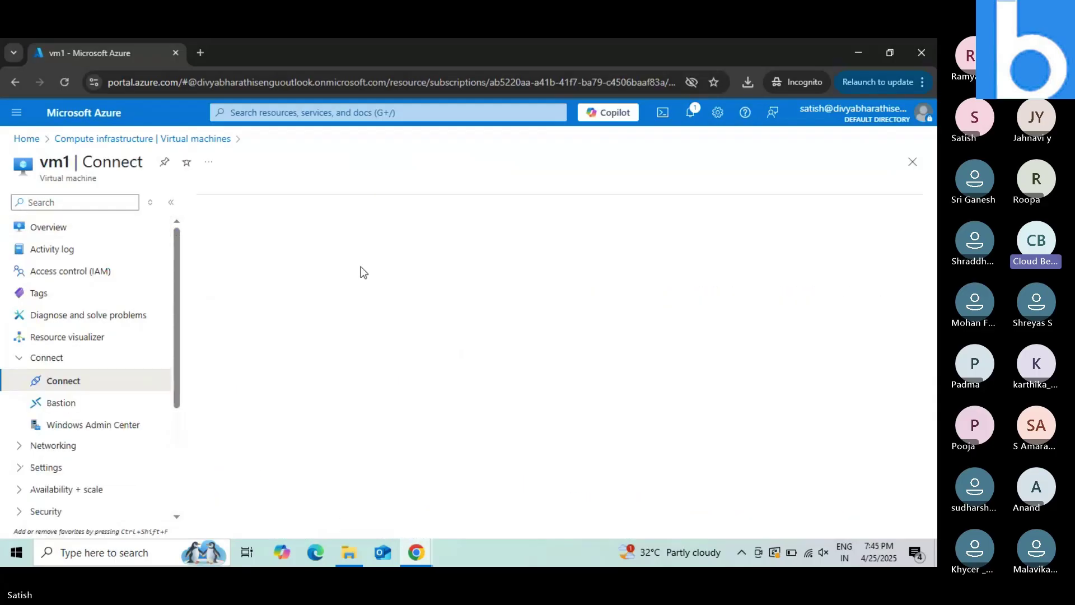
- Download vm1's RDP file to Downloads and open it
{"action": "left_click", "coordinate": [303, 522]}
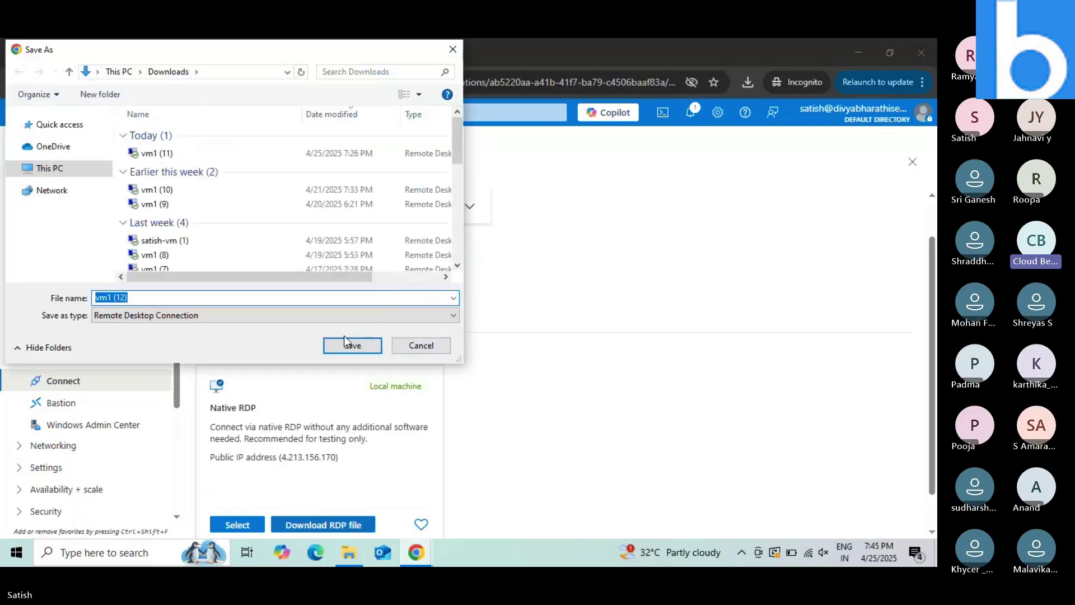
{"action": "left_click", "coordinate": [345, 339]}
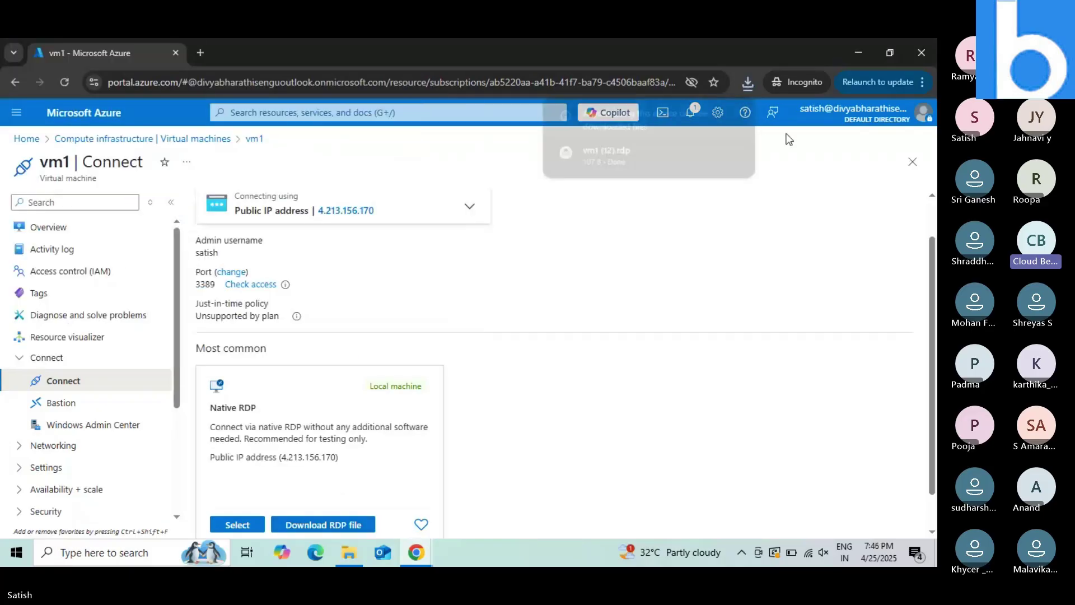
{"action": "mouse_move", "coordinate": [716, 162]}
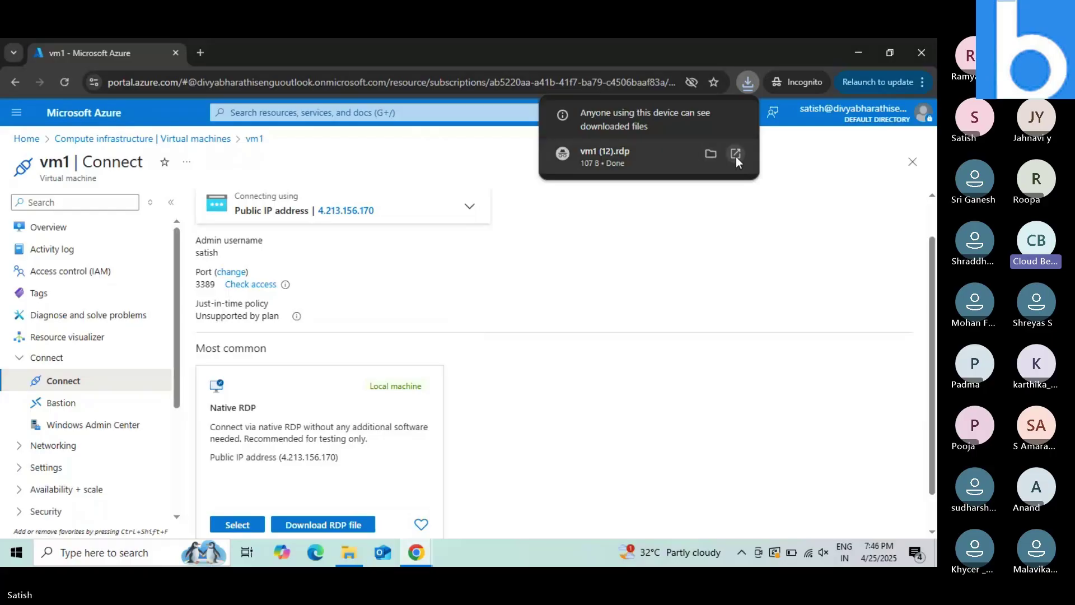
{"action": "left_click", "coordinate": [736, 156]}
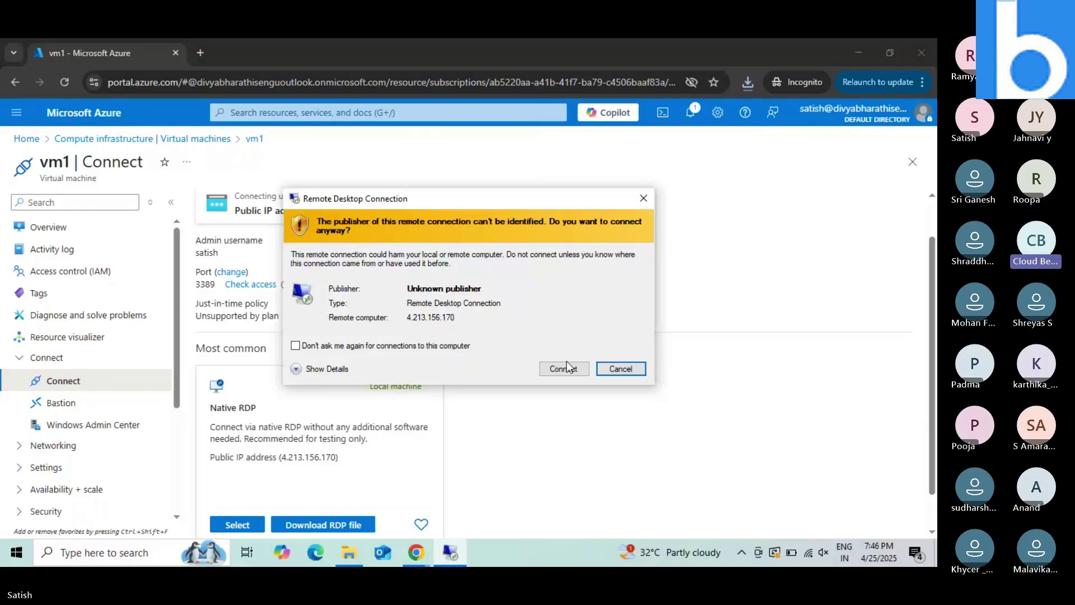
- Connect to 4.213.156.170, sign in with the password, and accept the certificate warning
{"action": "left_click", "coordinate": [566, 362]}
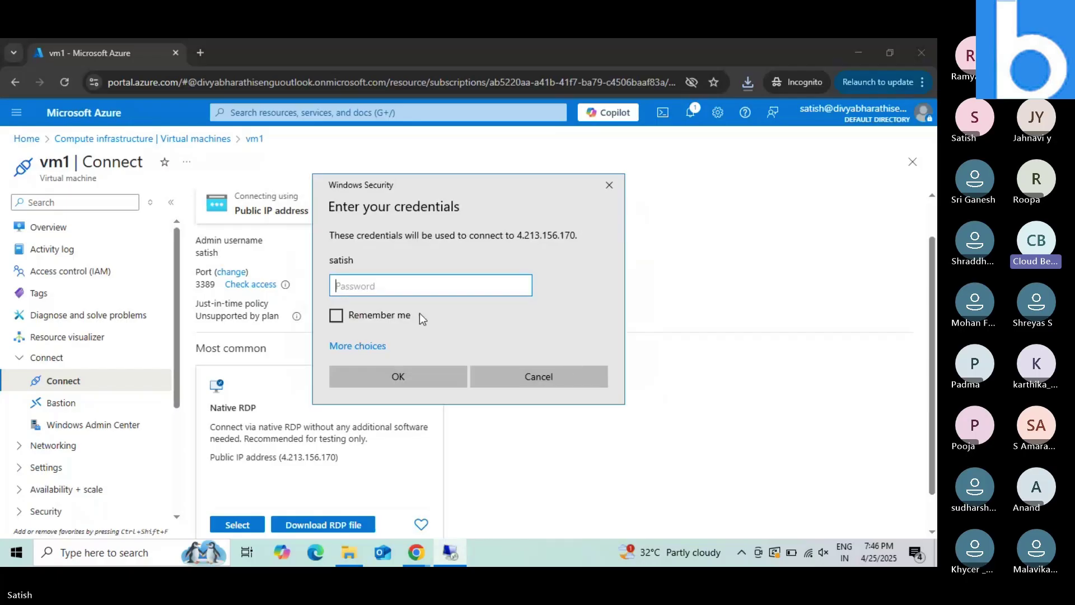
{"action": "type", "text": "•••••••••••••"}
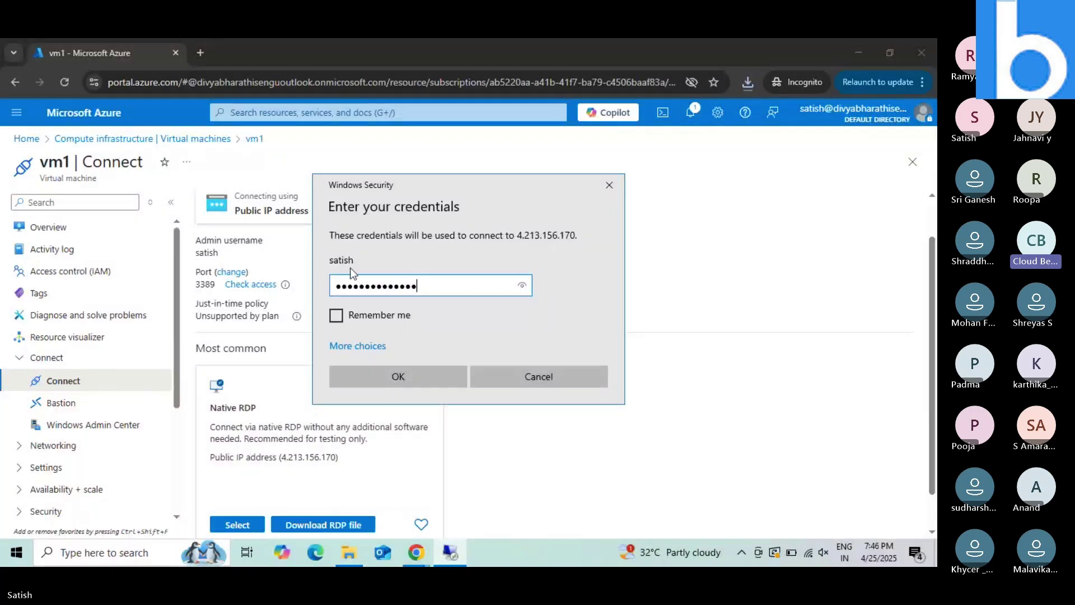
{"action": "left_click", "coordinate": [407, 379]}
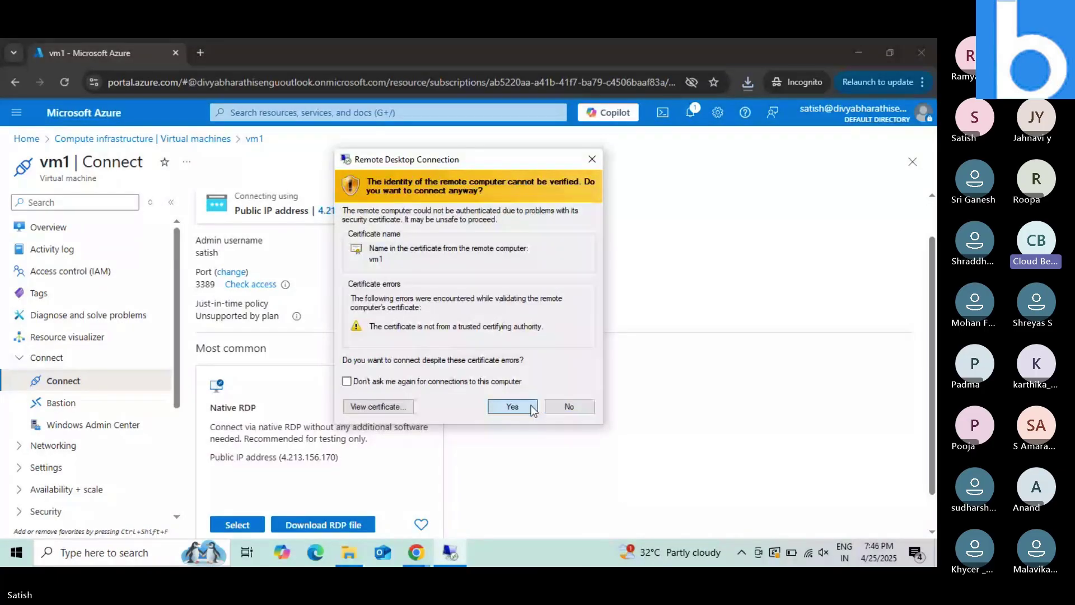
{"action": "left_click", "coordinate": [531, 405]}
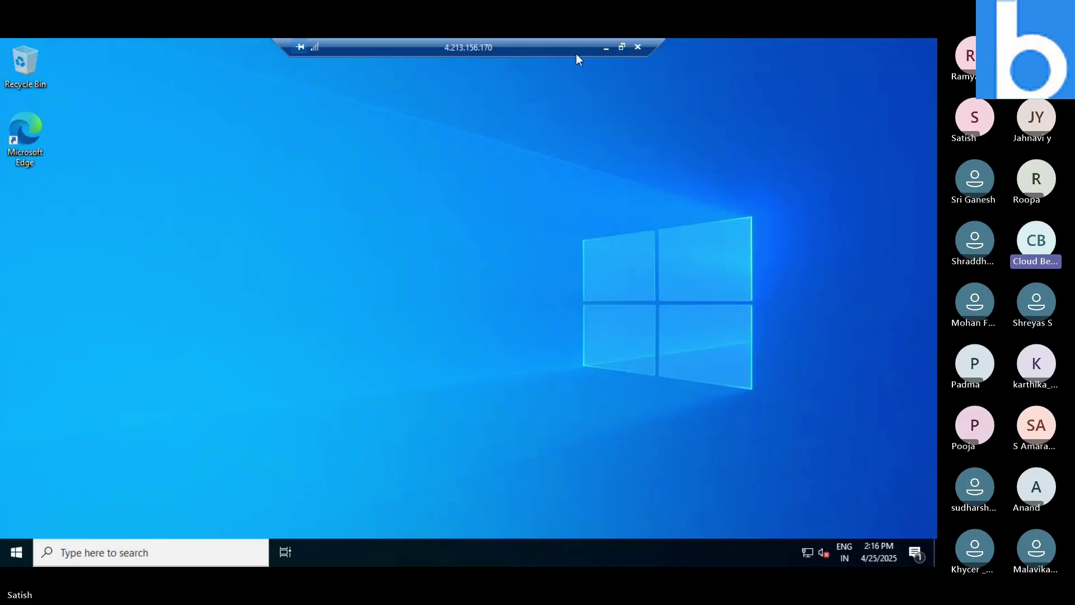
- Minimize the vm1 remote session to return to the Azure portal's vm1 Connect page
{"action": "left_click", "coordinate": [606, 50]}
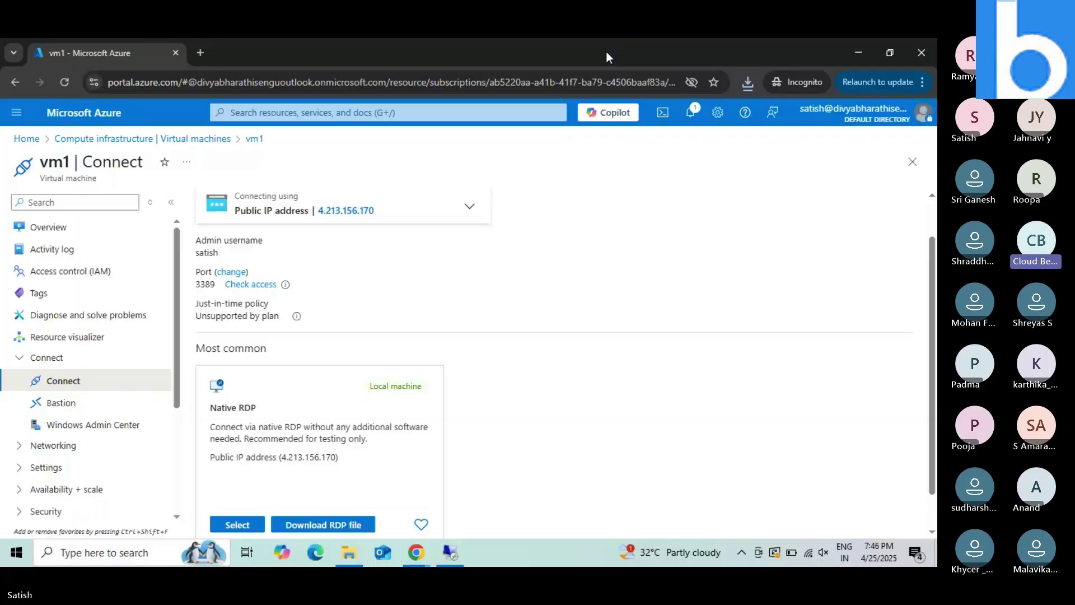
{"action": "mouse_move", "coordinate": [245, 219]}
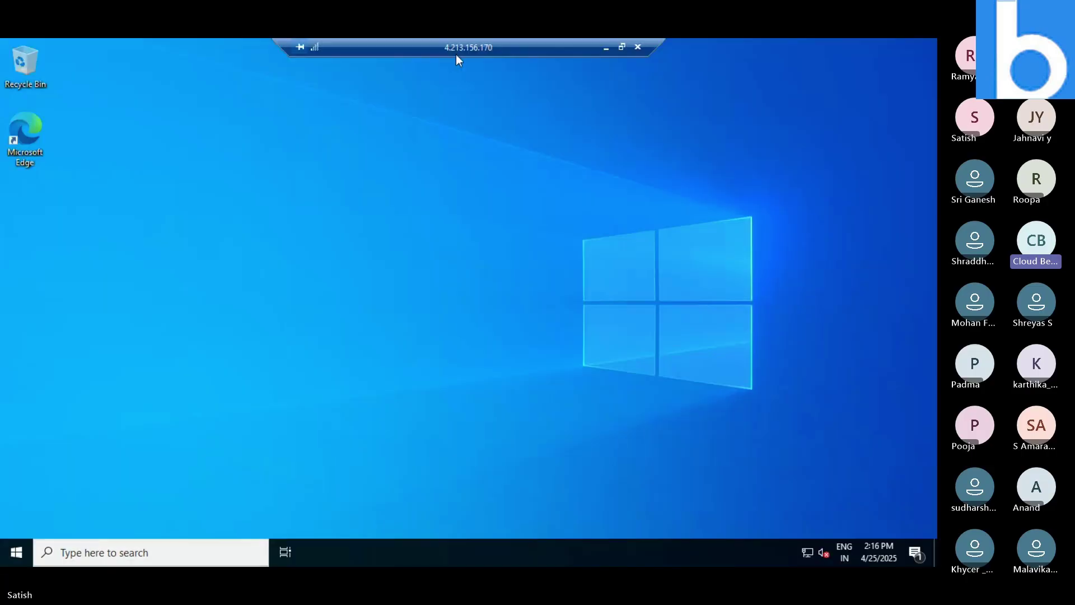
{"action": "left_click", "coordinate": [606, 49]}
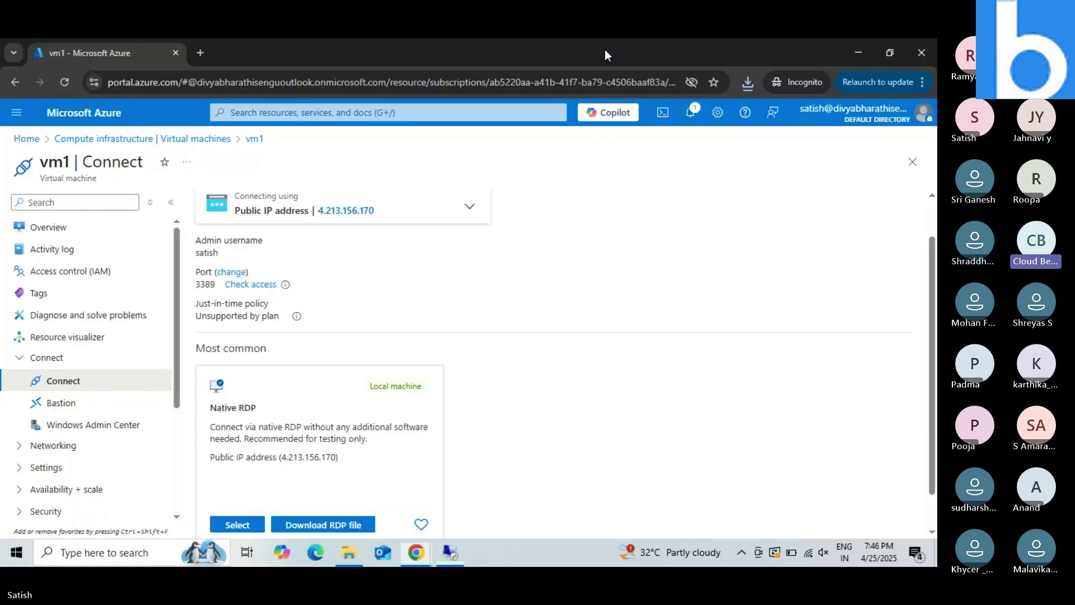
{"action": "scroll", "coordinate": [616, 280], "scroll_direction": "down", "scroll_amount": 1}
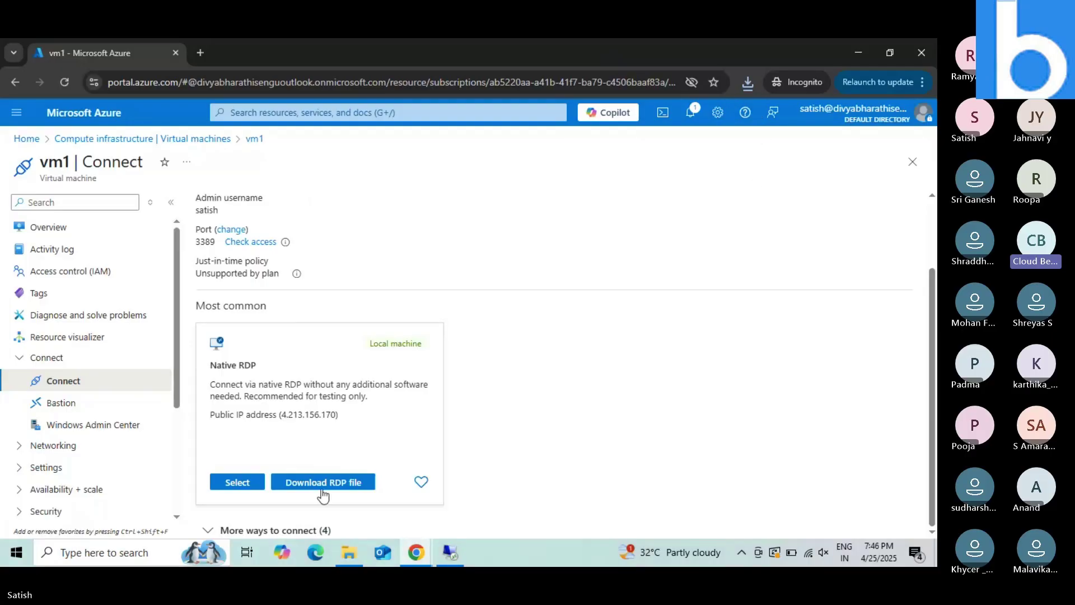
{"action": "scroll", "coordinate": [329, 380], "scroll_direction": "up", "scroll_amount": 2}
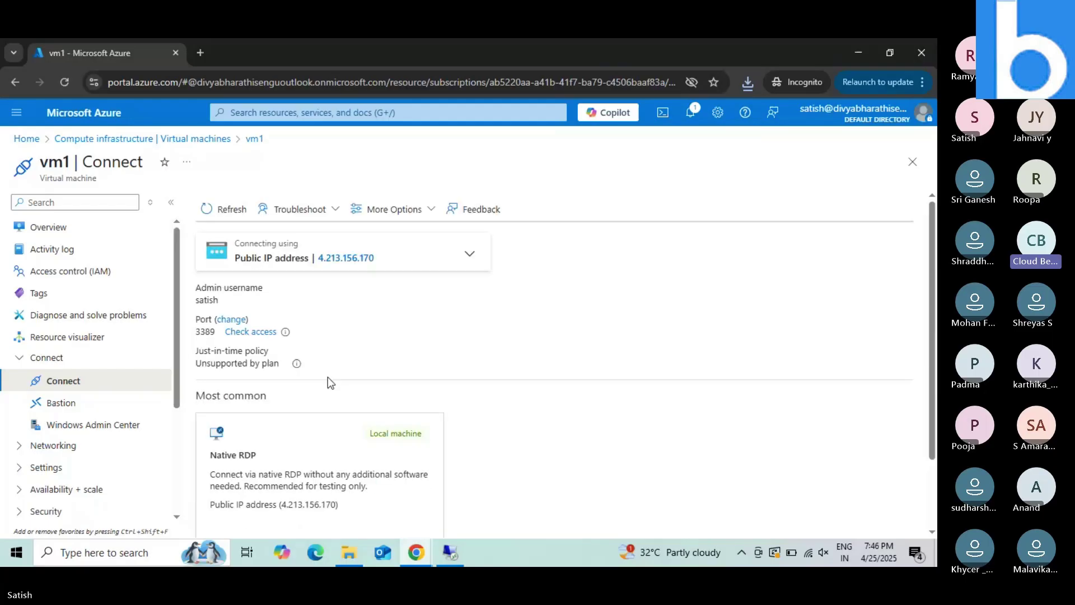
{"action": "left_click", "coordinate": [17, 554]}
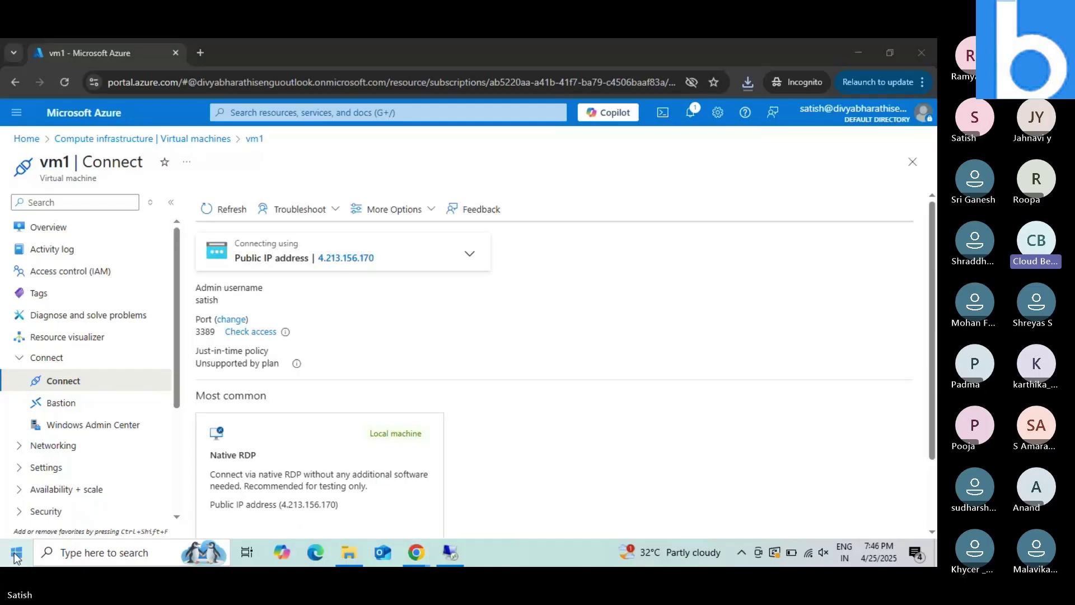
- Launch Remote Desktop Connection via an 'rdp' search and enter computer 4.213.156.170
{"action": "type", "text": "rdp"}
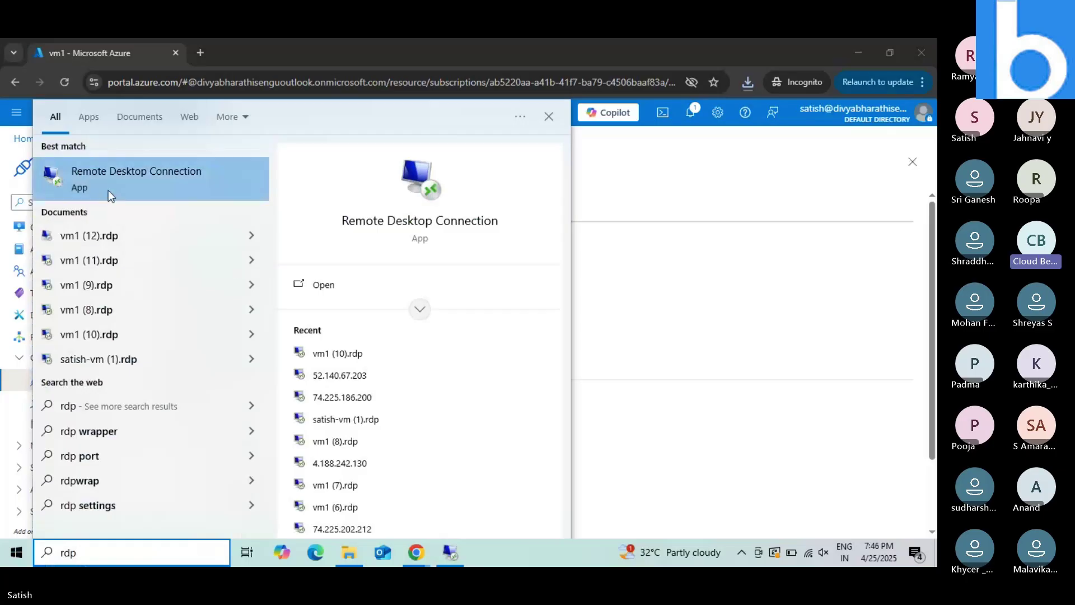
{"action": "left_click", "coordinate": [109, 191]}
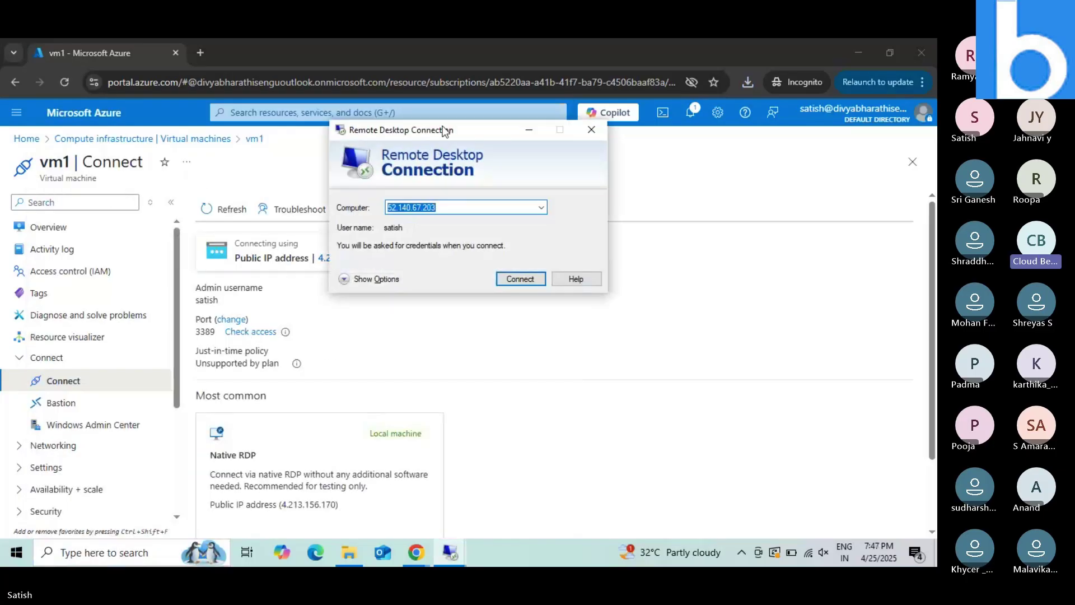
{"action": "left_click_drag", "start_coordinate": [443, 130], "coordinate": [586, 189]}
{"action": "key", "text": "BackSpace"}
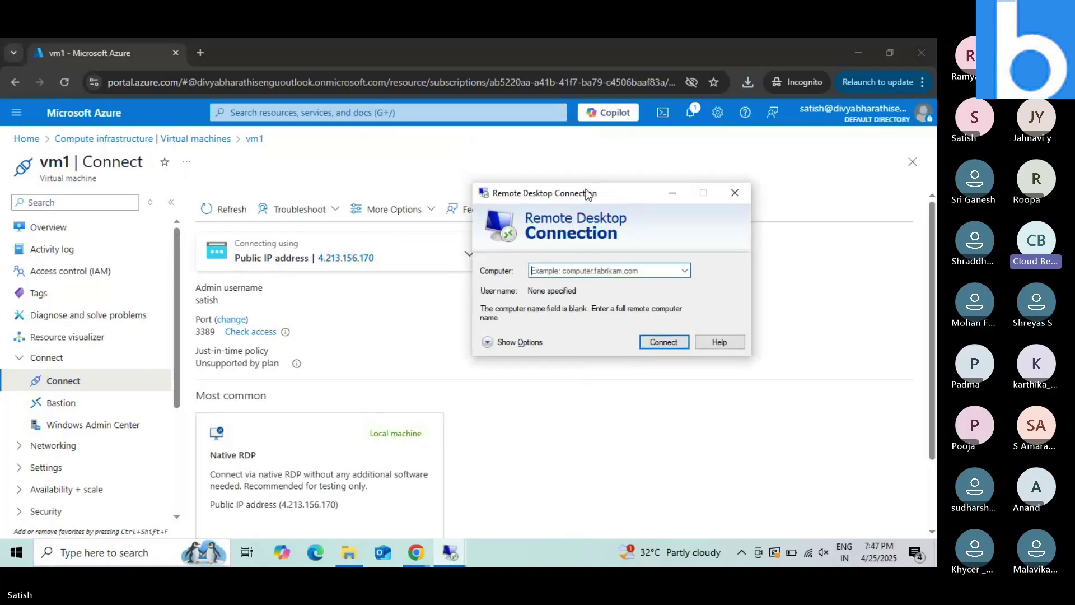
{"action": "type", "text": "4.213."}
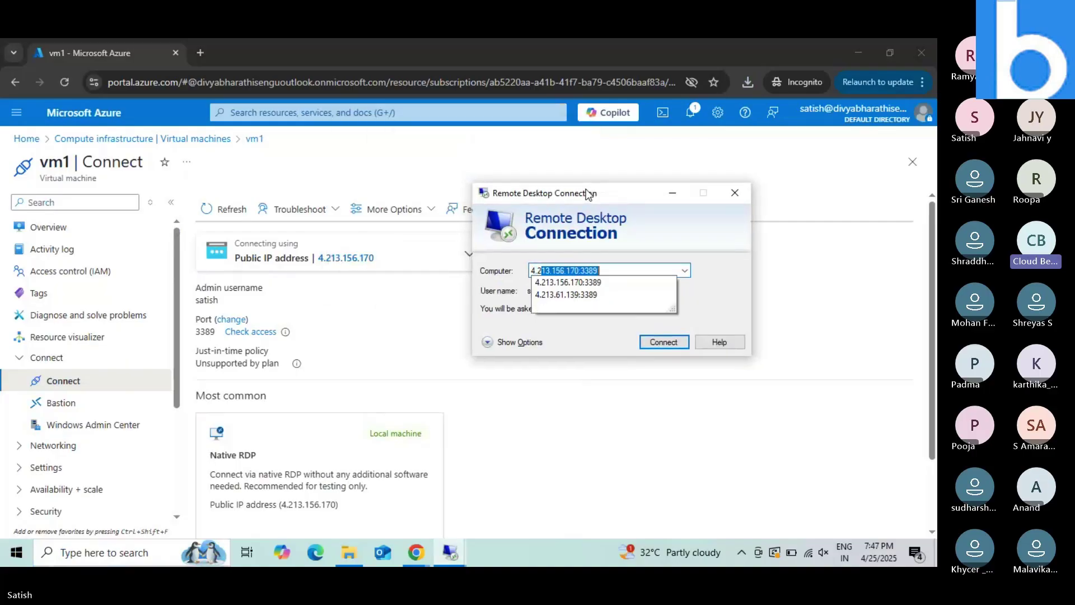
{"action": "type", "text": "156.17"}
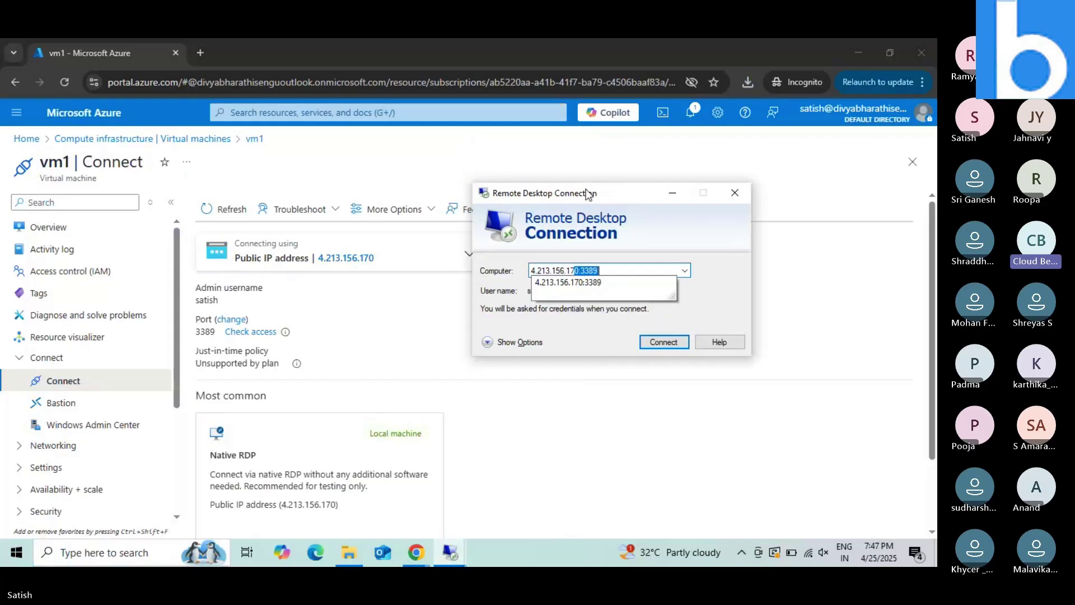
{"action": "type", "text": "0"}
- Drop the :3389 suffix, connect to 4.213.156.170 and choose to use a different account
{"action": "key", "text": "Delete"}
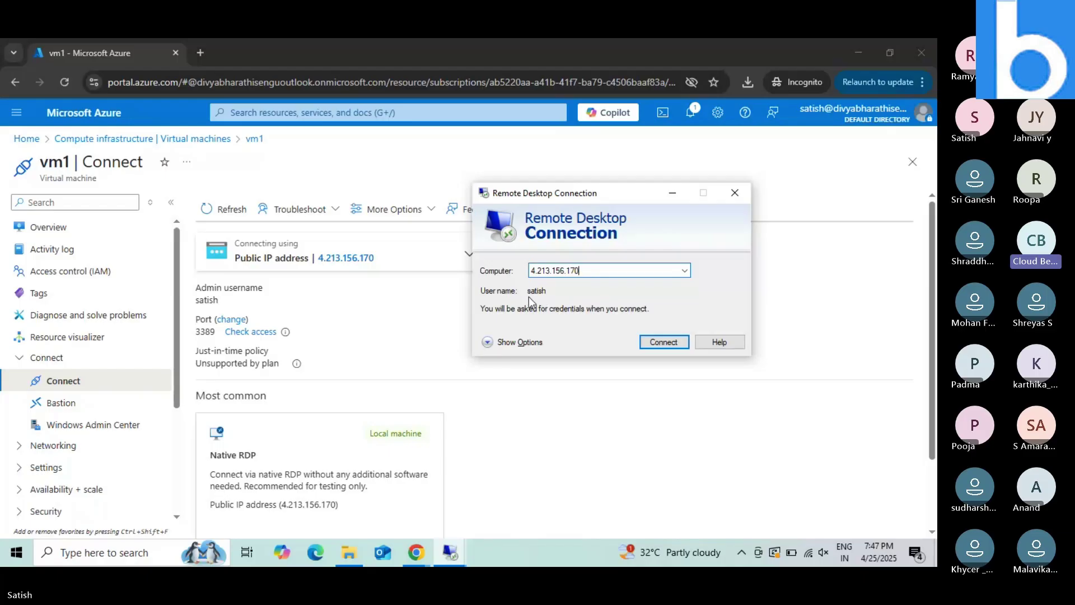
{"action": "left_click", "coordinate": [664, 342]}
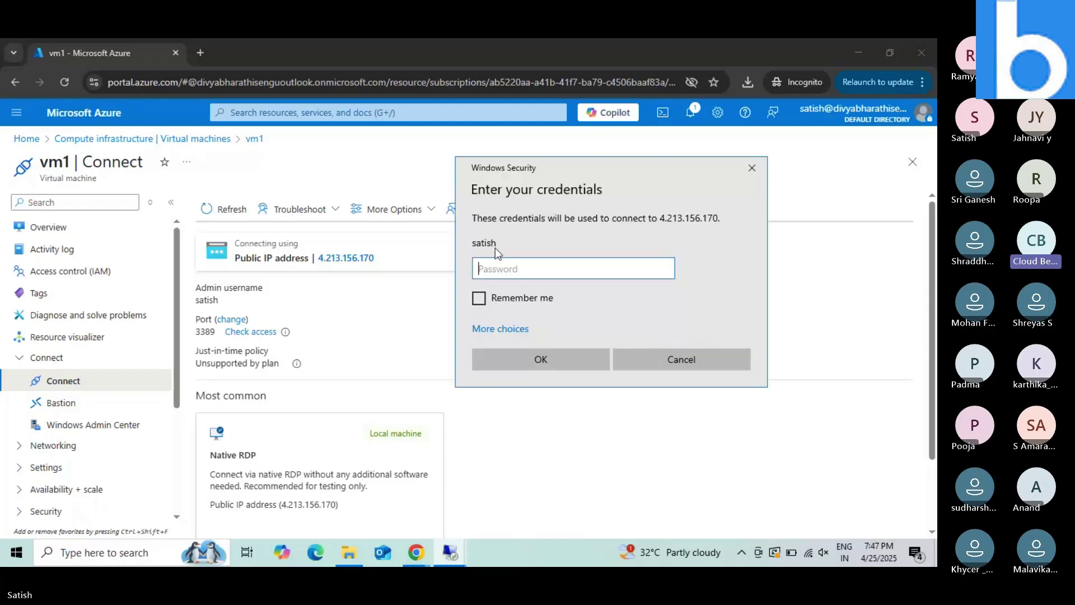
{"action": "left_click", "coordinate": [495, 329]}
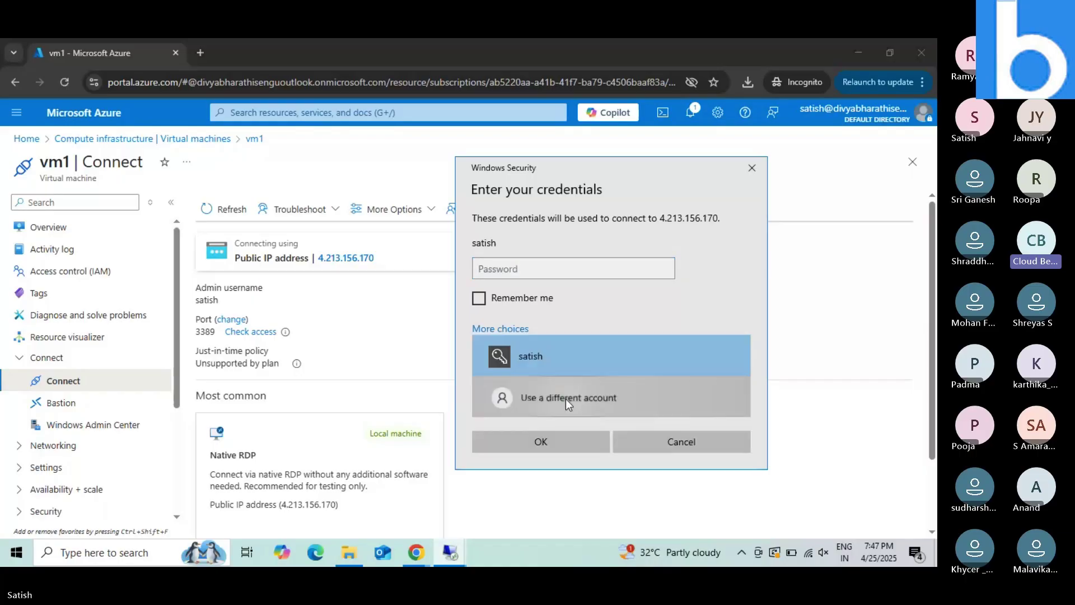
{"action": "left_click", "coordinate": [565, 399]}
- Sign in with the admin username and password and accept the certificate warning
{"action": "type", "text": "satish"}
{"action": "key", "text": "Tab"}
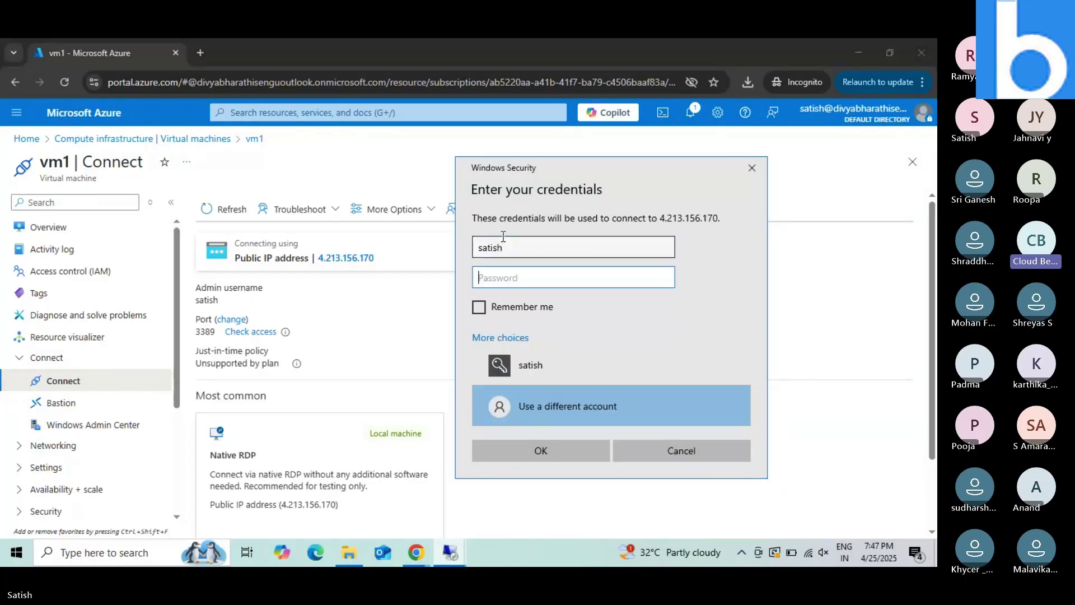
{"action": "type", "text": "••"}
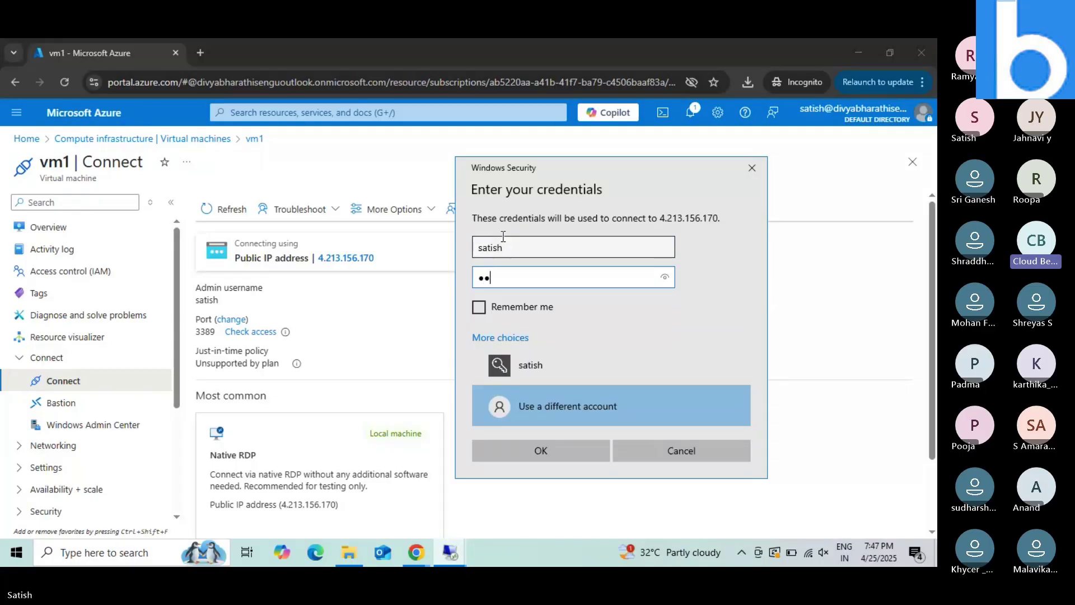
{"action": "type", "text": "••••••••••"}
{"action": "key", "text": "Return"}
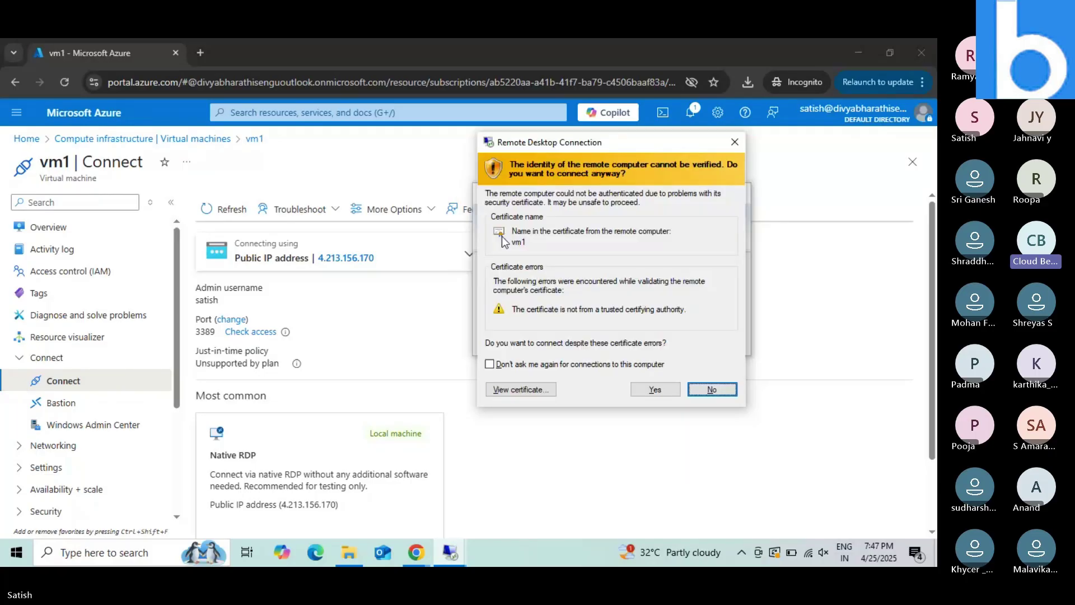
{"action": "left_click", "coordinate": [647, 390]}
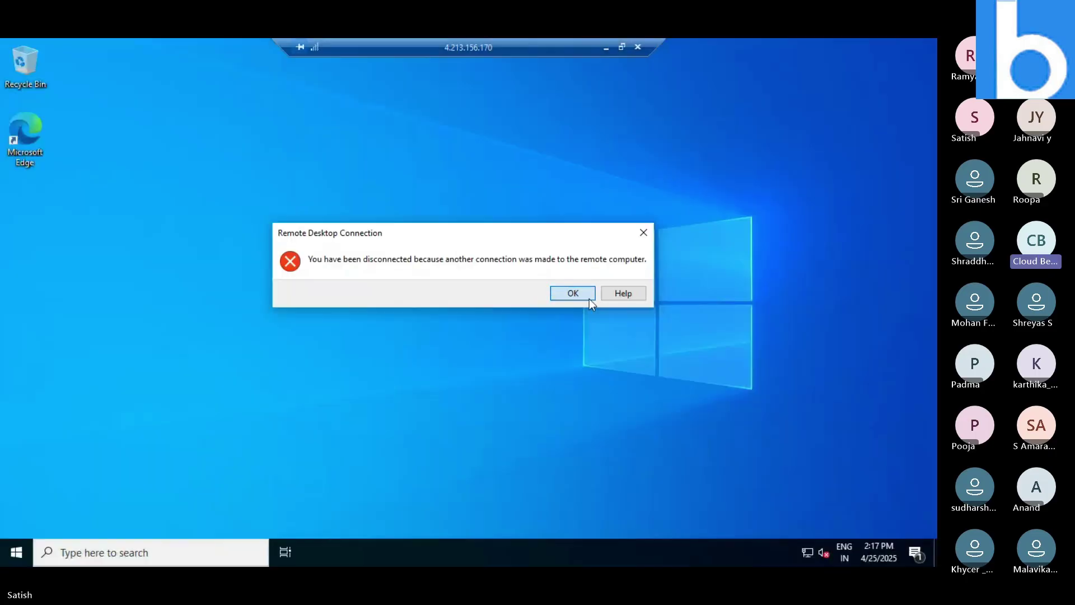
- Dismiss the disconnection notice, minimize the remote session and show Chrome's recent downloads
{"action": "left_click", "coordinate": [588, 298]}
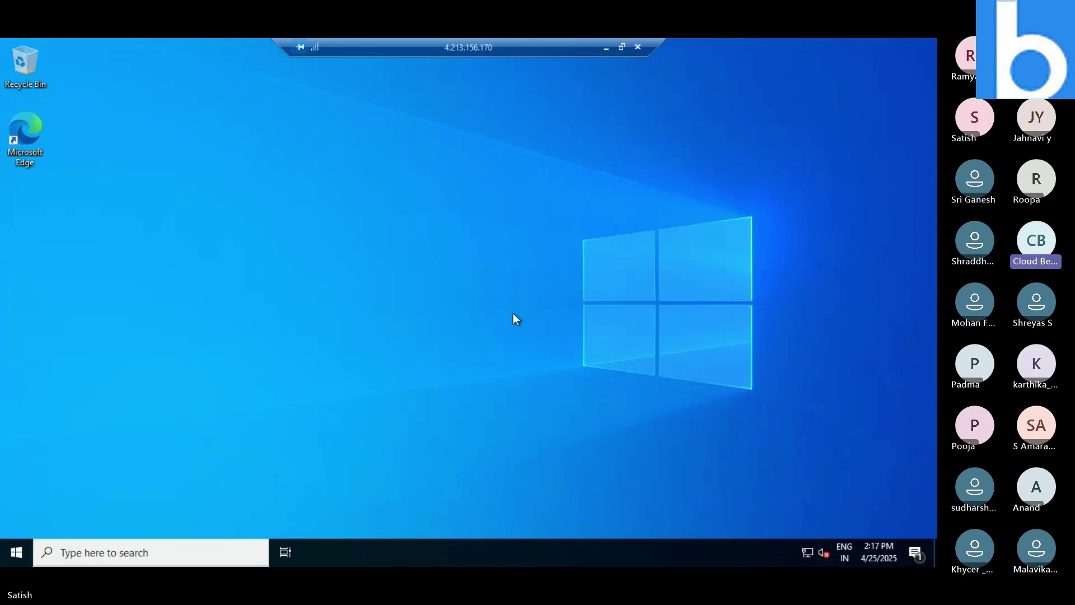
{"action": "left_click", "coordinate": [606, 48]}
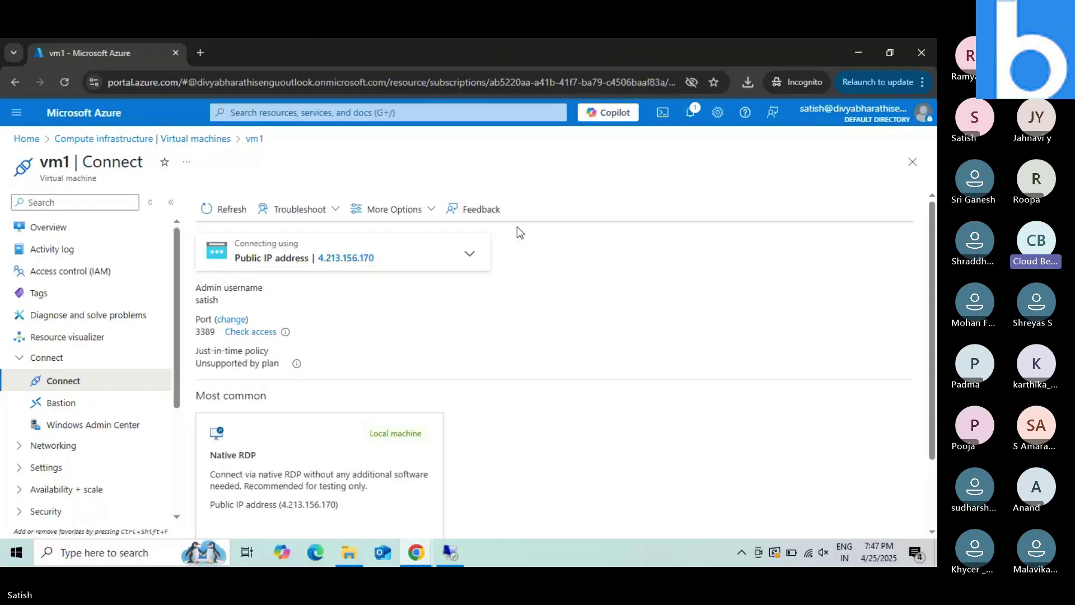
{"action": "left_click", "coordinate": [457, 546]}
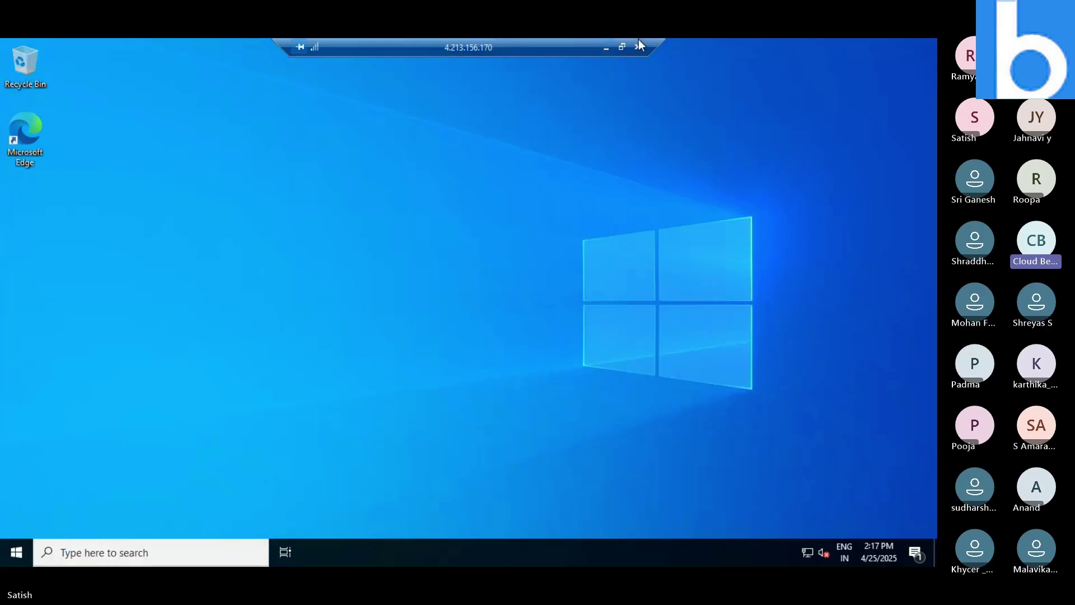
{"action": "left_click", "coordinate": [607, 47]}
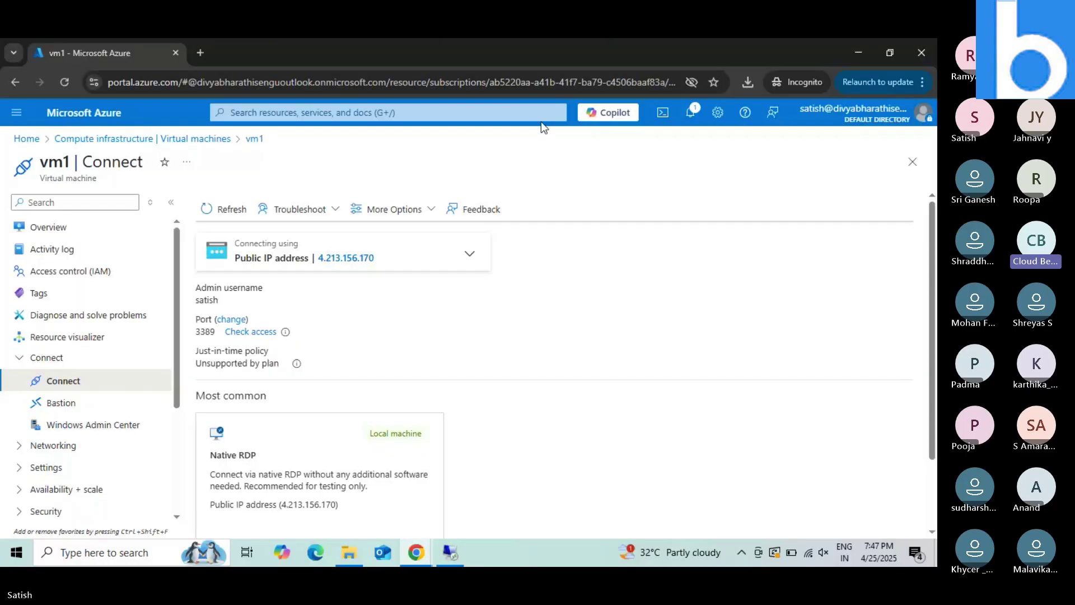
{"action": "left_click", "coordinate": [748, 82]}
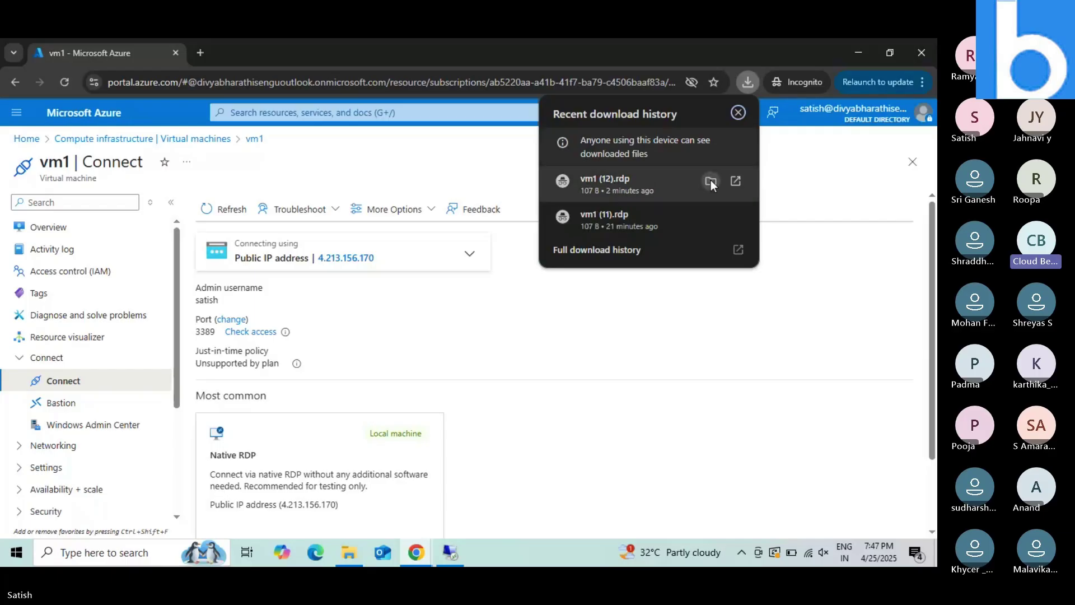
- Show vm1 (12).rdp in its Downloads folder and open it with Notepad
{"action": "left_click", "coordinate": [710, 180]}
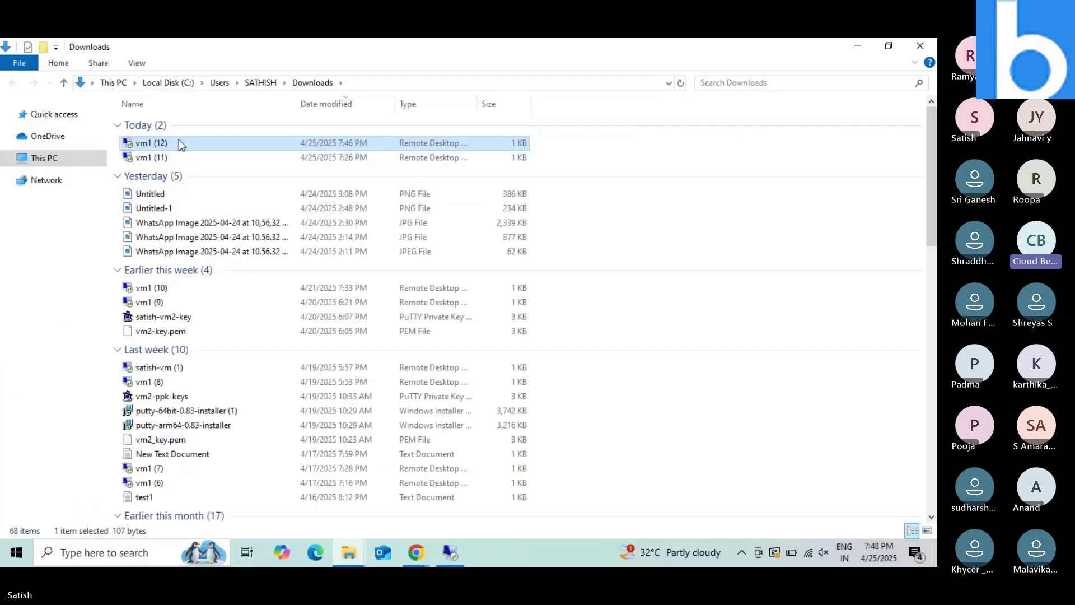
{"action": "right_click", "coordinate": [181, 141]}
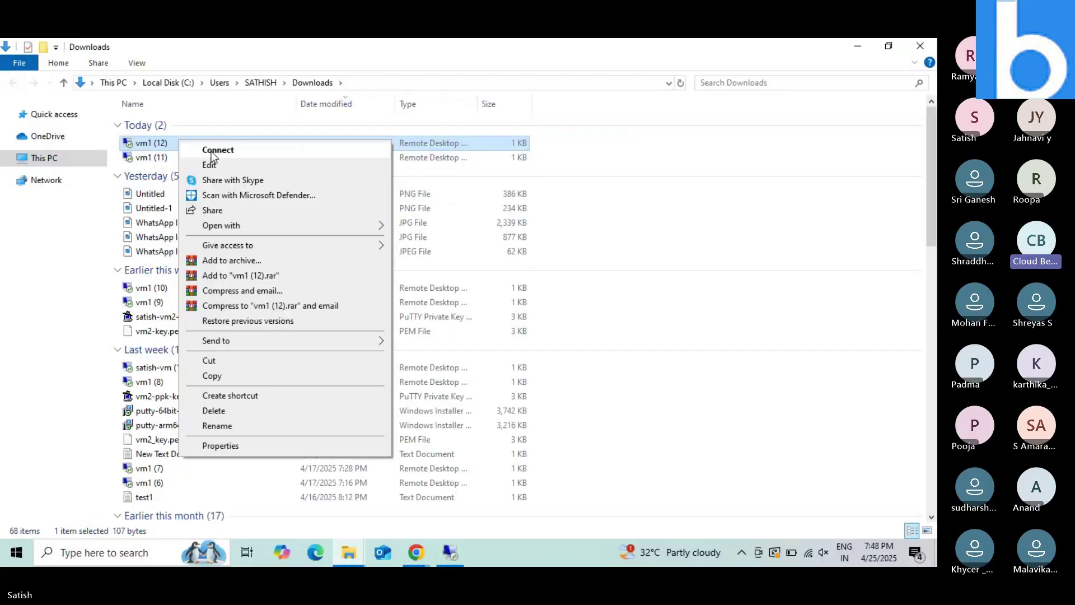
{"action": "mouse_move", "coordinate": [225, 223]}
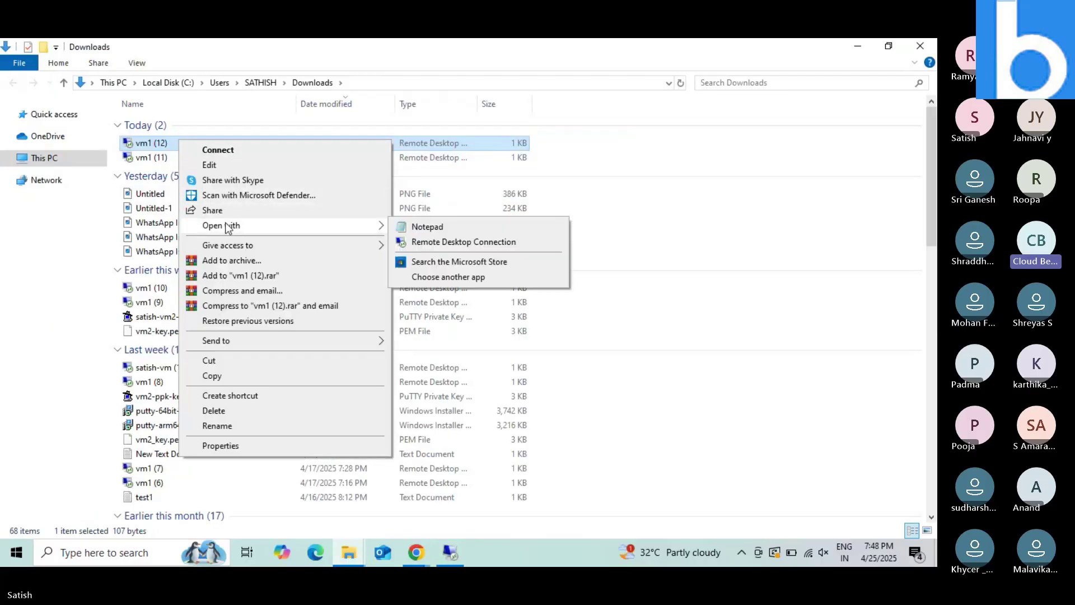
{"action": "left_click", "coordinate": [456, 227]}
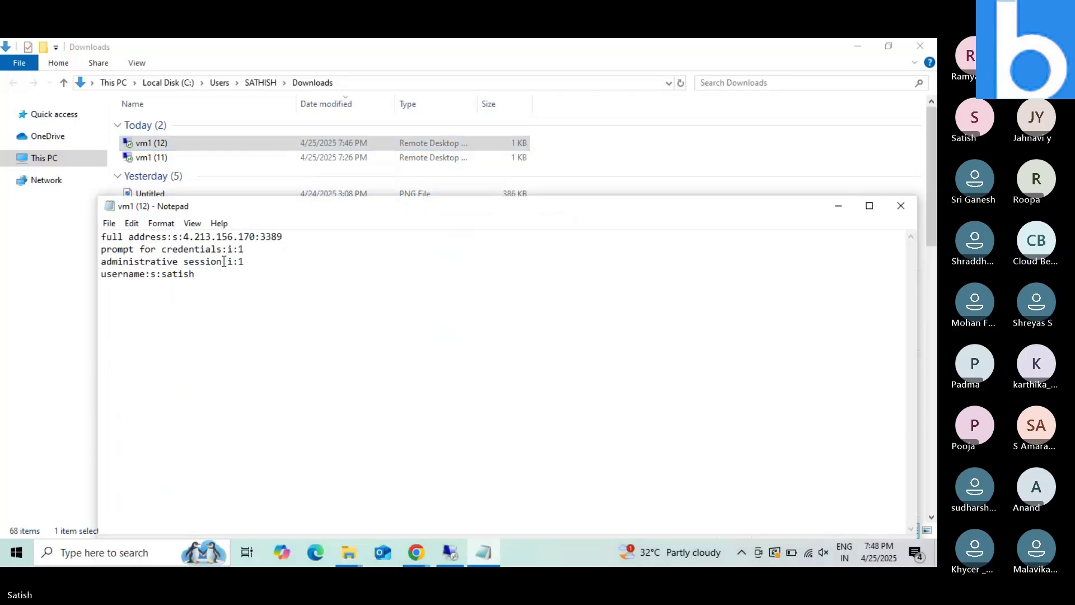
- Check the 4.213.156.170 address and username in the file, then close Notepad unchanged
{"action": "left_click_drag", "start_coordinate": [184, 237], "coordinate": [253, 241]}
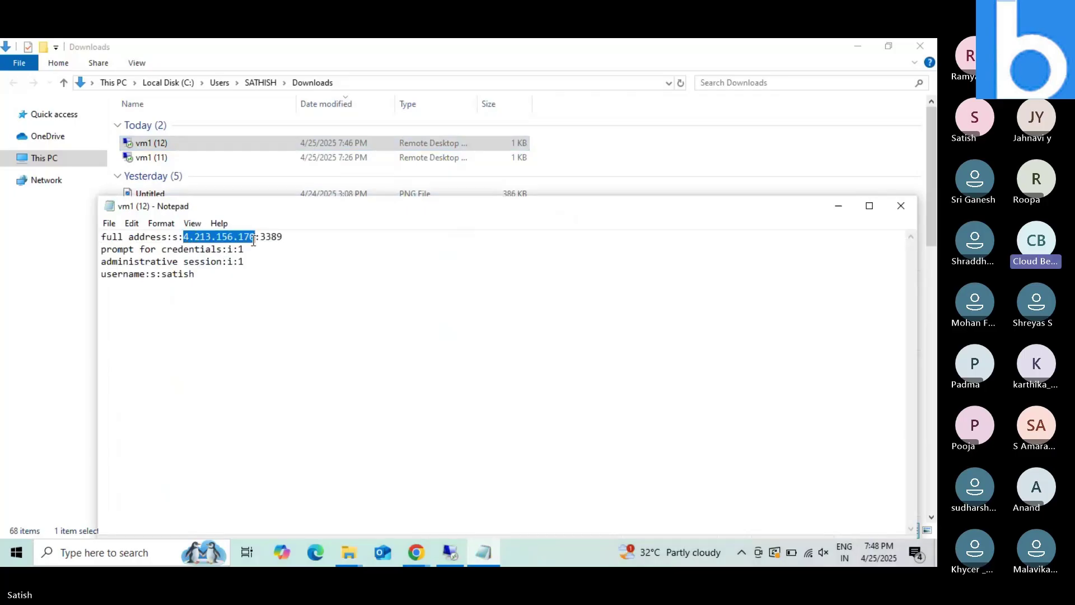
{"action": "mouse_move", "coordinate": [451, 558]}
{"action": "left_click_drag", "start_coordinate": [161, 274], "coordinate": [196, 275]}
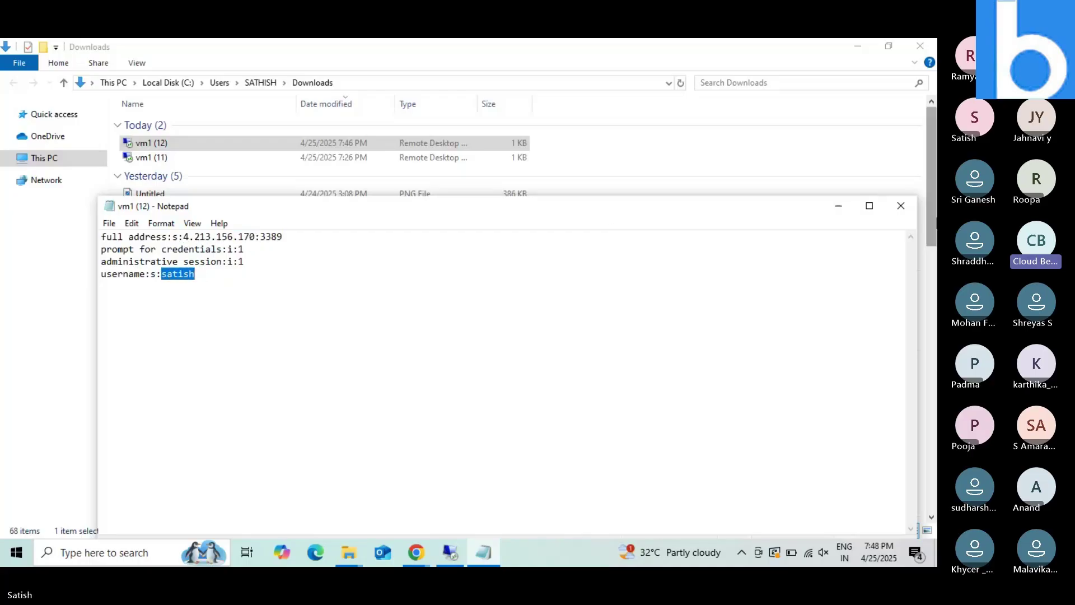
{"action": "left_click", "coordinate": [901, 205]}
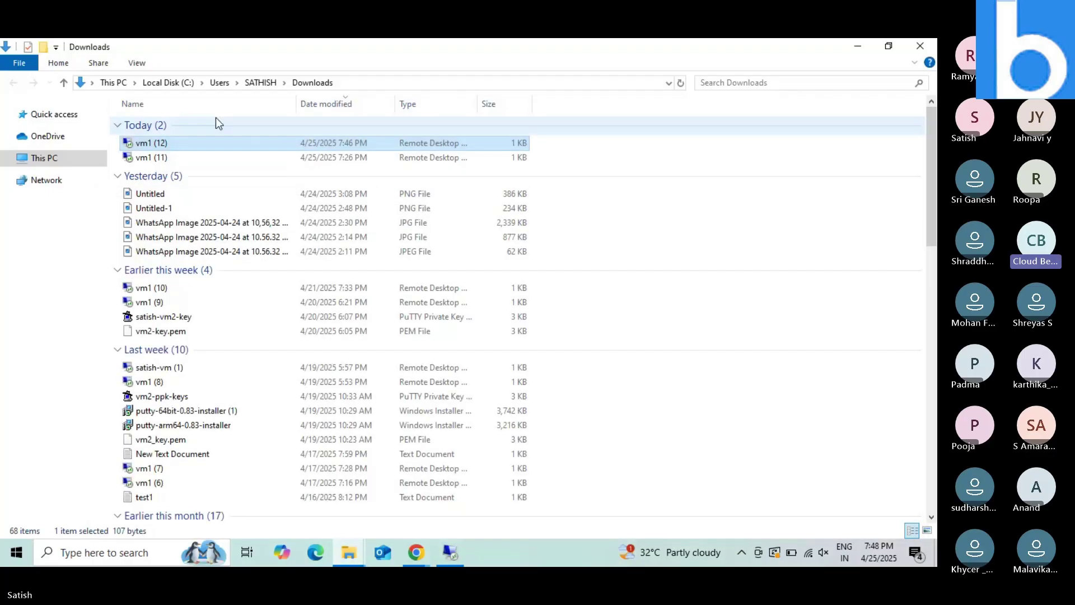
- Launch vm1 (12).rdp, accept the unknown-publisher warning and sign in with the account password
{"action": "double_click", "coordinate": [188, 144]}
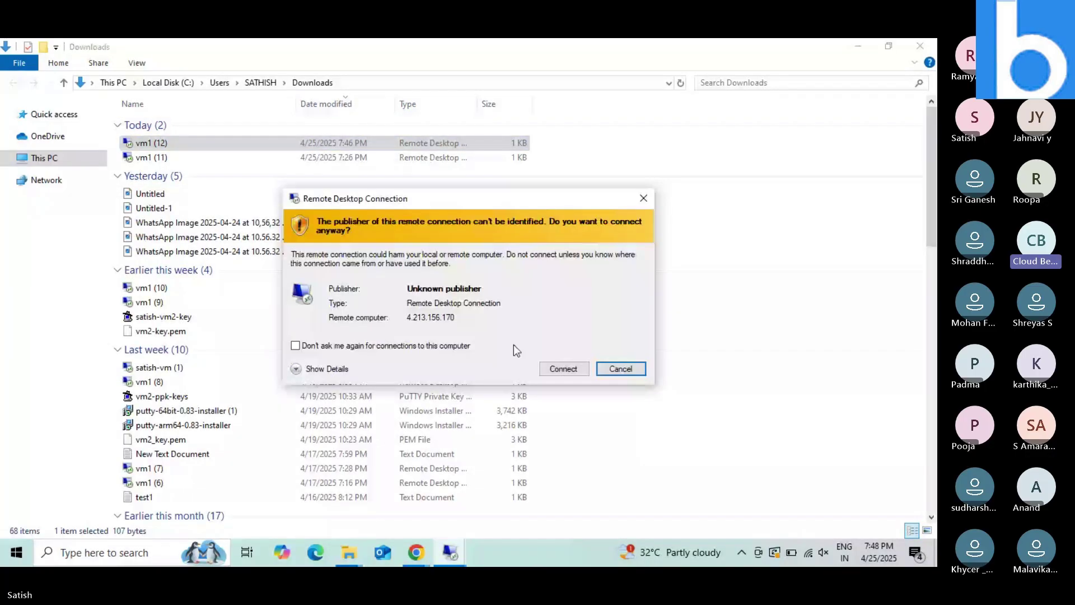
{"action": "left_click", "coordinate": [563, 368]}
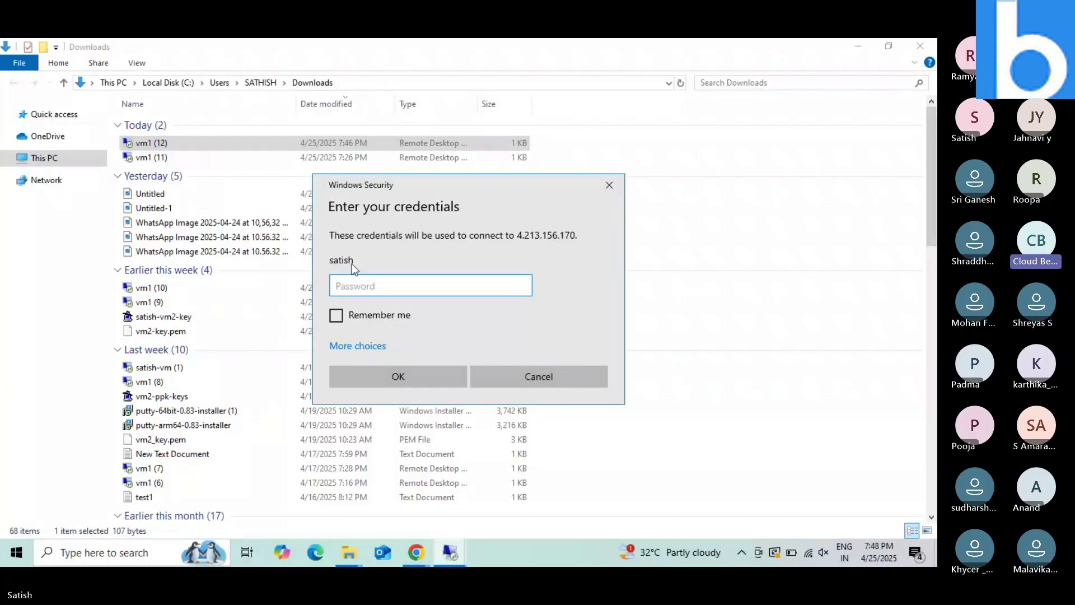
{"action": "key", "text": "Return"}
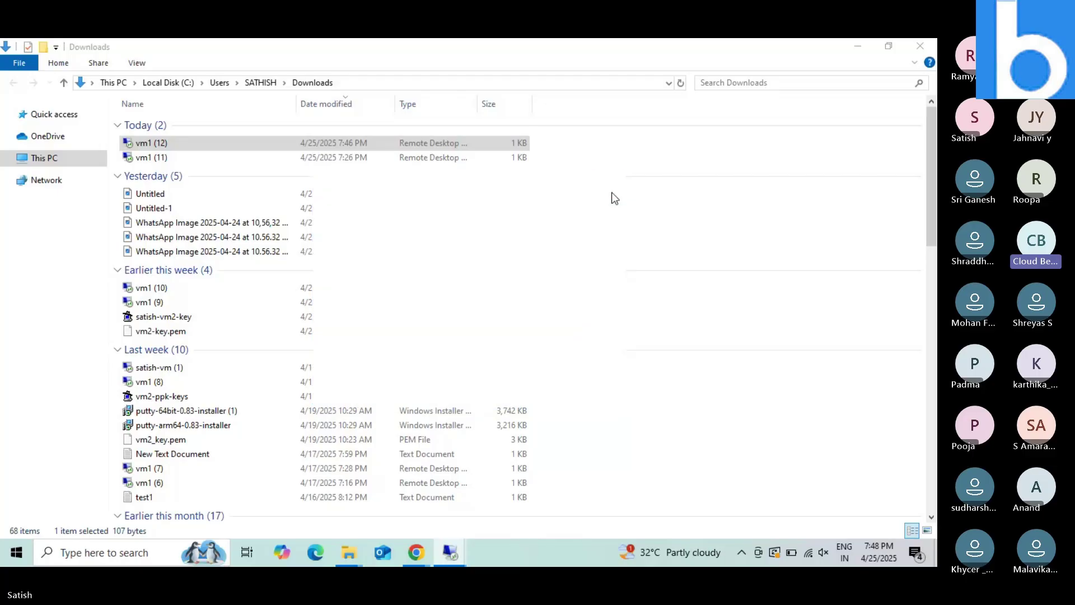
- Return to the Azure vm1 Connect page and start a new Remote Desktop Connection to 4.213.156.170
{"action": "left_click", "coordinate": [416, 556]}
{"action": "left_click", "coordinate": [436, 510]}
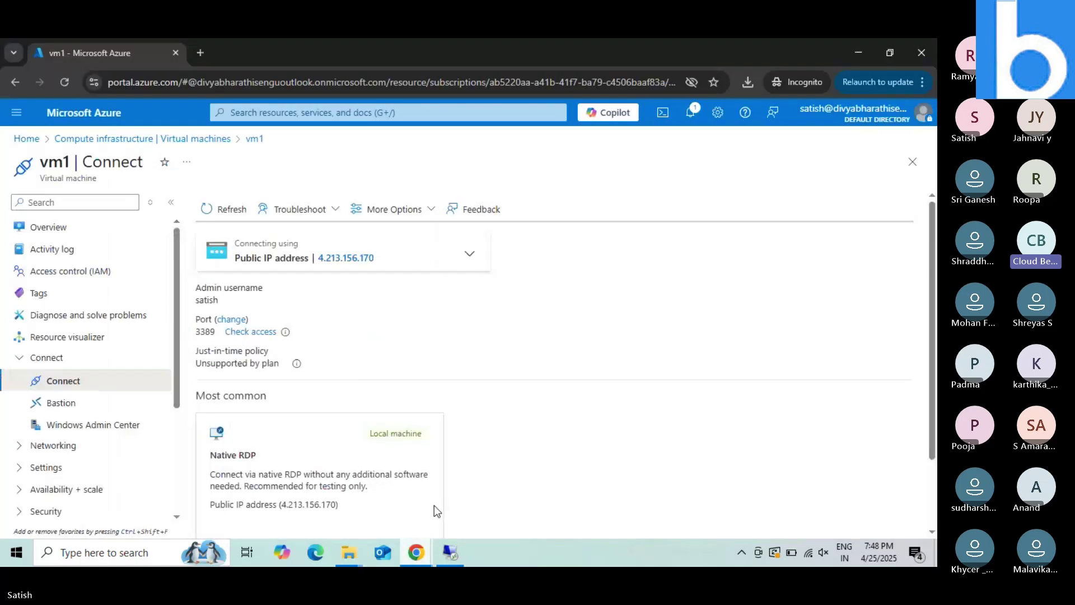
{"action": "left_click", "coordinate": [15, 553]}
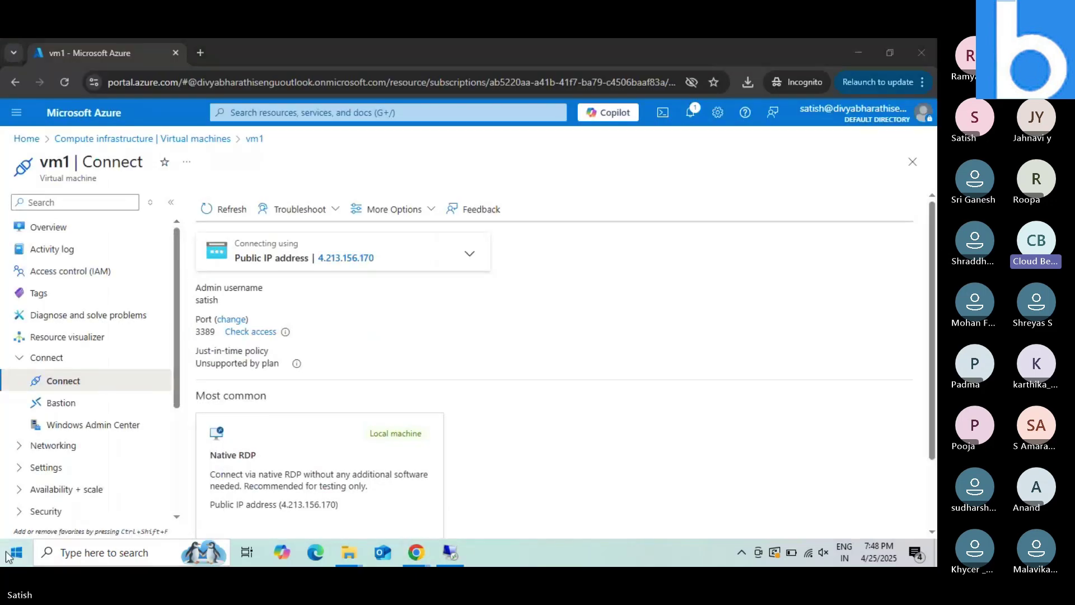
{"action": "type", "text": "rdp"}
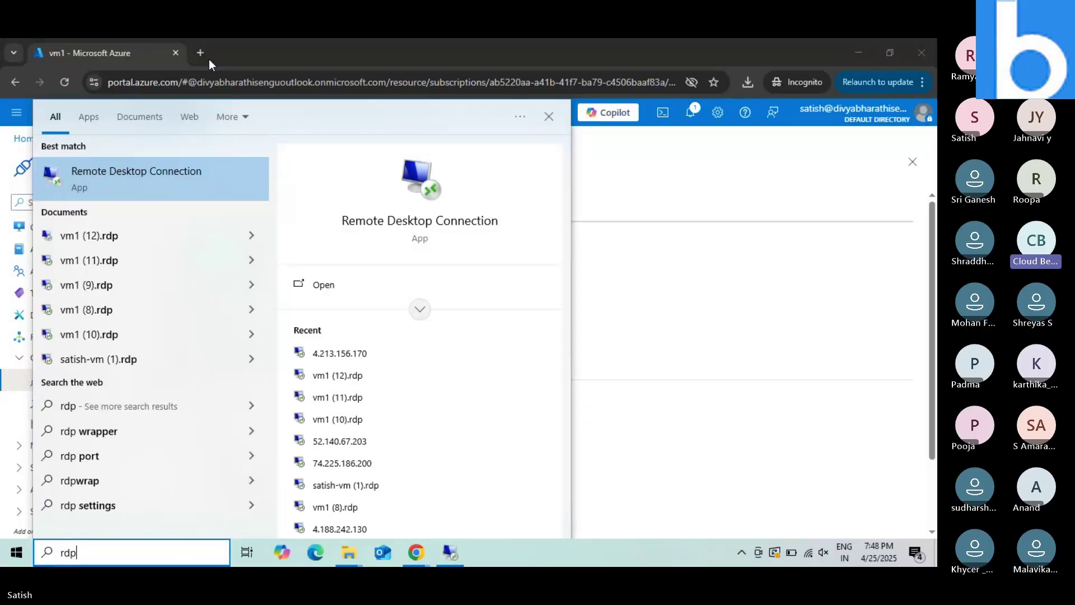
{"action": "left_click", "coordinate": [143, 175]}
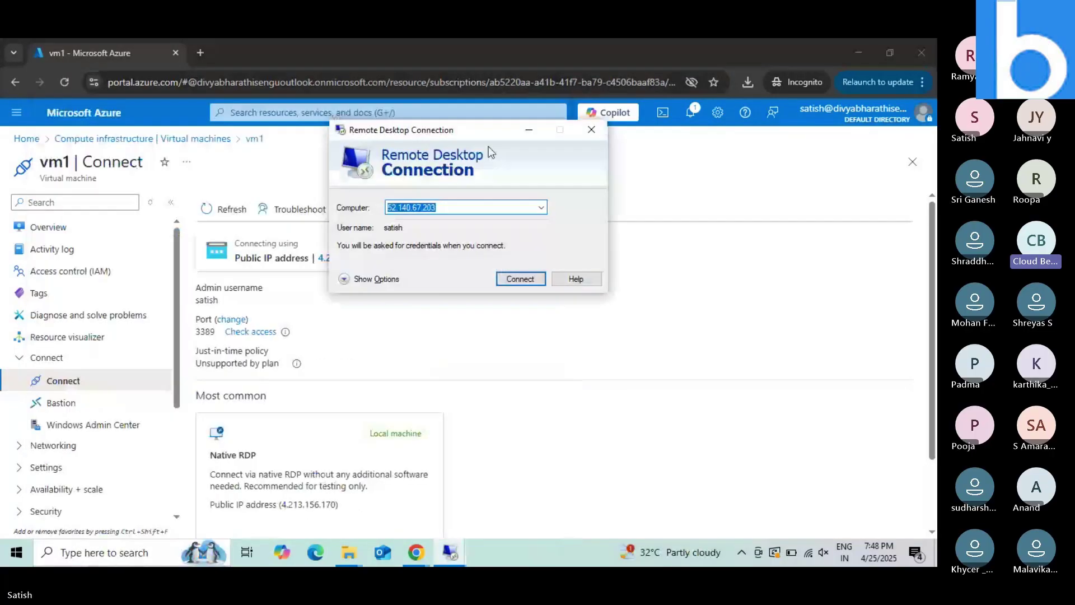
{"action": "left_click_drag", "start_coordinate": [487, 135], "coordinate": [605, 211]}
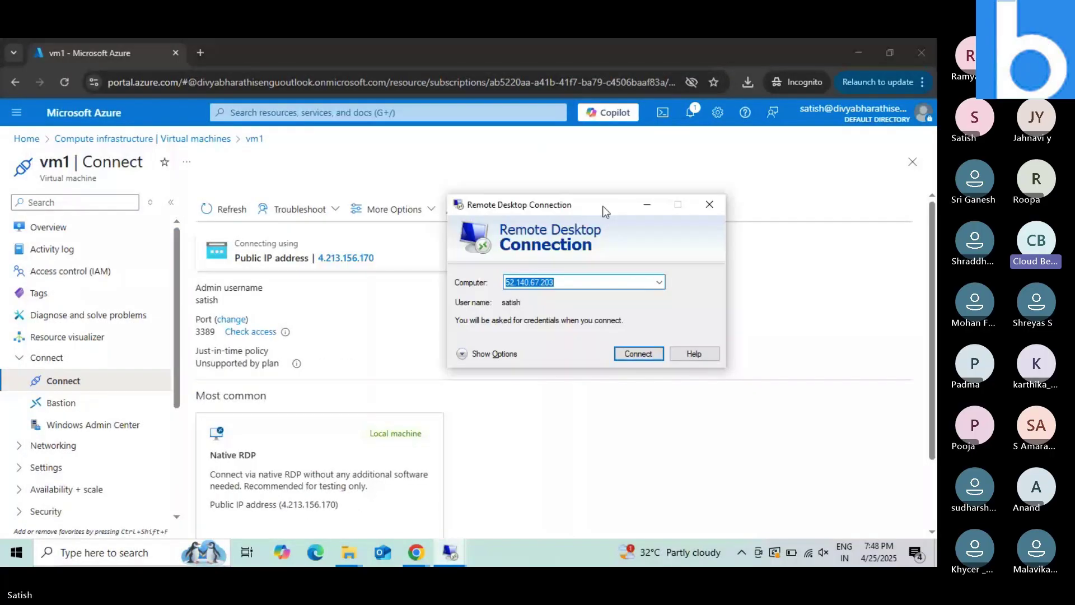
{"action": "type", "text": "4.213.15"}
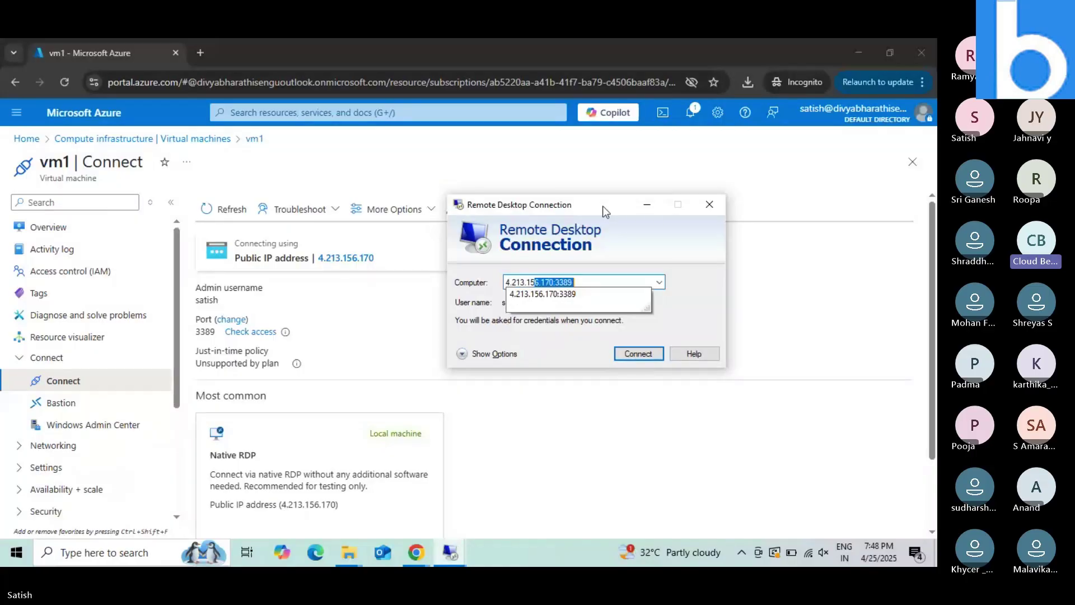
{"action": "type", "text": "6.170"}
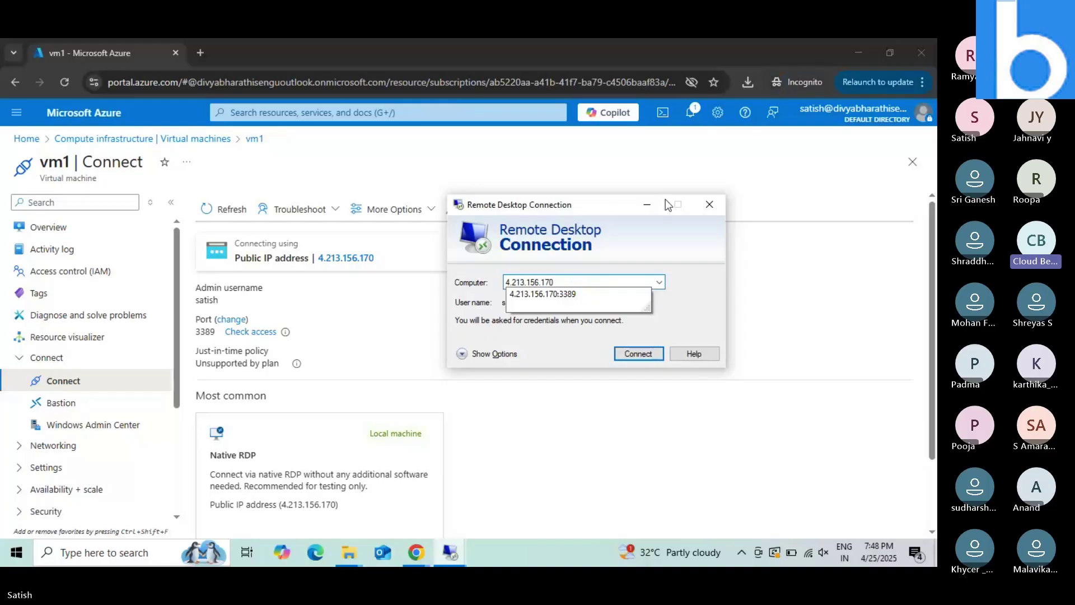
- Begin connecting with a different account, then cancel the sign-in and close Remote Desktop Connection
{"action": "key", "text": "Delete"}
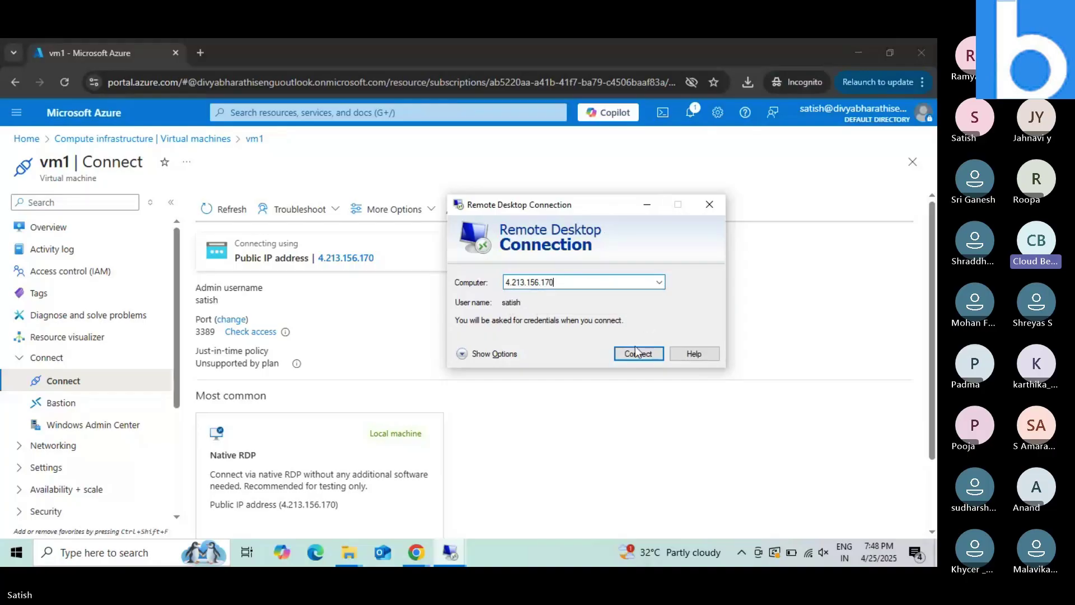
{"action": "left_click", "coordinate": [636, 352]}
{"action": "left_click", "coordinate": [462, 341]}
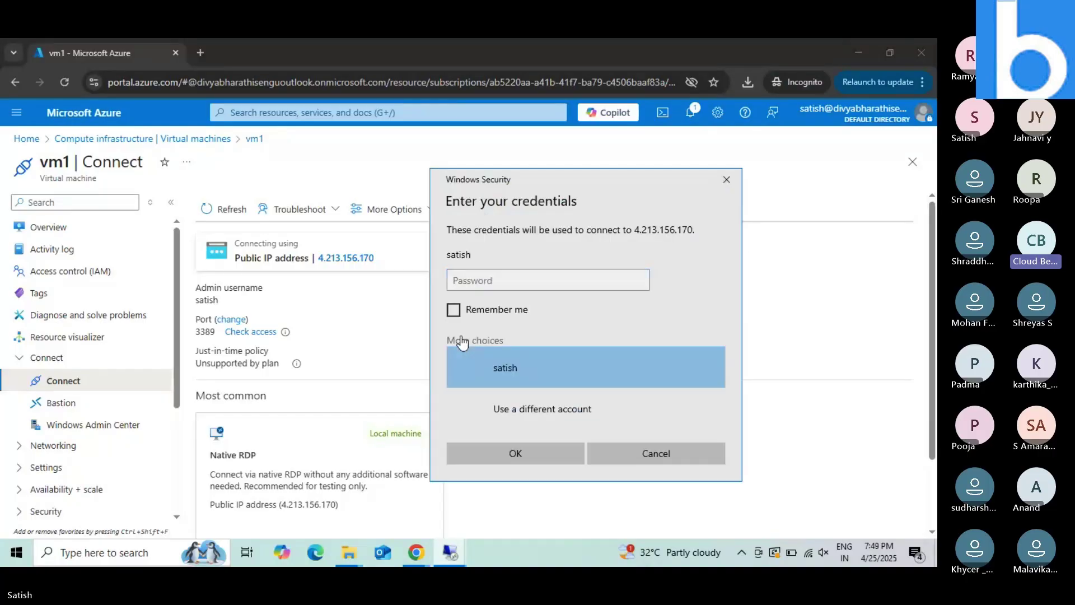
{"action": "left_click", "coordinate": [496, 407]}
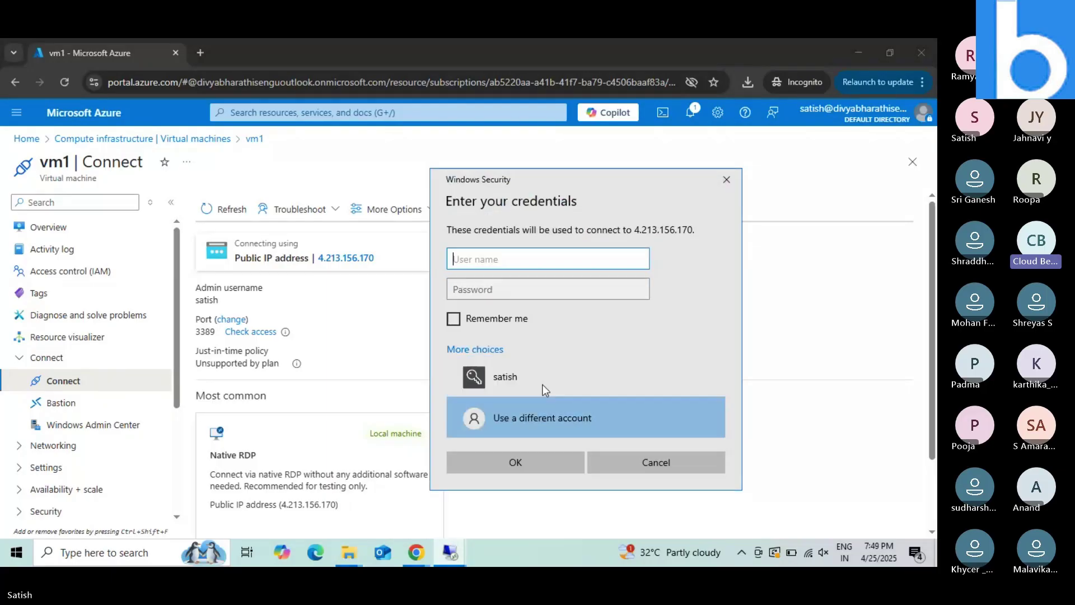
{"action": "left_click", "coordinate": [693, 471]}
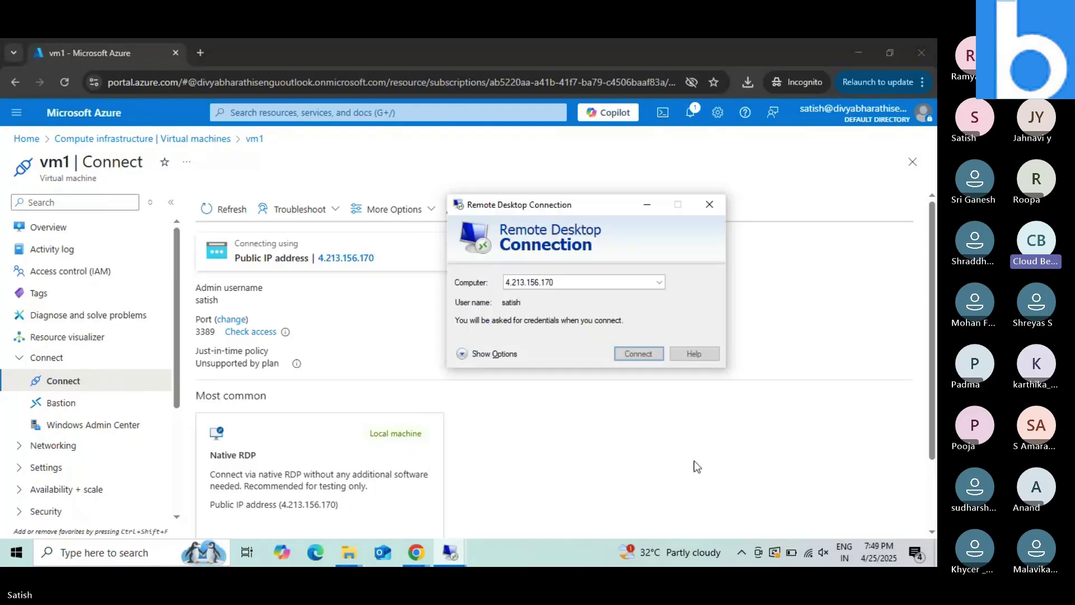
{"action": "left_click", "coordinate": [698, 206]}
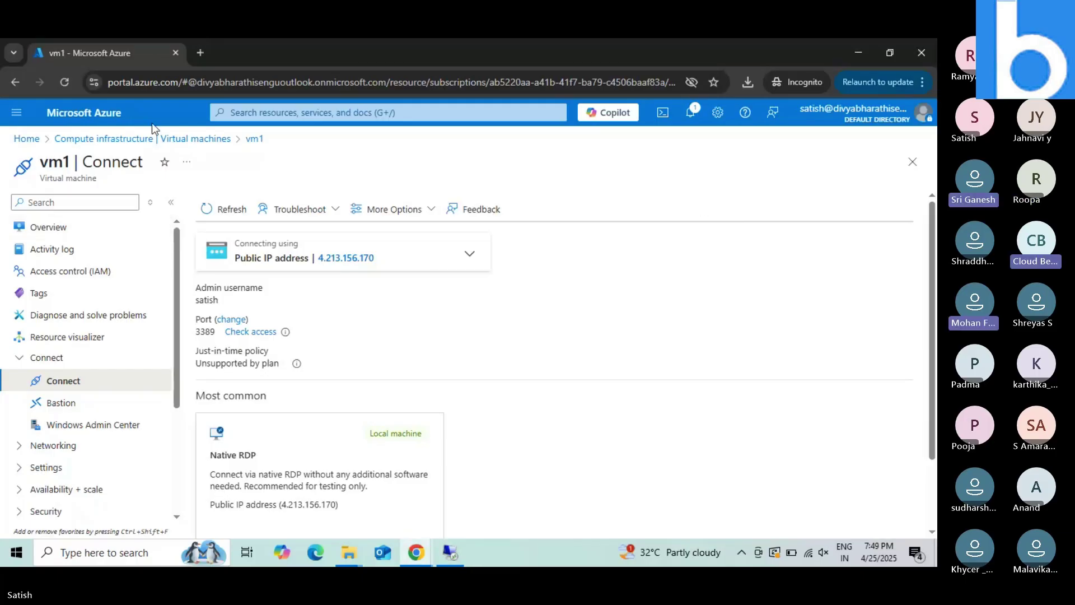
- Open vm2's overview from the Virtual machines list, keeping the vm1 remote session minimized
{"action": "left_click", "coordinate": [120, 139]}
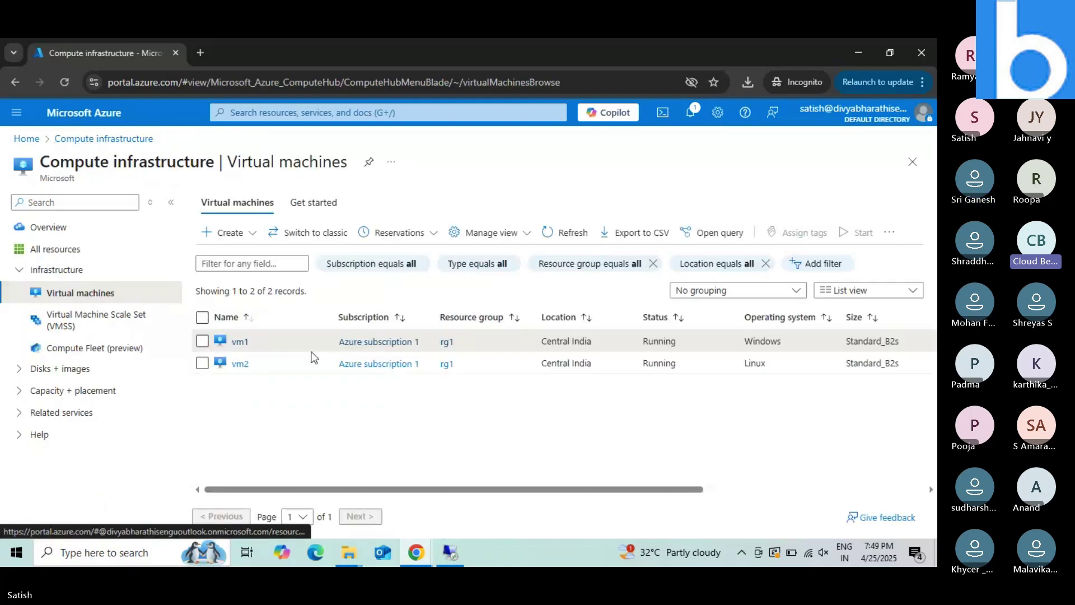
{"action": "left_click", "coordinate": [239, 365]}
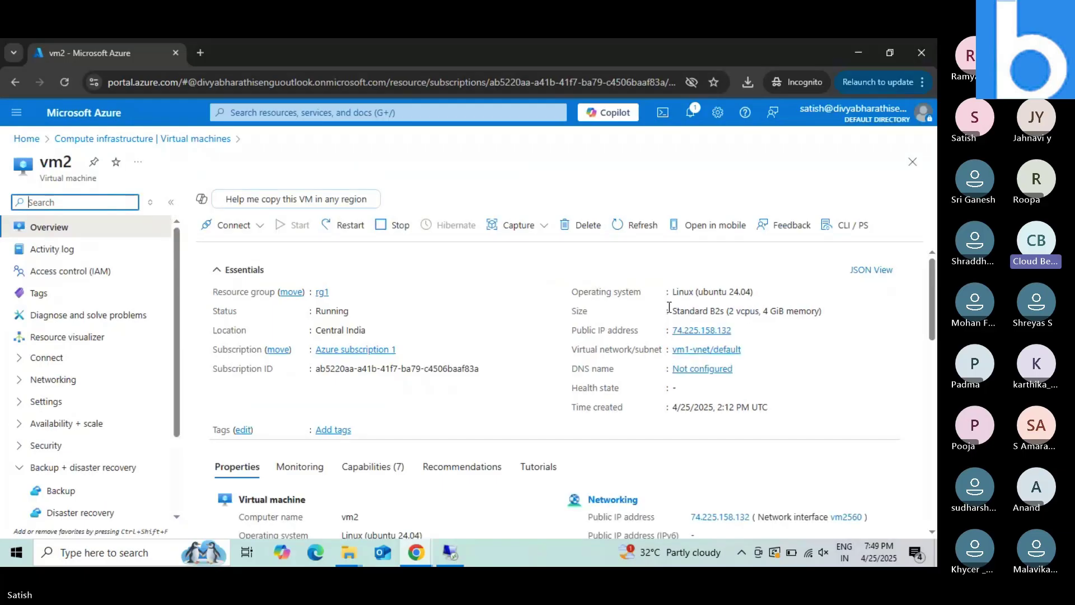
{"action": "left_click", "coordinate": [452, 552]}
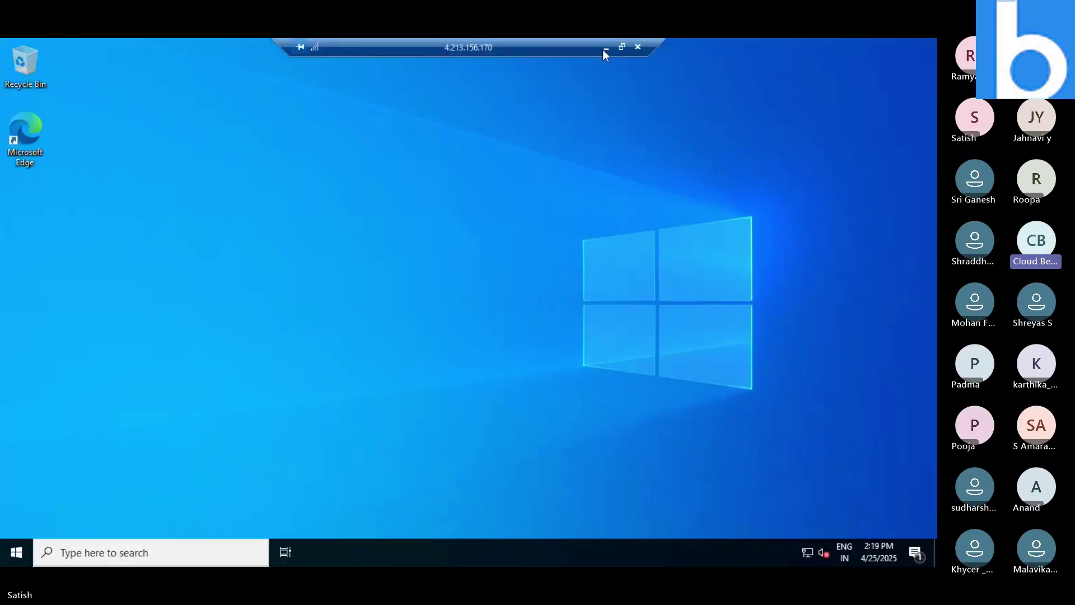
{"action": "left_click", "coordinate": [607, 49]}
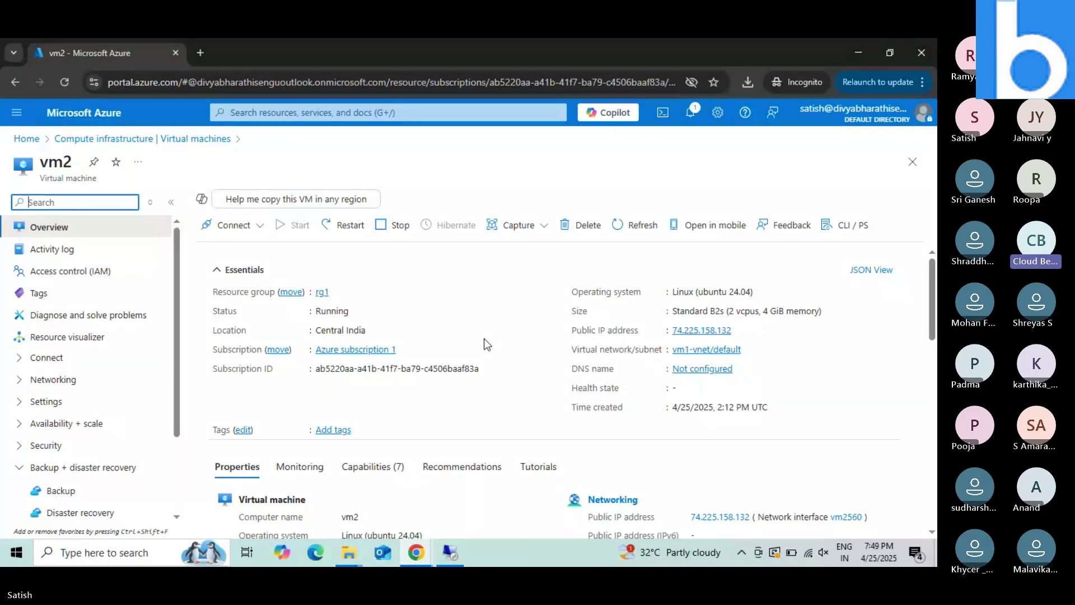
- Launch PuTTY from the app list and position its configuration window beside vm2's overview
{"action": "left_click", "coordinate": [4, 560]}
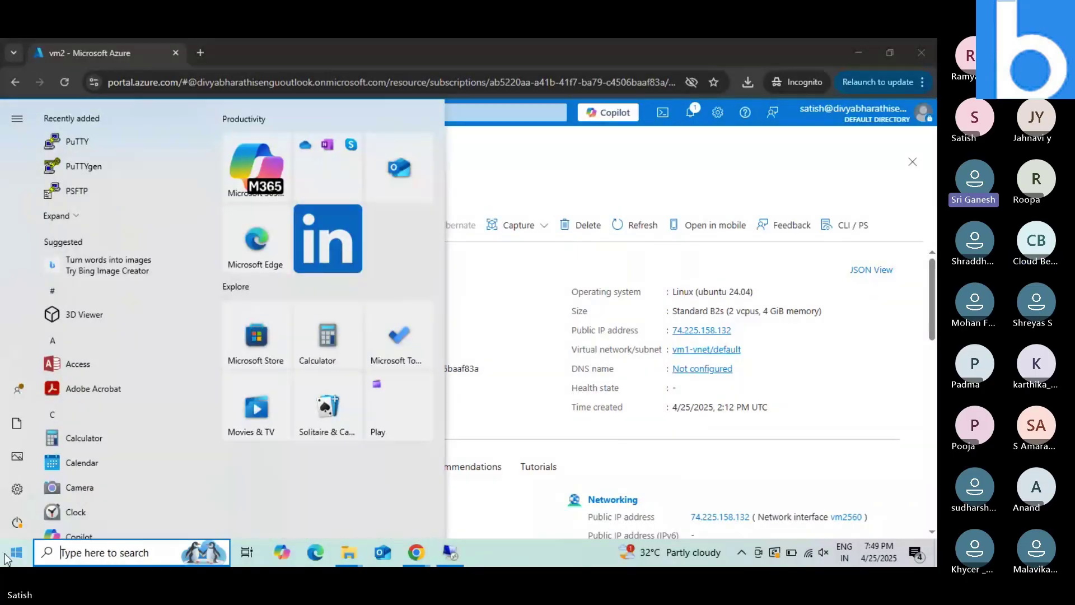
{"action": "left_click", "coordinate": [67, 143]}
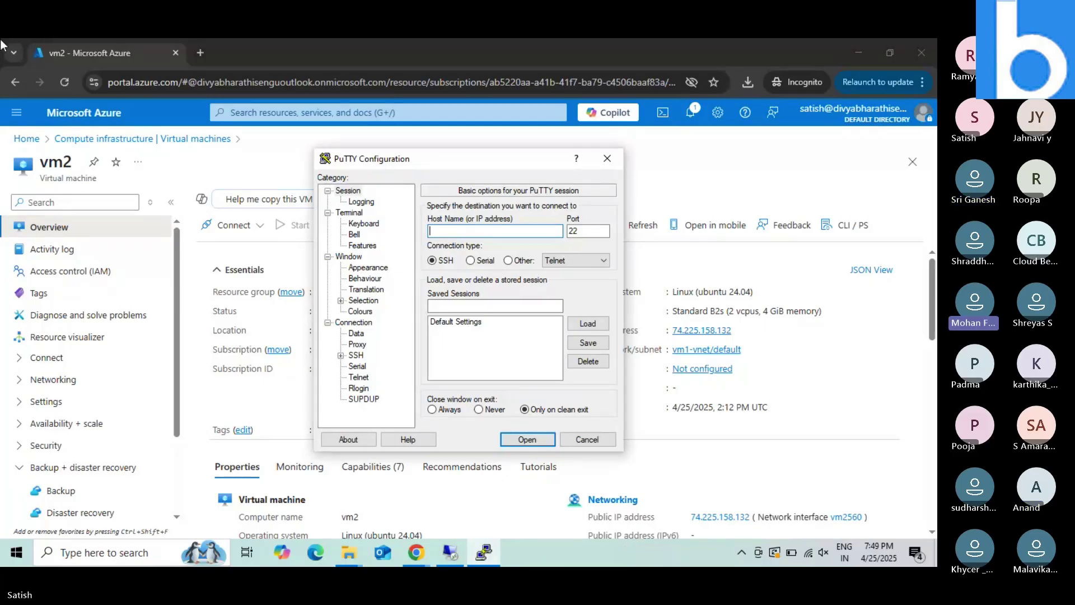
{"action": "left_click_drag", "start_coordinate": [411, 162], "coordinate": [327, 160]}
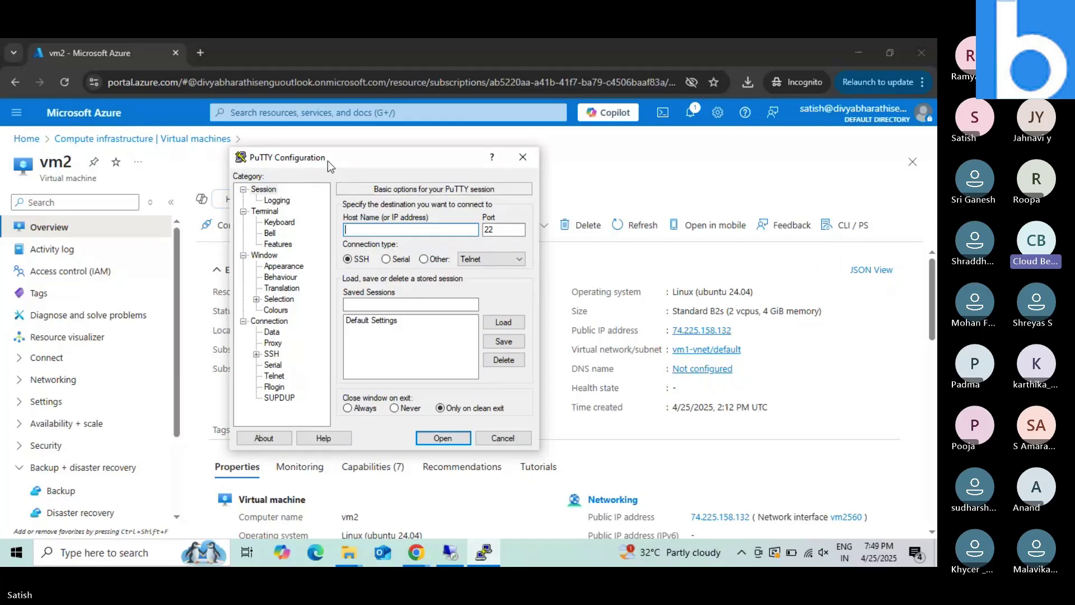
{"action": "left_click", "coordinate": [451, 553]}
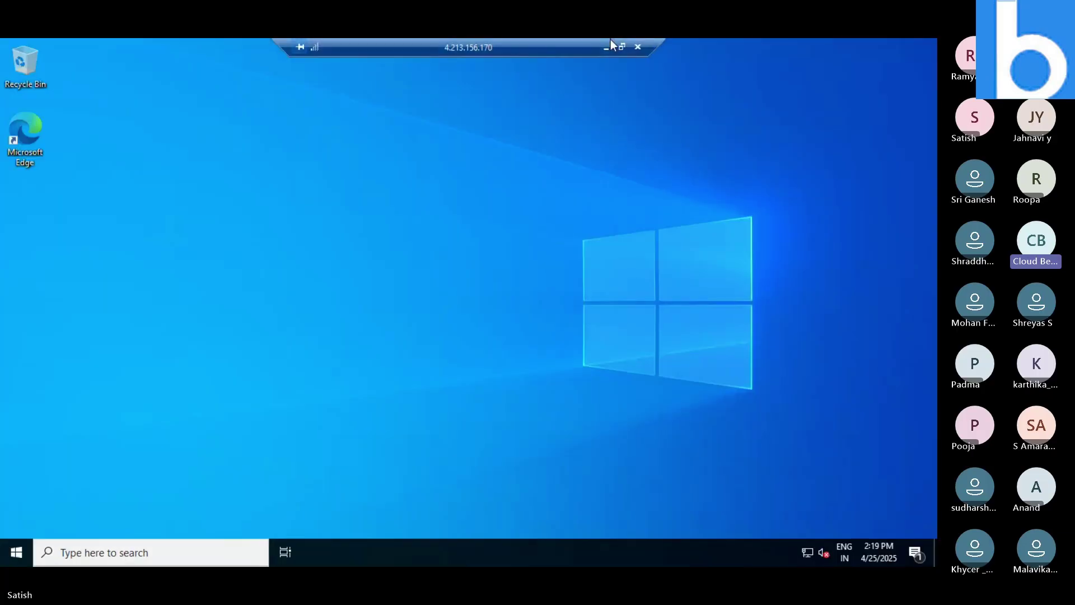
{"action": "left_click", "coordinate": [606, 49]}
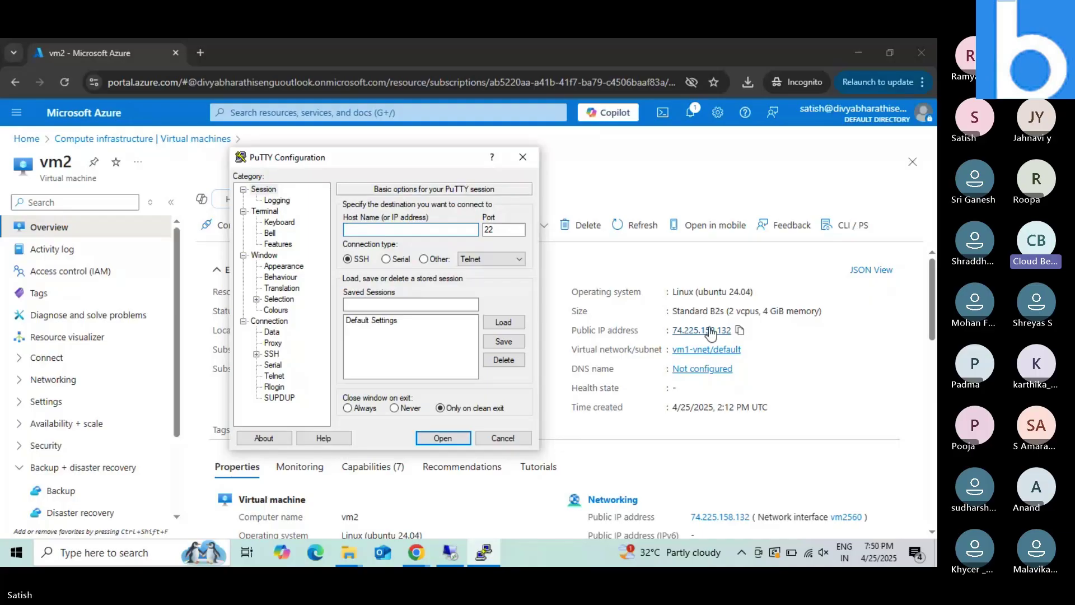
- Enter host 74.225.158.132, verify SSH on port 22, and open the connection
{"action": "type", "text": "74.225.158.132"}
{"action": "left_click", "coordinate": [502, 226]}
{"action": "left_click", "coordinate": [490, 229]}
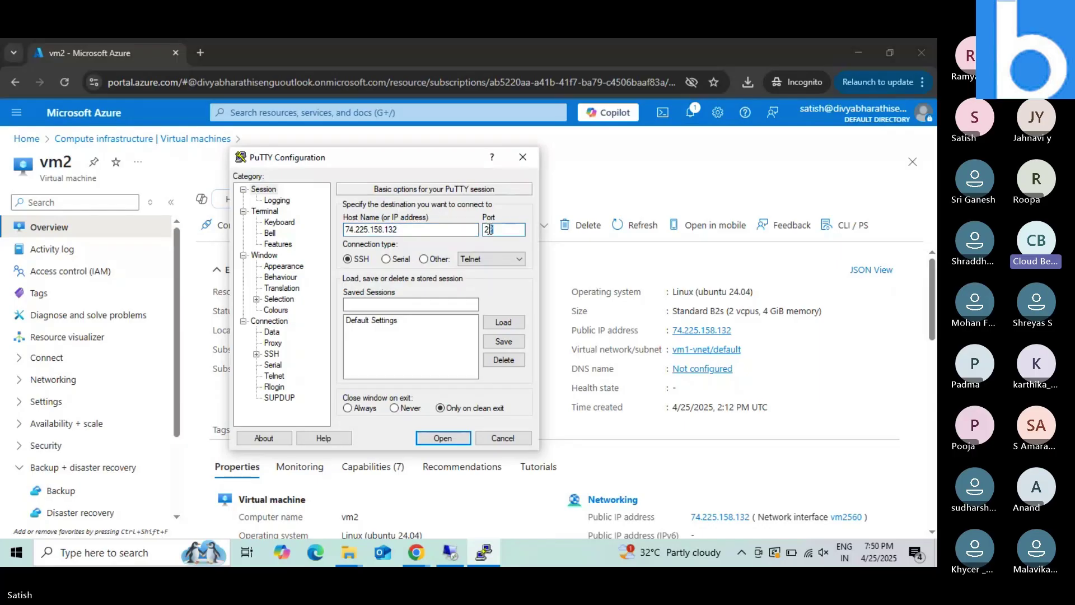
{"action": "double_click", "coordinate": [489, 229]}
{"action": "mouse_move", "coordinate": [451, 555]}
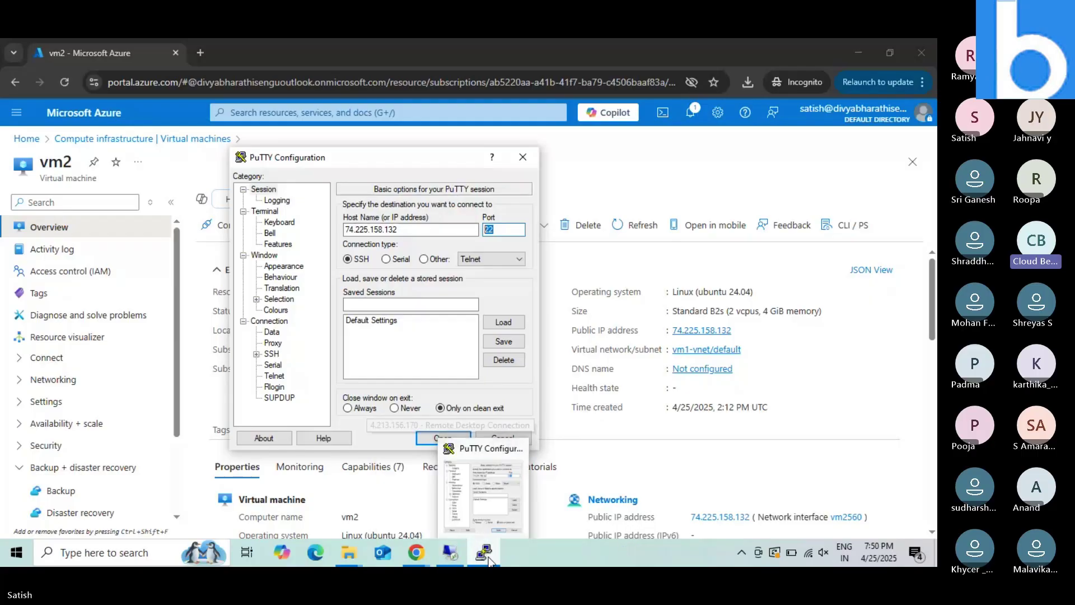
{"action": "left_click", "coordinate": [459, 231]}
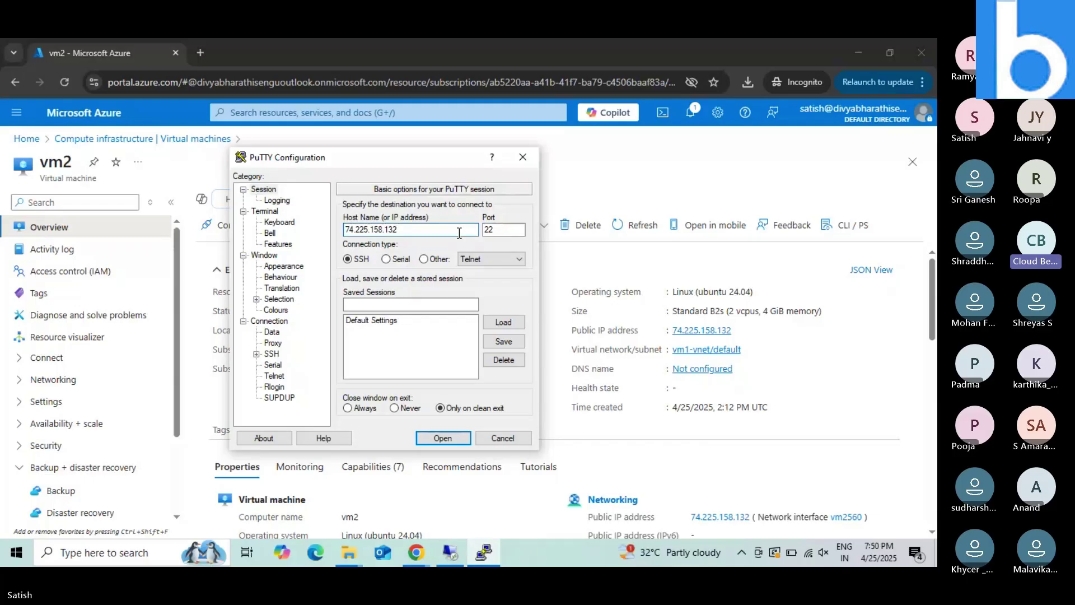
{"action": "mouse_move", "coordinate": [456, 555]}
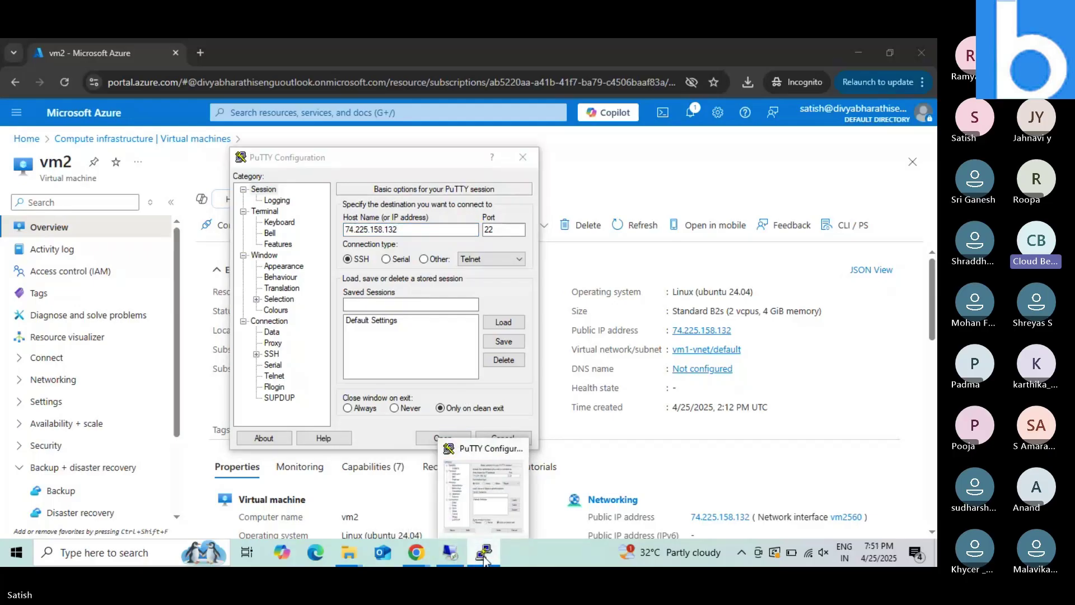
{"action": "left_click", "coordinate": [476, 351]}
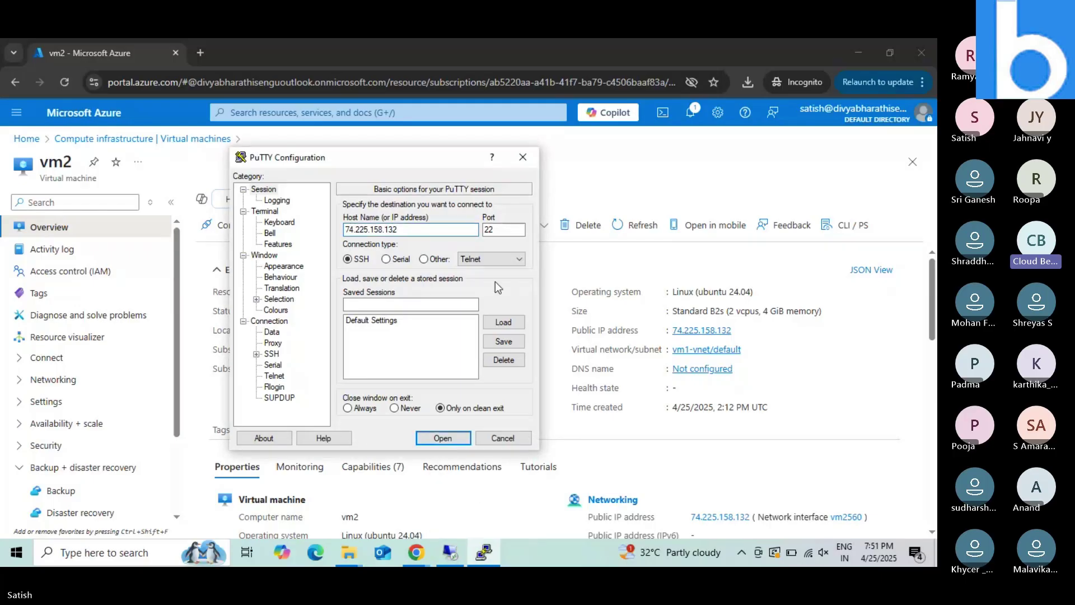
{"action": "left_click", "coordinate": [455, 226]}
{"action": "left_click", "coordinate": [504, 228]}
{"action": "left_click", "coordinate": [448, 440]}
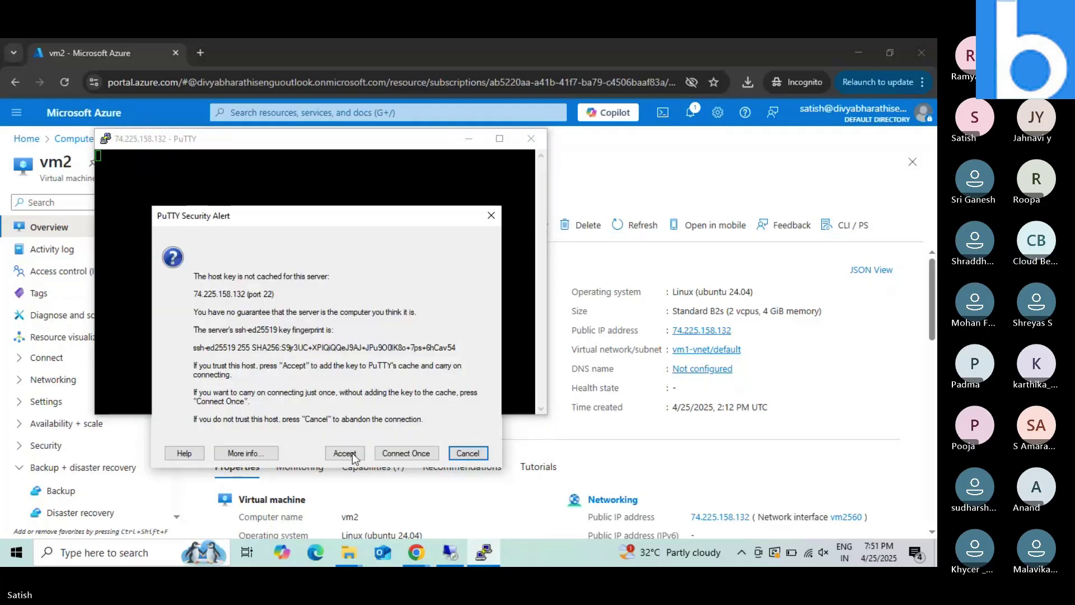
- Accept vm2's host key, log in with the username and password, and maximize the terminal
{"action": "left_click", "coordinate": [333, 454]}
{"action": "left_click", "coordinate": [333, 459]}
{"action": "type", "text": "s"}
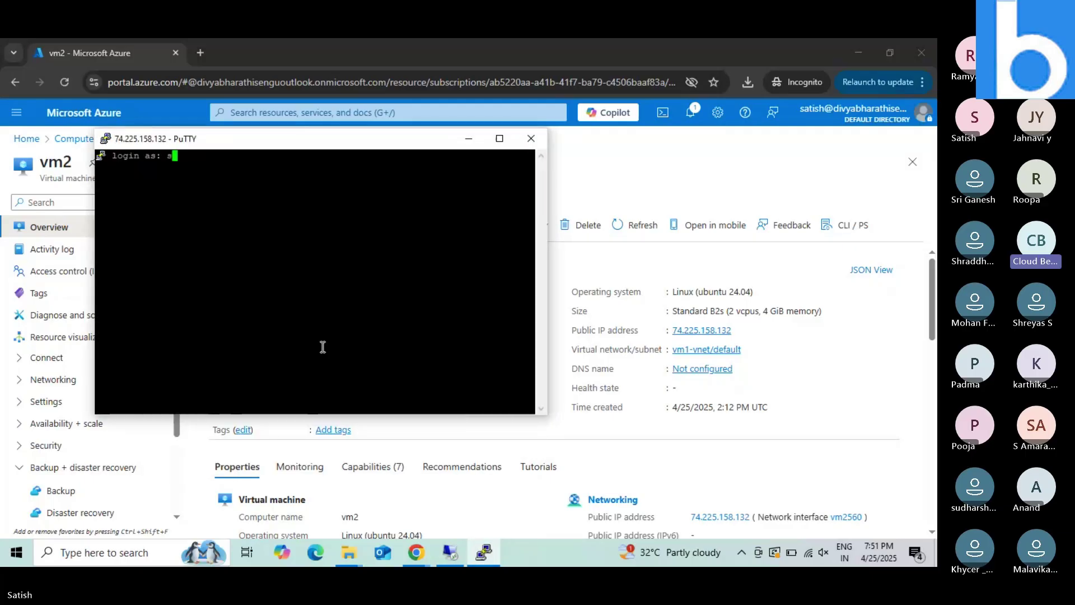
{"action": "type", "text": "atish"}
{"action": "key", "text": "Return"}
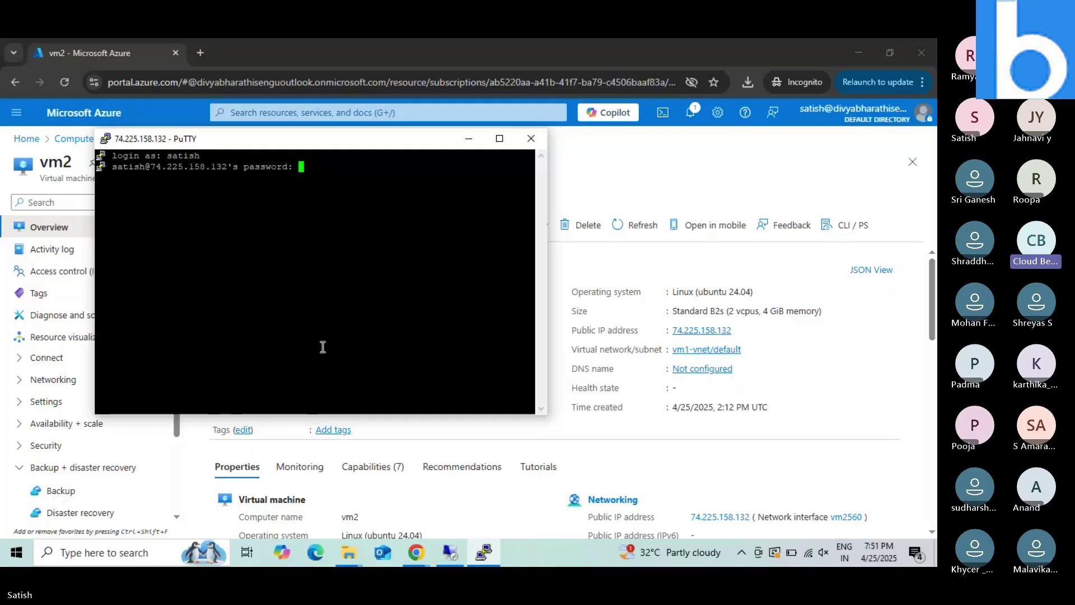
{"action": "key", "text": "Return"}
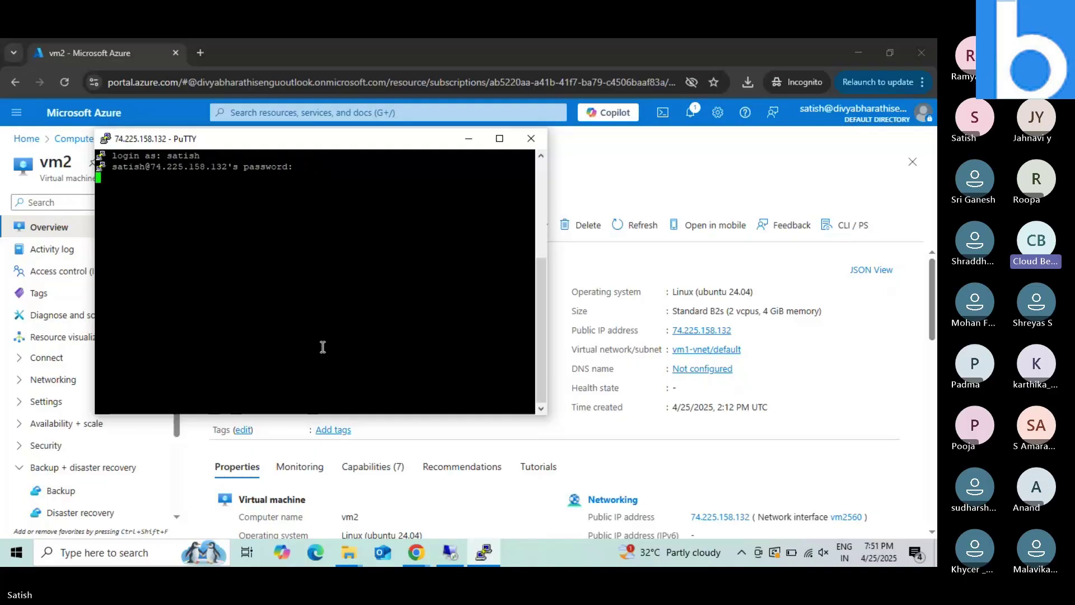
{"action": "left_click", "coordinate": [499, 140]}
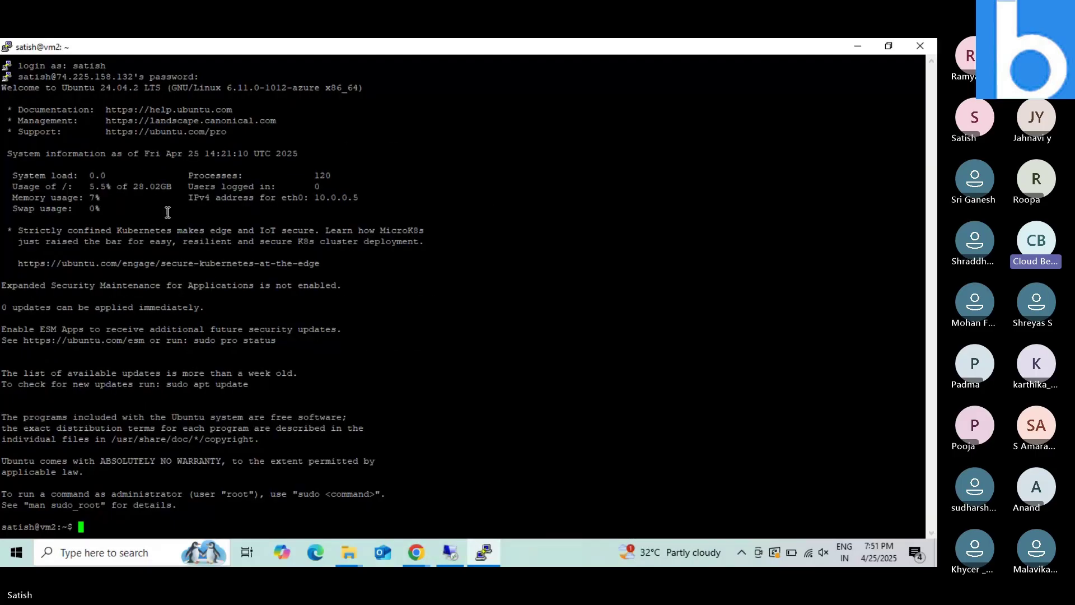
- Run sudo apt-get update on vm2, check the directory with pwd, and move up to /home
{"action": "type", "text": "sudo apt-get update"}
{"action": "key", "text": "Return"}
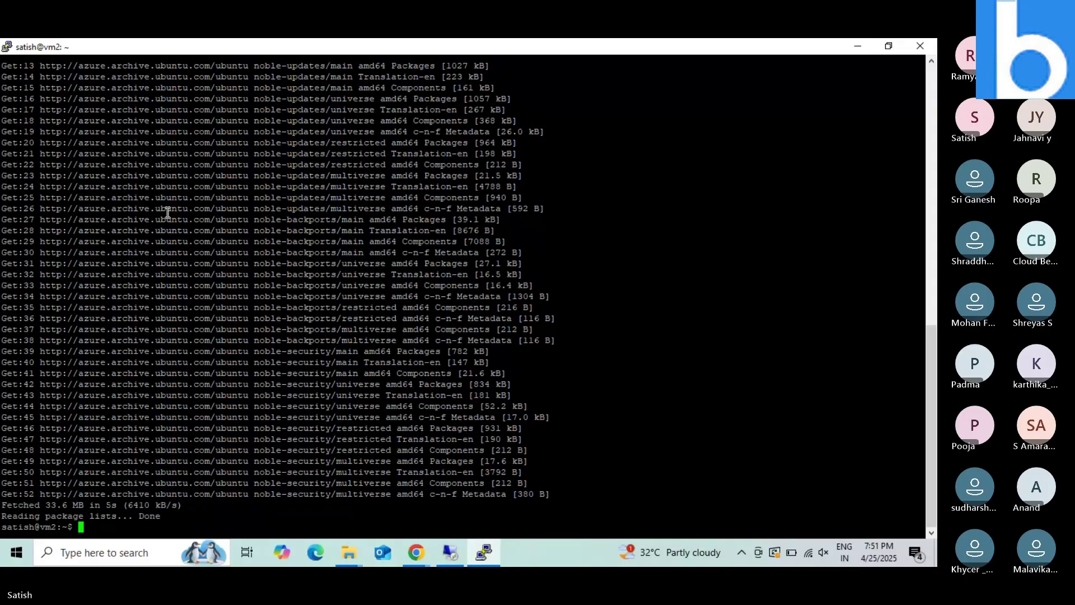
{"action": "type", "text": "pwd"}
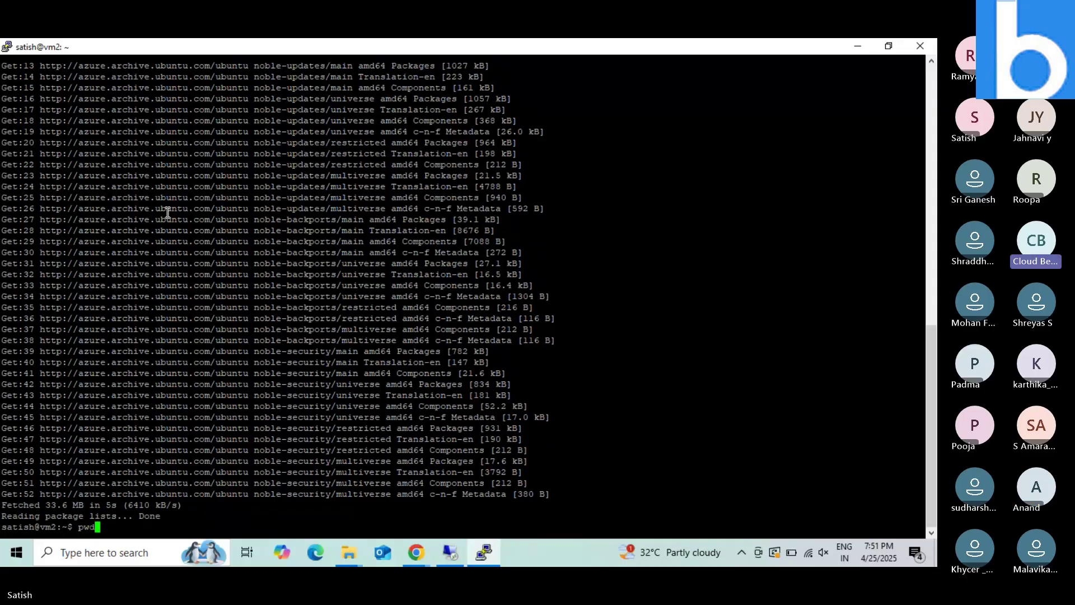
{"action": "key", "text": "Return"}
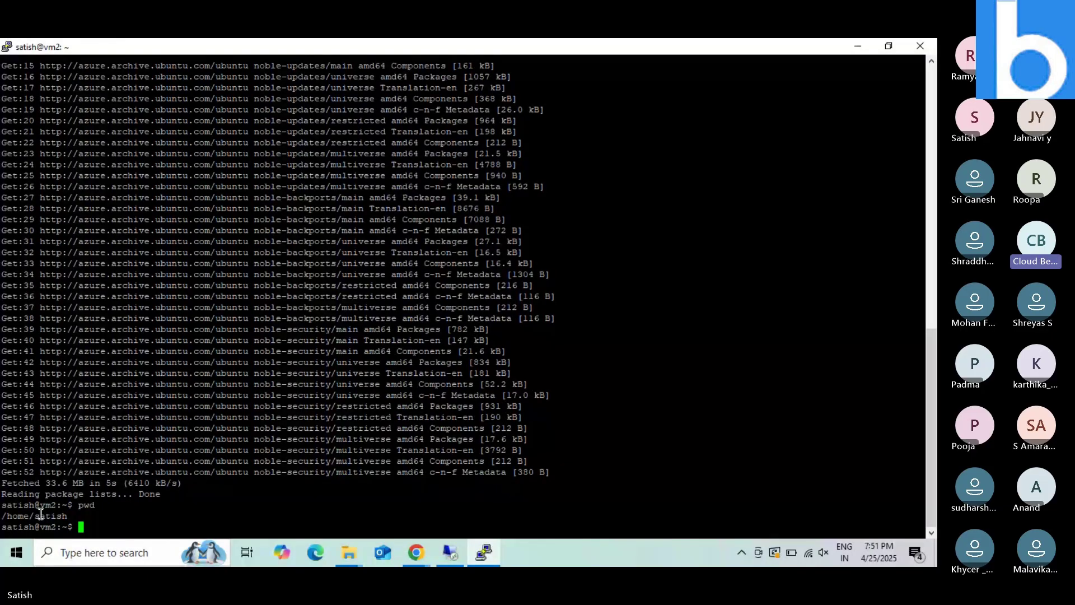
{"action": "type", "text": "cd .."}
{"action": "key", "text": "Return"}
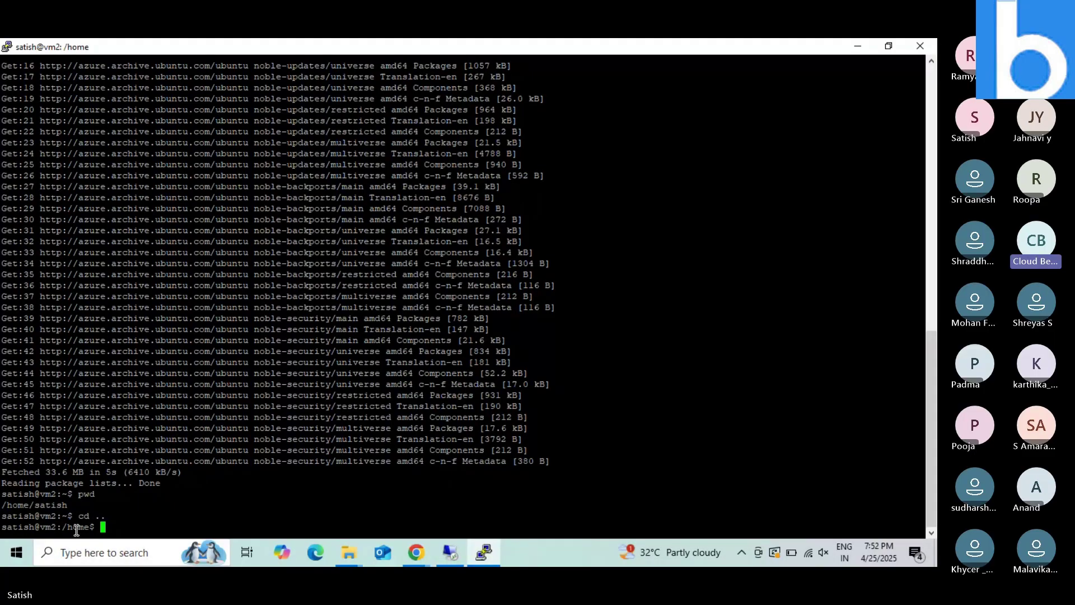
- Try creating azure and hello folders in /home, then create azure inside the user's home folder
{"action": "type", "text": "mkdir azure"}
{"action": "key", "text": "Return"}
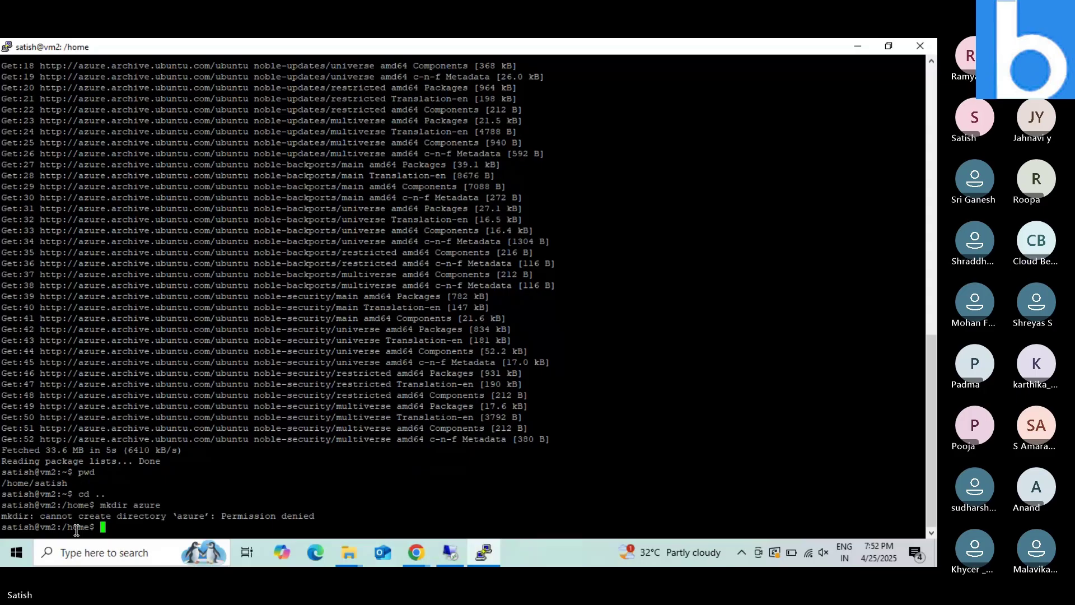
{"action": "type", "text": "mk"}
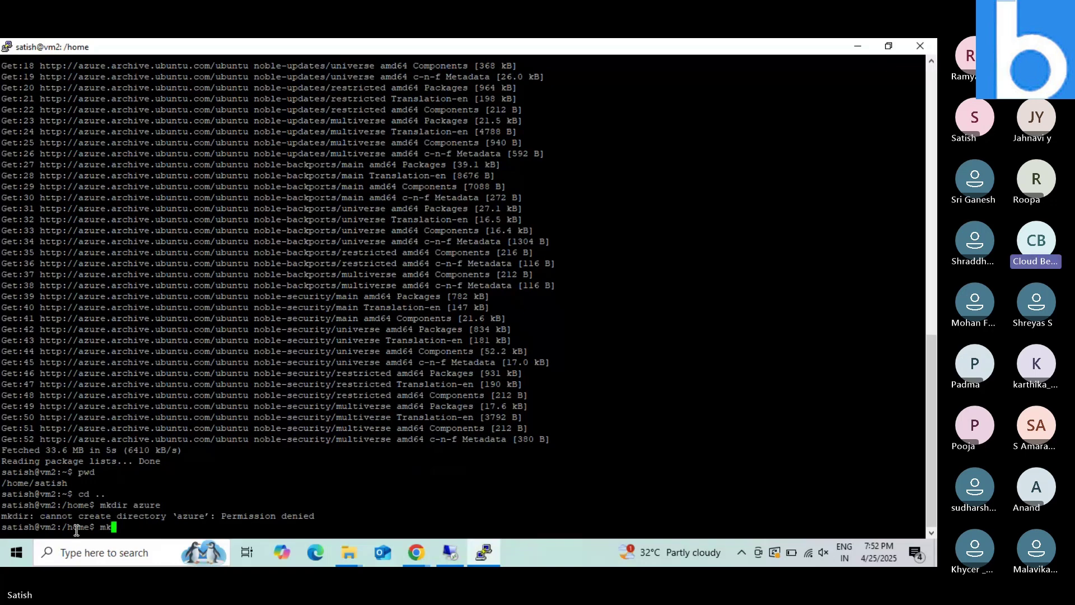
{"action": "type", "text": "dir"}
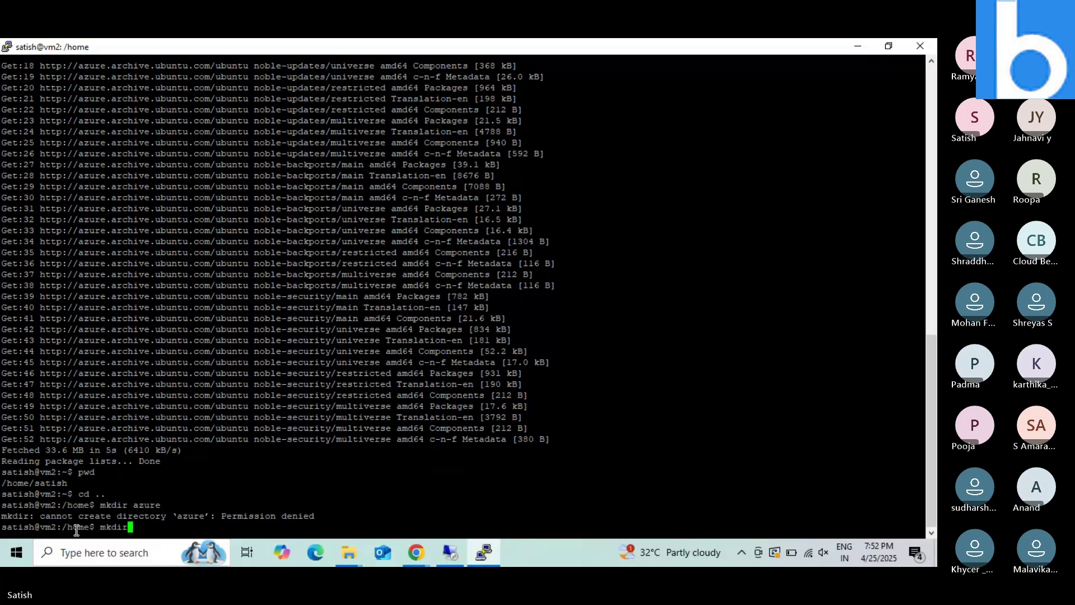
{"action": "type", "text": " he"}
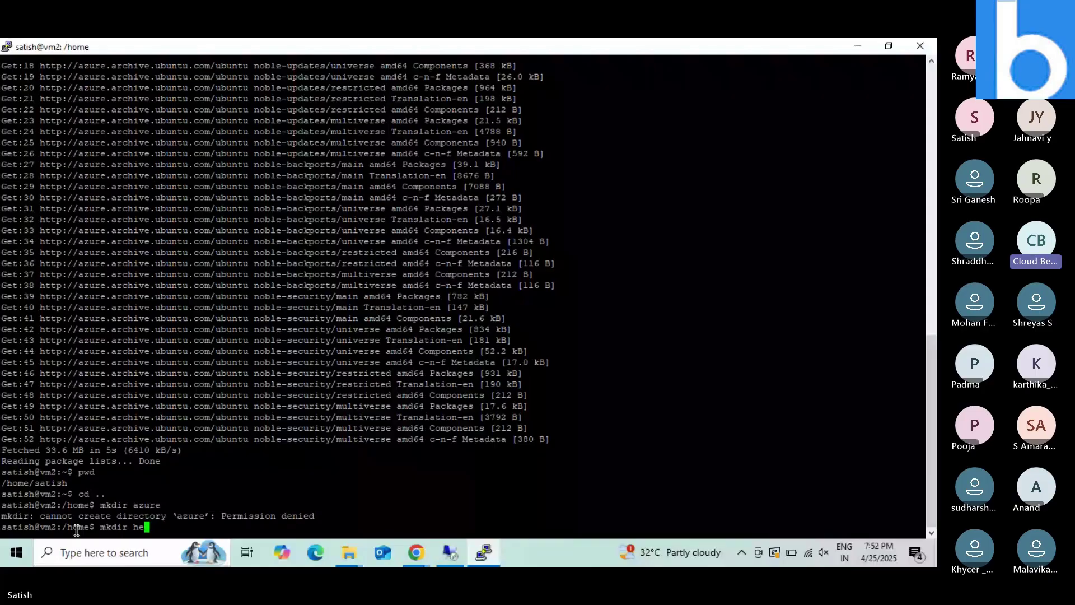
{"action": "type", "text": "llo"}
{"action": "key", "text": "Return"}
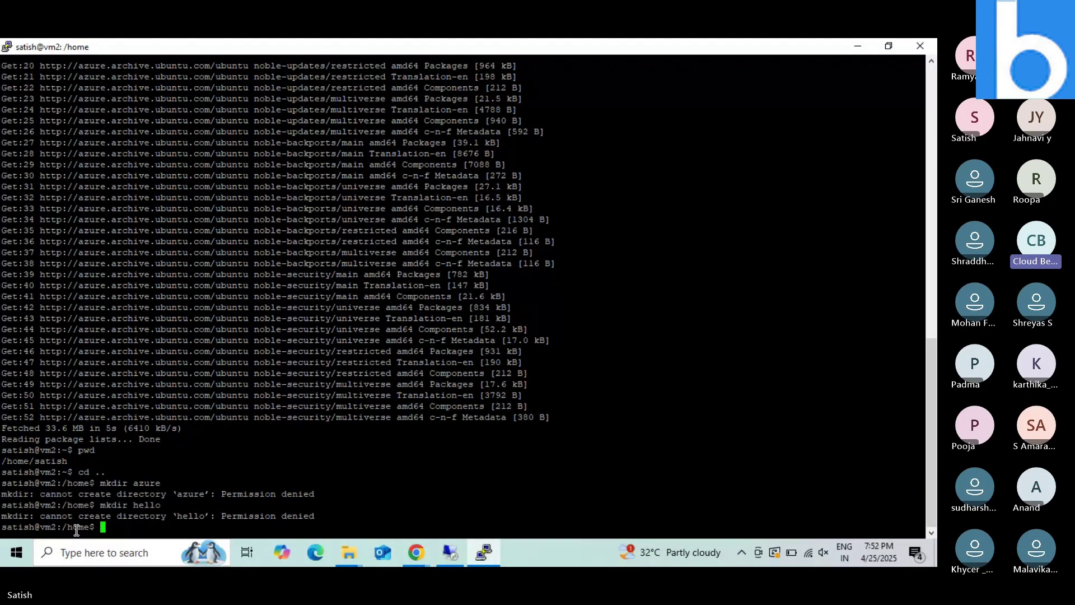
{"action": "type", "text": "cd"}
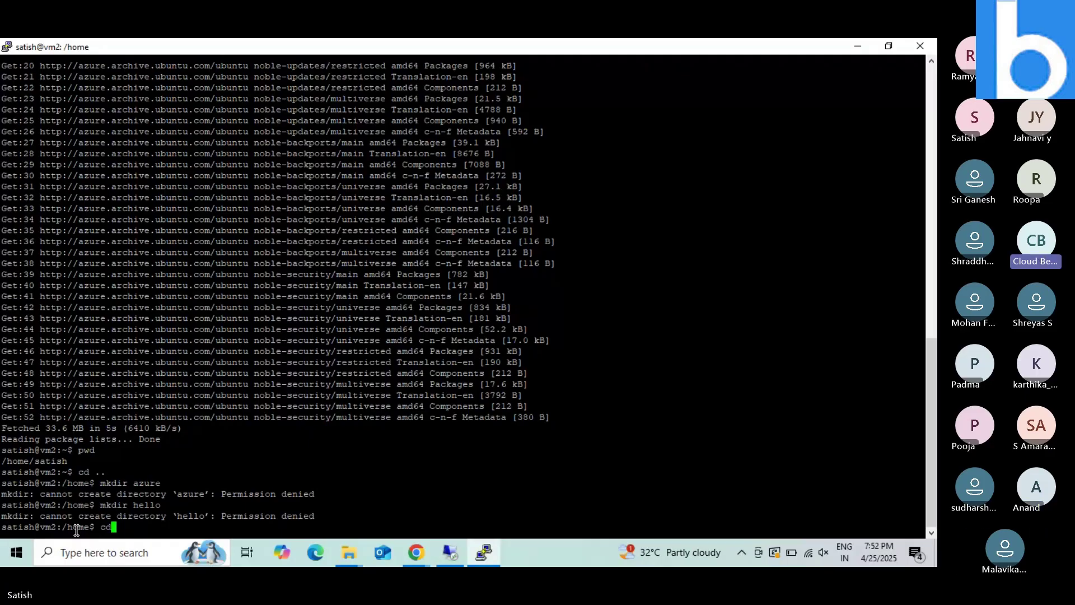
{"action": "type", "text": " satish/"}
{"action": "key", "text": "Return"}
{"action": "type", "text": "mkd"}
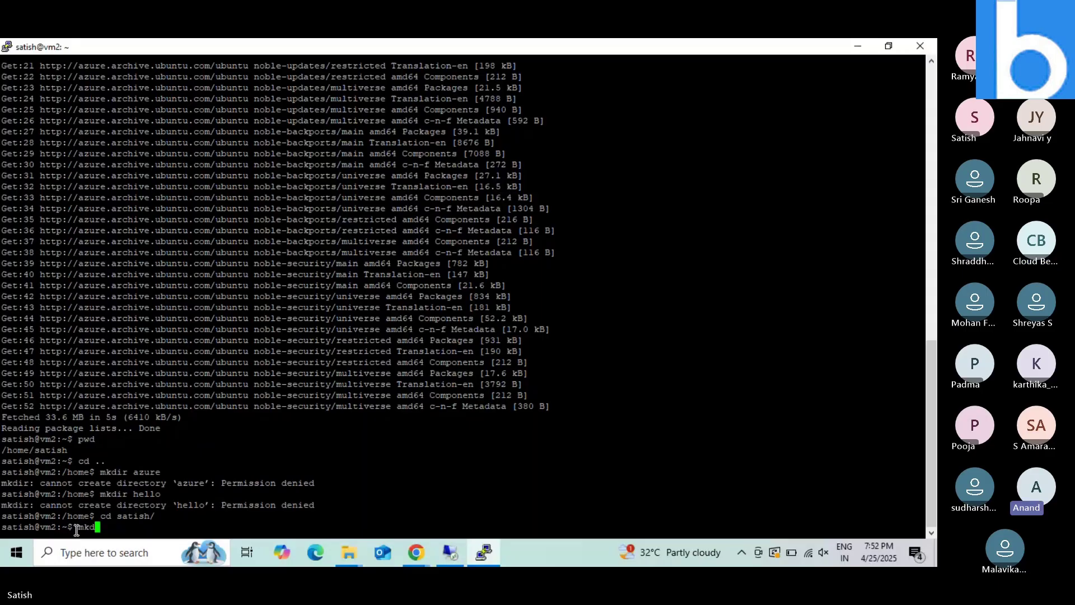
{"action": "type", "text": "ir a"}
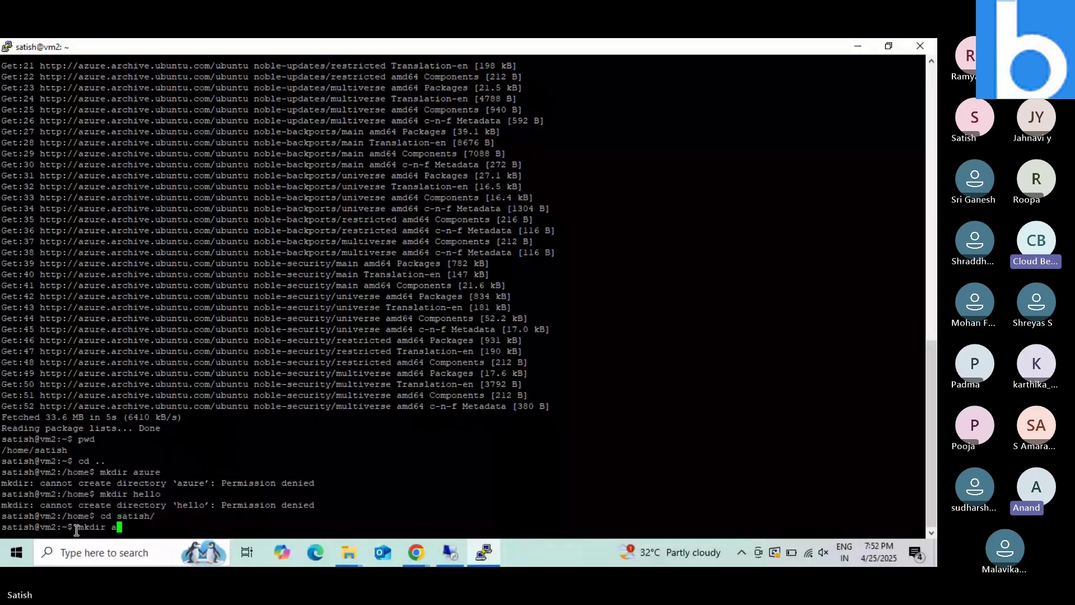
{"action": "type", "text": "zure"}
{"action": "key", "text": "Return"}
- List the home folder, enter the azure folder, and confirm the path with pwd
{"action": "type", "text": "l"}
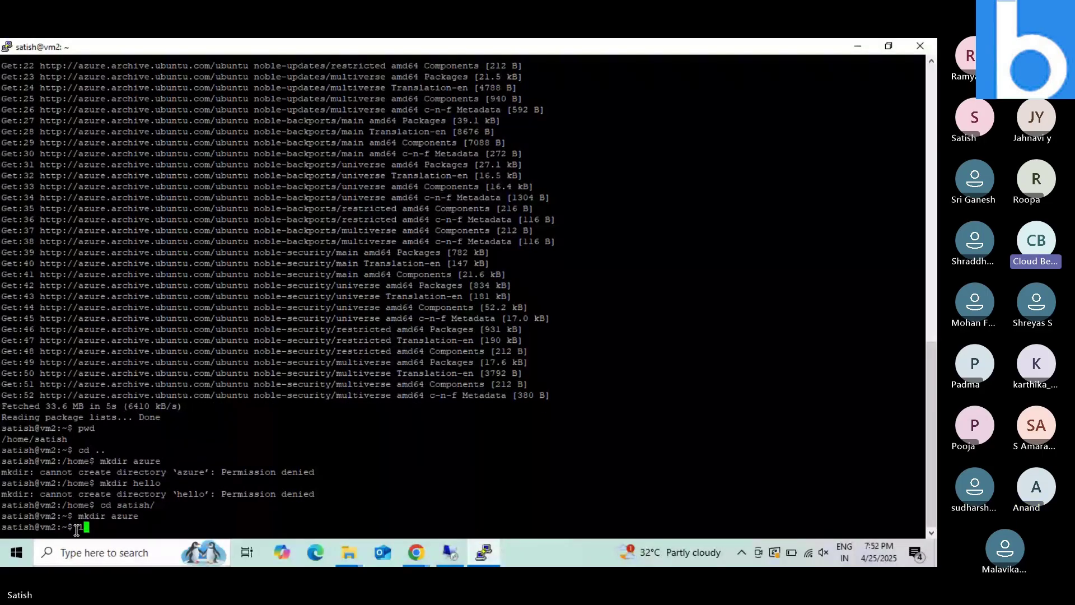
{"action": "type", "text": "s"}
{"action": "key", "text": "Return"}
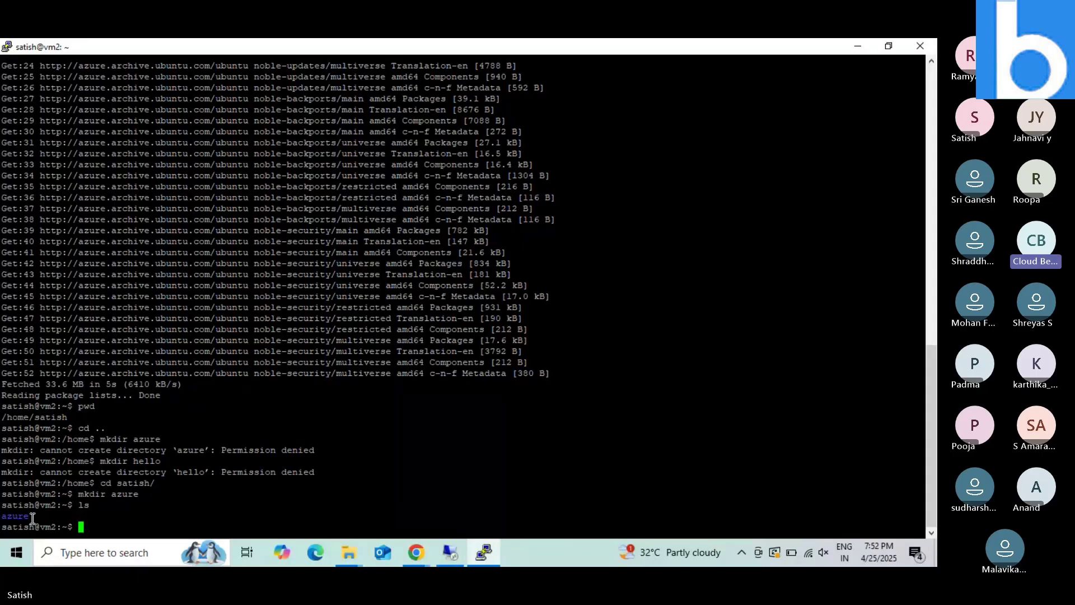
{"action": "type", "text": "pwd"}
{"action": "key", "text": "Return"}
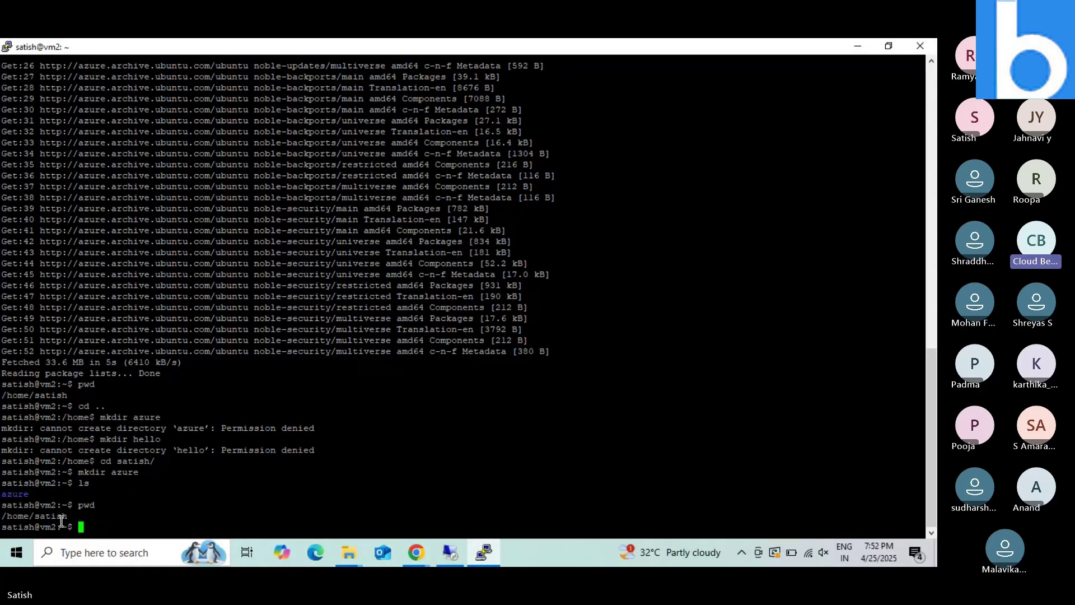
{"action": "type", "text": "cd az"}
{"action": "key", "text": "Tab"}
{"action": "key", "text": "Return"}
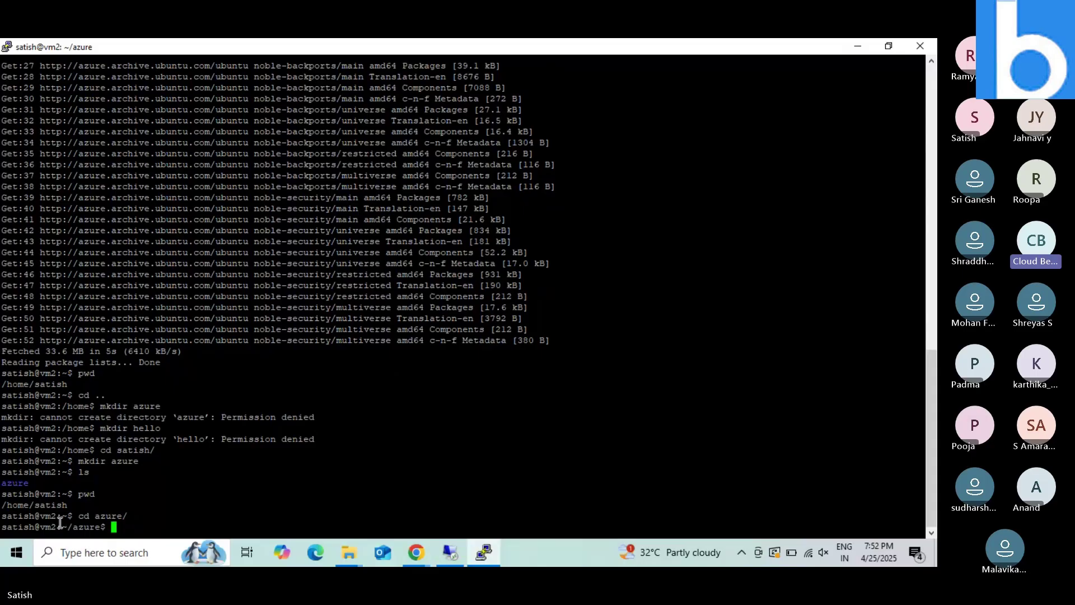
{"action": "type", "text": "pwd"}
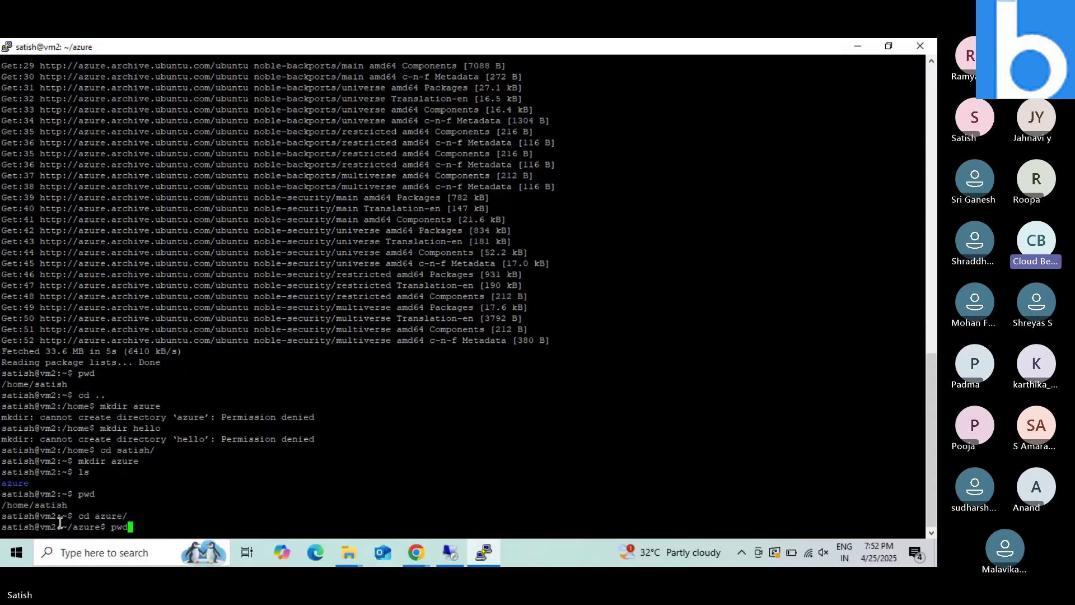
{"action": "key", "text": "Return"}
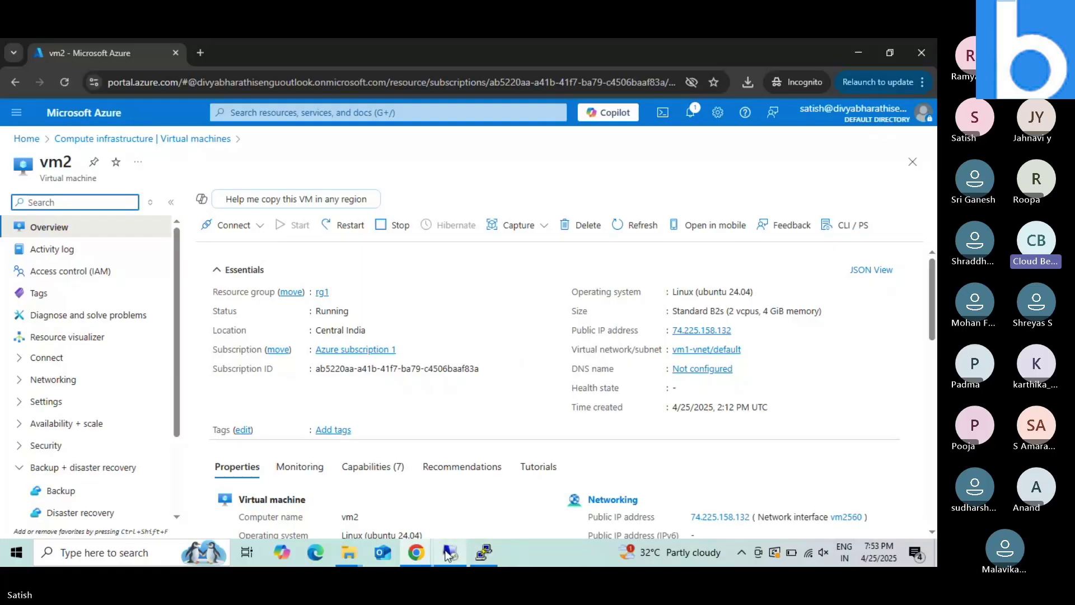
{"action": "left_click", "coordinate": [489, 548]}
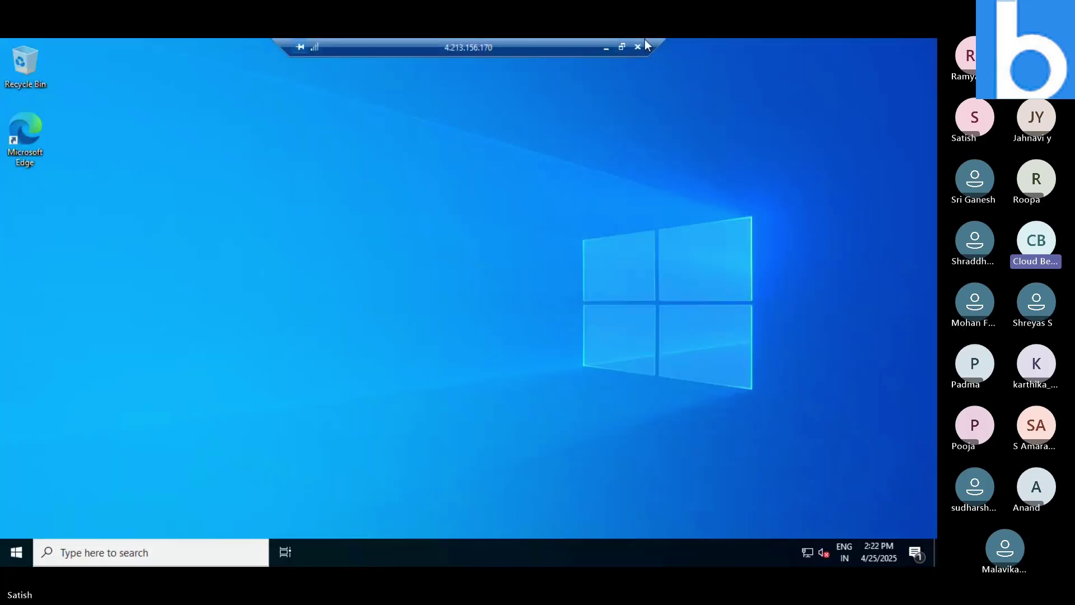
{"action": "left_click", "coordinate": [605, 49]}
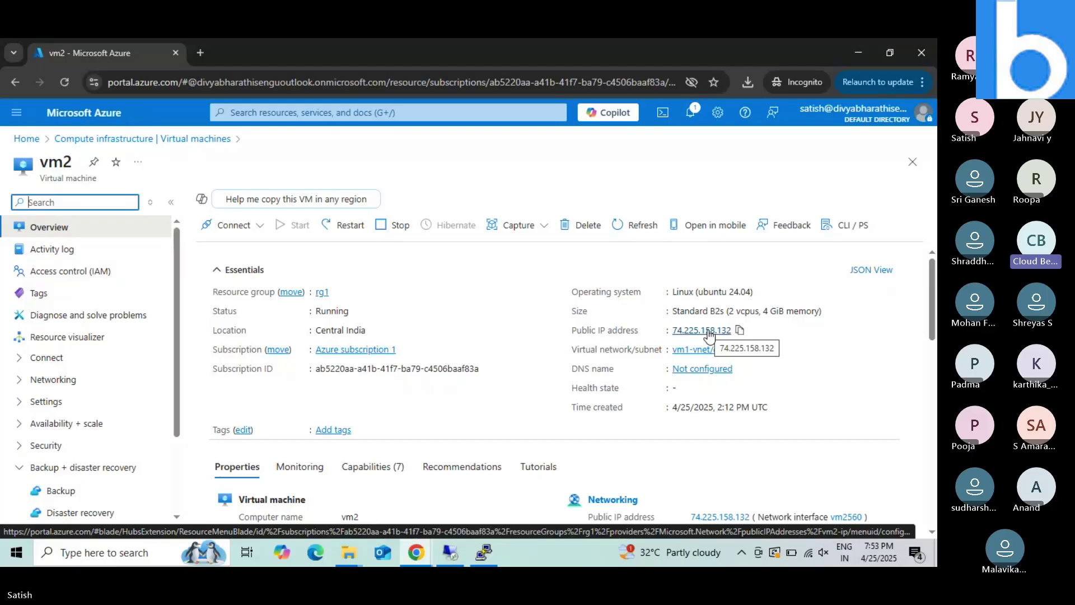
{"action": "mouse_move", "coordinate": [452, 557]}
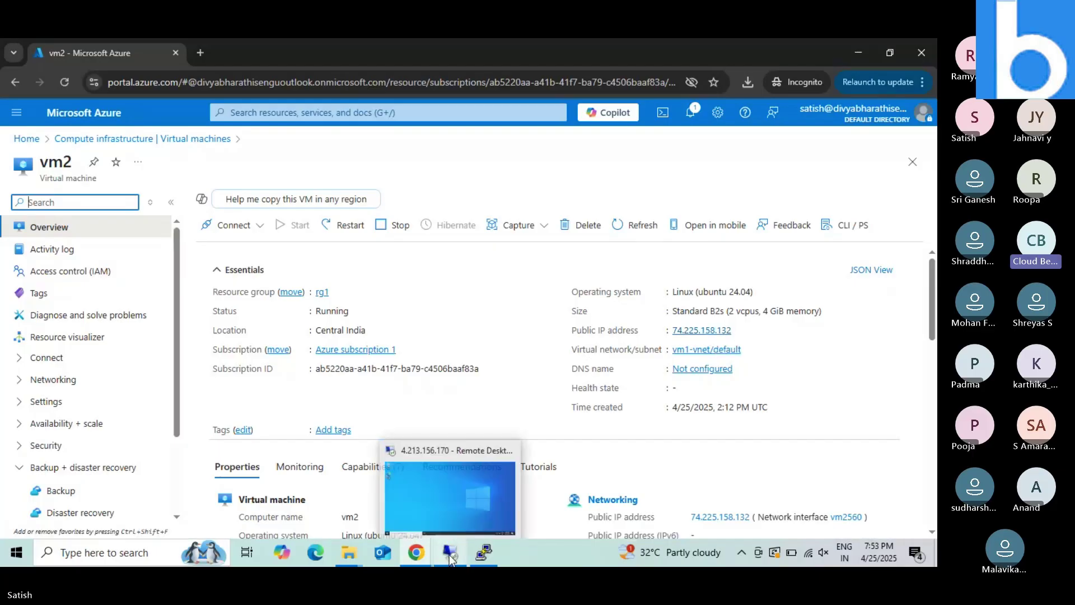
{"action": "mouse_move", "coordinate": [487, 559]}
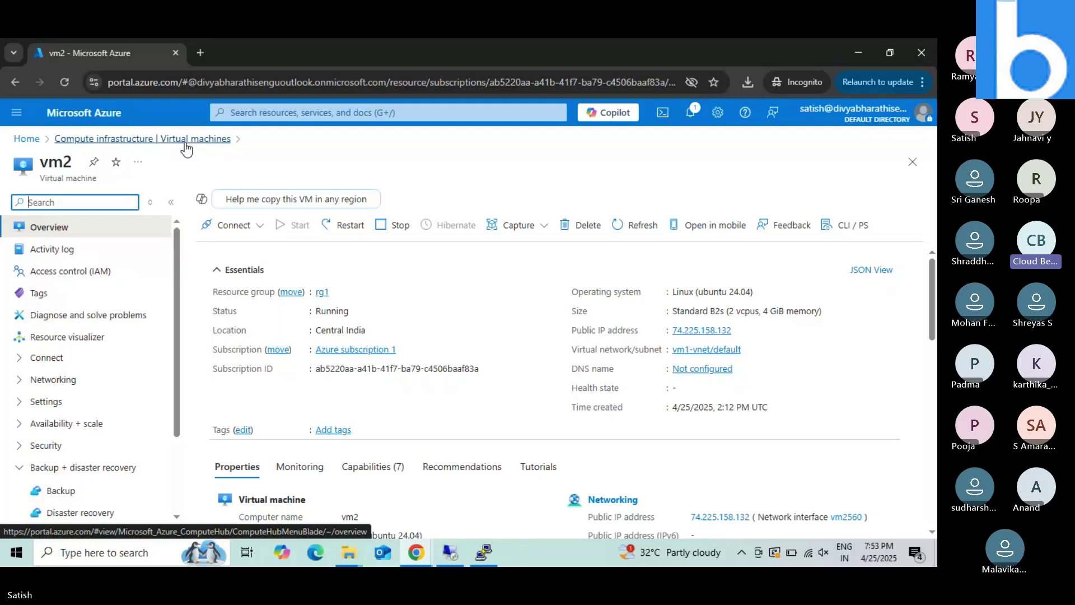
- Find vm2 in the Virtual machines list and open its overview
{"action": "left_click", "coordinate": [309, 115]}
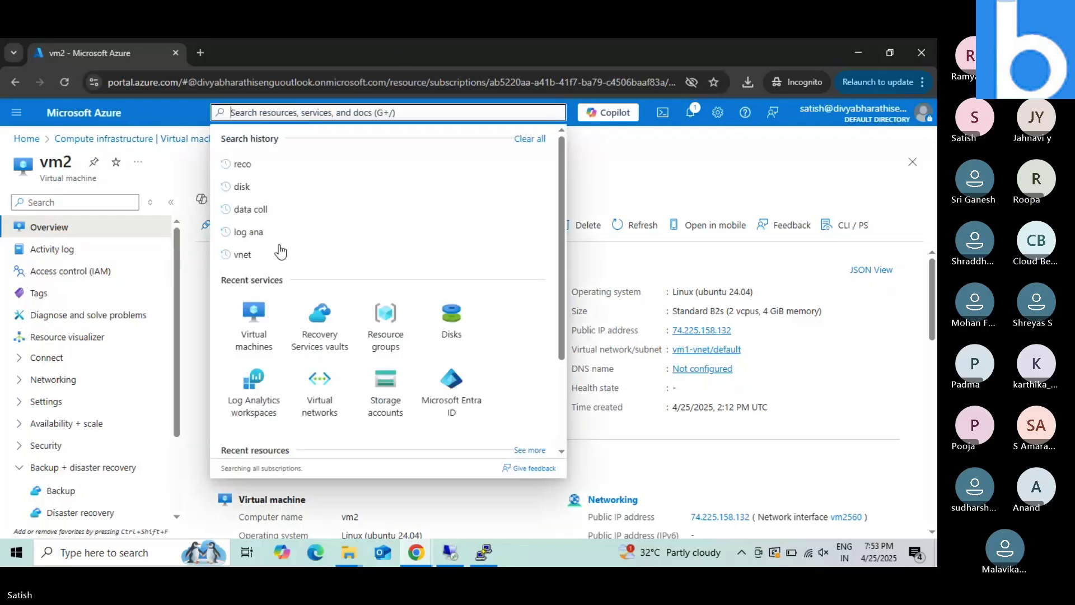
{"action": "left_click", "coordinate": [255, 324]}
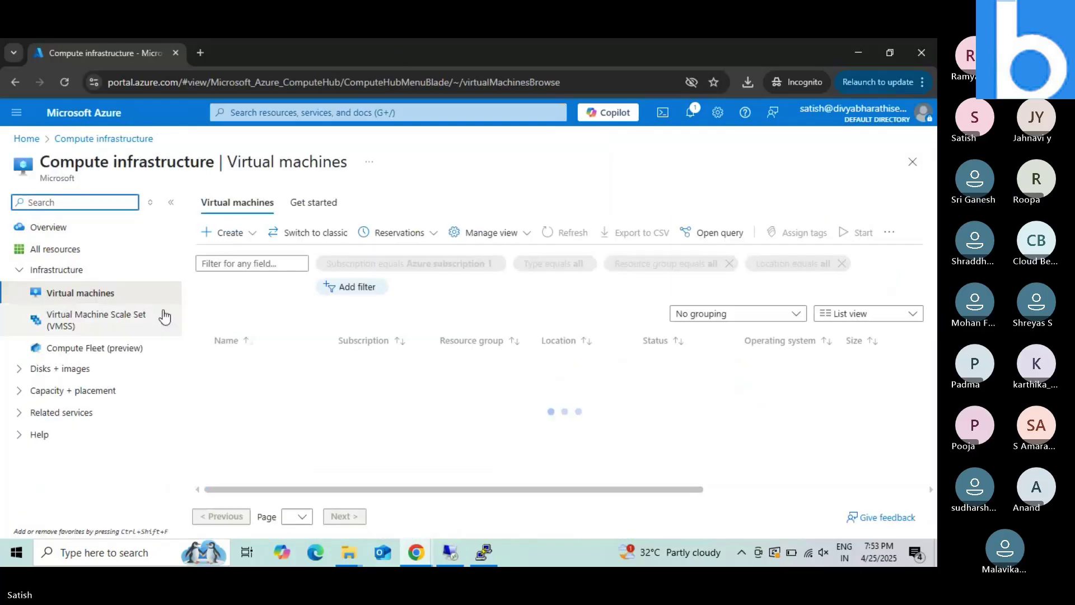
{"action": "left_click", "coordinate": [170, 203]}
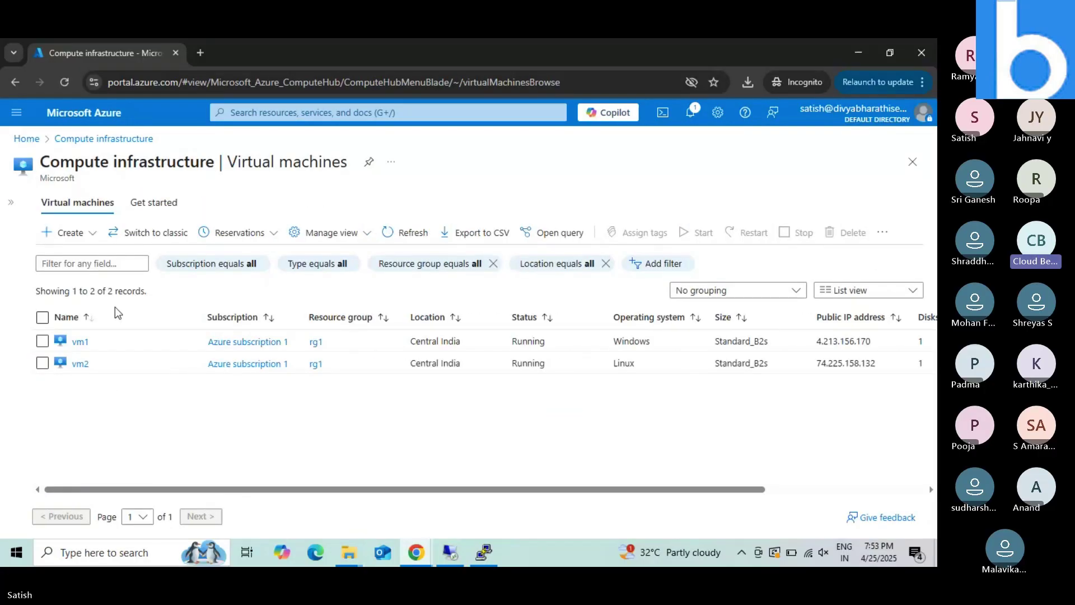
{"action": "left_click", "coordinate": [80, 343]}
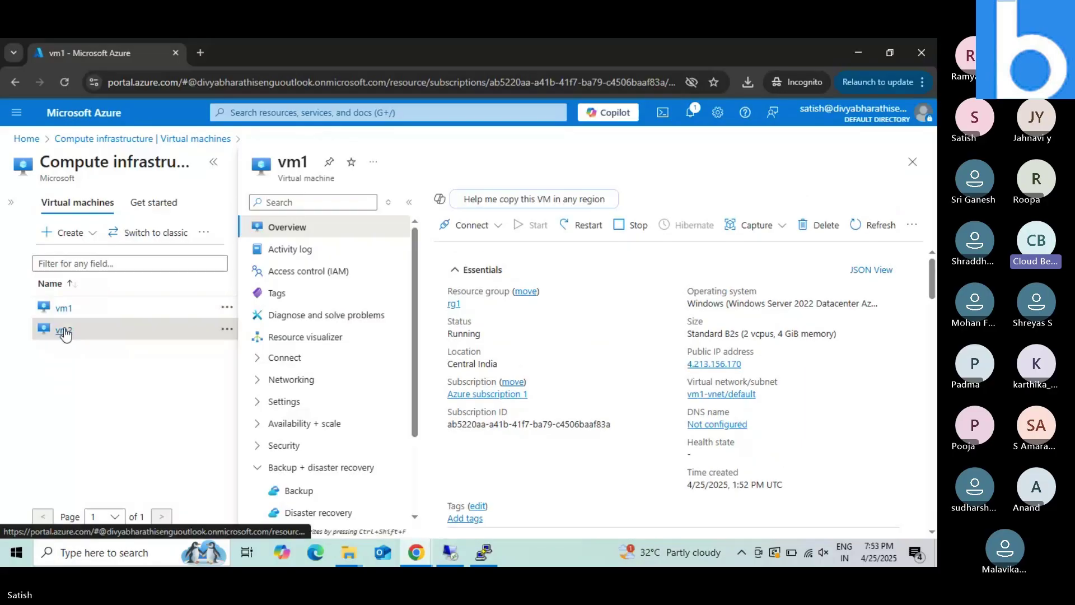
{"action": "left_click", "coordinate": [64, 331]}
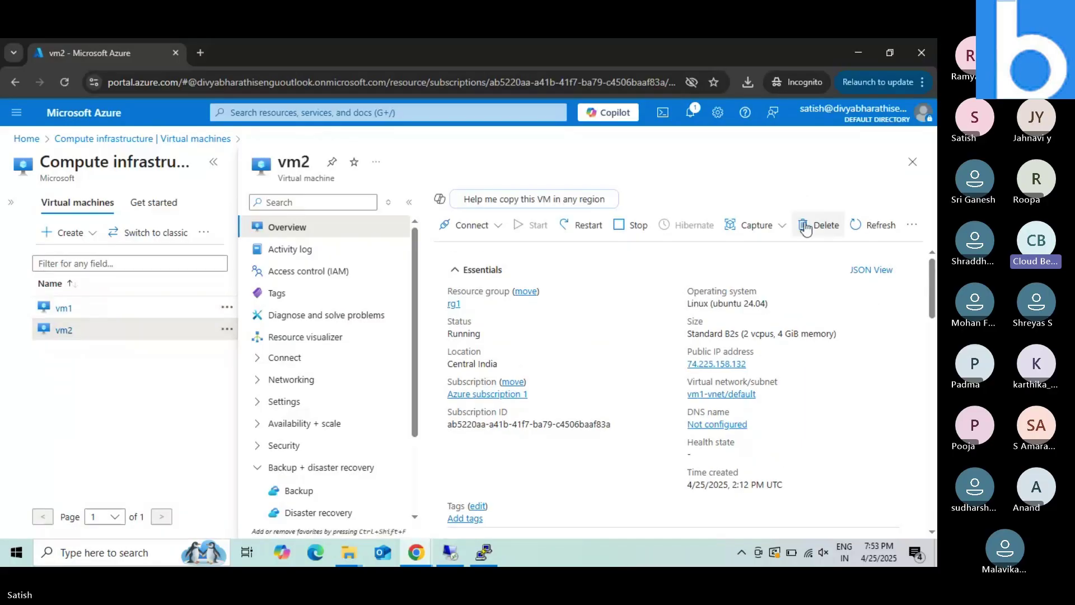
- Force-delete vm2 with its network interface and public IP, acknowledging permanent deletion
{"action": "left_click", "coordinate": [806, 226]}
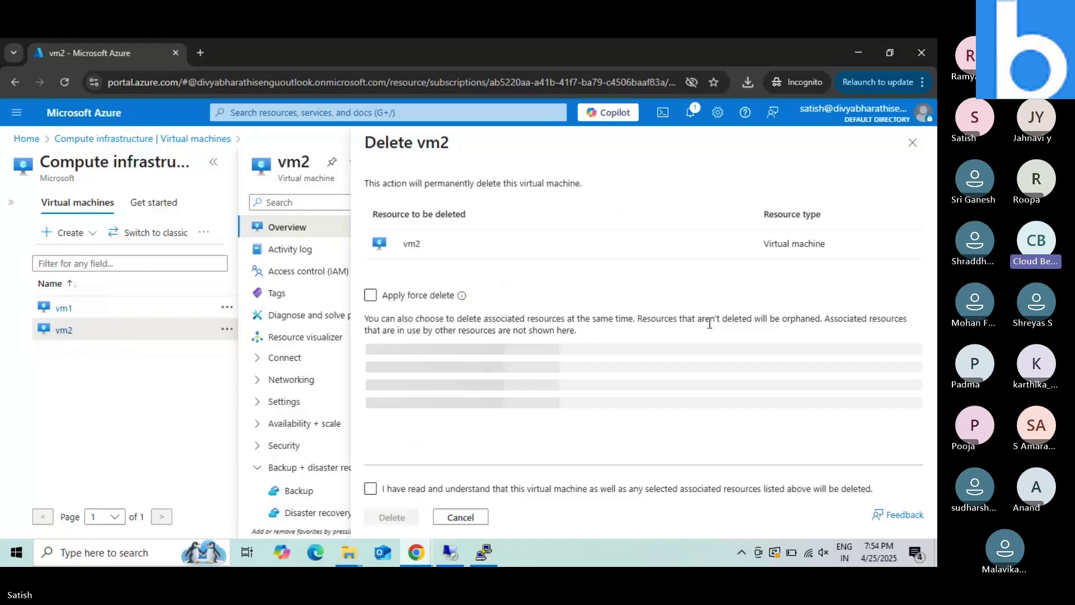
{"action": "left_click", "coordinate": [370, 295]}
{"action": "left_click", "coordinate": [856, 426]}
{"action": "scroll", "coordinate": [862, 431], "scroll_direction": "down", "scroll_amount": 1}
{"action": "left_click", "coordinate": [856, 437]}
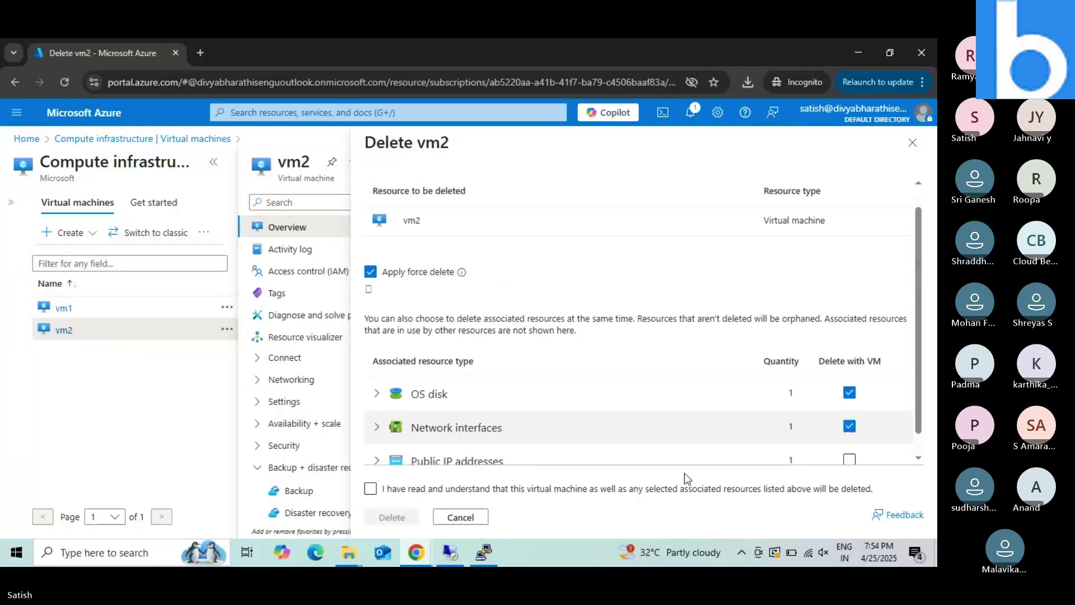
{"action": "left_click", "coordinate": [386, 493]}
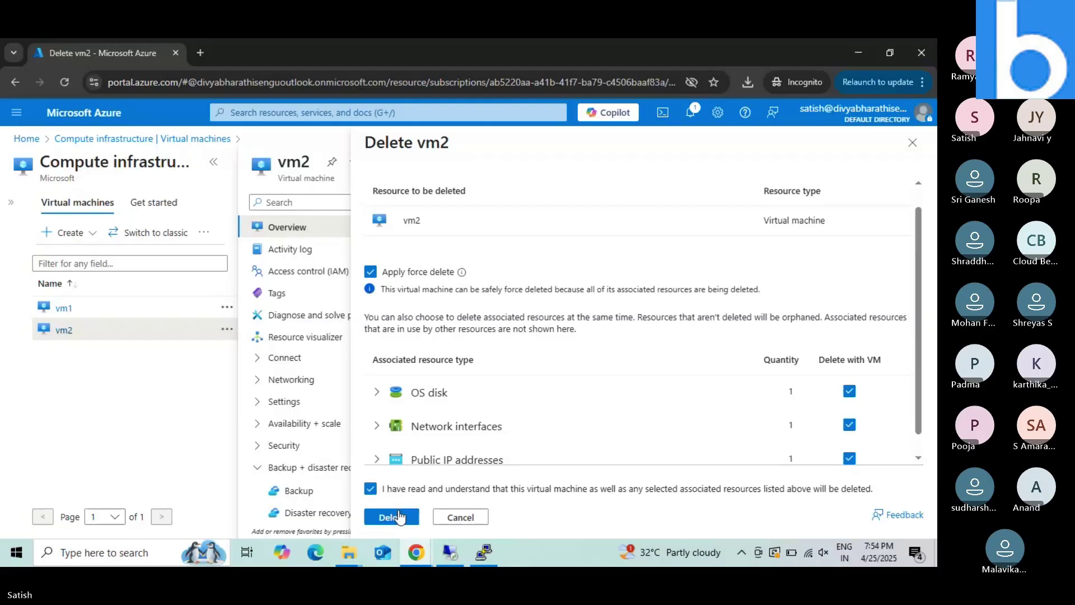
{"action": "left_click", "coordinate": [392, 517]}
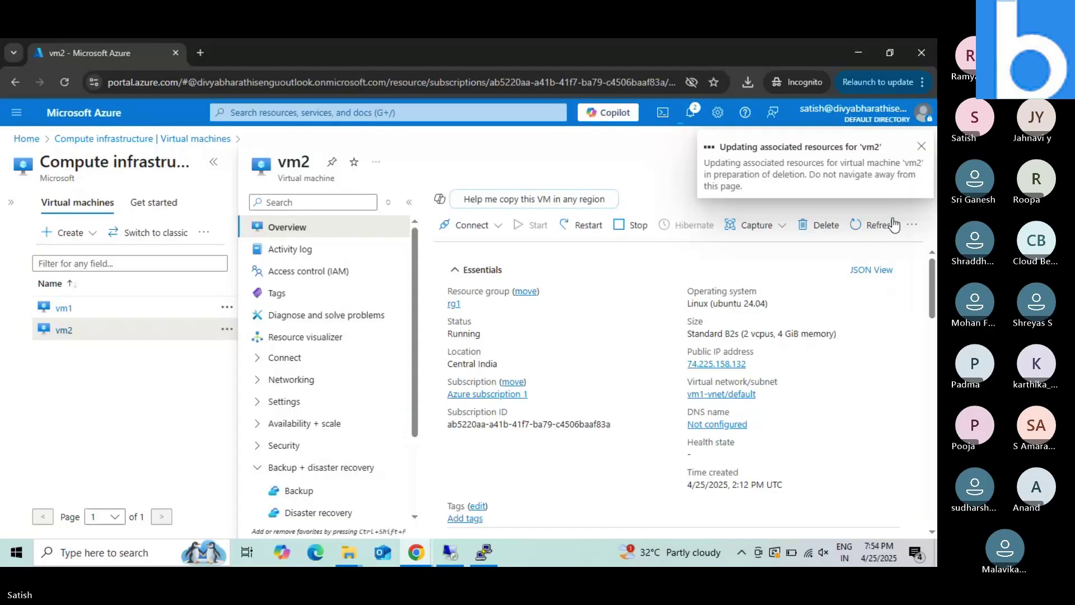
- Open vm1's Backup page and scroll to its 4/25/2025, 7:34:39 PM recovery point
{"action": "left_click", "coordinate": [63, 309]}
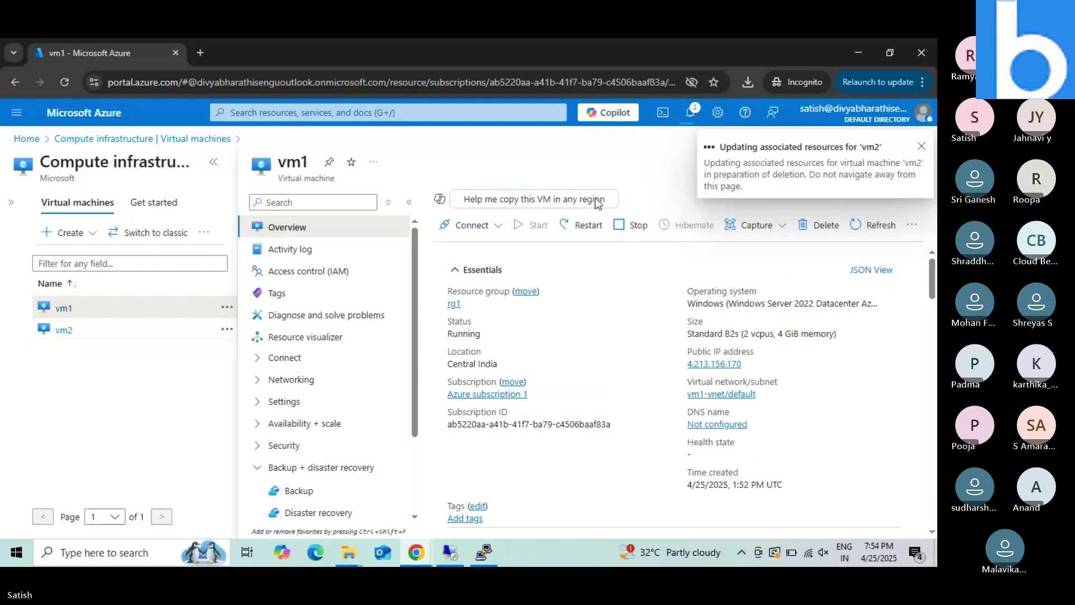
{"action": "left_click", "coordinate": [213, 163]}
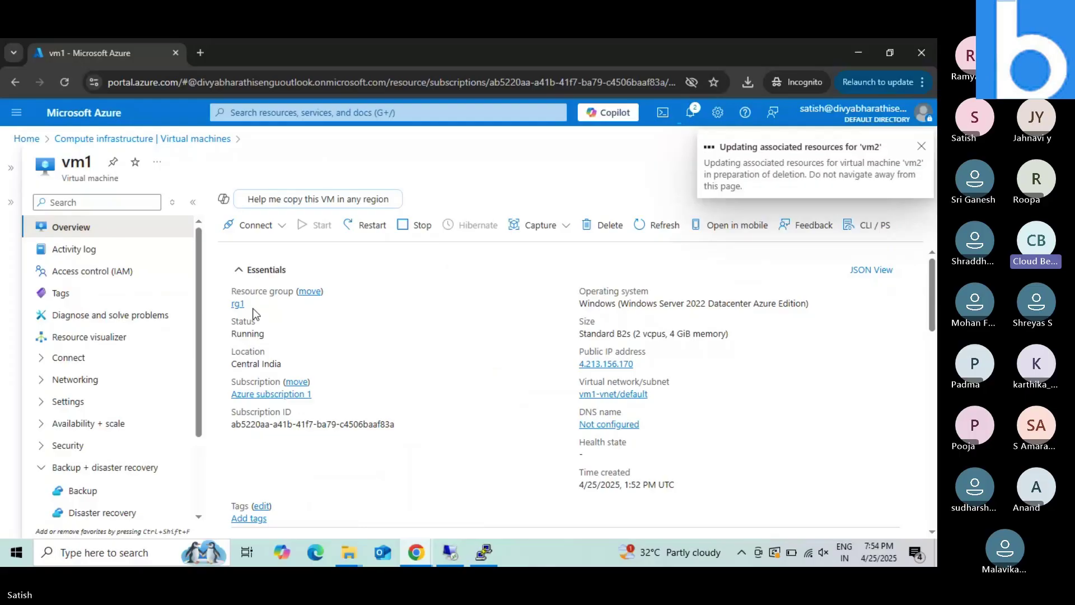
{"action": "left_click", "coordinate": [83, 490]}
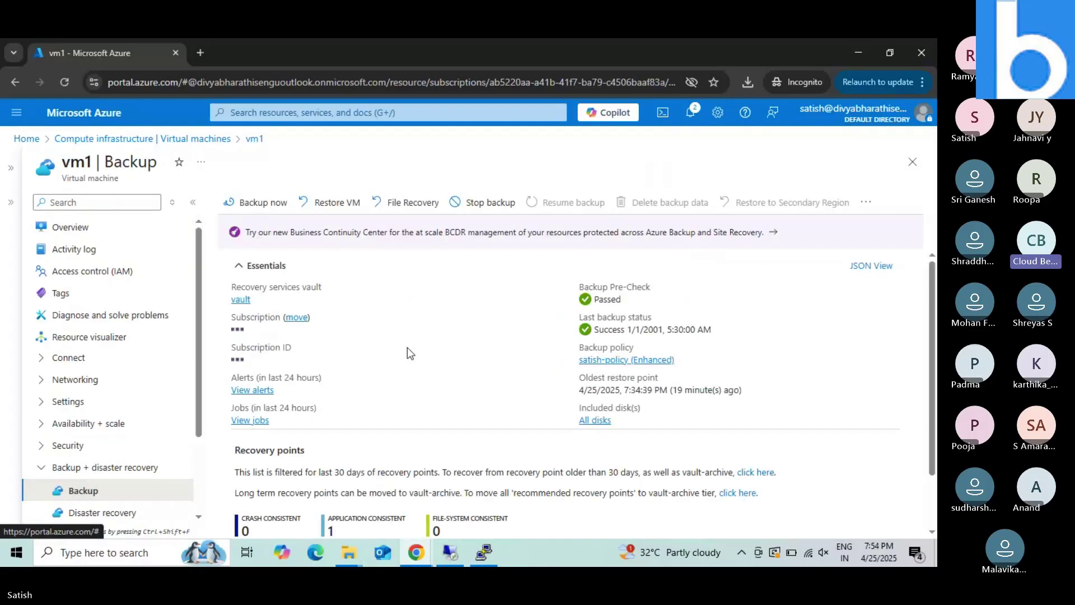
{"action": "scroll", "coordinate": [407, 336], "scroll_direction": "down", "scroll_amount": 2}
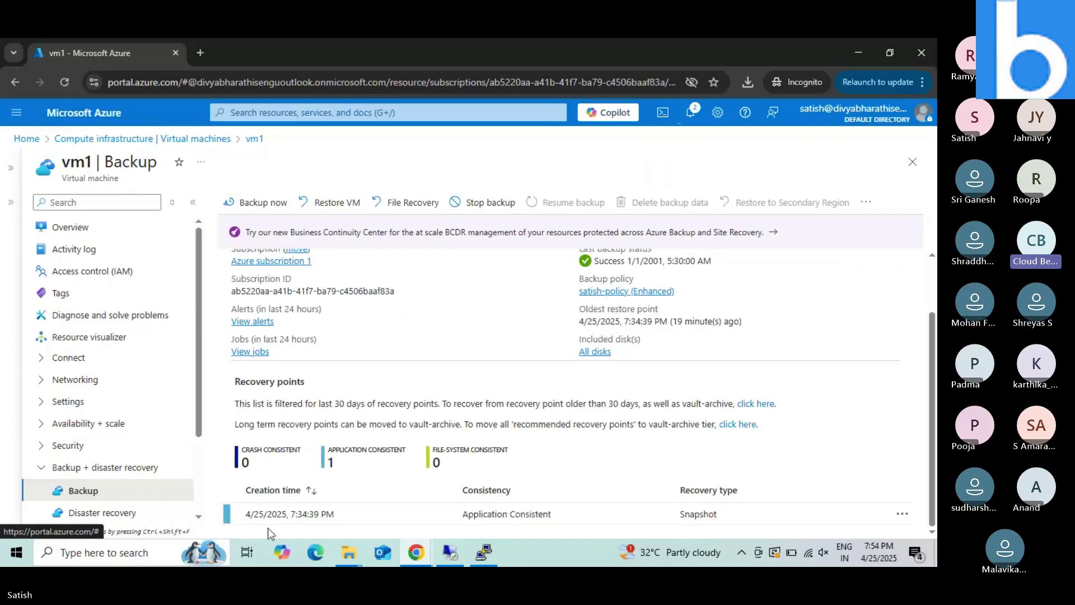
{"action": "left_click_drag", "start_coordinate": [247, 515], "coordinate": [321, 516]}
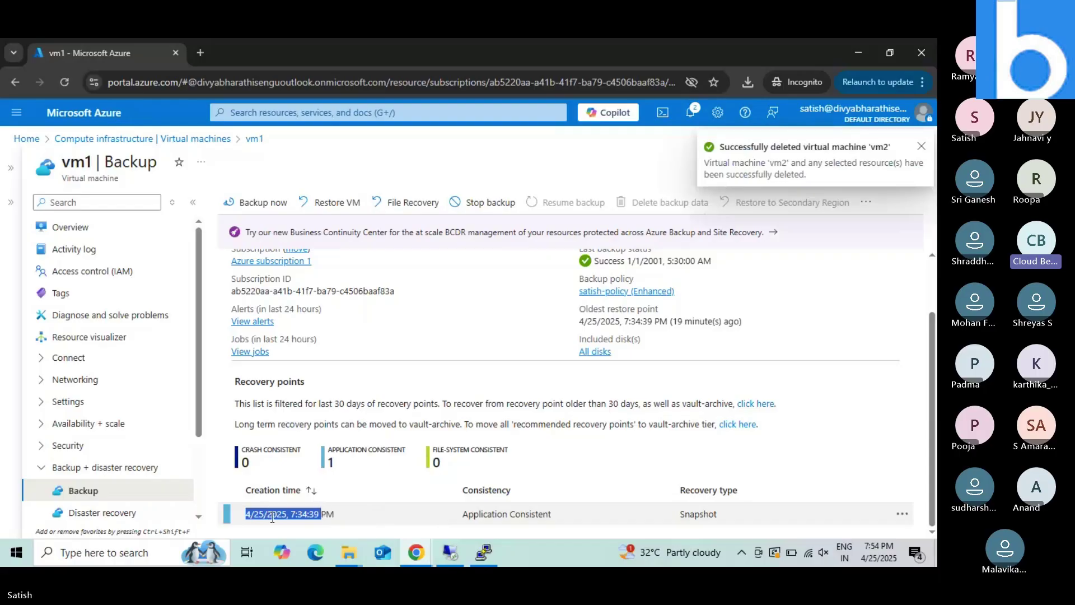
{"action": "left_click", "coordinate": [379, 483]}
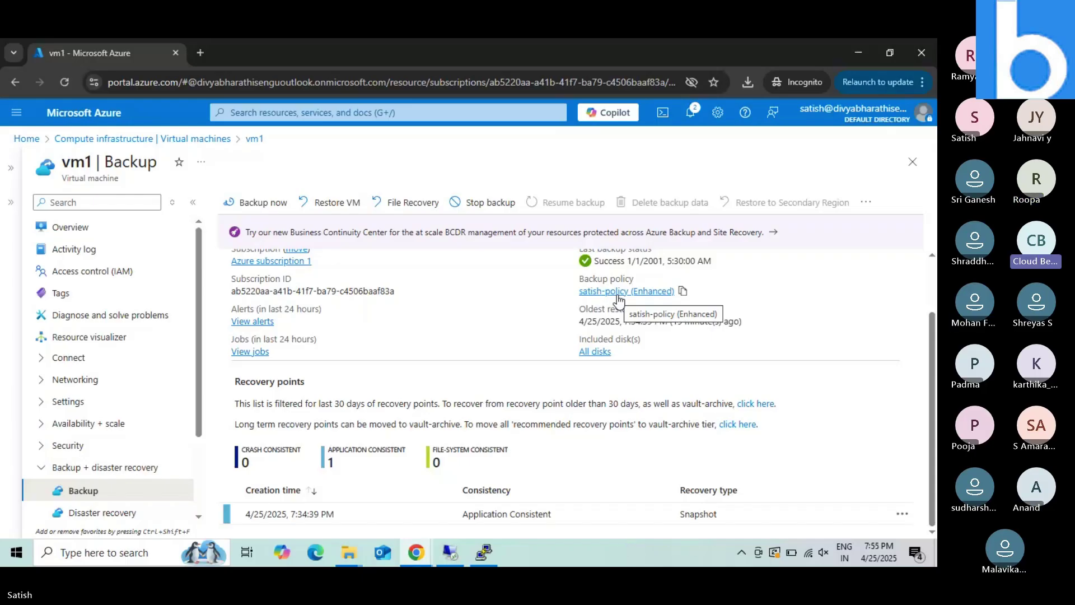
- Start creating a new storage account in resource group rg1
{"action": "left_click", "coordinate": [286, 112]}
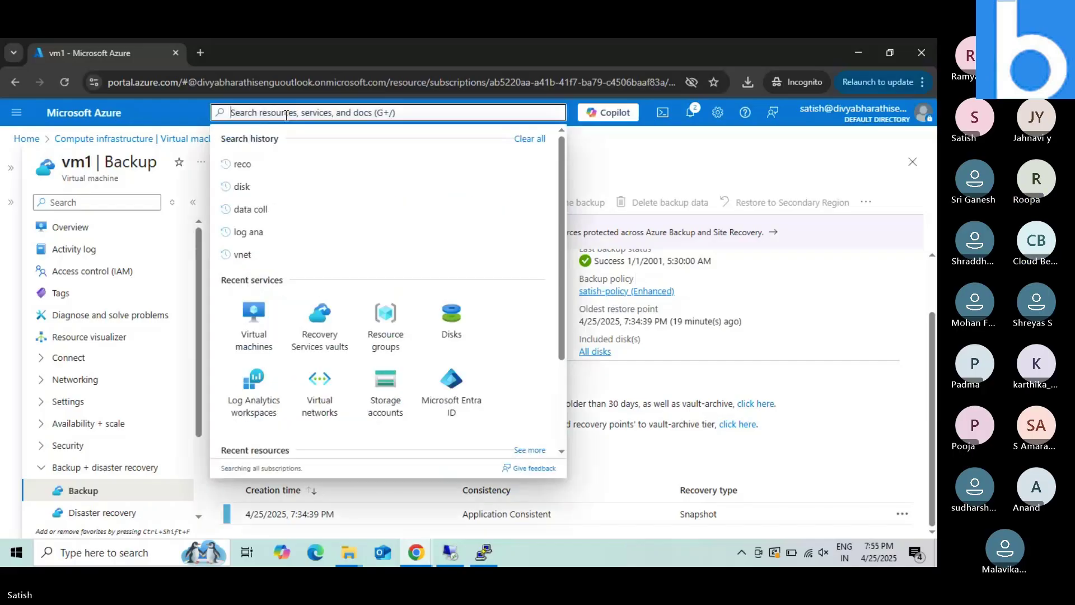
{"action": "type", "text": "st"}
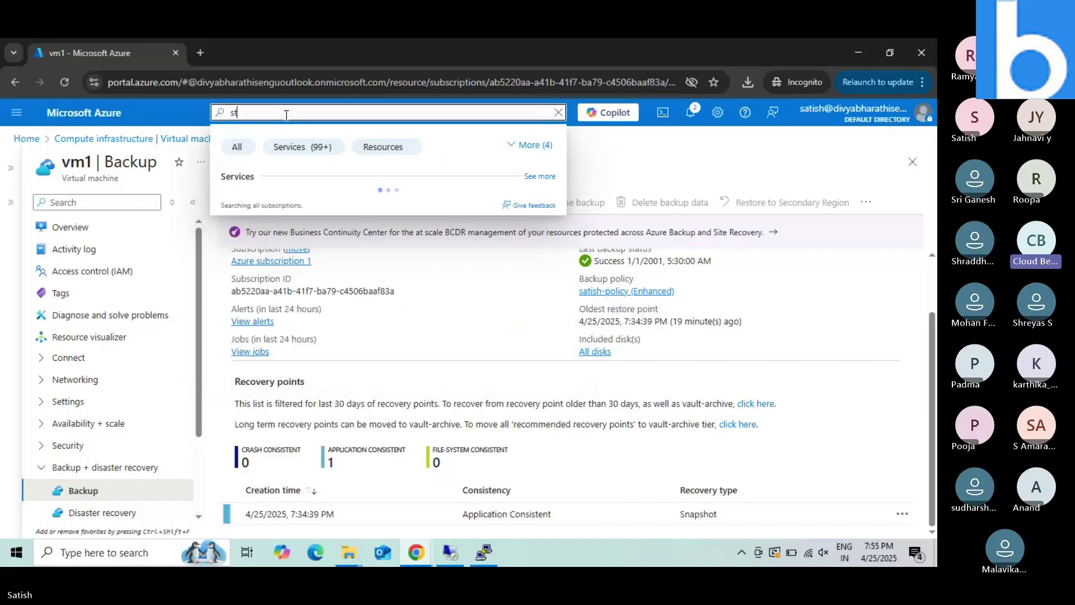
{"action": "type", "text": "or"}
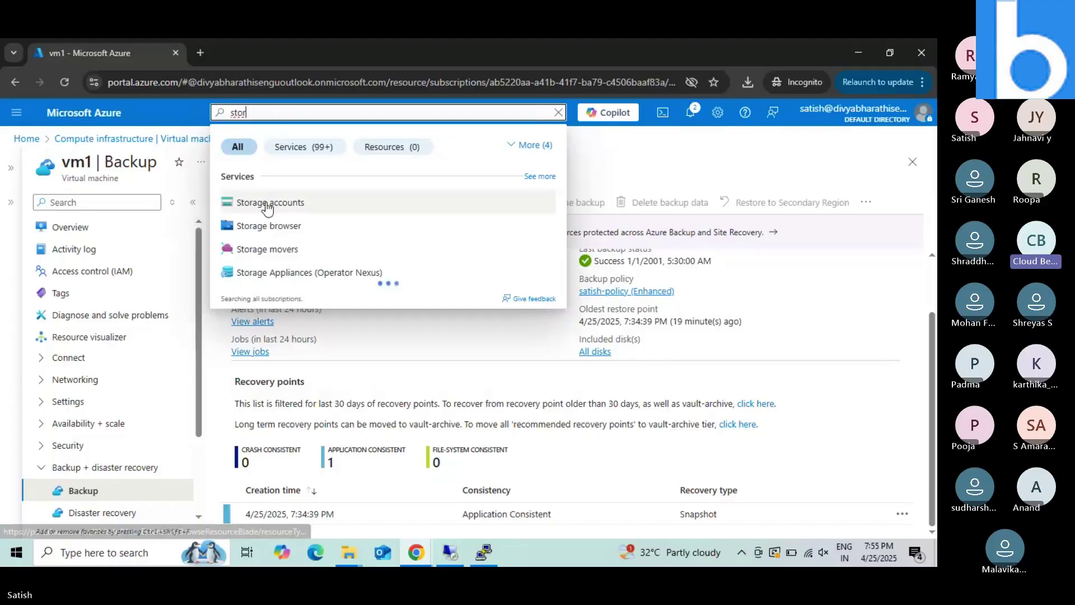
{"action": "left_click", "coordinate": [268, 203]}
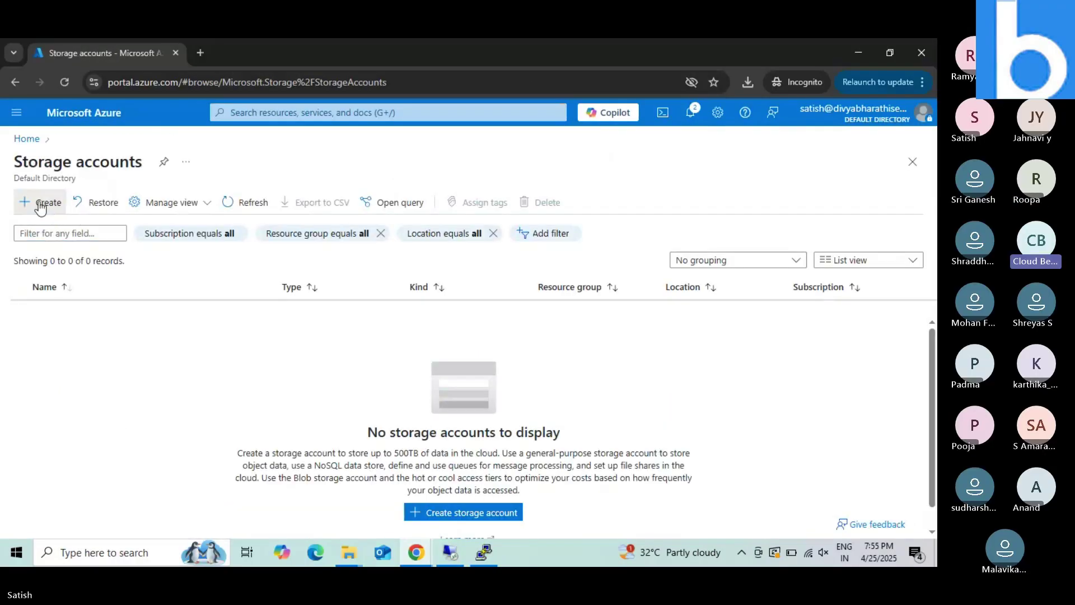
{"action": "left_click", "coordinate": [40, 205]}
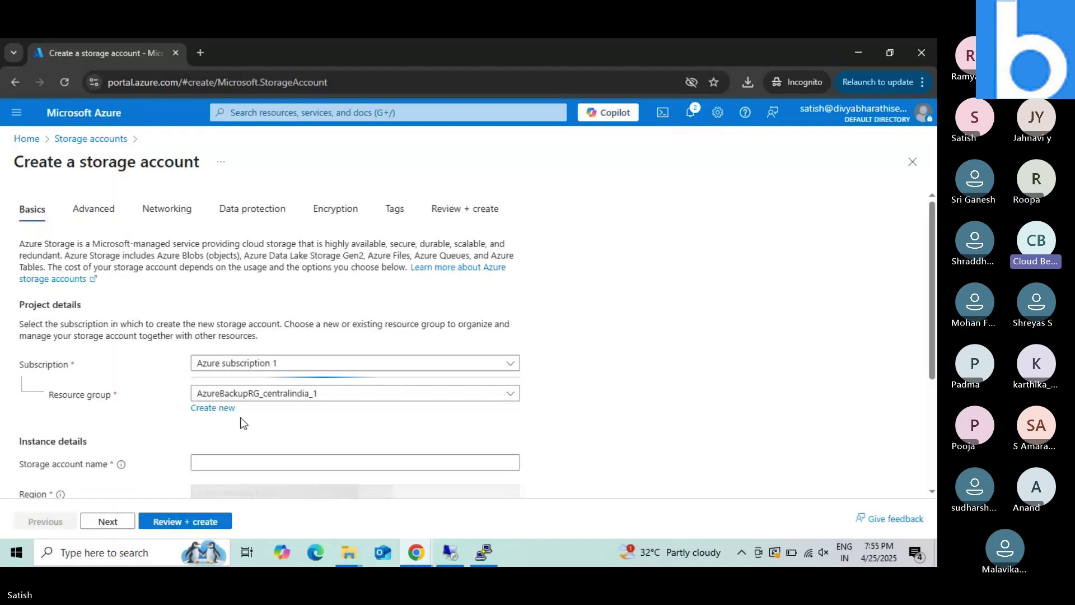
{"action": "left_click", "coordinate": [269, 395]}
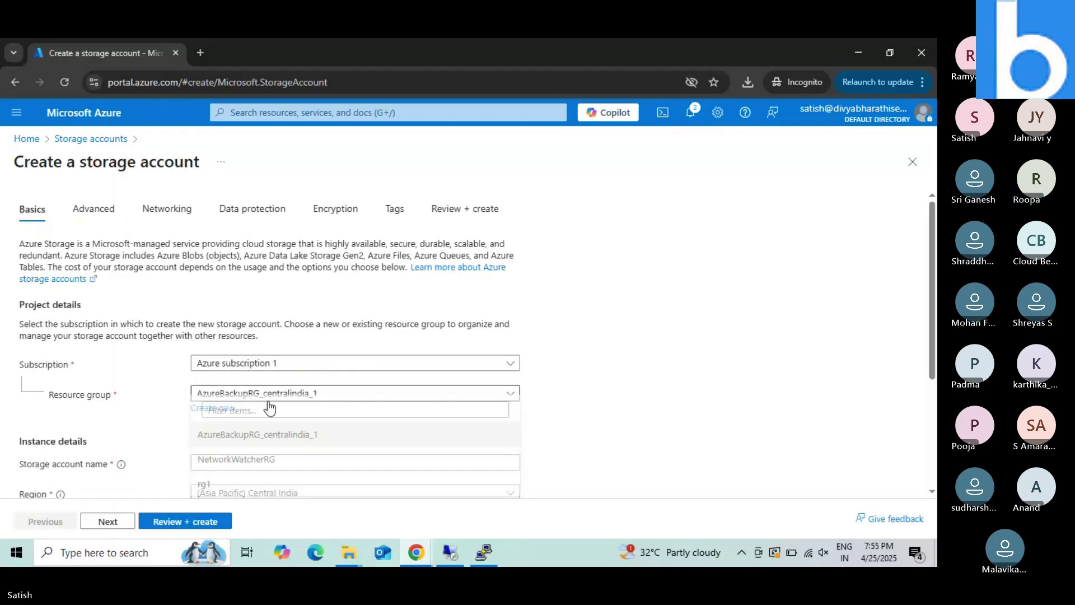
{"action": "left_click", "coordinate": [223, 489]}
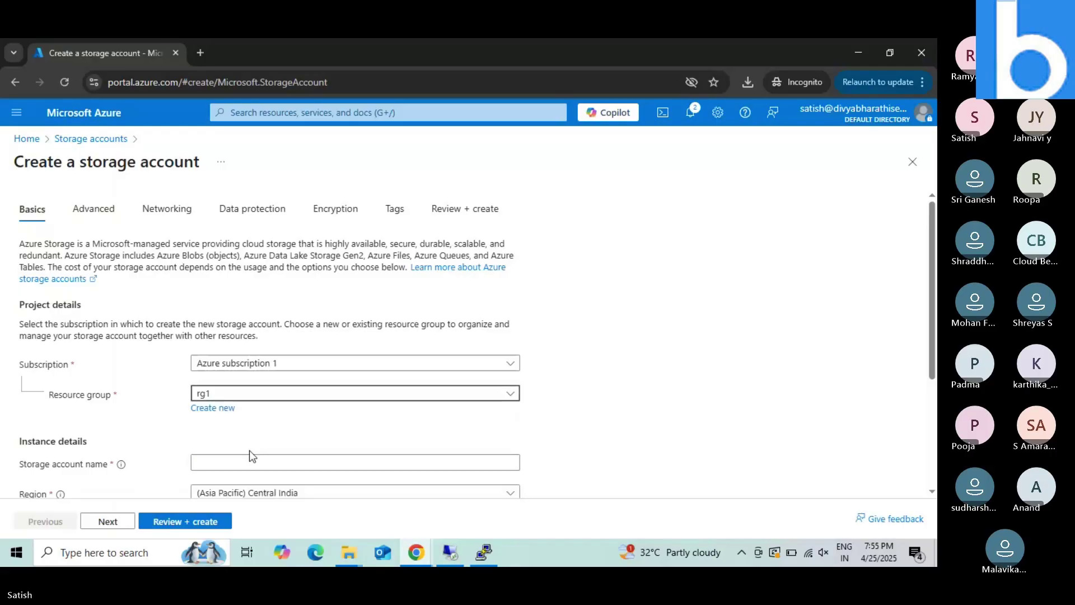
- Name it satishazure25042025, choose LRS redundancy, and run Review + create validation
{"action": "scroll", "coordinate": [250, 451], "scroll_direction": "down", "scroll_amount": 1}
{"action": "left_click", "coordinate": [219, 394]}
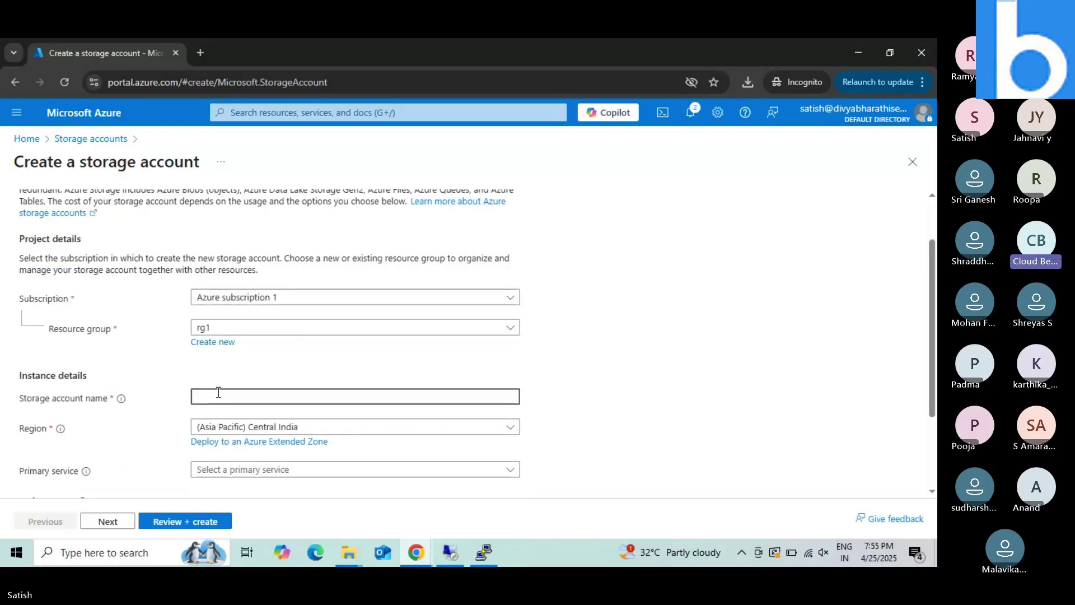
{"action": "type", "text": "satishazure250"}
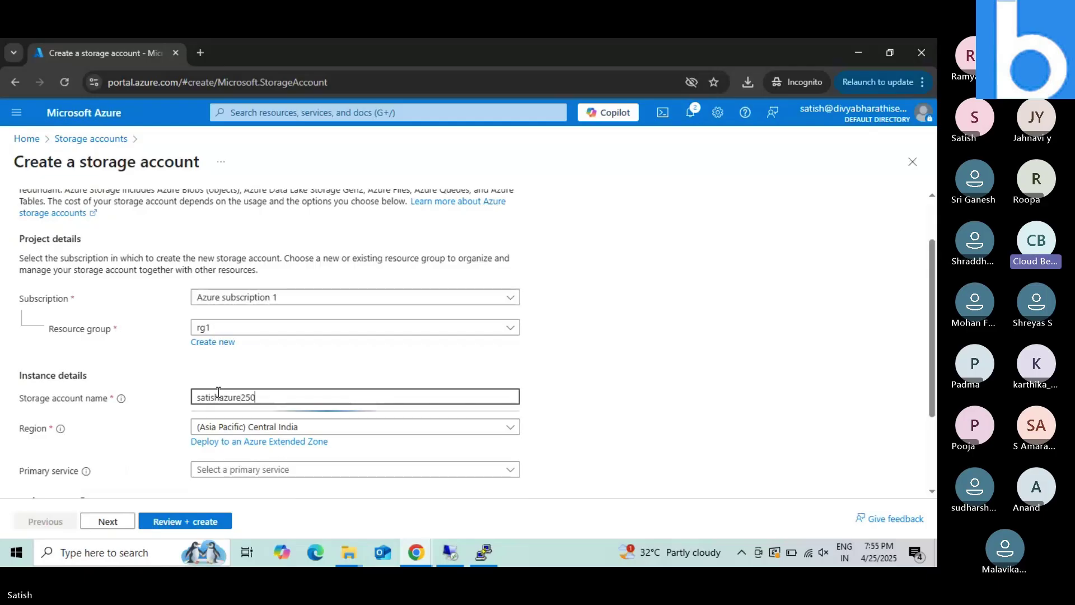
{"action": "type", "text": "42025"}
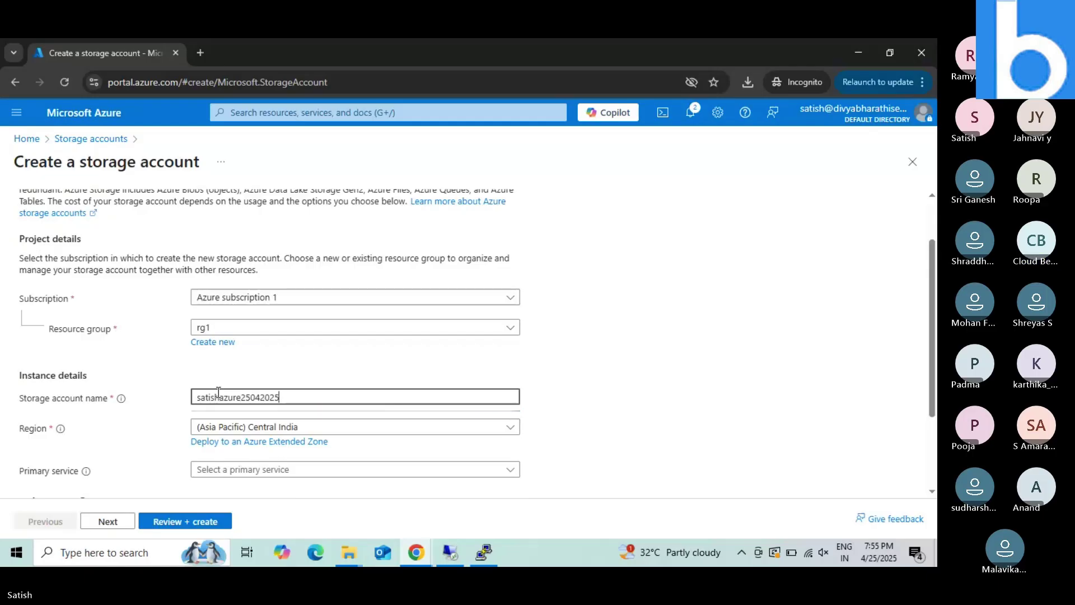
{"action": "scroll", "coordinate": [219, 398], "scroll_direction": "down", "scroll_amount": 1}
{"action": "scroll", "coordinate": [235, 426], "scroll_direction": "down", "scroll_amount": 2}
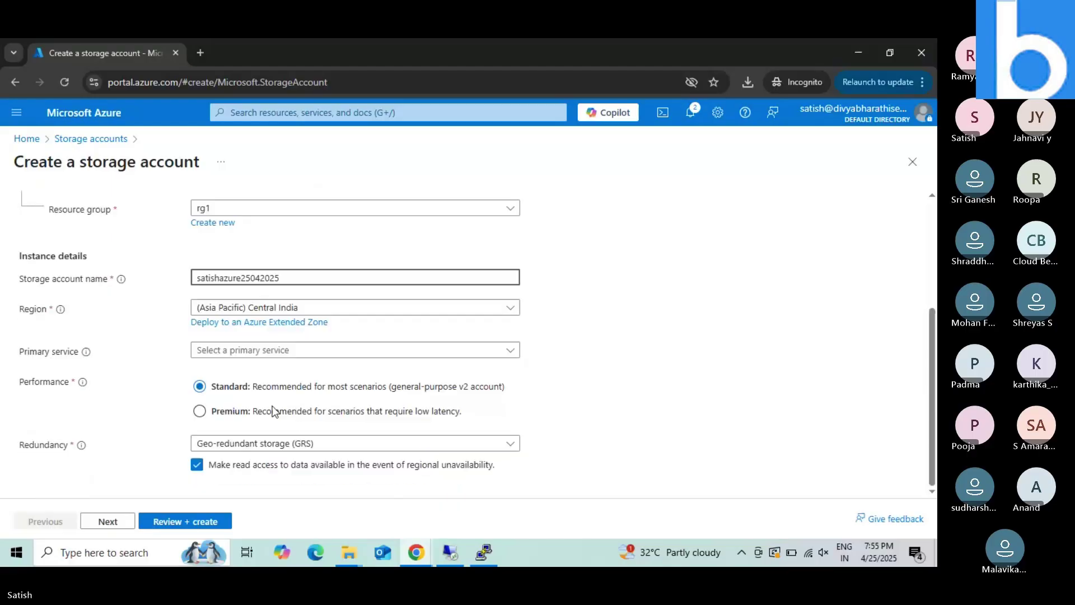
{"action": "left_click", "coordinate": [242, 445]}
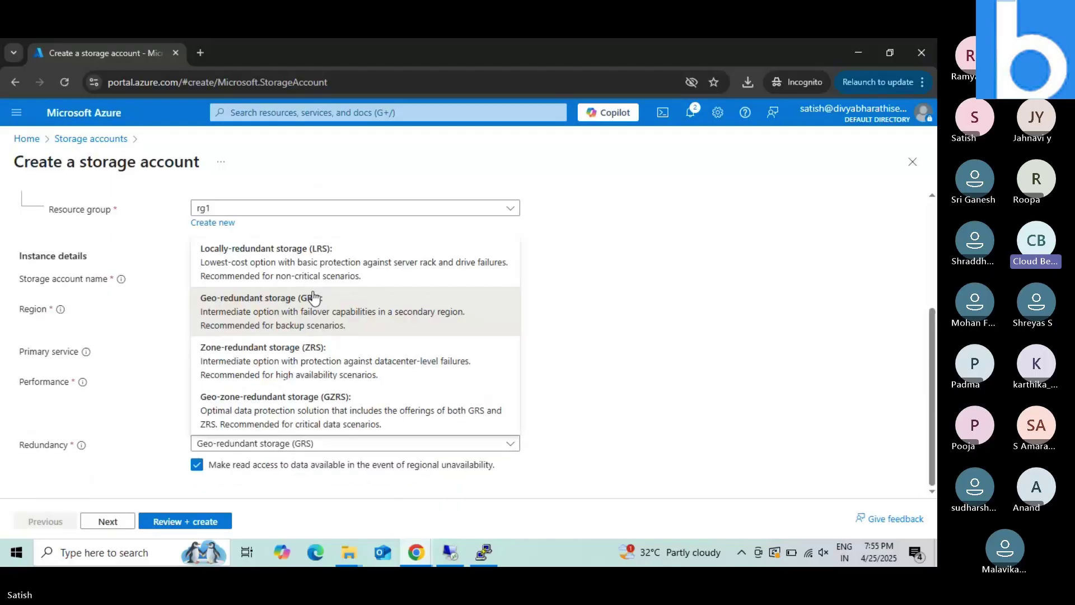
{"action": "left_click", "coordinate": [319, 280]}
{"action": "left_click", "coordinate": [191, 523]}
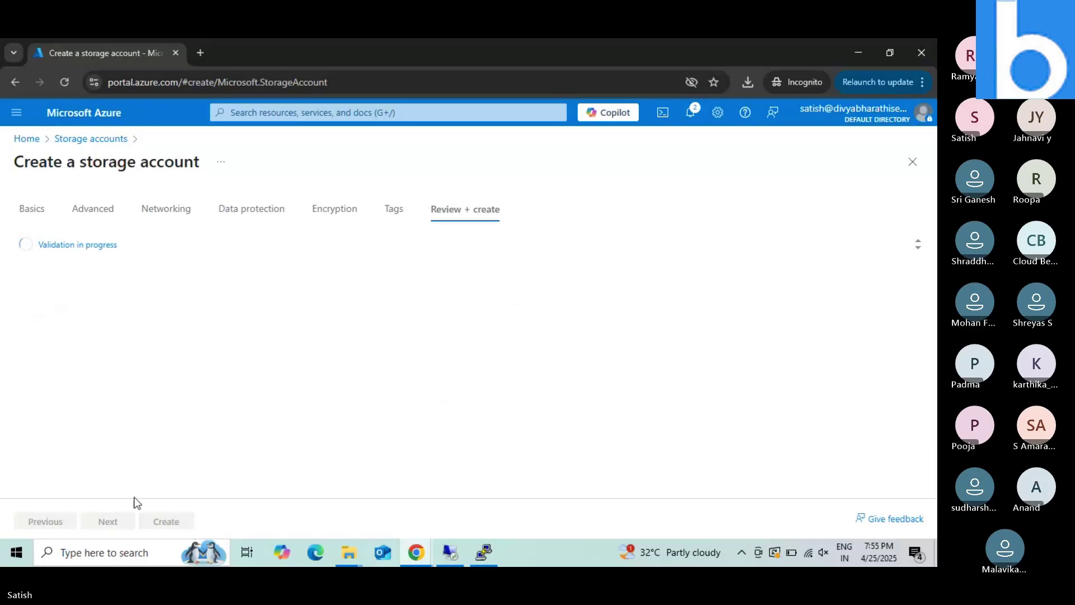
- Create the validated storage account satishazure25042025 to start its deployment
{"action": "left_click", "coordinate": [163, 515]}
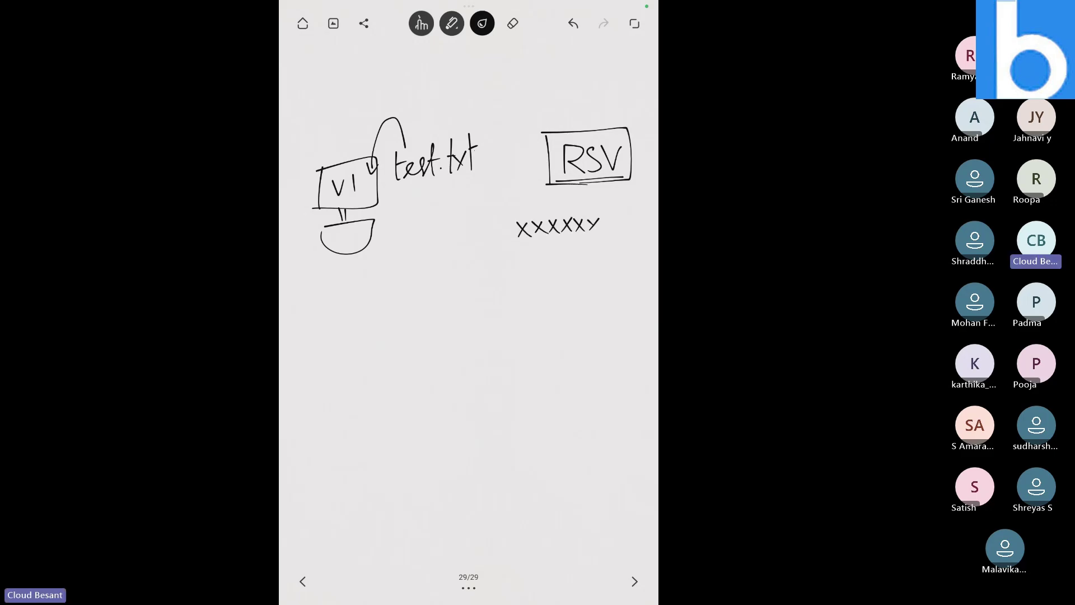
- Box the XXXXXXX recovery point and draw arrows from RSV into it and down to the options
{"action": "mouse_move", "coordinate": [532, 215]}
{"action": "left_mouse_down"}
{"action": "mouse_move", "coordinate": [619, 219]}
{"action": "mouse_move", "coordinate": [512, 246]}
{"action": "left_mouse_up"}
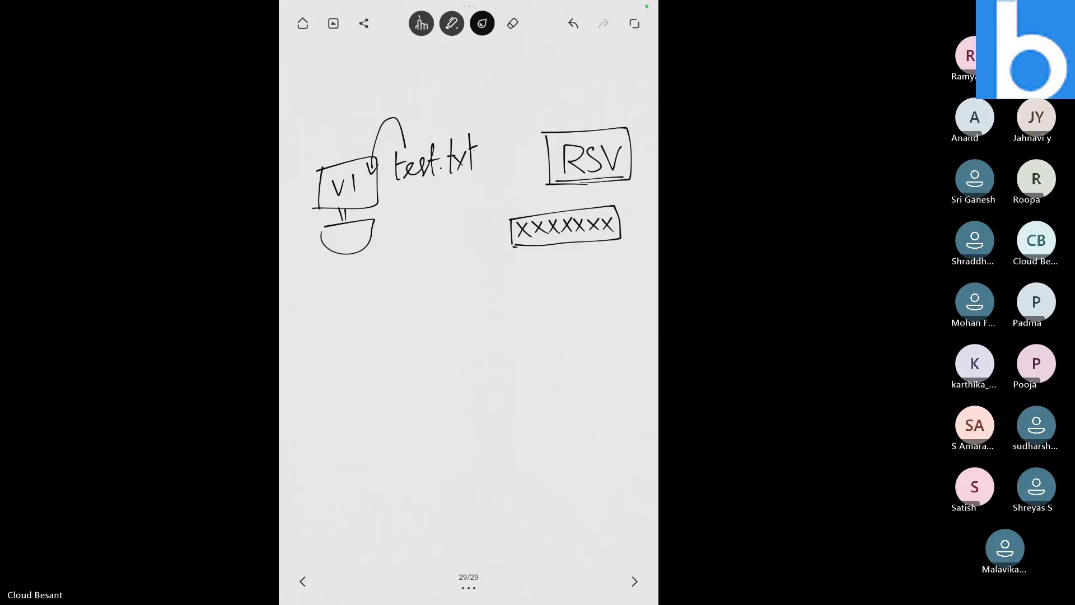
{"action": "left_click_drag", "start_coordinate": [570, 184], "coordinate": [572, 215]}
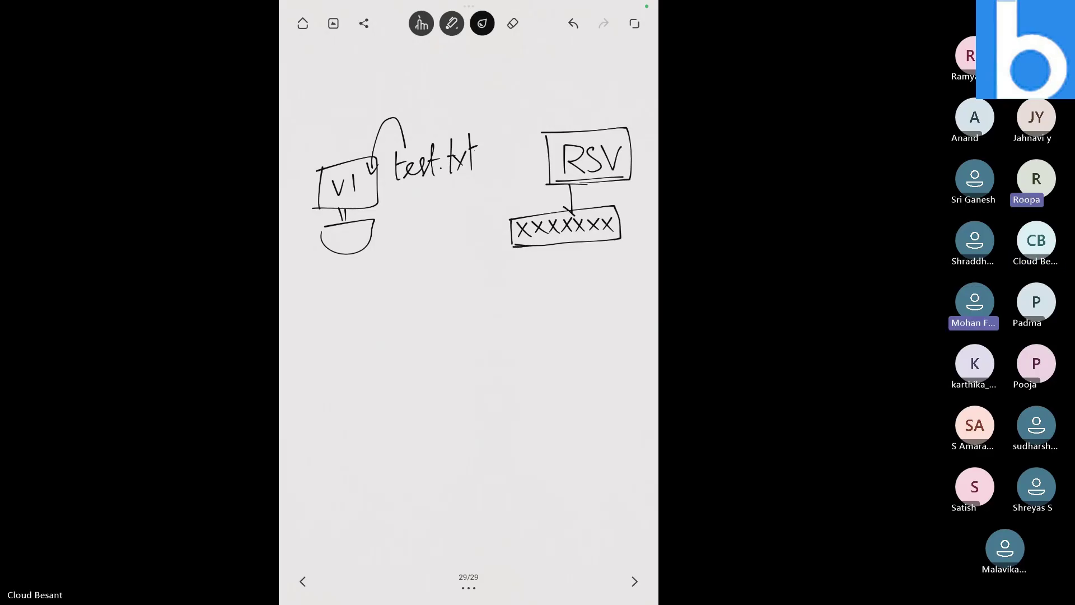
{"action": "left_click_drag", "start_coordinate": [584, 197], "coordinate": [575, 215]}
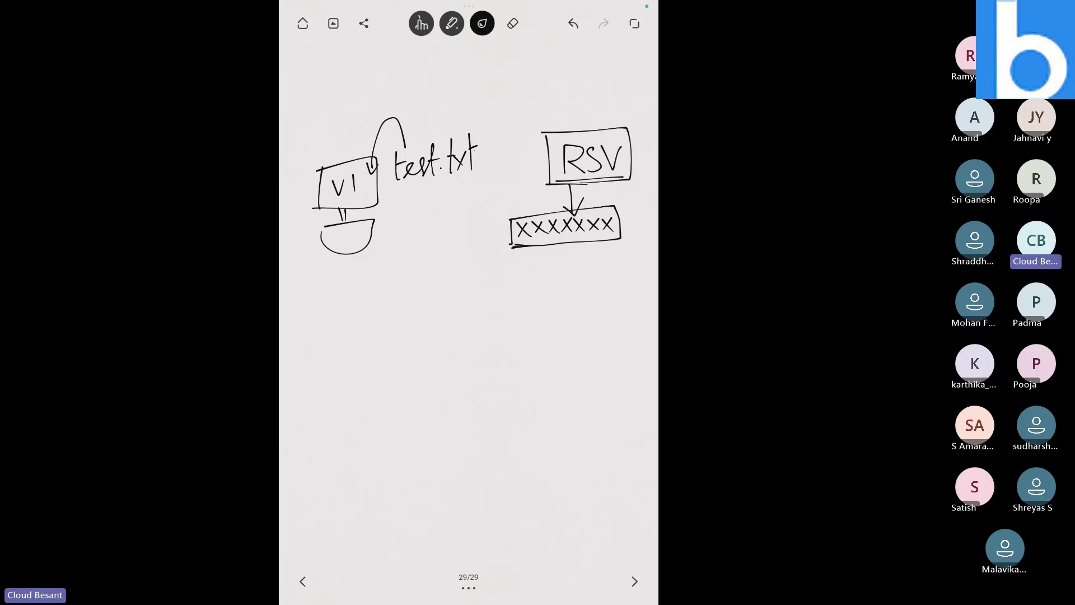
{"action": "mouse_move", "coordinate": [509, 234]}
{"action": "left_mouse_down"}
{"action": "mouse_move", "coordinate": [465, 238]}
{"action": "mouse_move", "coordinate": [422, 381]}
{"action": "mouse_move", "coordinate": [443, 367]}
{"action": "left_mouse_up"}
{"action": "mouse_move", "coordinate": [336, 398]}
{"action": "left_mouse_down"}
{"action": "mouse_move", "coordinate": [332, 420]}
{"action": "mouse_move", "coordinate": [353, 393]}
{"action": "left_mouse_up"}
- Write and underline 'New / Replac' below the arrow, boxing New
{"action": "mouse_move", "coordinate": [357, 410]}
{"action": "left_mouse_down"}
{"action": "mouse_move", "coordinate": [378, 418]}
{"action": "mouse_move", "coordinate": [396, 398]}
{"action": "mouse_move", "coordinate": [420, 420]}
{"action": "mouse_move", "coordinate": [417, 436]}
{"action": "left_mouse_up"}
{"action": "mouse_move", "coordinate": [452, 423]}
{"action": "left_mouse_down"}
{"action": "mouse_move", "coordinate": [461, 402]}
{"action": "mouse_move", "coordinate": [475, 417]}
{"action": "mouse_move", "coordinate": [496, 404]}
{"action": "mouse_move", "coordinate": [484, 419]}
{"action": "left_mouse_up"}
{"action": "mouse_move", "coordinate": [506, 374]}
{"action": "left_mouse_down"}
{"action": "mouse_move", "coordinate": [505, 416]}
{"action": "mouse_move", "coordinate": [539, 420]}
{"action": "left_mouse_up"}
{"action": "left_click_drag", "start_coordinate": [328, 432], "coordinate": [383, 423]}
{"action": "left_click_drag", "start_coordinate": [448, 433], "coordinate": [550, 430]}
{"action": "left_click_drag", "start_coordinate": [318, 381], "coordinate": [321, 431]}
{"action": "mouse_move", "coordinate": [312, 382]}
{"action": "left_mouse_down"}
{"action": "mouse_move", "coordinate": [403, 373]}
{"action": "mouse_move", "coordinate": [408, 419]}
{"action": "left_mouse_up"}
- Sketch a V2 monitor under New labelled with an underlined test.txt
{"action": "mouse_move", "coordinate": [334, 478]}
{"action": "left_mouse_down"}
{"action": "mouse_move", "coordinate": [337, 520]}
{"action": "mouse_move", "coordinate": [382, 472]}
{"action": "mouse_move", "coordinate": [335, 518]}
{"action": "mouse_move", "coordinate": [362, 531]}
{"action": "left_mouse_up"}
{"action": "left_click_drag", "start_coordinate": [334, 535], "coordinate": [389, 526]}
{"action": "mouse_move", "coordinate": [388, 526]}
{"action": "left_mouse_down"}
{"action": "mouse_move", "coordinate": [390, 554]}
{"action": "mouse_move", "coordinate": [333, 543]}
{"action": "left_mouse_up"}
{"action": "mouse_move", "coordinate": [337, 492]}
{"action": "left_mouse_down"}
{"action": "mouse_move", "coordinate": [343, 507]}
{"action": "mouse_move", "coordinate": [350, 490]}
{"action": "mouse_move", "coordinate": [371, 506]}
{"action": "left_mouse_up"}
{"action": "mouse_move", "coordinate": [402, 453]}
{"action": "left_mouse_down"}
{"action": "mouse_move", "coordinate": [410, 465]}
{"action": "mouse_move", "coordinate": [371, 483]}
{"action": "mouse_move", "coordinate": [382, 471]}
{"action": "left_mouse_up"}
{"action": "mouse_move", "coordinate": [398, 470]}
{"action": "left_mouse_down"}
{"action": "mouse_move", "coordinate": [402, 497]}
{"action": "mouse_move", "coordinate": [433, 475]}
{"action": "mouse_move", "coordinate": [450, 491]}
{"action": "mouse_move", "coordinate": [464, 473]}
{"action": "left_mouse_up"}
{"action": "left_click", "coordinate": [447, 486]}
{"action": "left_click_drag", "start_coordinate": [459, 476], "coordinate": [471, 490]}
{"action": "mouse_move", "coordinate": [472, 476]}
{"action": "left_mouse_down"}
{"action": "mouse_move", "coordinate": [460, 491]}
{"action": "mouse_move", "coordinate": [478, 487]}
{"action": "left_mouse_up"}
{"action": "left_click_drag", "start_coordinate": [469, 473], "coordinate": [482, 471]}
{"action": "left_click_drag", "start_coordinate": [401, 504], "coordinate": [448, 496]}
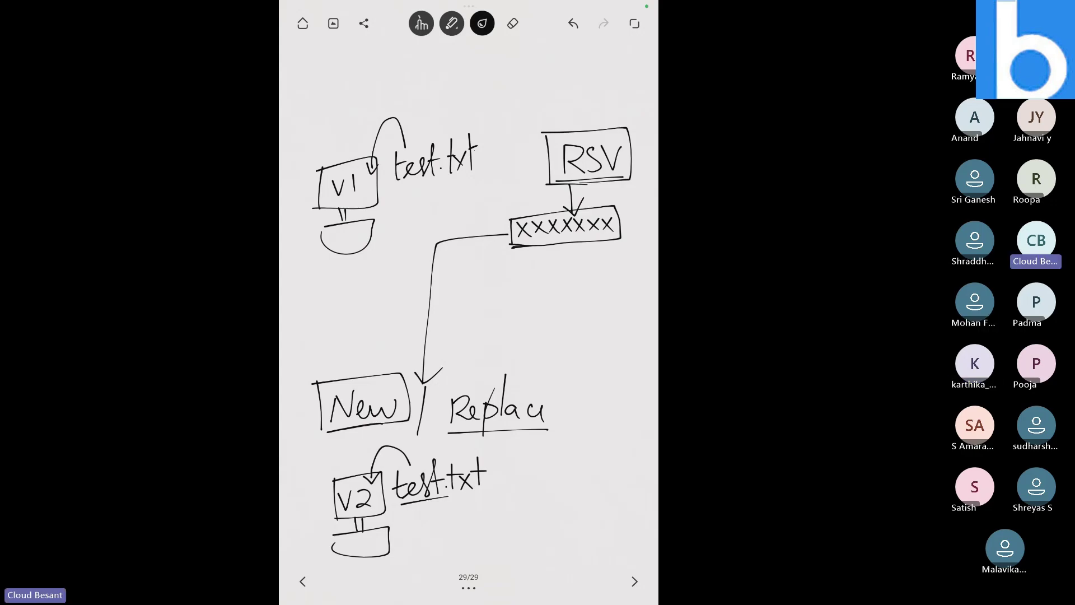
- Write and underline hello.txt under V1's test.txt
{"action": "left_click_drag", "start_coordinate": [448, 496], "coordinate": [489, 492]}
{"action": "mouse_move", "coordinate": [397, 193]}
{"action": "left_mouse_down"}
{"action": "mouse_move", "coordinate": [396, 215]}
{"action": "mouse_move", "coordinate": [409, 216]}
{"action": "left_mouse_up"}
{"action": "mouse_move", "coordinate": [414, 199]}
{"action": "left_mouse_down"}
{"action": "mouse_move", "coordinate": [415, 217]}
{"action": "mouse_move", "coordinate": [437, 195]}
{"action": "mouse_move", "coordinate": [450, 208]}
{"action": "left_mouse_up"}
{"action": "left_click", "coordinate": [443, 203]}
{"action": "left_click_drag", "start_coordinate": [447, 189], "coordinate": [471, 197]}
{"action": "mouse_move", "coordinate": [477, 168]}
{"action": "left_mouse_down"}
{"action": "mouse_move", "coordinate": [474, 194]}
{"action": "mouse_move", "coordinate": [487, 178]}
{"action": "left_mouse_up"}
{"action": "left_click_drag", "start_coordinate": [398, 225], "coordinate": [462, 207]}
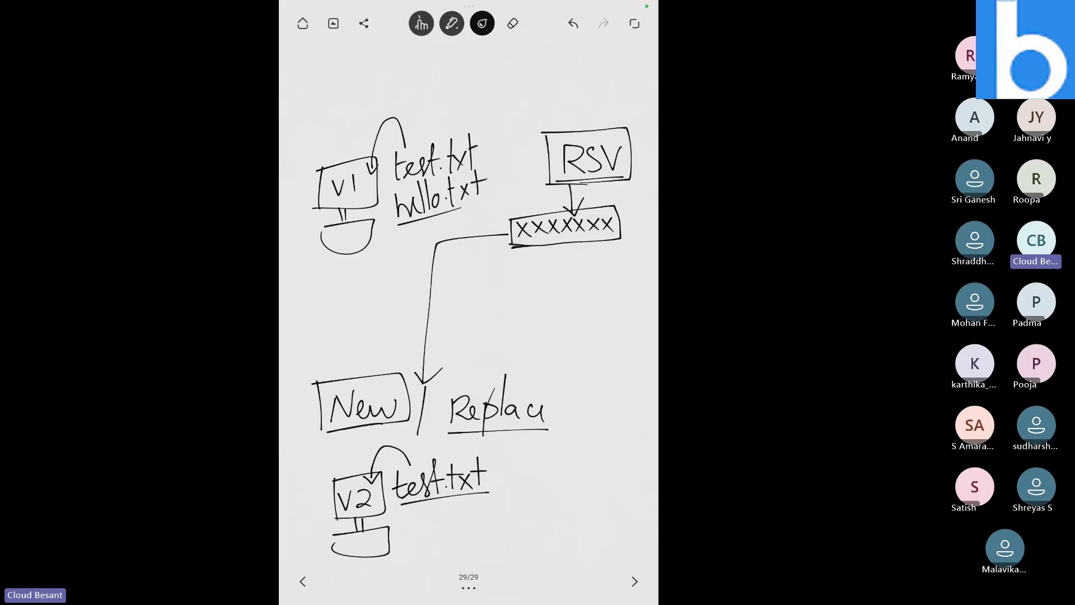
{"action": "left_click_drag", "start_coordinate": [452, 210], "coordinate": [492, 197]}
- In pink, box Replac, draw an arc from XXXXXXX back to V1, and outline XXXXXXX
{"action": "left_click", "coordinate": [483, 23]}
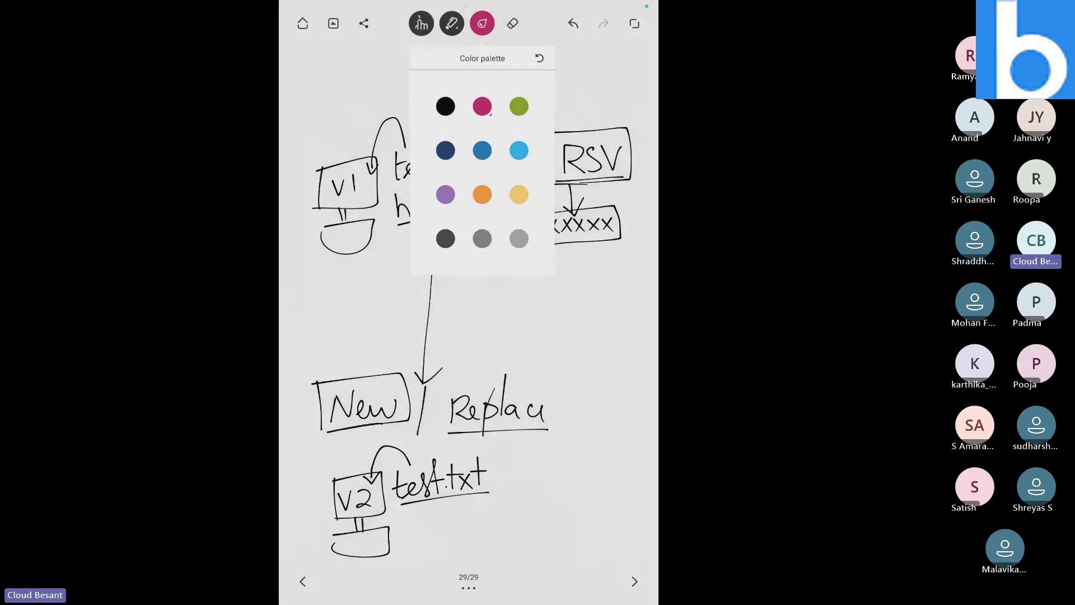
{"action": "left_click", "coordinate": [482, 106]}
{"action": "mouse_move", "coordinate": [445, 431]}
{"action": "left_mouse_down"}
{"action": "mouse_move", "coordinate": [435, 395]}
{"action": "mouse_move", "coordinate": [482, 385]}
{"action": "mouse_move", "coordinate": [556, 420]}
{"action": "mouse_move", "coordinate": [443, 434]}
{"action": "left_mouse_up"}
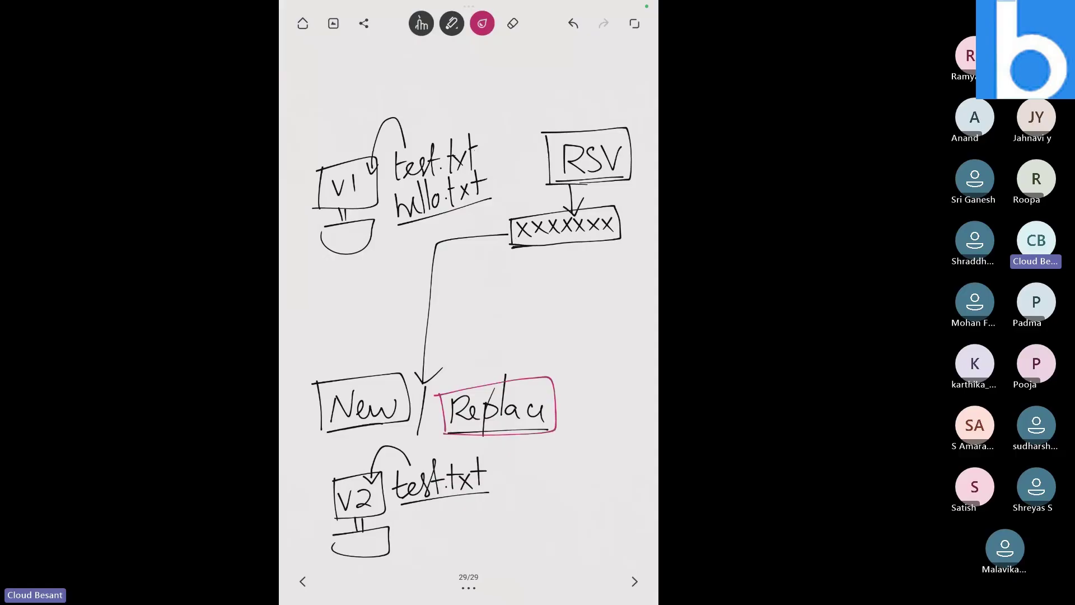
{"action": "mouse_move", "coordinate": [536, 214]}
{"action": "left_mouse_down"}
{"action": "mouse_move", "coordinate": [496, 92]}
{"action": "mouse_move", "coordinate": [432, 77]}
{"action": "mouse_move", "coordinate": [351, 156]}
{"action": "left_mouse_up"}
{"action": "left_click_drag", "start_coordinate": [344, 137], "coordinate": [355, 157]}
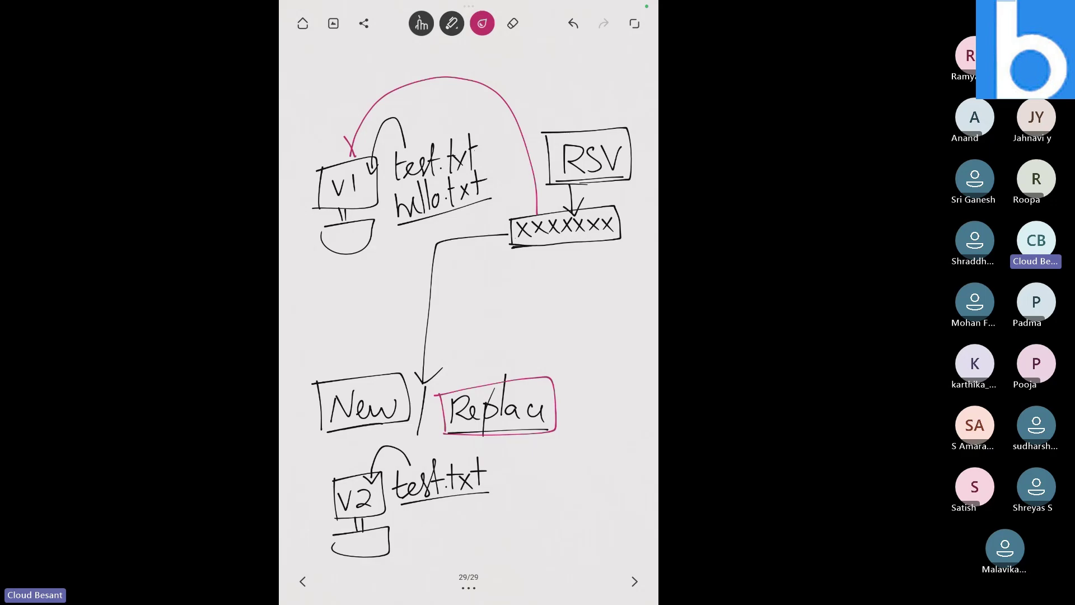
{"action": "left_click_drag", "start_coordinate": [377, 130], "coordinate": [353, 156]}
{"action": "mouse_move", "coordinate": [511, 218]}
{"action": "left_mouse_down"}
{"action": "mouse_move", "coordinate": [508, 247]}
{"action": "mouse_move", "coordinate": [577, 241]}
{"action": "left_mouse_up"}
{"action": "mouse_move", "coordinate": [512, 223]}
{"action": "left_mouse_down"}
{"action": "mouse_move", "coordinate": [615, 205]}
{"action": "mouse_move", "coordinate": [595, 242]}
{"action": "left_mouse_up"}
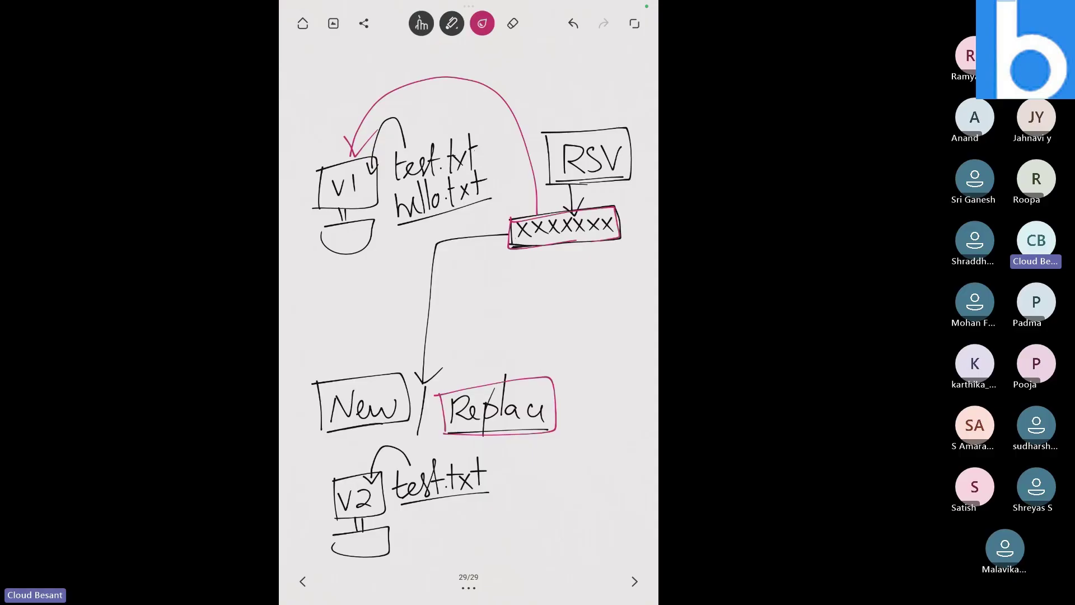
- Draw a pink user stick figure with an arrow up to V1 and box hello.txt
{"action": "mouse_move", "coordinate": [320, 287]}
{"action": "left_mouse_down"}
{"action": "mouse_move", "coordinate": [313, 298]}
{"action": "mouse_move", "coordinate": [325, 307]}
{"action": "mouse_move", "coordinate": [320, 289]}
{"action": "left_mouse_up"}
{"action": "mouse_move", "coordinate": [319, 307]}
{"action": "left_mouse_down"}
{"action": "mouse_move", "coordinate": [319, 330]}
{"action": "mouse_move", "coordinate": [328, 315]}
{"action": "mouse_move", "coordinate": [326, 324]}
{"action": "left_mouse_up"}
{"action": "mouse_move", "coordinate": [337, 320]}
{"action": "left_mouse_down"}
{"action": "mouse_move", "coordinate": [360, 289]}
{"action": "mouse_move", "coordinate": [356, 262]}
{"action": "mouse_move", "coordinate": [365, 272]}
{"action": "left_mouse_up"}
{"action": "mouse_move", "coordinate": [380, 191]}
{"action": "left_mouse_down"}
{"action": "mouse_move", "coordinate": [384, 206]}
{"action": "mouse_move", "coordinate": [446, 212]}
{"action": "left_mouse_up"}
{"action": "left_click_drag", "start_coordinate": [380, 193], "coordinate": [496, 166]}
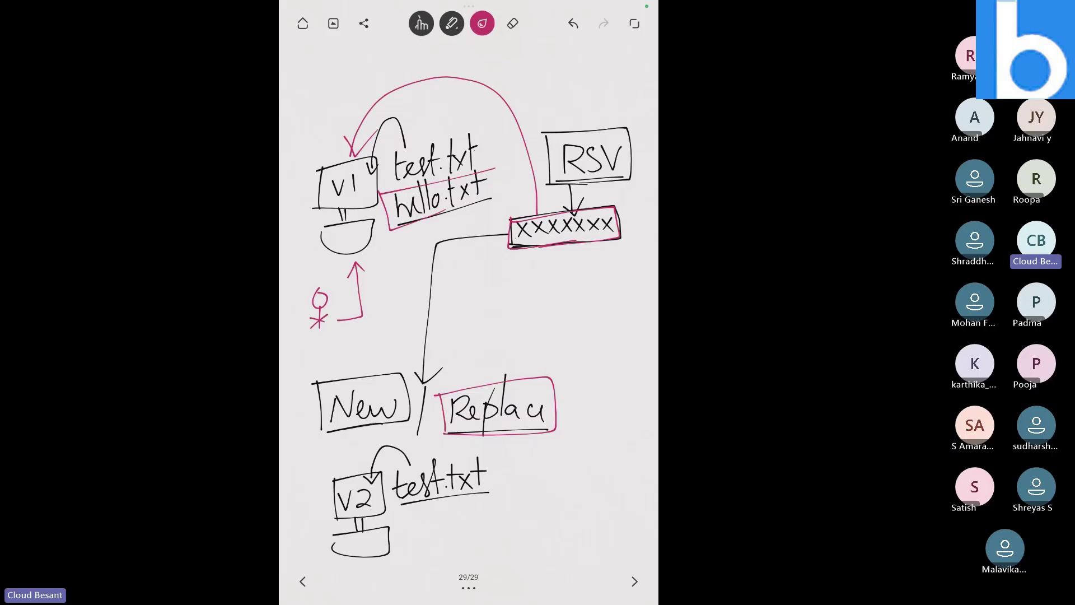
- Erase the black connector below XXXXXXX
{"action": "left_click_drag", "start_coordinate": [495, 167], "coordinate": [503, 193]}
{"action": "left_click", "coordinate": [513, 23]}
{"action": "mouse_move", "coordinate": [487, 235]}
{"action": "left_mouse_down"}
{"action": "mouse_move", "coordinate": [442, 247]}
{"action": "mouse_move", "coordinate": [462, 300]}
{"action": "mouse_move", "coordinate": [428, 330]}
{"action": "left_mouse_up"}
{"action": "left_click", "coordinate": [452, 23]}
- Draw a pink arrow from XXXXXXX to a boxed SA, then from SA down to New/Replace
{"action": "left_click", "coordinate": [482, 23]}
{"action": "mouse_move", "coordinate": [507, 235]}
{"action": "left_mouse_down"}
{"action": "mouse_move", "coordinate": [436, 263]}
{"action": "mouse_move", "coordinate": [449, 256]}
{"action": "mouse_move", "coordinate": [413, 315]}
{"action": "left_mouse_up"}
{"action": "left_click_drag", "start_coordinate": [437, 315], "coordinate": [455, 312]}
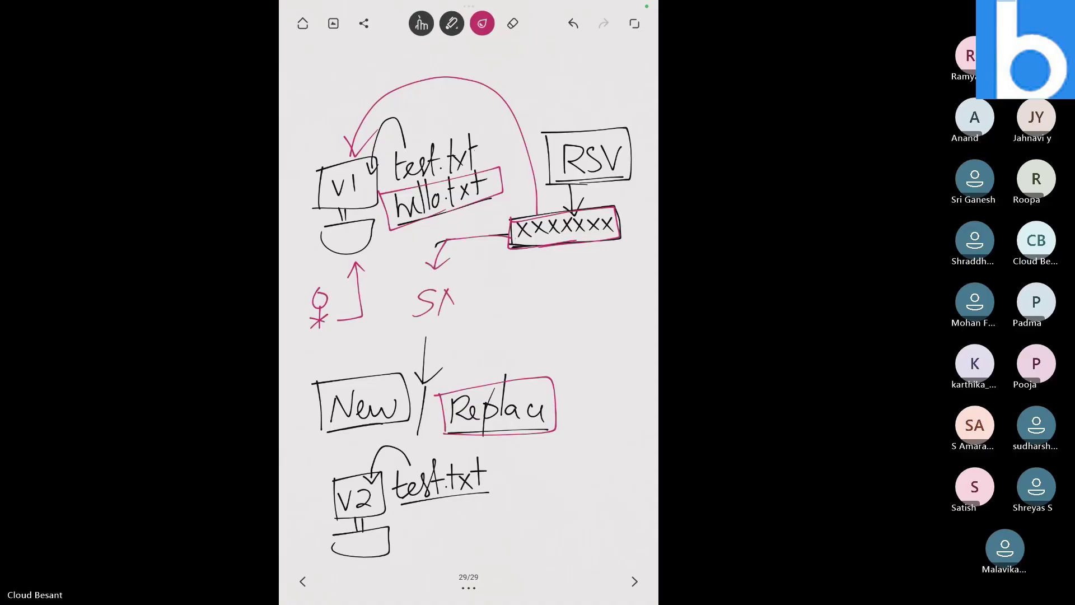
{"action": "left_click_drag", "start_coordinate": [399, 282], "coordinate": [400, 294]}
{"action": "left_click_drag", "start_coordinate": [441, 308], "coordinate": [465, 302]}
{"action": "left_click_drag", "start_coordinate": [400, 283], "coordinate": [399, 334]}
{"action": "mouse_move", "coordinate": [394, 285]}
{"action": "left_mouse_down"}
{"action": "mouse_move", "coordinate": [451, 275]}
{"action": "mouse_move", "coordinate": [390, 336]}
{"action": "left_mouse_up"}
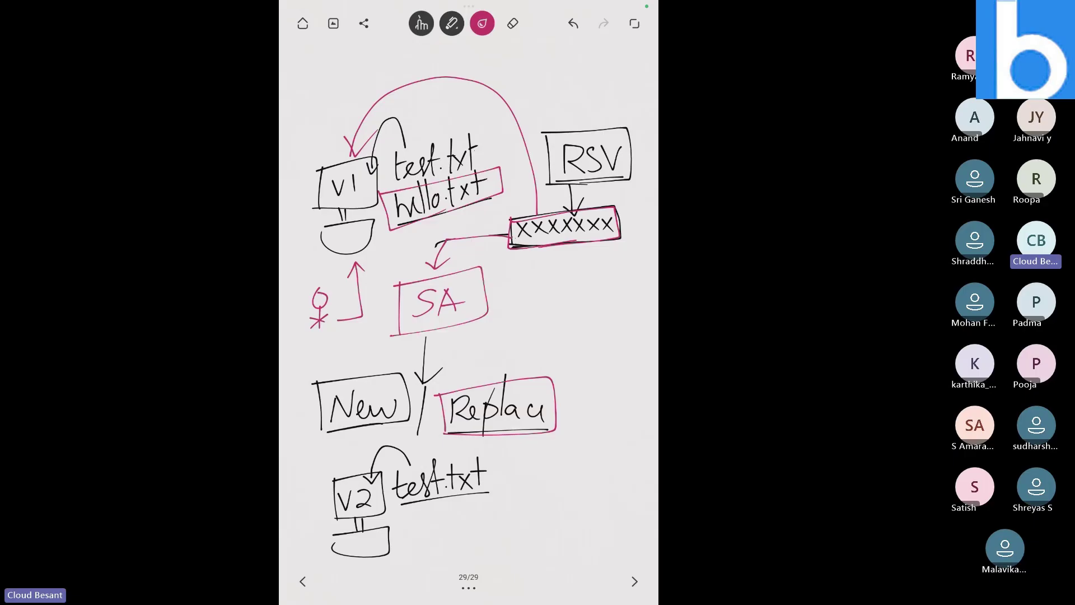
{"action": "left_click_drag", "start_coordinate": [428, 257], "coordinate": [431, 266]}
{"action": "left_click_drag", "start_coordinate": [425, 336], "coordinate": [424, 383]}
{"action": "mouse_move", "coordinate": [412, 371]}
{"action": "left_mouse_down"}
{"action": "mouse_move", "coordinate": [424, 383]}
{"action": "mouse_move", "coordinate": [436, 369]}
{"action": "left_mouse_up"}
- Write and underline 'Staging location' beside the SA box
{"action": "mouse_move", "coordinate": [529, 274]}
{"action": "left_mouse_down"}
{"action": "mouse_move", "coordinate": [518, 297]}
{"action": "mouse_move", "coordinate": [569, 283]}
{"action": "mouse_move", "coordinate": [565, 308]}
{"action": "left_mouse_up"}
{"action": "left_click_drag", "start_coordinate": [574, 271], "coordinate": [576, 274]}
{"action": "mouse_move", "coordinate": [580, 280]}
{"action": "left_mouse_down"}
{"action": "mouse_move", "coordinate": [593, 292]}
{"action": "mouse_move", "coordinate": [610, 287]}
{"action": "mouse_move", "coordinate": [604, 304]}
{"action": "mouse_move", "coordinate": [617, 291]}
{"action": "left_mouse_up"}
{"action": "left_click", "coordinate": [522, 331]}
{"action": "mouse_move", "coordinate": [509, 315]}
{"action": "left_mouse_down"}
{"action": "mouse_move", "coordinate": [509, 340]}
{"action": "mouse_move", "coordinate": [523, 331]}
{"action": "mouse_move", "coordinate": [552, 338]}
{"action": "left_mouse_up"}
{"action": "mouse_move", "coordinate": [562, 307]}
{"action": "left_mouse_down"}
{"action": "mouse_move", "coordinate": [560, 337]}
{"action": "mouse_move", "coordinate": [570, 322]}
{"action": "left_mouse_up"}
{"action": "mouse_move", "coordinate": [568, 327]}
{"action": "left_mouse_down"}
{"action": "mouse_move", "coordinate": [569, 337]}
{"action": "mouse_move", "coordinate": [566, 318]}
{"action": "mouse_move", "coordinate": [606, 335]}
{"action": "left_mouse_up"}
{"action": "left_click_drag", "start_coordinate": [503, 356], "coordinate": [604, 340]}
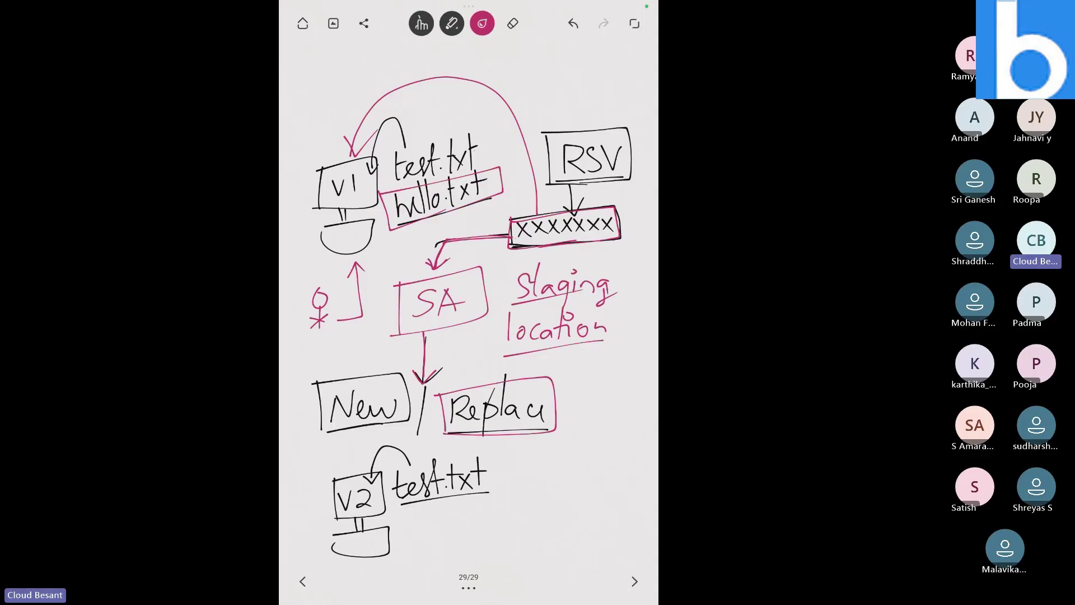
- Thicken the arrow into SA, underline and tick New, and box the V2 sketch
{"action": "mouse_move", "coordinate": [509, 237]}
{"action": "left_mouse_down"}
{"action": "mouse_move", "coordinate": [444, 244]}
{"action": "mouse_move", "coordinate": [437, 266]}
{"action": "left_mouse_up"}
{"action": "left_click_drag", "start_coordinate": [435, 269], "coordinate": [459, 258]}
{"action": "left_click_drag", "start_coordinate": [321, 431], "coordinate": [383, 421]}
{"action": "left_click_drag", "start_coordinate": [348, 367], "coordinate": [373, 358]}
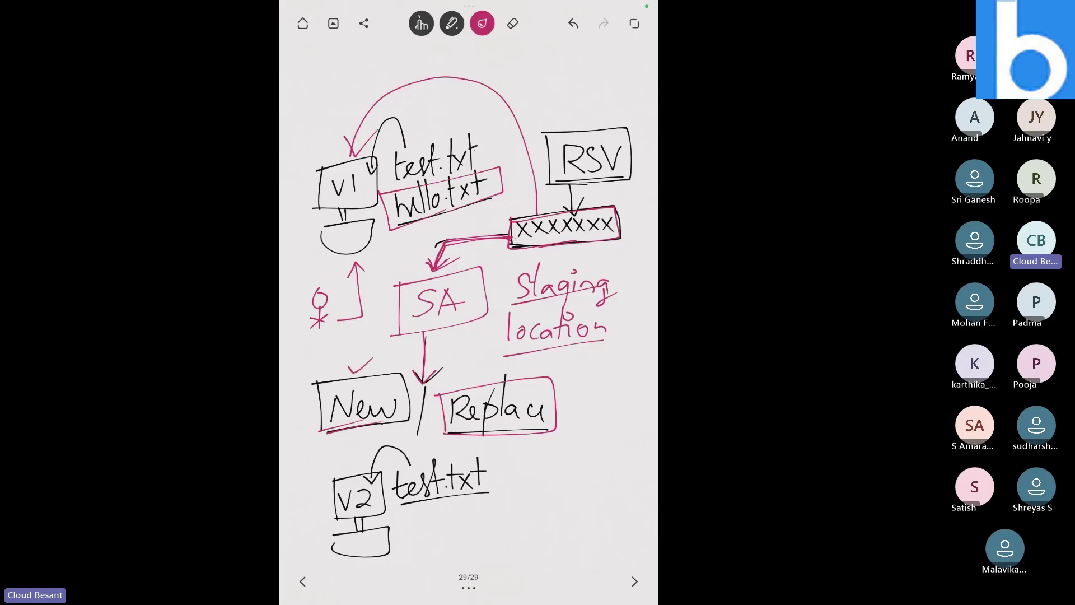
{"action": "left_click_drag", "start_coordinate": [321, 468], "coordinate": [320, 482]}
{"action": "mouse_move", "coordinate": [322, 465]}
{"action": "left_mouse_down"}
{"action": "mouse_move", "coordinate": [496, 442]}
{"action": "mouse_move", "coordinate": [335, 562]}
{"action": "mouse_move", "coordinate": [315, 562]}
{"action": "left_mouse_up"}
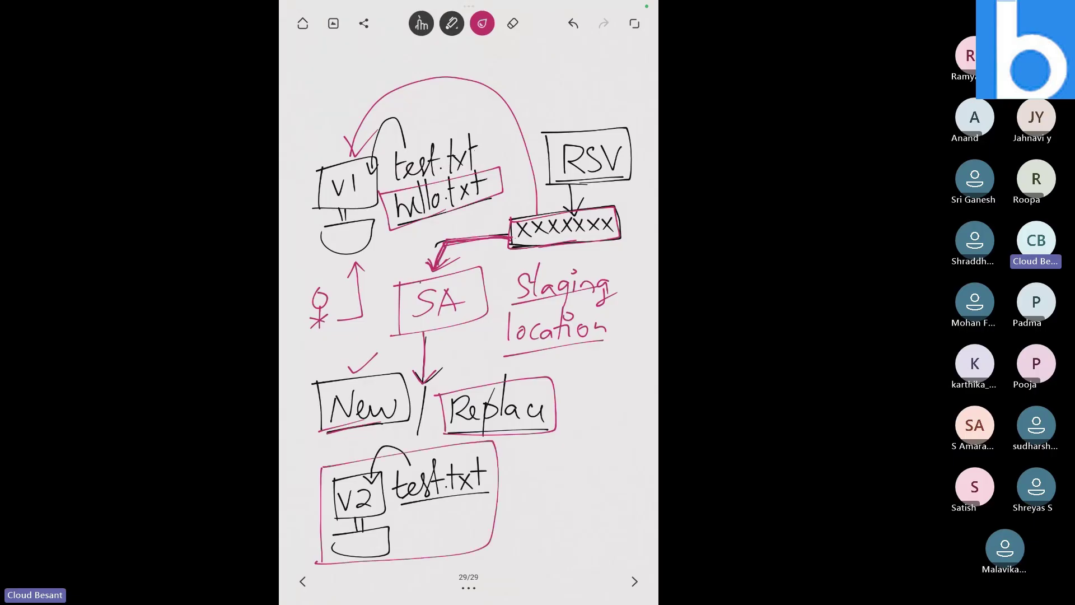
- Undo hatching over the SA box and scribble out the stray mark below it
{"action": "mouse_move", "coordinate": [417, 286]}
{"action": "left_mouse_down"}
{"action": "mouse_move", "coordinate": [400, 320]}
{"action": "mouse_move", "coordinate": [416, 325]}
{"action": "left_mouse_up"}
{"action": "mouse_move", "coordinate": [450, 274]}
{"action": "left_mouse_down"}
{"action": "mouse_move", "coordinate": [427, 327]}
{"action": "mouse_move", "coordinate": [444, 327]}
{"action": "left_mouse_up"}
{"action": "left_click_drag", "start_coordinate": [480, 271], "coordinate": [457, 322]}
{"action": "key", "text": "ctrl+z"}
{"action": "key", "text": "ctrl+z"}
{"action": "key", "text": "ctrl+z"}
{"action": "key", "text": "ctrl+z"}
{"action": "key", "text": "ctrl+z"}
{"action": "key", "text": "ctrl+z"}
{"action": "key", "text": "ctrl+z"}
{"action": "mouse_move", "coordinate": [467, 330]}
{"action": "left_mouse_down"}
{"action": "mouse_move", "coordinate": [455, 353]}
{"action": "mouse_move", "coordinate": [476, 355]}
{"action": "left_mouse_up"}
{"action": "mouse_move", "coordinate": [477, 339]}
{"action": "left_mouse_down"}
{"action": "mouse_move", "coordinate": [467, 359]}
{"action": "mouse_move", "coordinate": [482, 332]}
{"action": "left_mouse_up"}
{"action": "left_click_drag", "start_coordinate": [462, 354], "coordinate": [477, 341]}
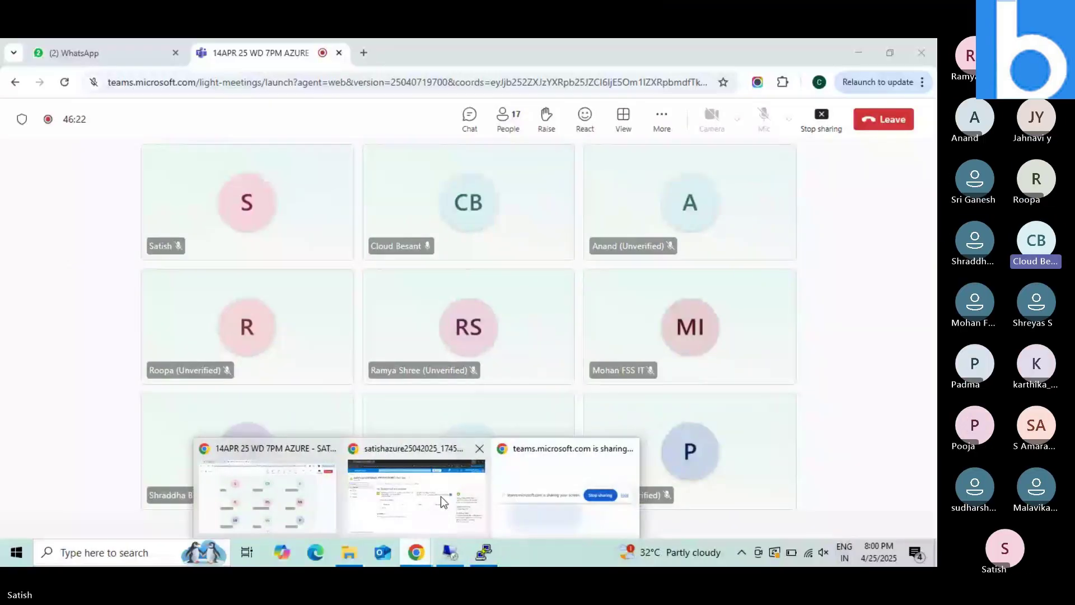
{"action": "left_click", "coordinate": [442, 500]}
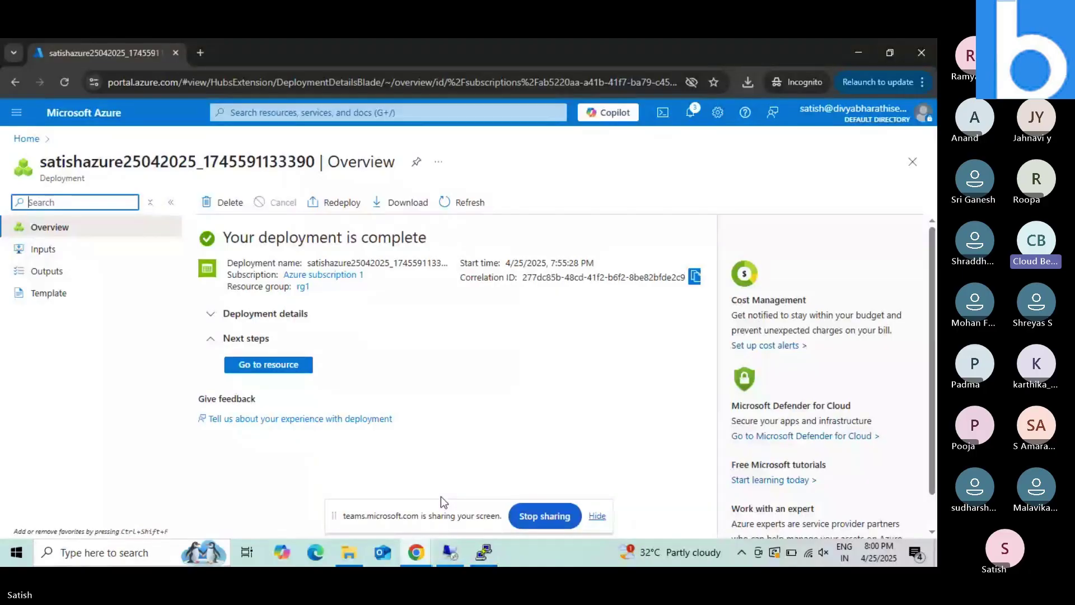
{"action": "left_click", "coordinate": [84, 113]}
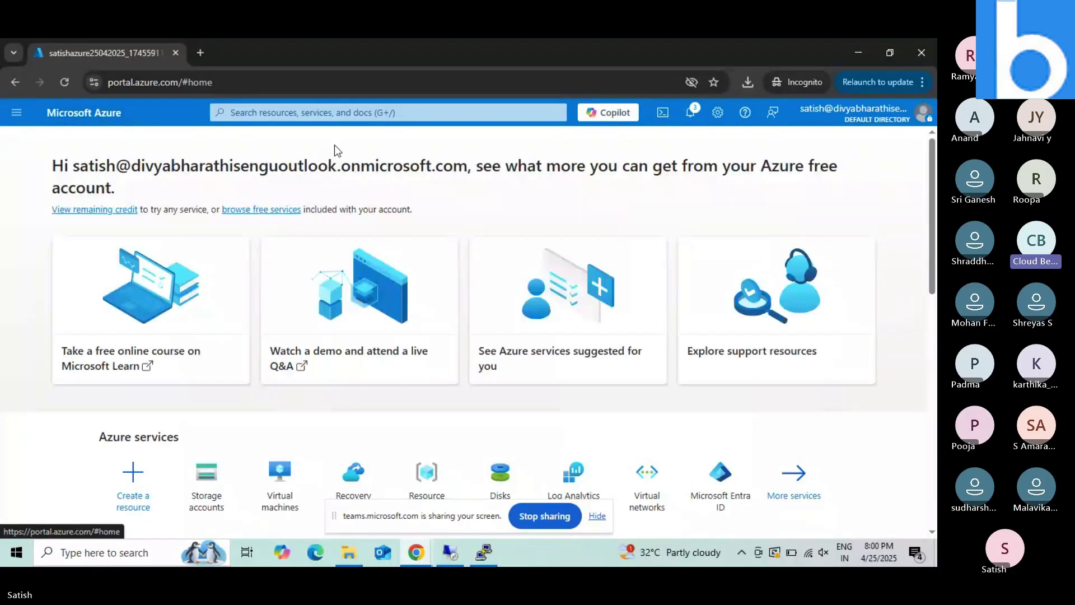
{"action": "left_click", "coordinate": [266, 505]}
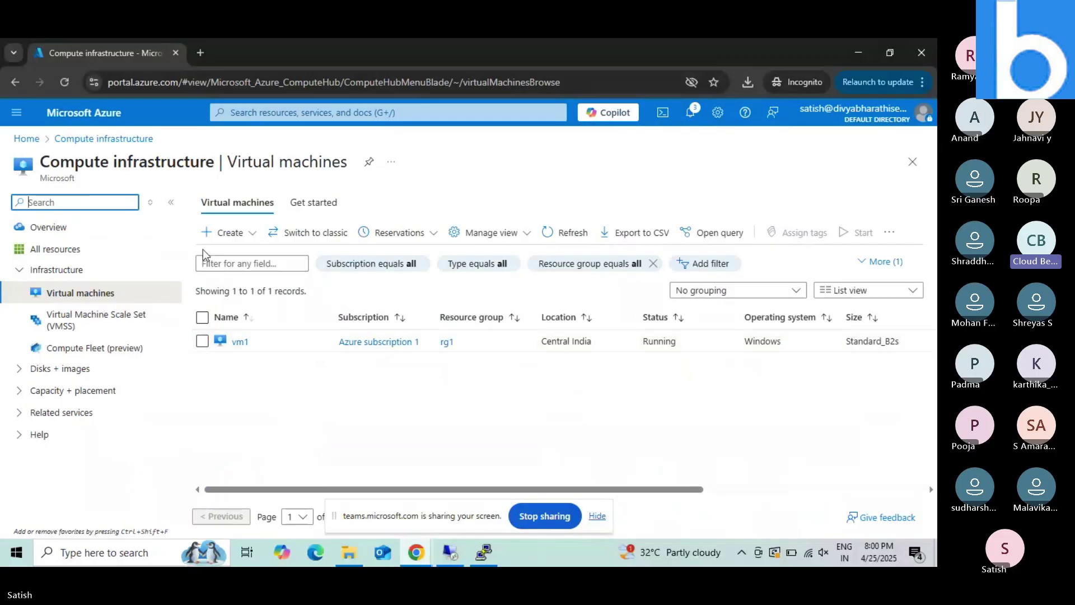
{"action": "left_click", "coordinate": [170, 202]}
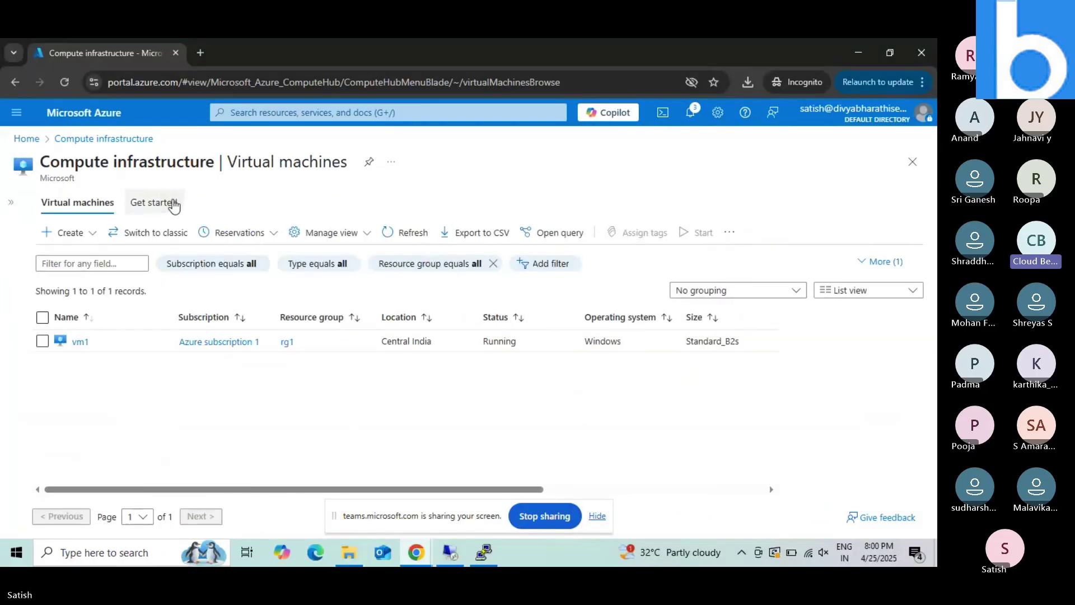
{"action": "left_click", "coordinate": [80, 343]}
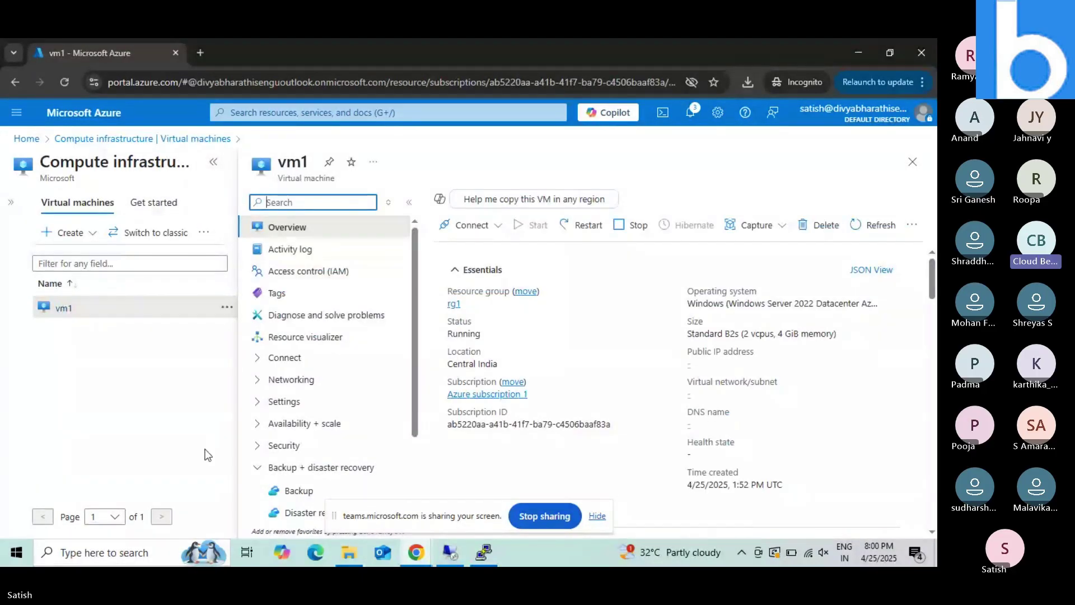
{"action": "left_click", "coordinate": [297, 491]}
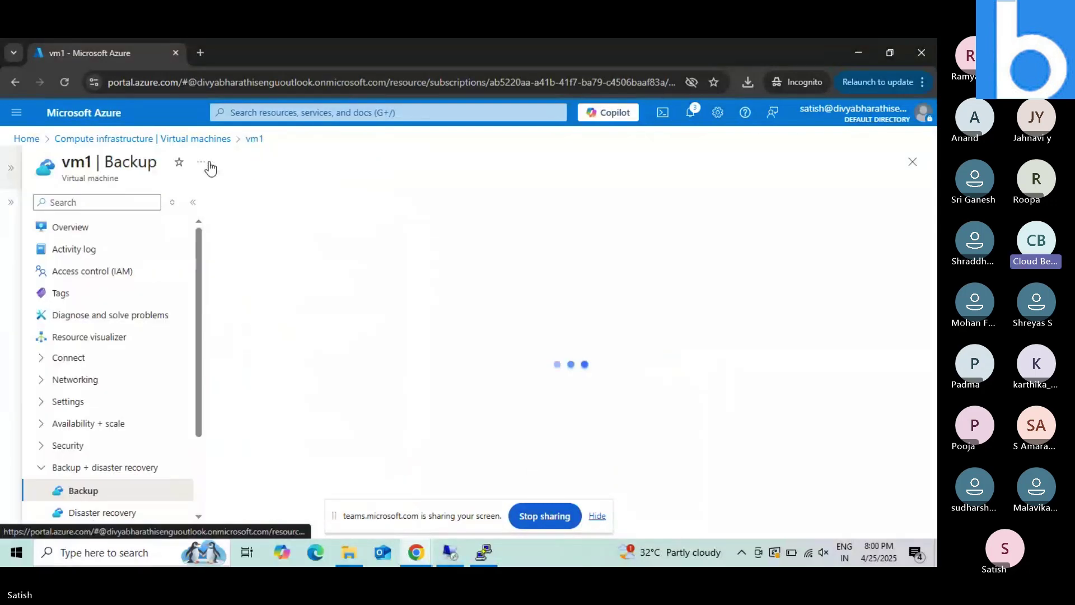
{"action": "scroll", "coordinate": [396, 388], "scroll_direction": "down", "scroll_amount": 1}
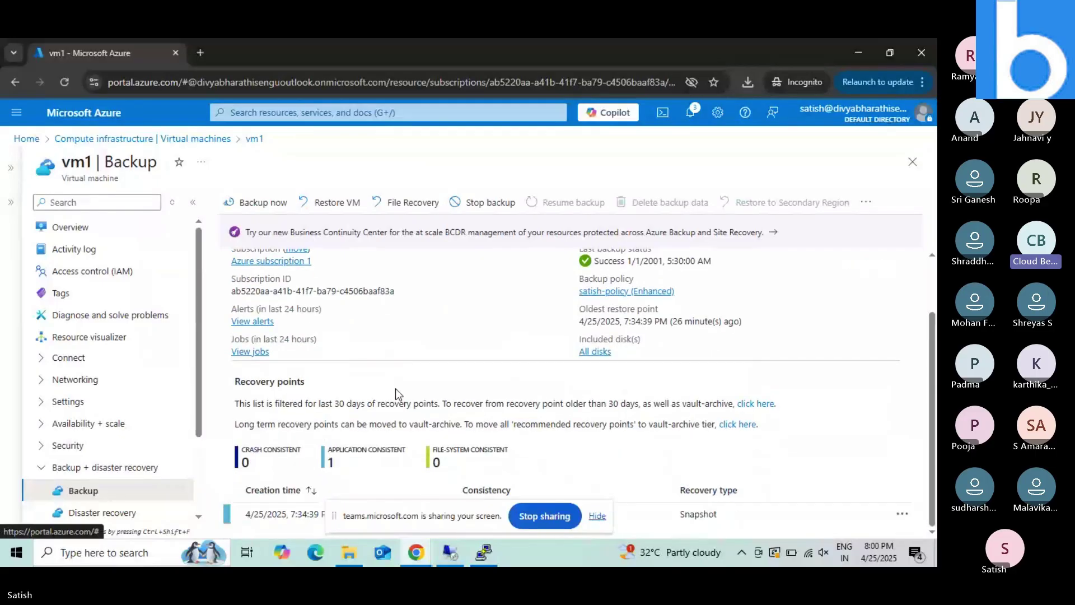
{"action": "left_click", "coordinate": [597, 516]}
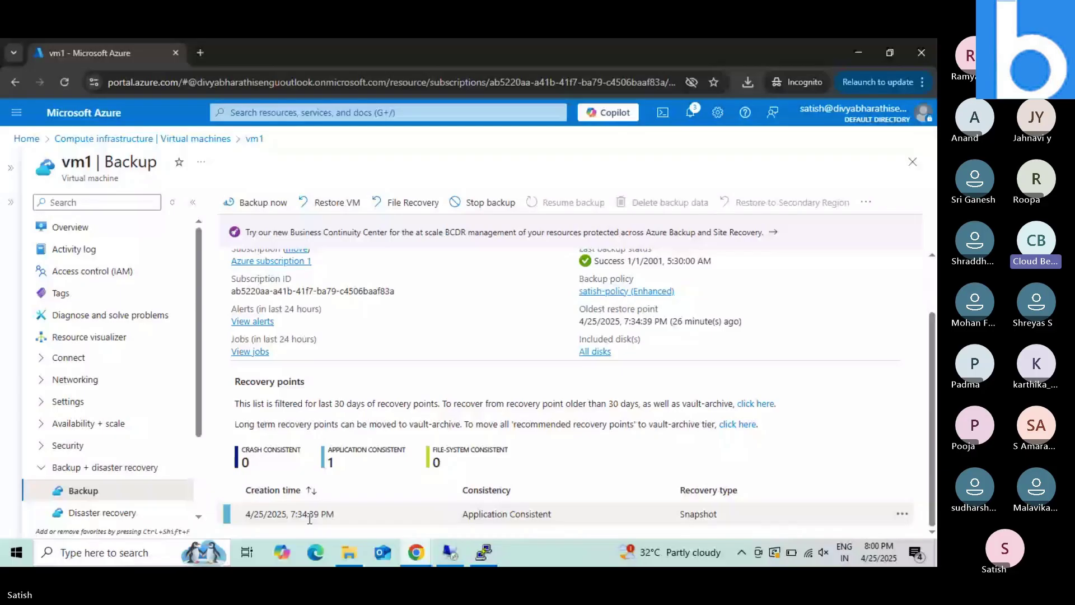
- Begin Restore VM for vm1 and select the 4/25/2025, 7:34:39 PM restore point
{"action": "left_click", "coordinate": [331, 205]}
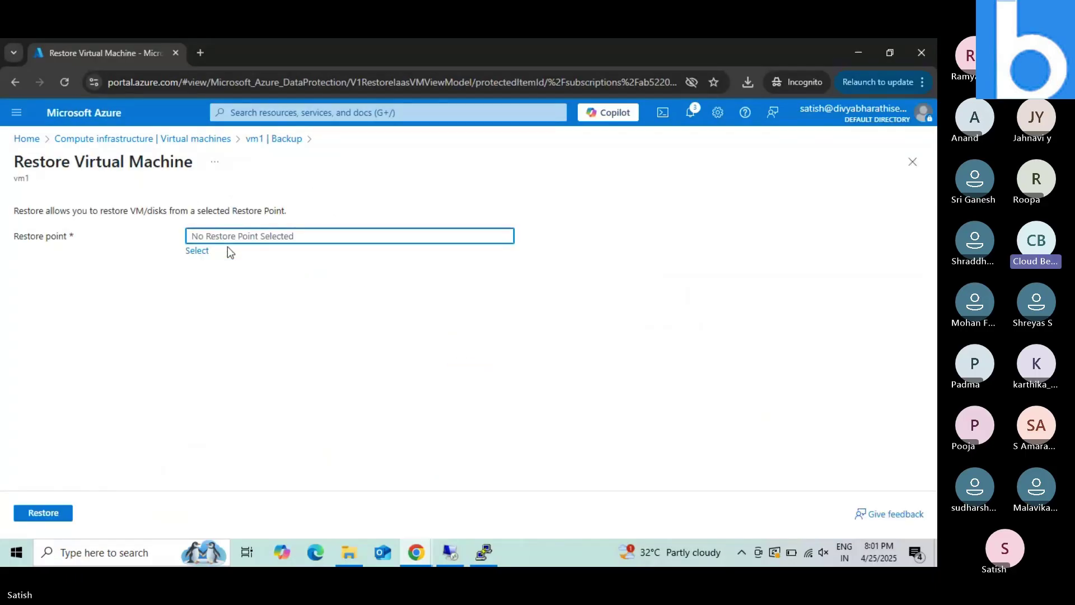
{"action": "left_click", "coordinate": [203, 253]}
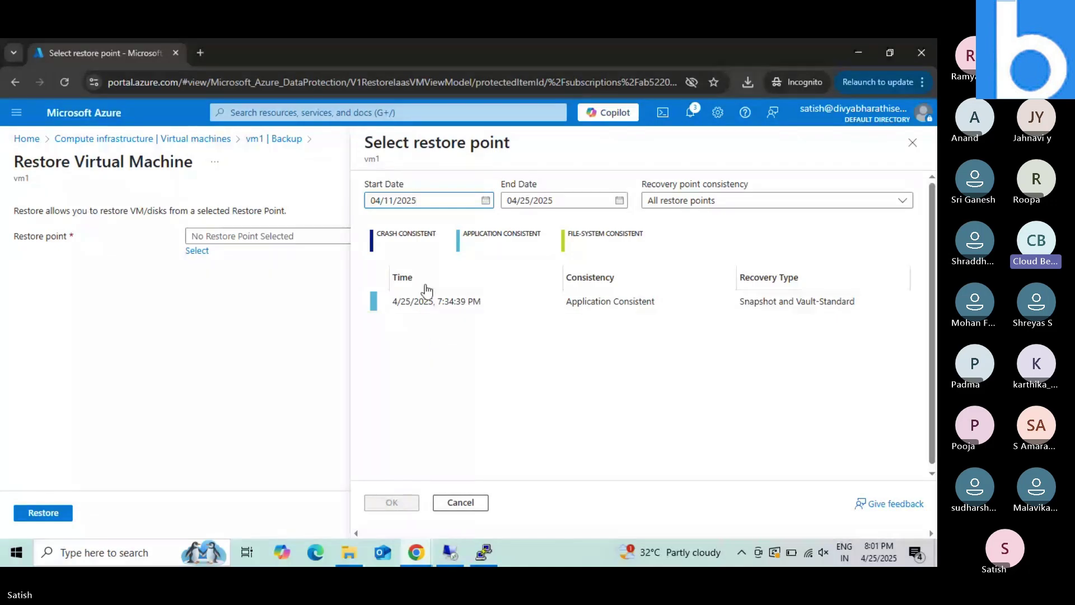
{"action": "left_click", "coordinate": [420, 306]}
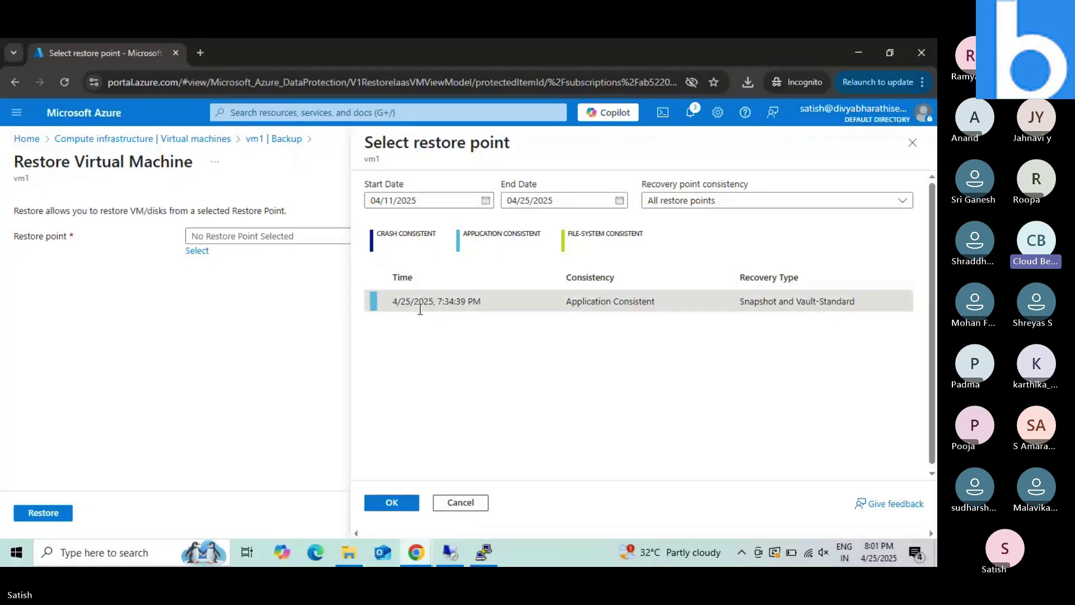
{"action": "left_click", "coordinate": [402, 507]}
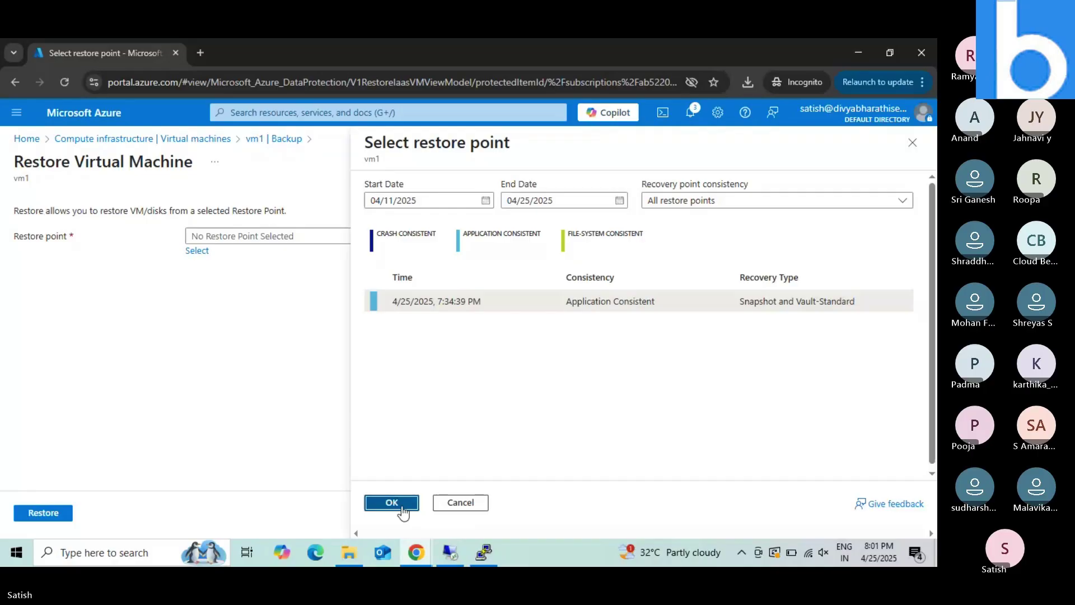
{"action": "scroll", "coordinate": [328, 351], "scroll_direction": "down", "scroll_amount": 2}
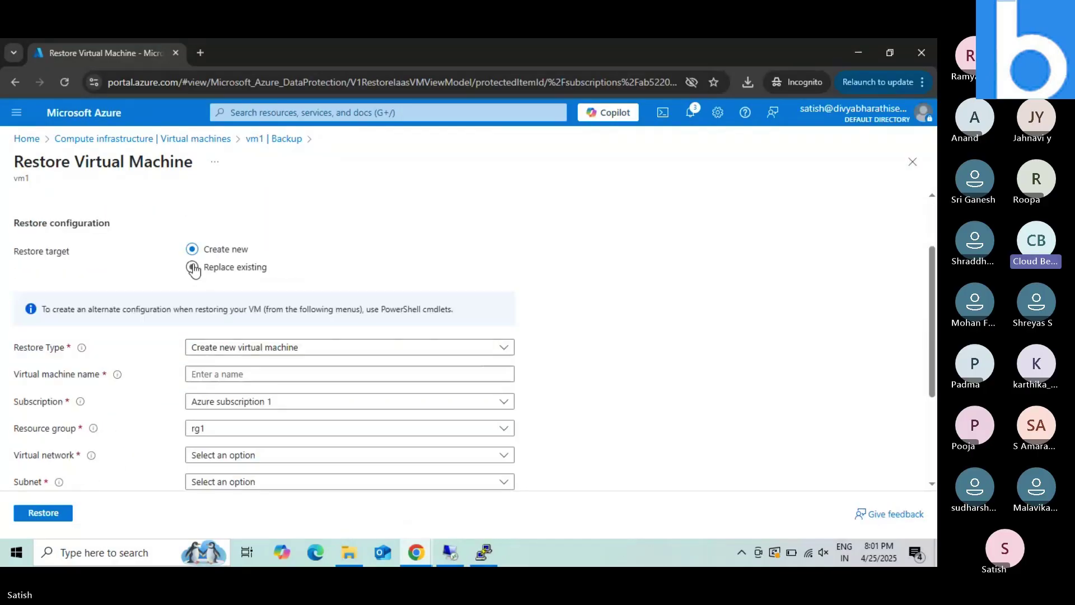
- Set the restore to Replace existing, staging in the satishazure25042025 (StandardLRS) storage account
{"action": "left_click", "coordinate": [193, 268]}
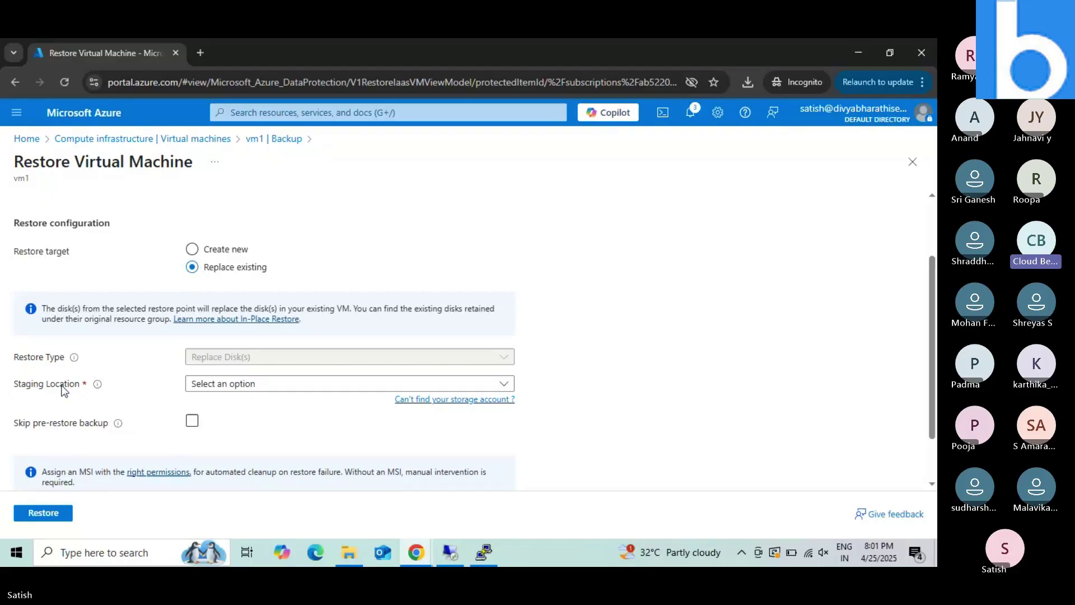
{"action": "left_click", "coordinate": [278, 389]}
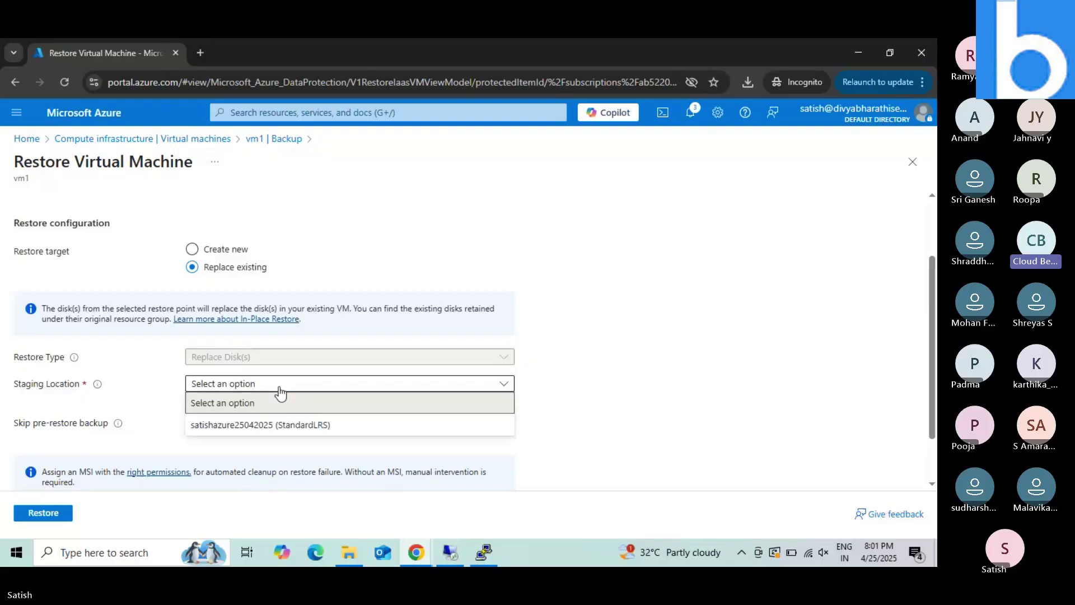
{"action": "left_click", "coordinate": [240, 426]}
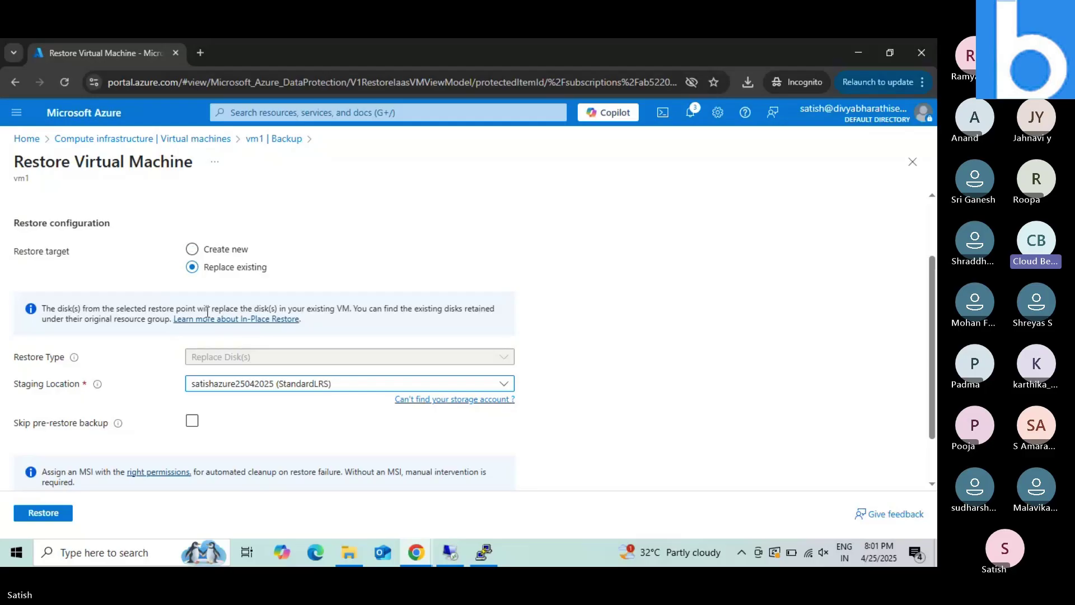
{"action": "scroll", "coordinate": [72, 473], "scroll_direction": "down", "scroll_amount": 2}
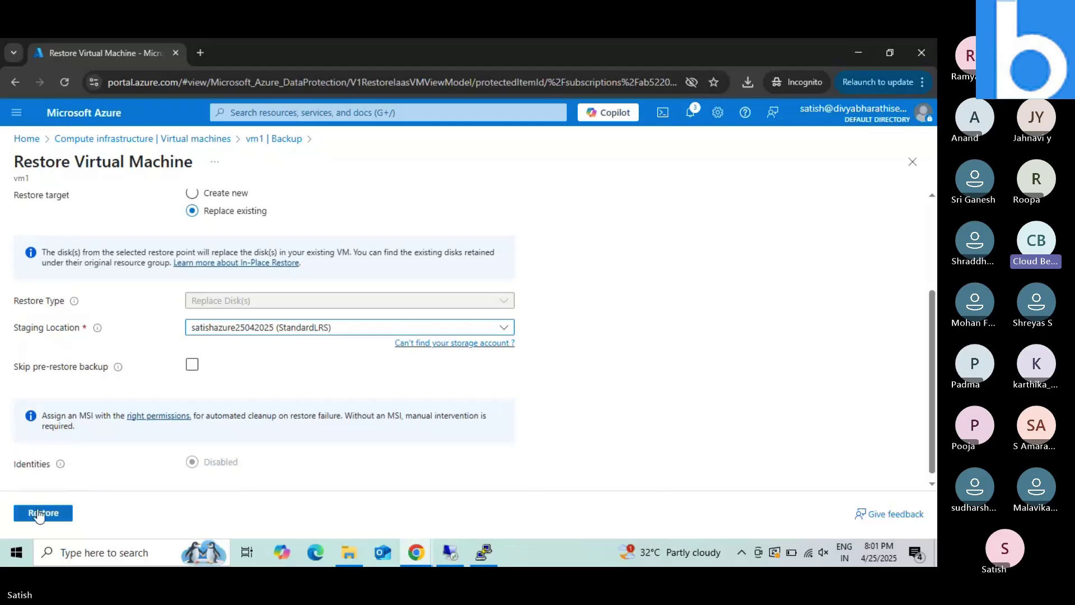
{"action": "scroll", "coordinate": [225, 316], "scroll_direction": "up", "scroll_amount": 1}
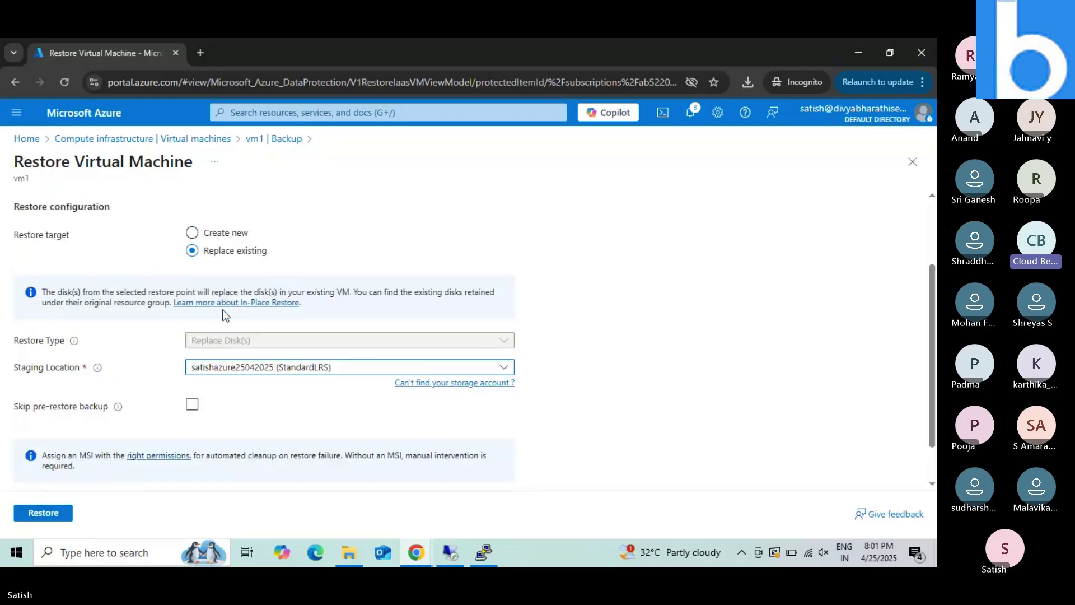
{"action": "scroll", "coordinate": [269, 263], "scroll_direction": "up", "scroll_amount": 3}
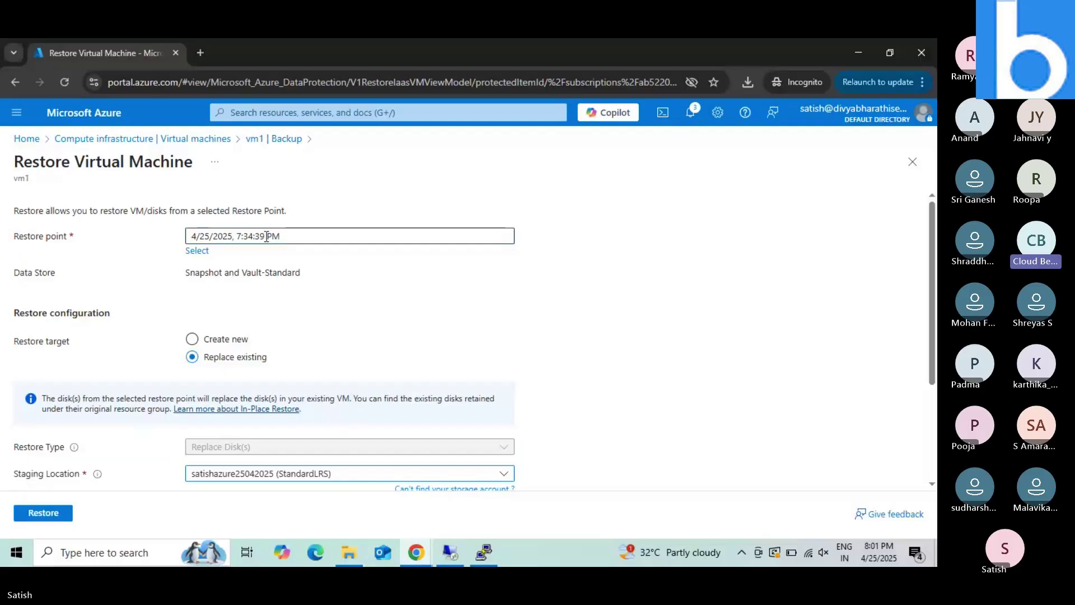
- Switch the restore to Create new and name the new virtual machine vm2
{"action": "left_click", "coordinate": [197, 339]}
{"action": "scroll", "coordinate": [196, 350], "scroll_direction": "down", "scroll_amount": 2}
{"action": "left_click", "coordinate": [199, 343]}
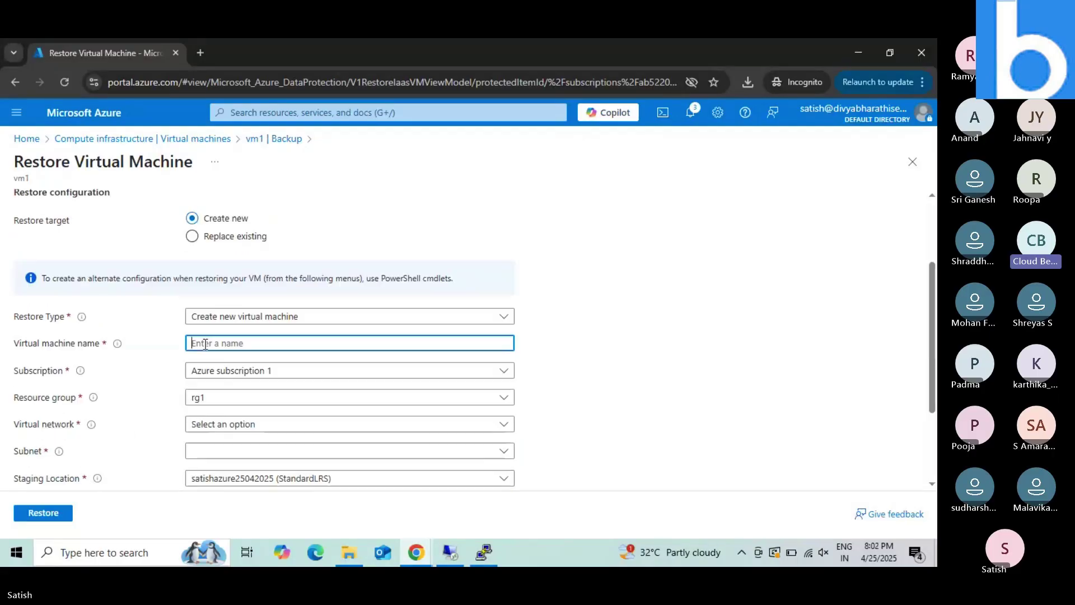
{"action": "type", "text": "vm"}
{"action": "type", "text": "1"}
{"action": "scroll", "coordinate": [210, 345], "scroll_direction": "down", "scroll_amount": 1}
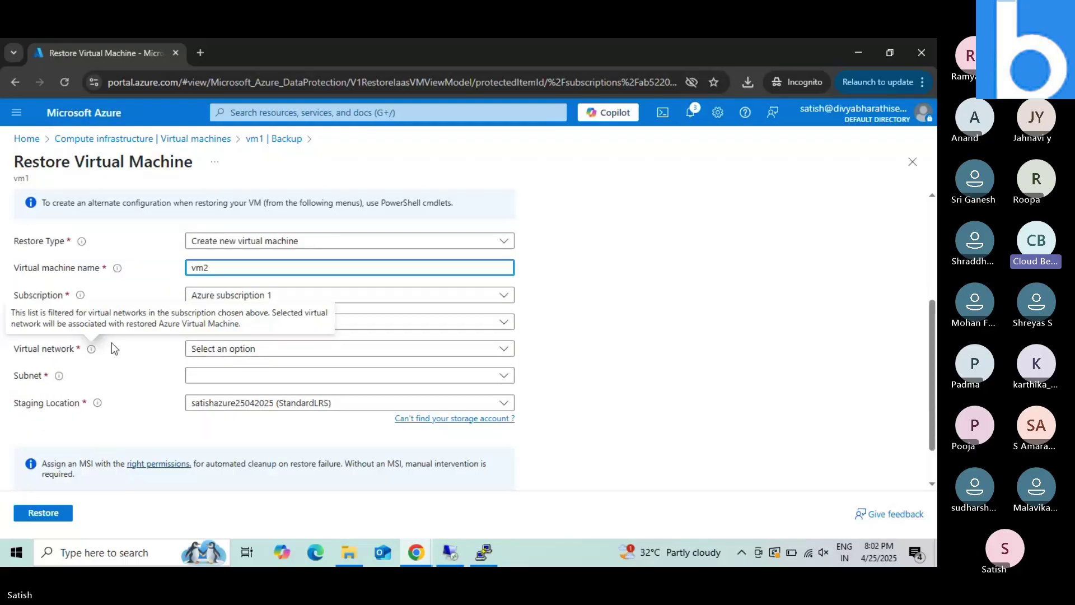
{"action": "left_click", "coordinate": [207, 356]}
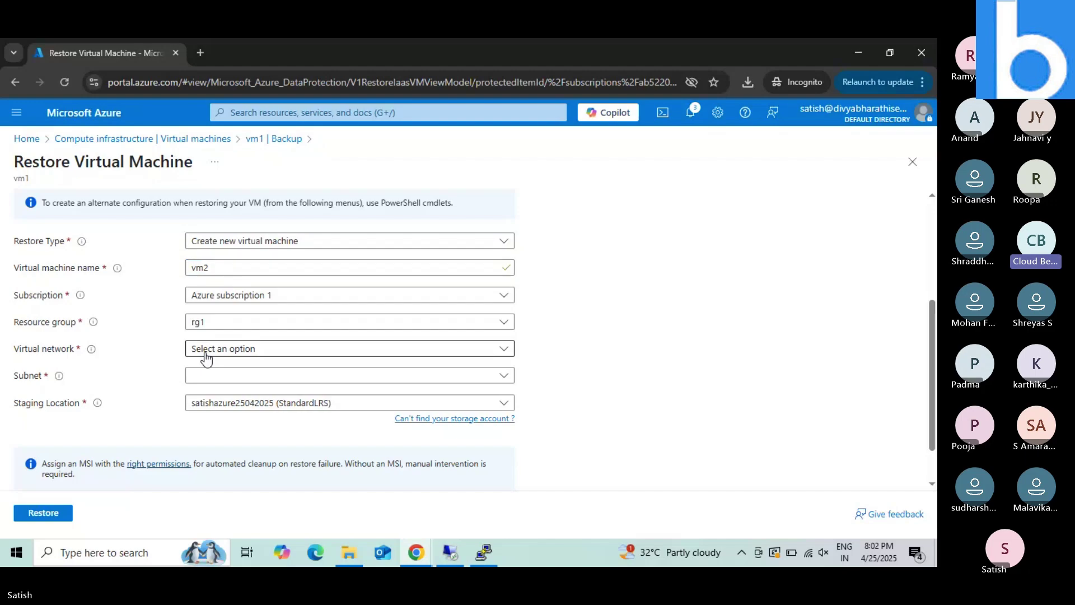
- Place vm2 on the vm1-vnet (rg1) virtual network with the default subnet
{"action": "left_click", "coordinate": [206, 353]}
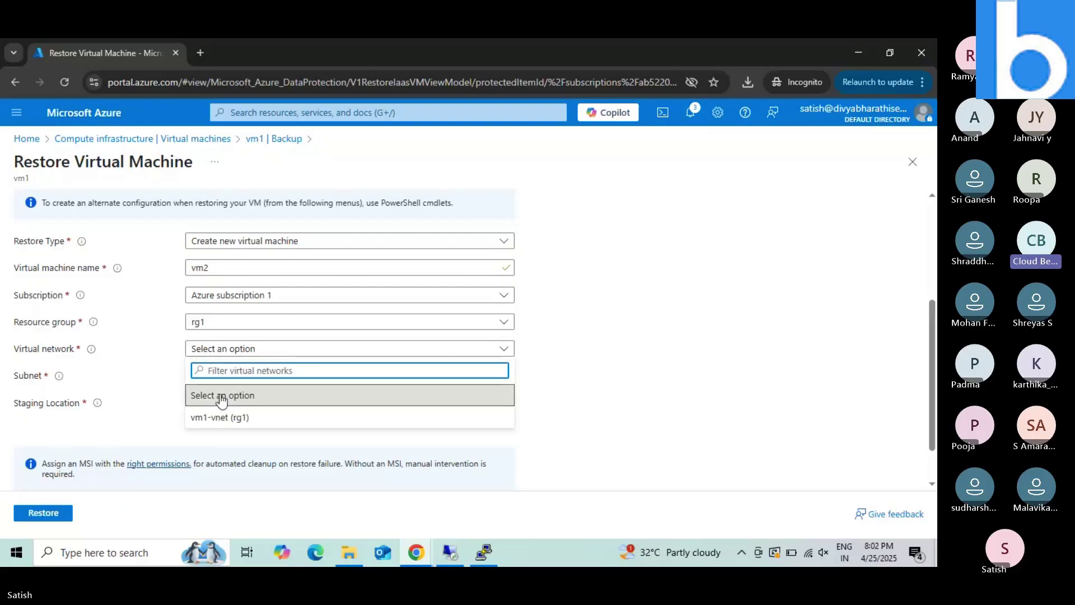
{"action": "left_click", "coordinate": [203, 395]}
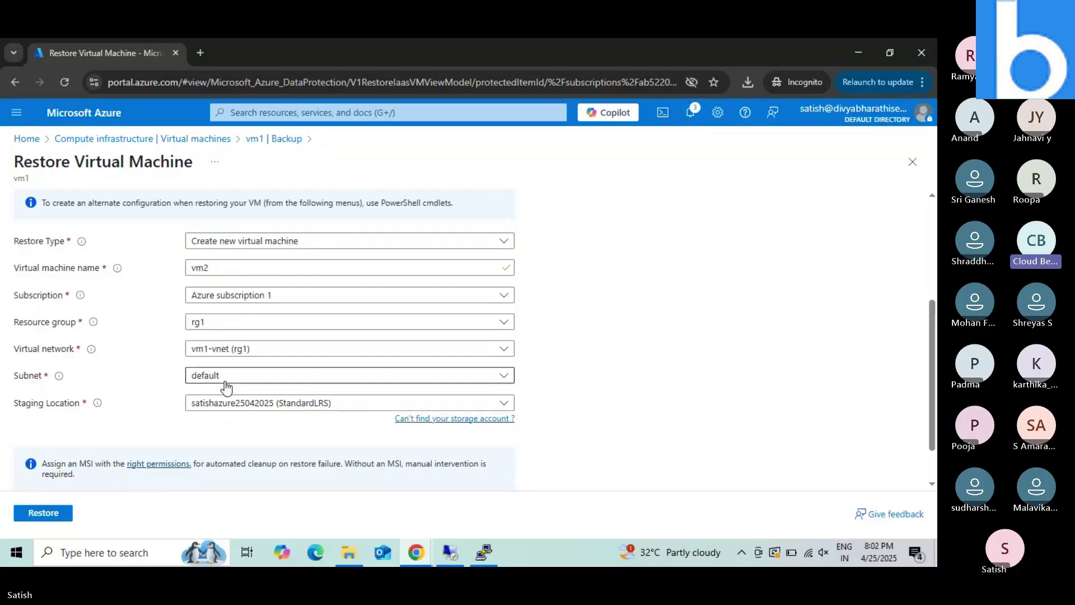
{"action": "left_click", "coordinate": [222, 380]}
{"action": "left_click", "coordinate": [212, 417]}
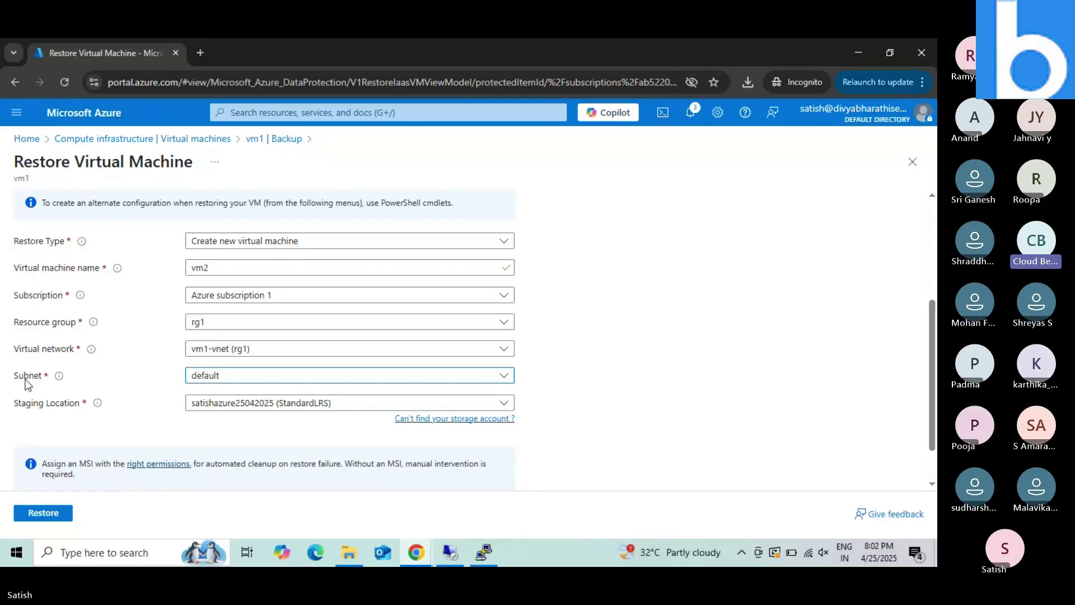
{"action": "left_click", "coordinate": [211, 350]}
{"action": "left_click", "coordinate": [219, 418]}
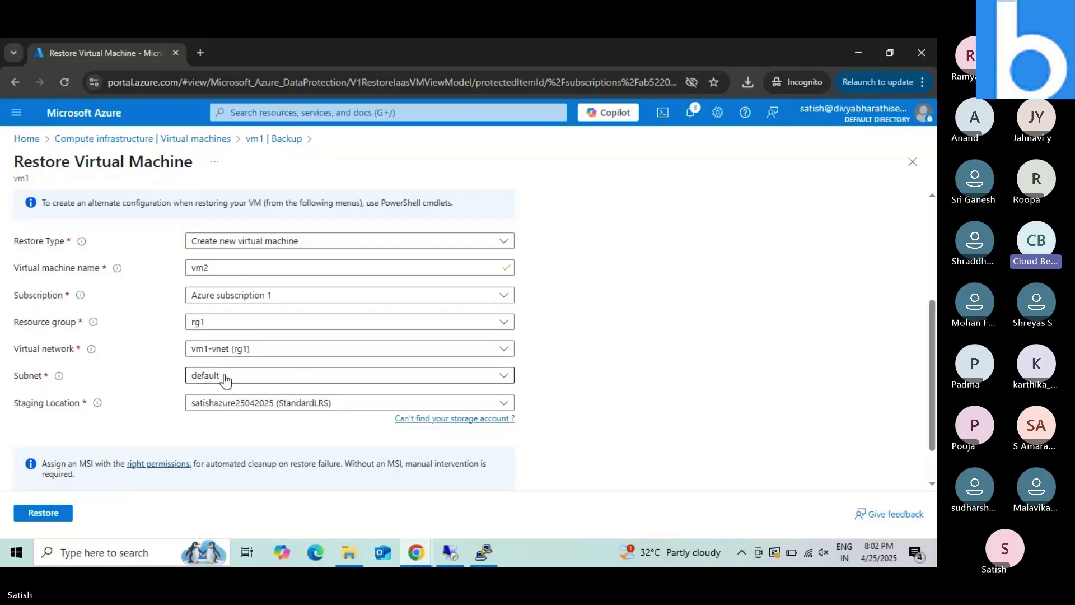
{"action": "left_click", "coordinate": [226, 381]}
{"action": "left_click", "coordinate": [212, 417]}
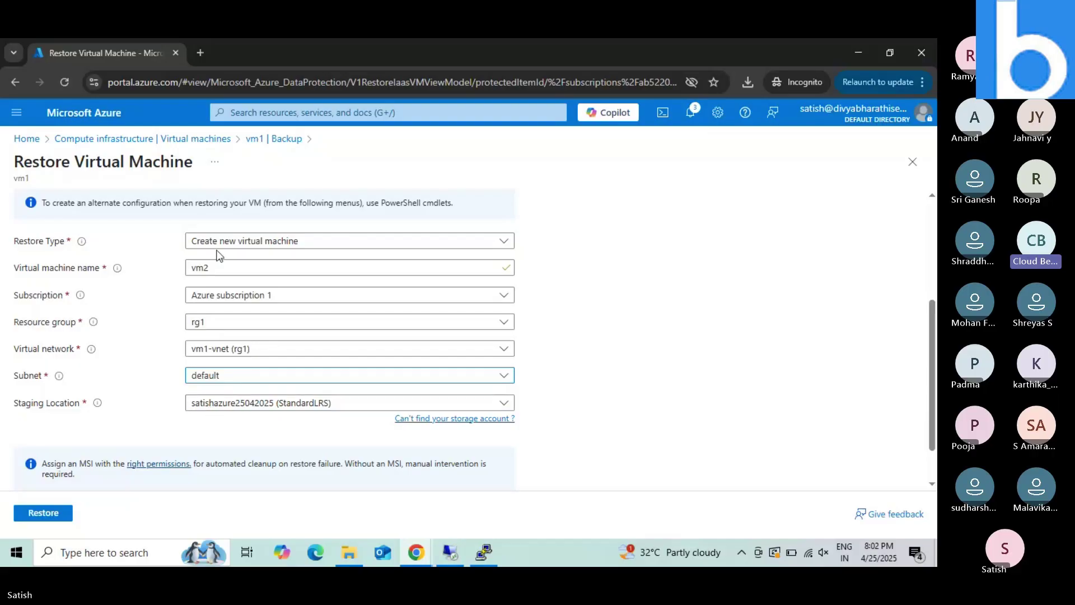
- Submit the restore as vm2 and return to the Virtual machines list
{"action": "double_click", "coordinate": [209, 268]}
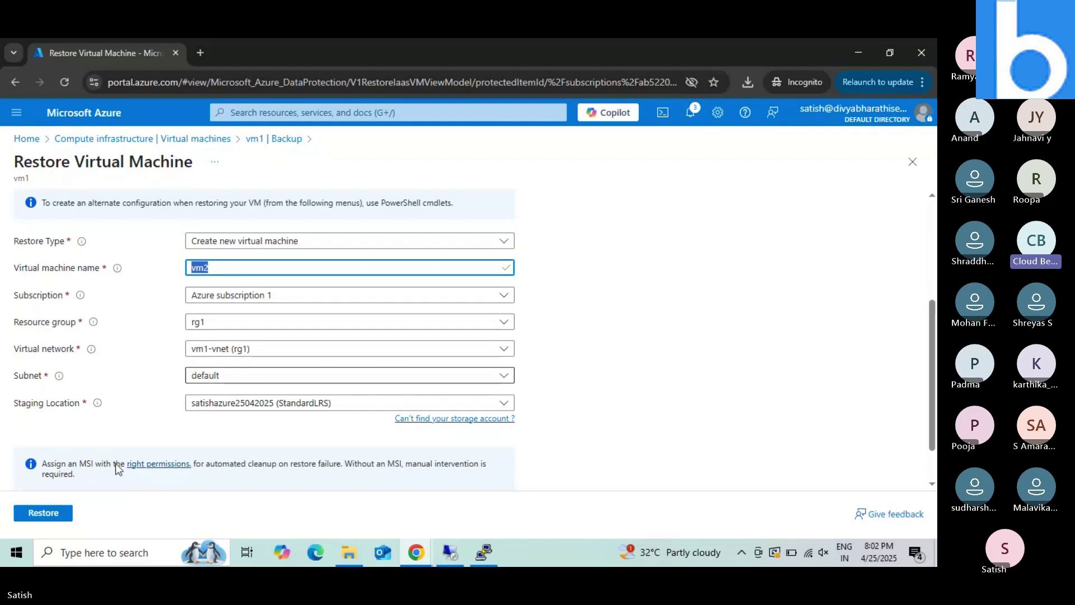
{"action": "left_click", "coordinate": [51, 514]}
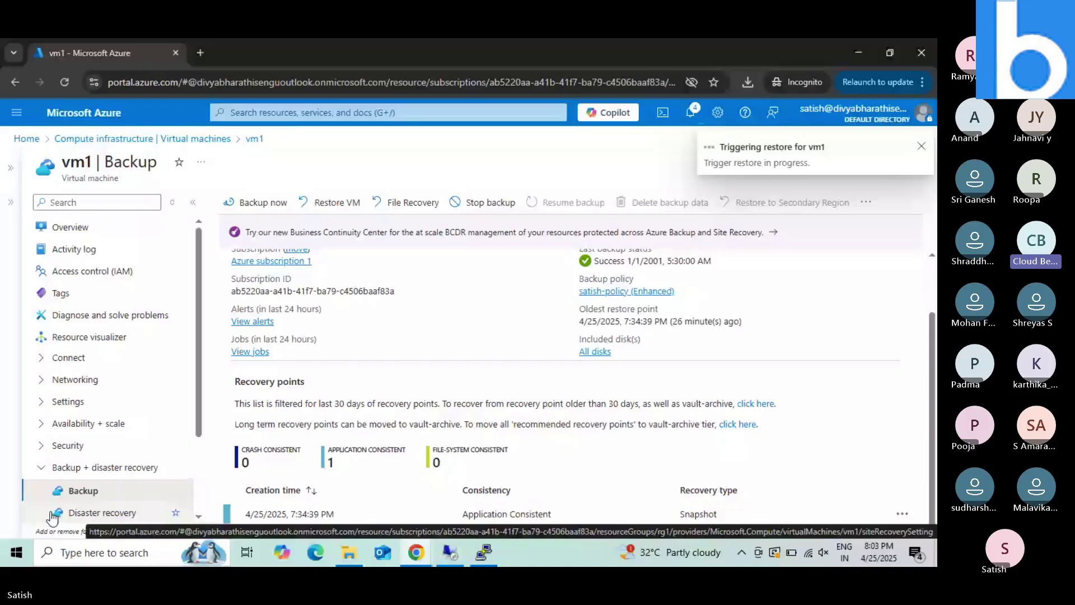
{"action": "left_click", "coordinate": [118, 138]}
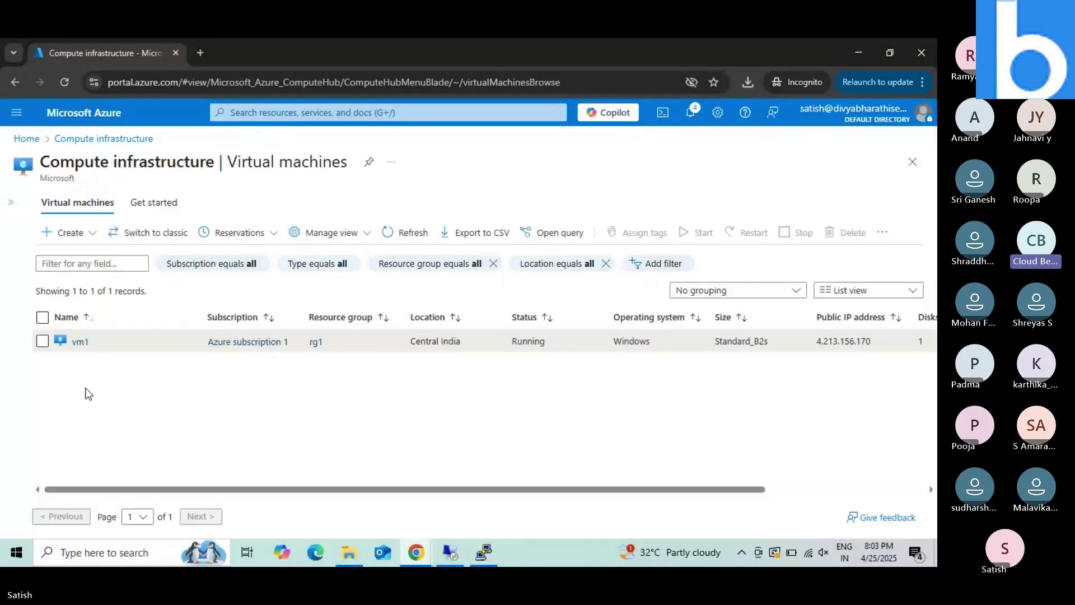
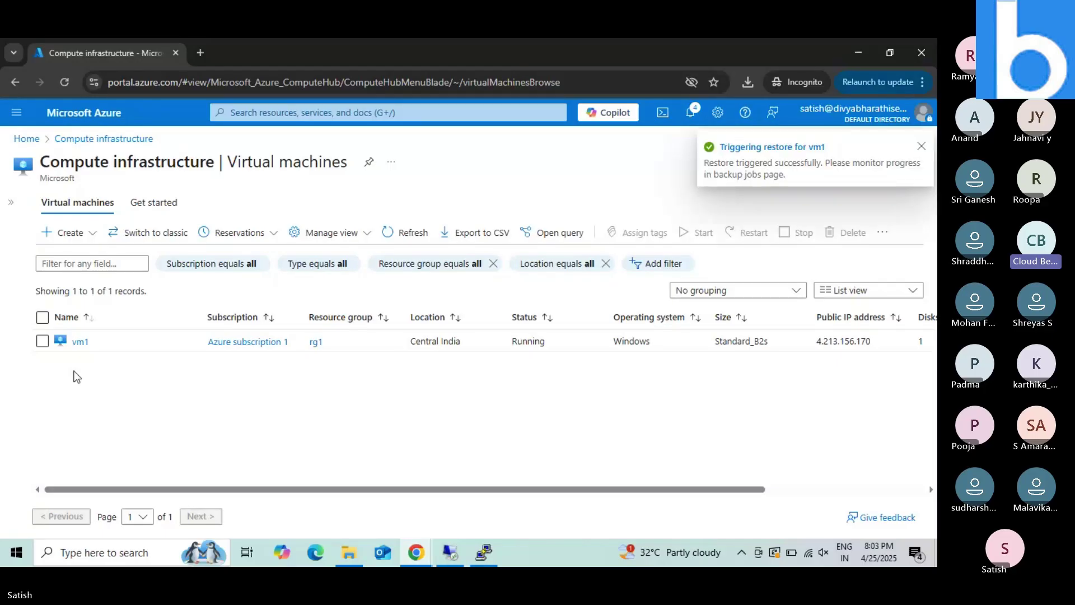
- Refresh the Virtual machines list until the restored vm2 appears
{"action": "left_click", "coordinate": [426, 233]}
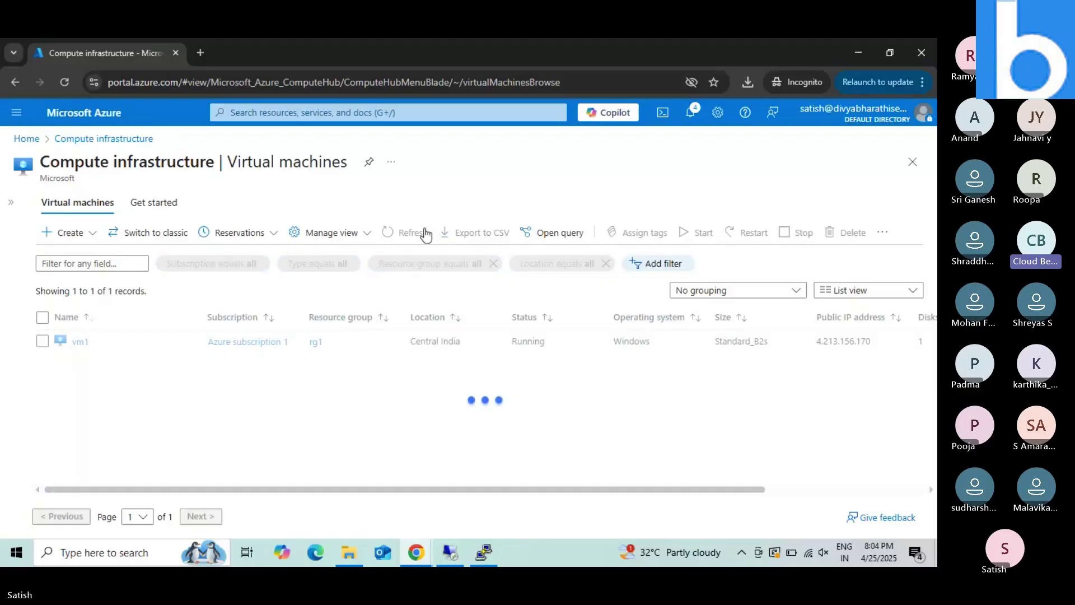
{"action": "left_click", "coordinate": [425, 233]}
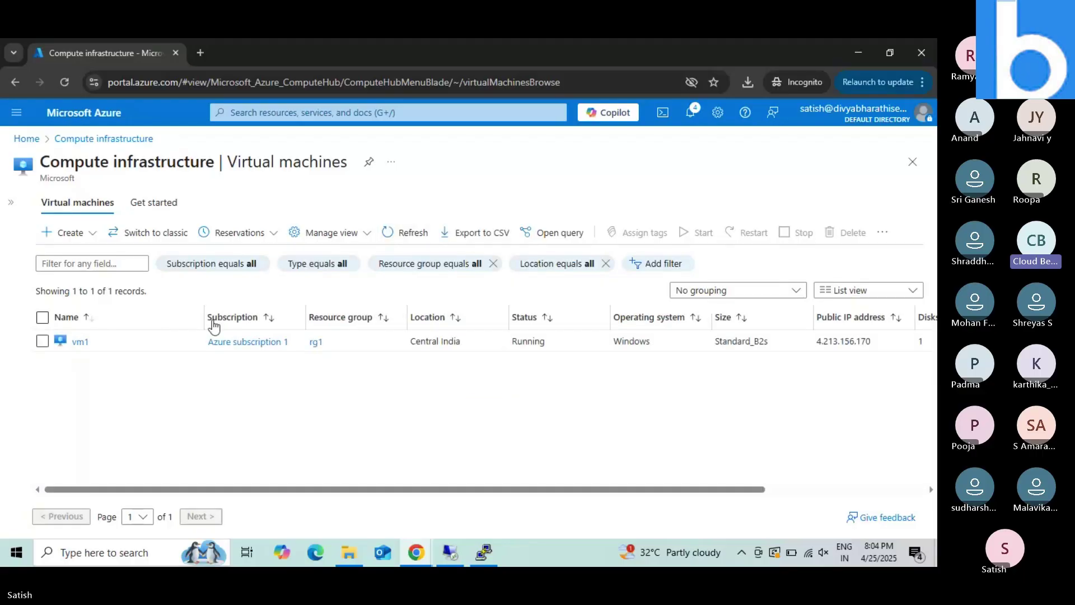
{"action": "left_click", "coordinate": [395, 231]}
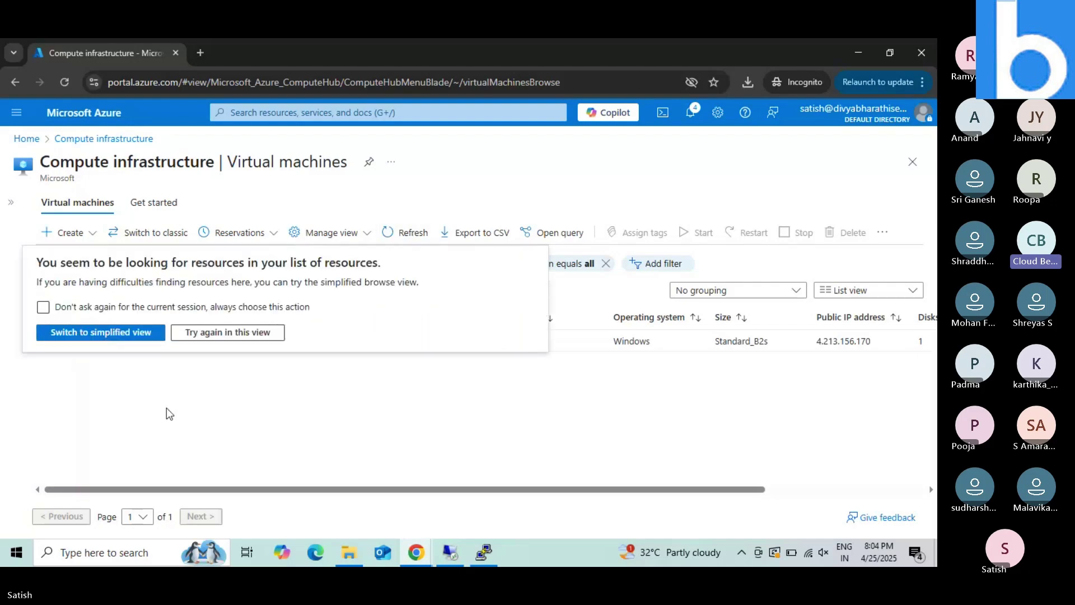
{"action": "left_click", "coordinate": [202, 332]}
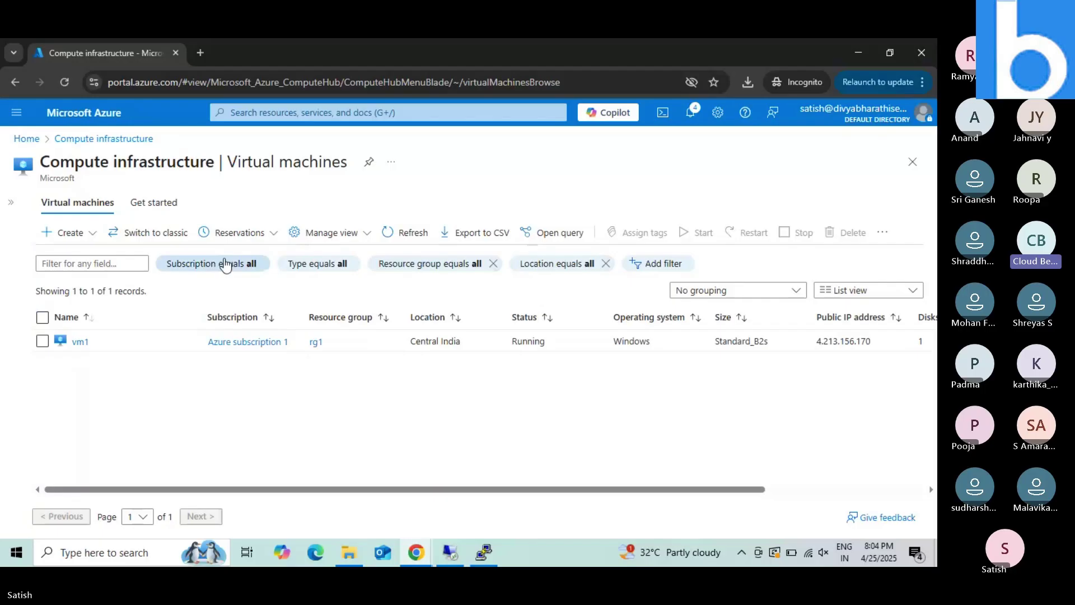
{"action": "left_click", "coordinate": [63, 83]}
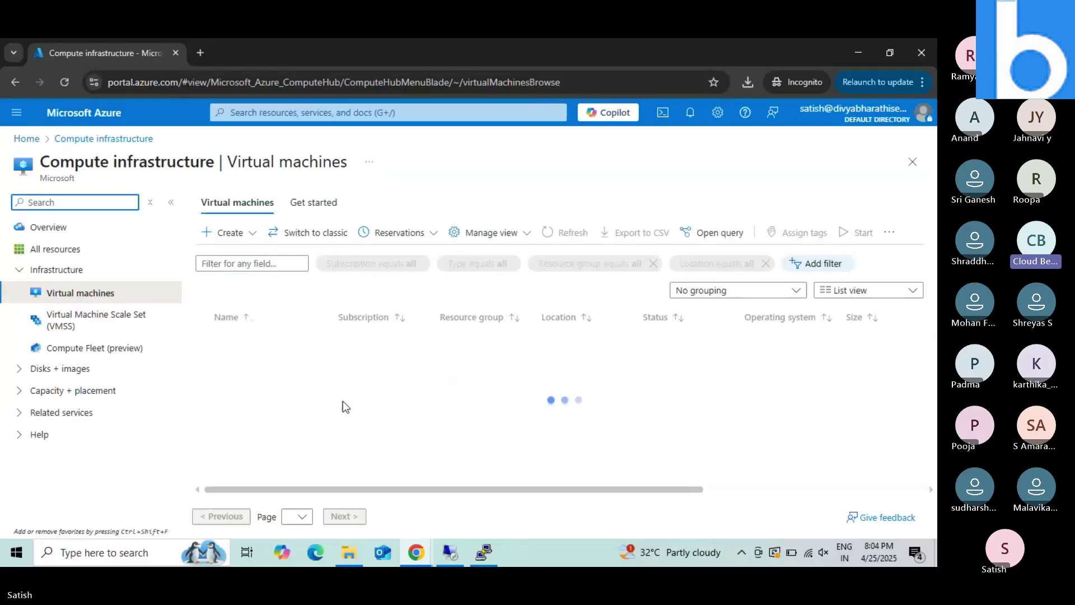
{"action": "left_click", "coordinate": [172, 203]}
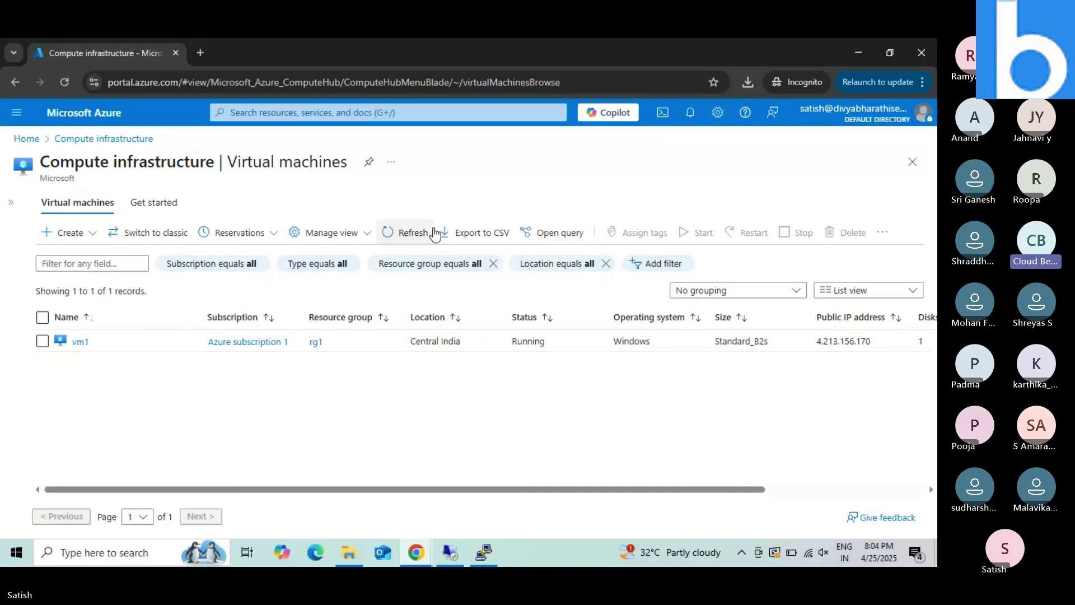
{"action": "left_click", "coordinate": [392, 234]}
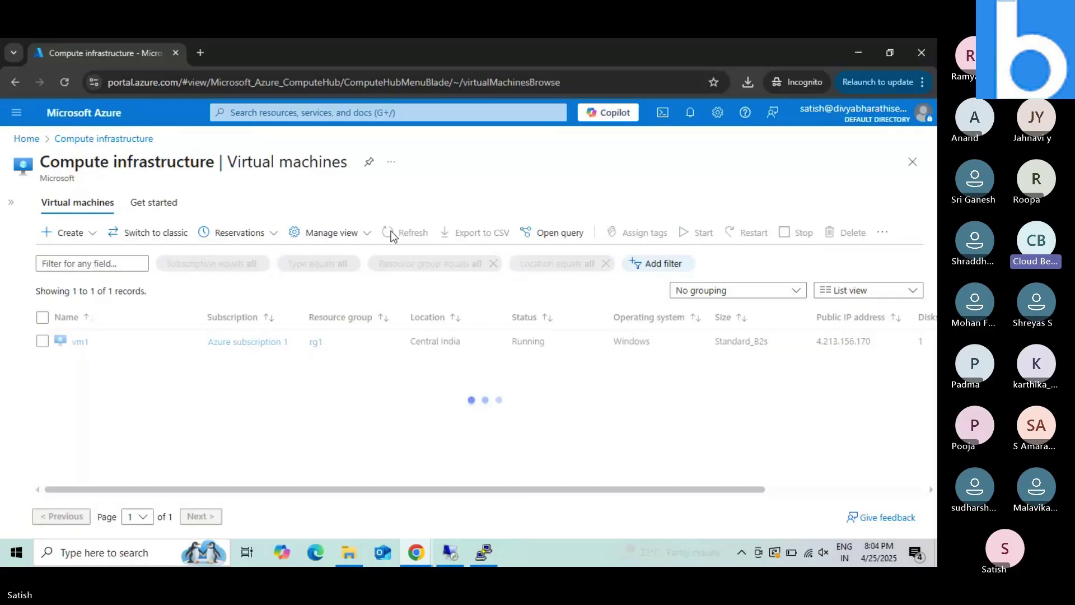
- Open vm2's connection page and download its RDP file to Downloads
{"action": "left_click", "coordinate": [81, 361]}
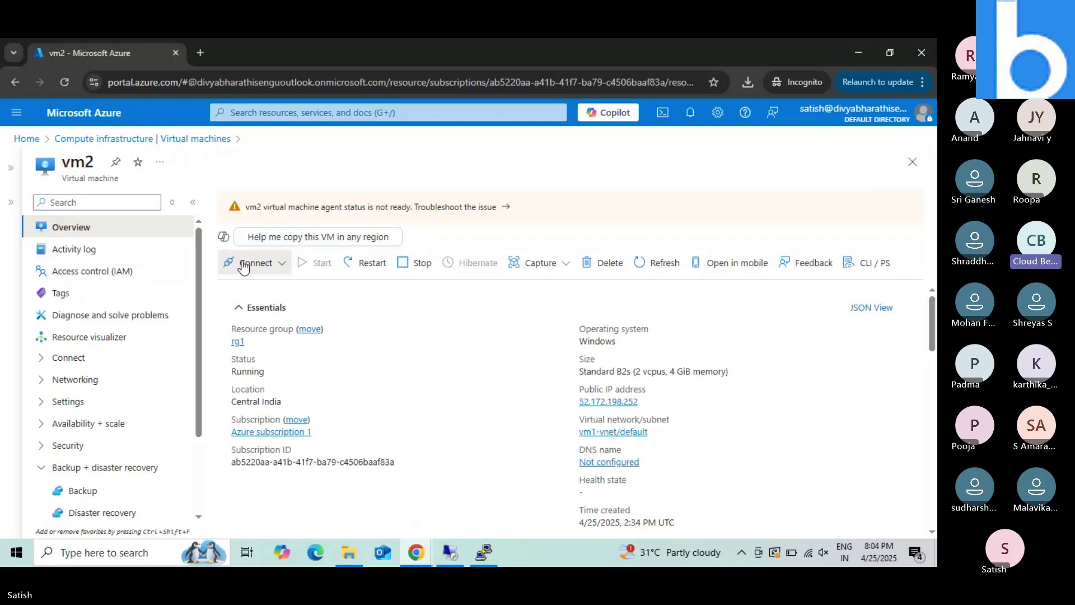
{"action": "left_click", "coordinate": [255, 263]}
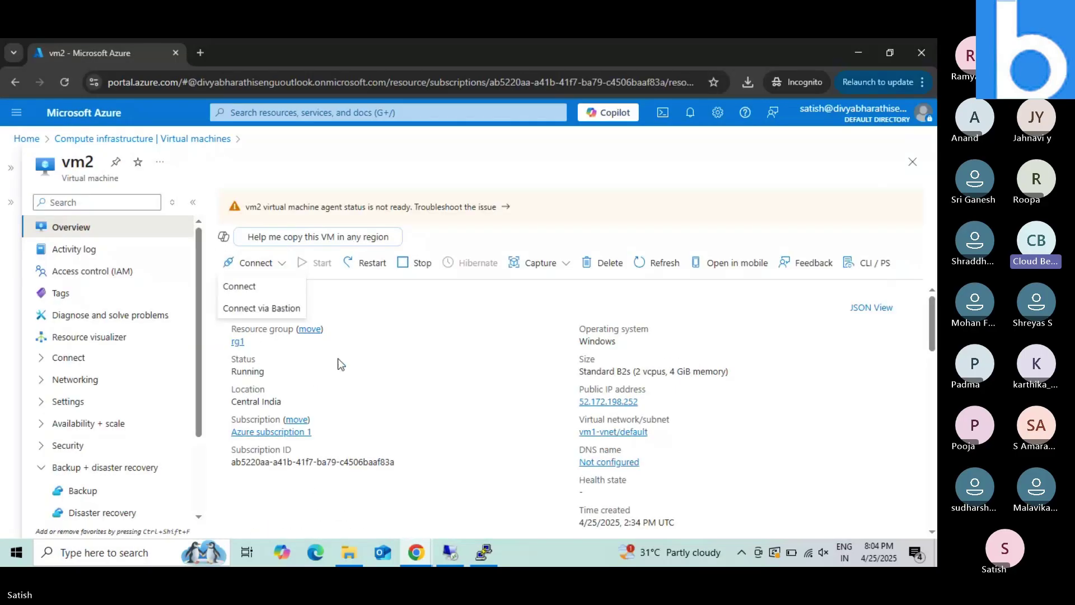
{"action": "left_click", "coordinate": [273, 288]}
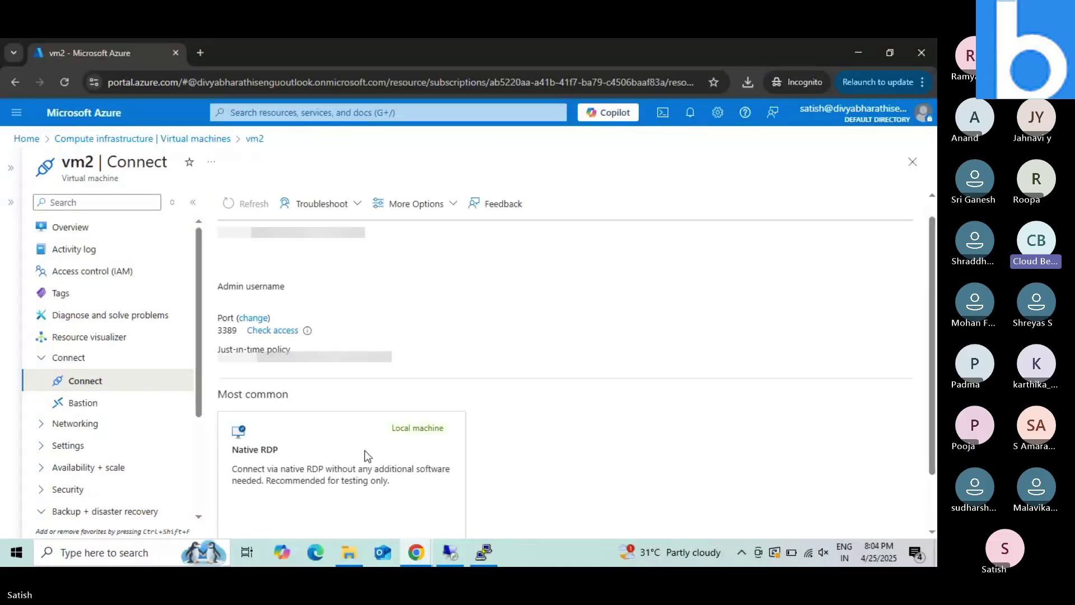
{"action": "scroll", "coordinate": [364, 450], "scroll_direction": "down", "scroll_amount": 2}
{"action": "left_click", "coordinate": [362, 497]}
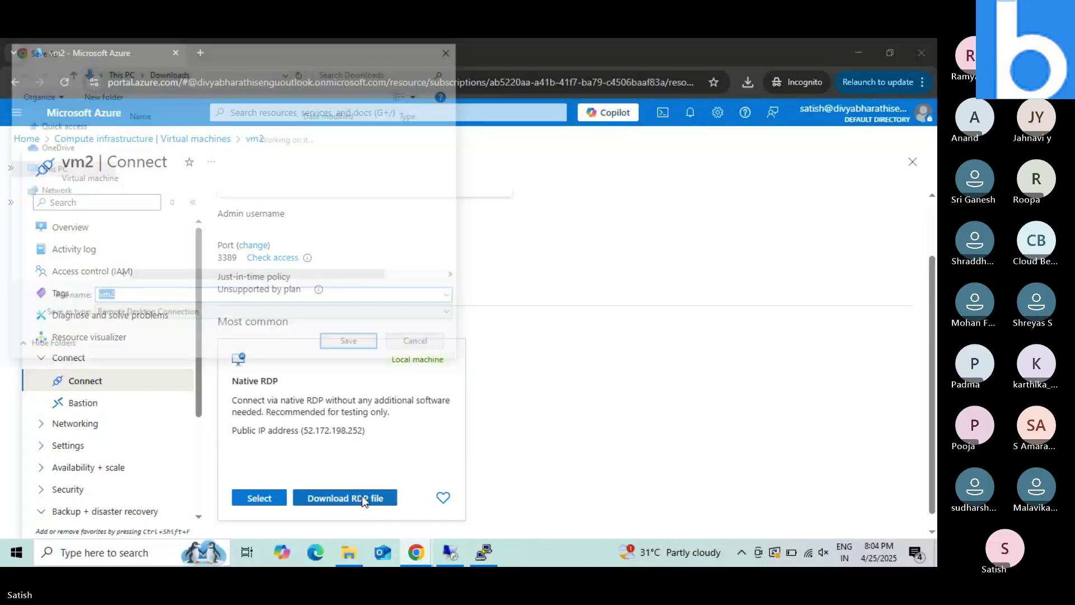
{"action": "left_click", "coordinate": [364, 345]}
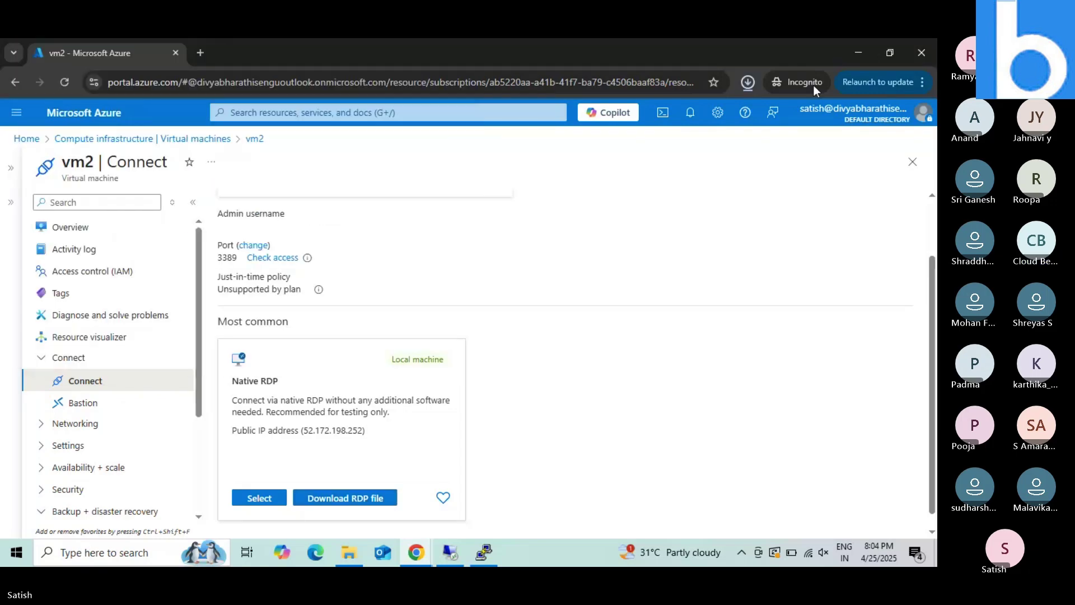
- Try connecting with vm2.rdp, dismiss the connection failure, and return to vm2's overview
{"action": "left_click", "coordinate": [749, 84]}
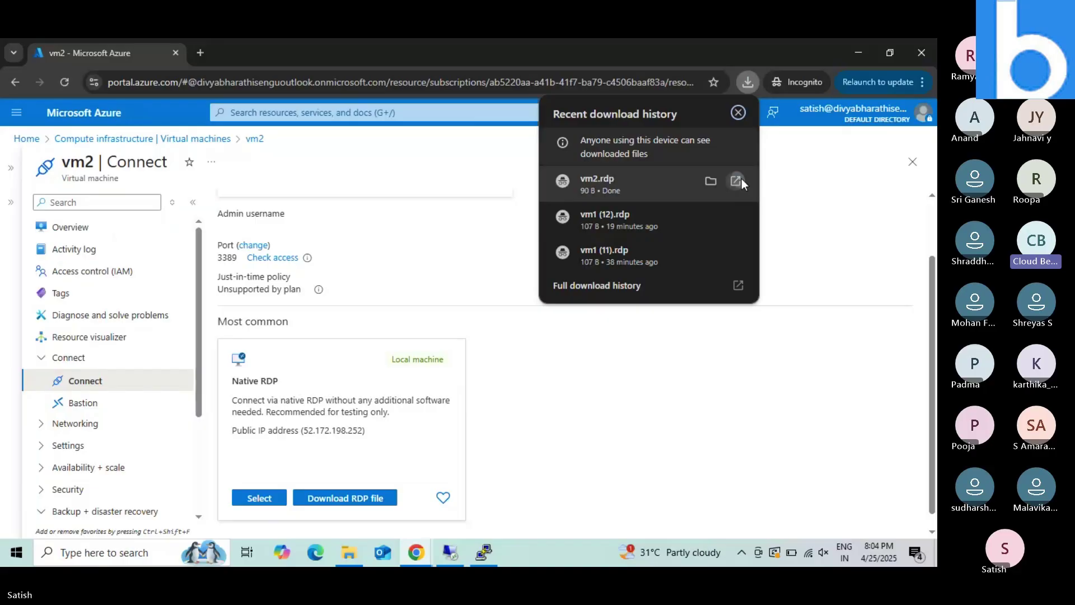
{"action": "left_click", "coordinate": [738, 182]}
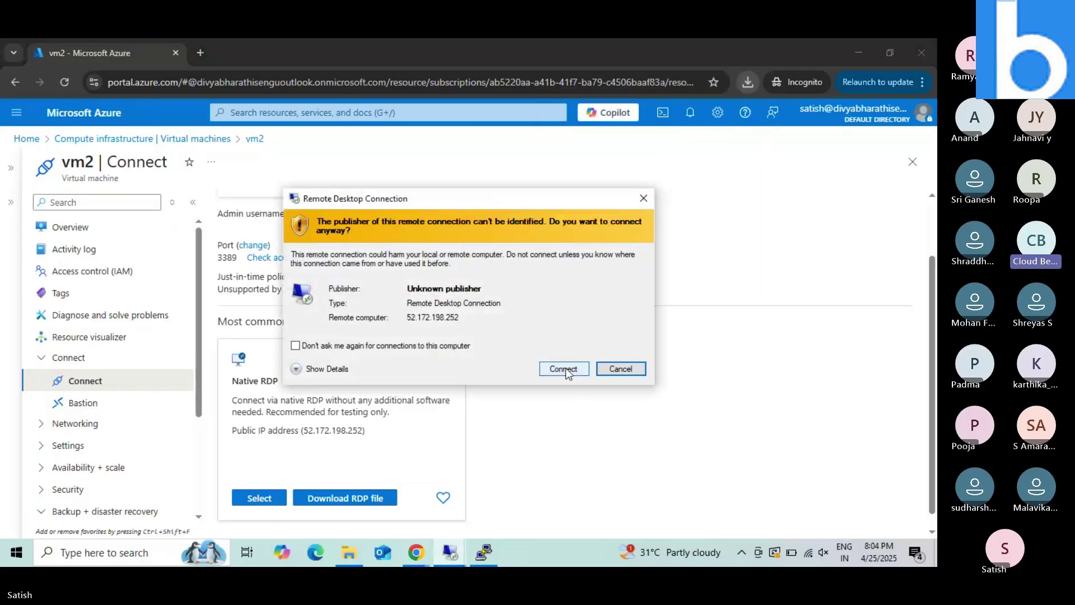
{"action": "left_click", "coordinate": [564, 369]}
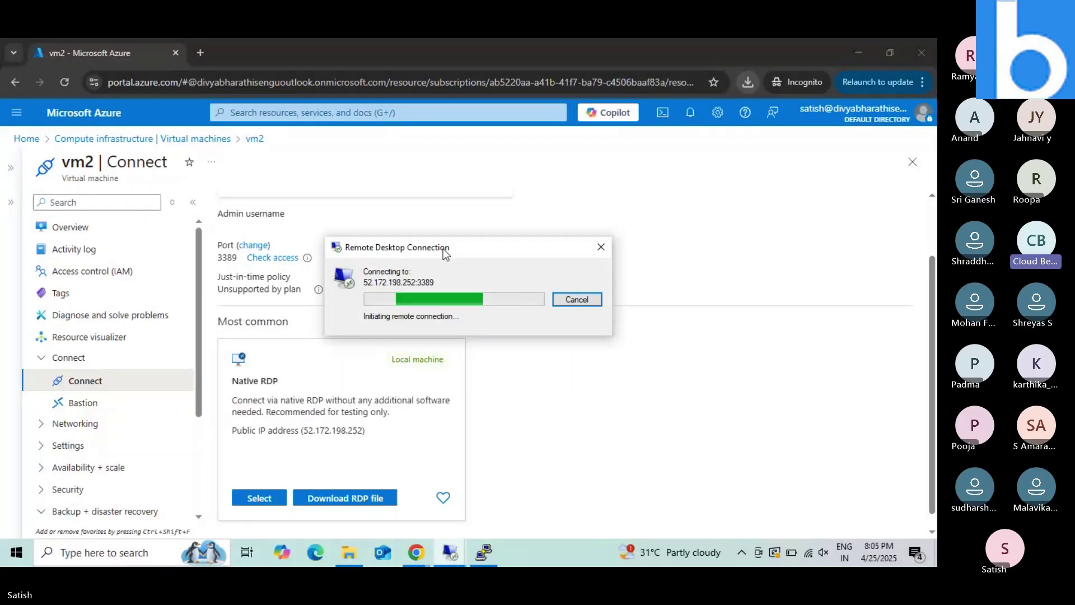
{"action": "left_click_drag", "start_coordinate": [442, 248], "coordinate": [479, 279]}
{"action": "scroll", "coordinate": [273, 269], "scroll_direction": "up", "scroll_amount": 2}
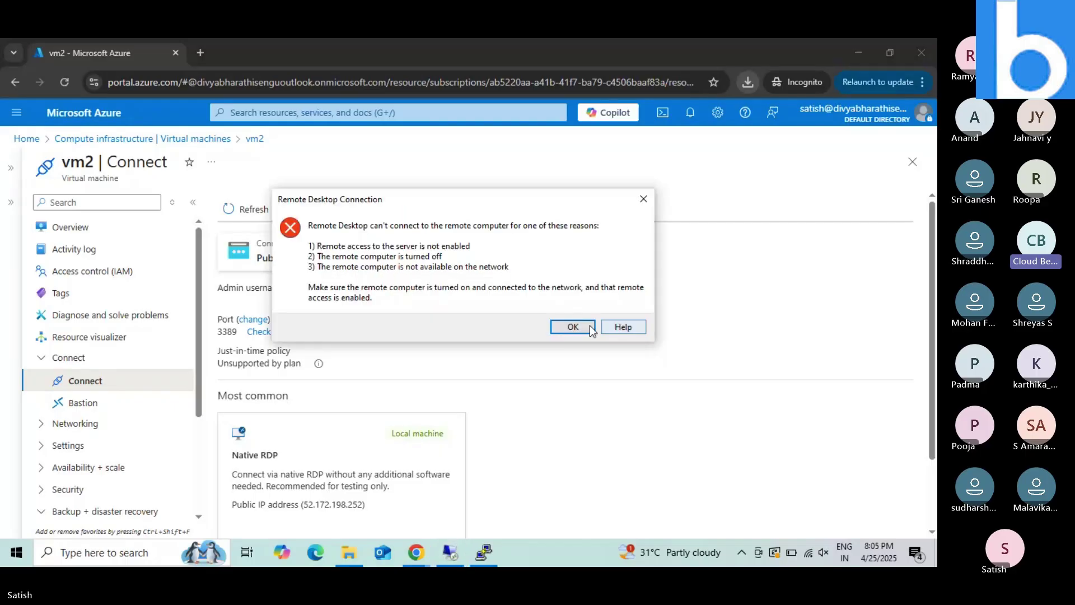
{"action": "left_click", "coordinate": [588, 327]}
{"action": "left_click", "coordinate": [69, 227]}
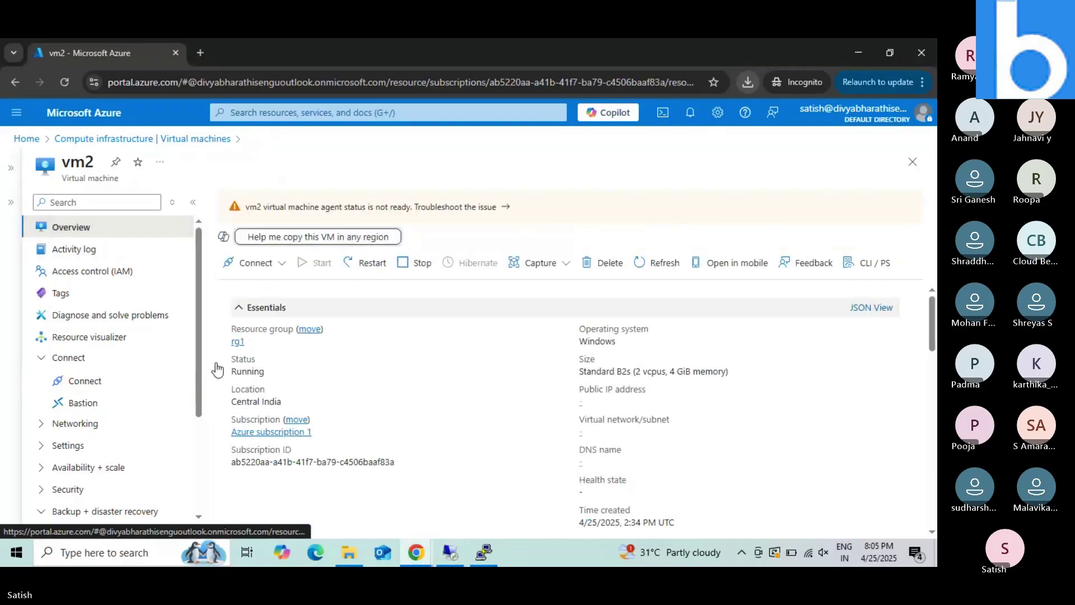
- Retry vm2.rdp from the downloads list, then cancel the connection attempt
{"action": "double_click", "coordinate": [241, 374]}
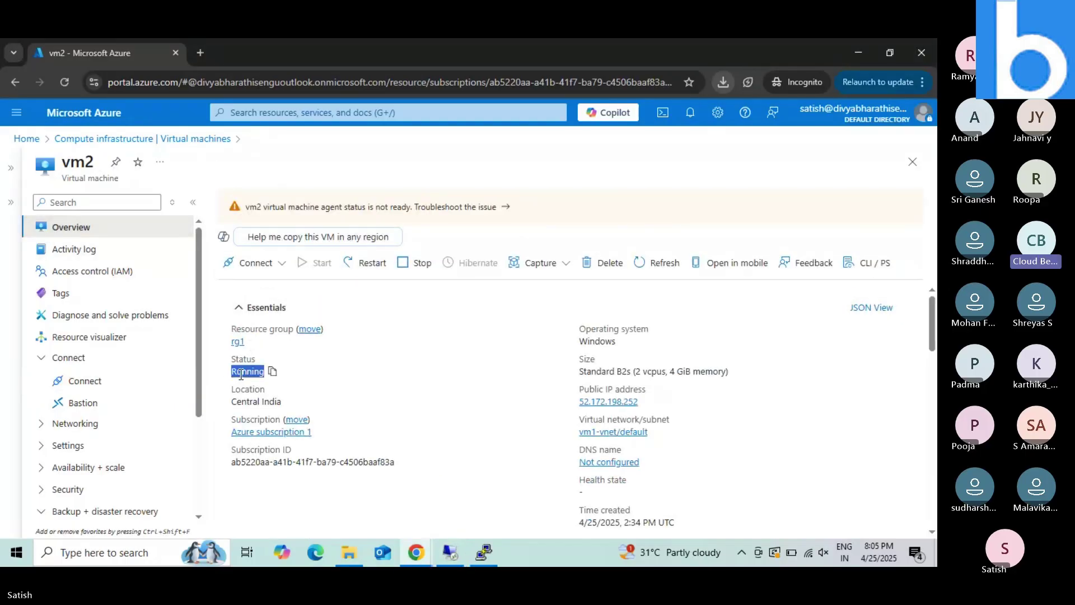
{"action": "left_click", "coordinate": [723, 83]}
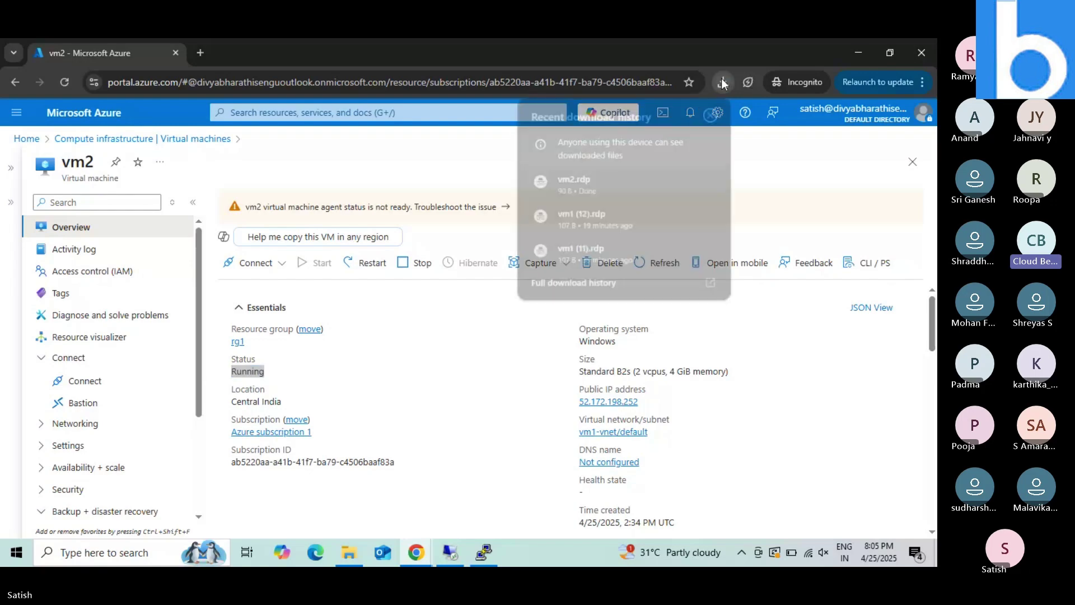
{"action": "left_click", "coordinate": [714, 181]}
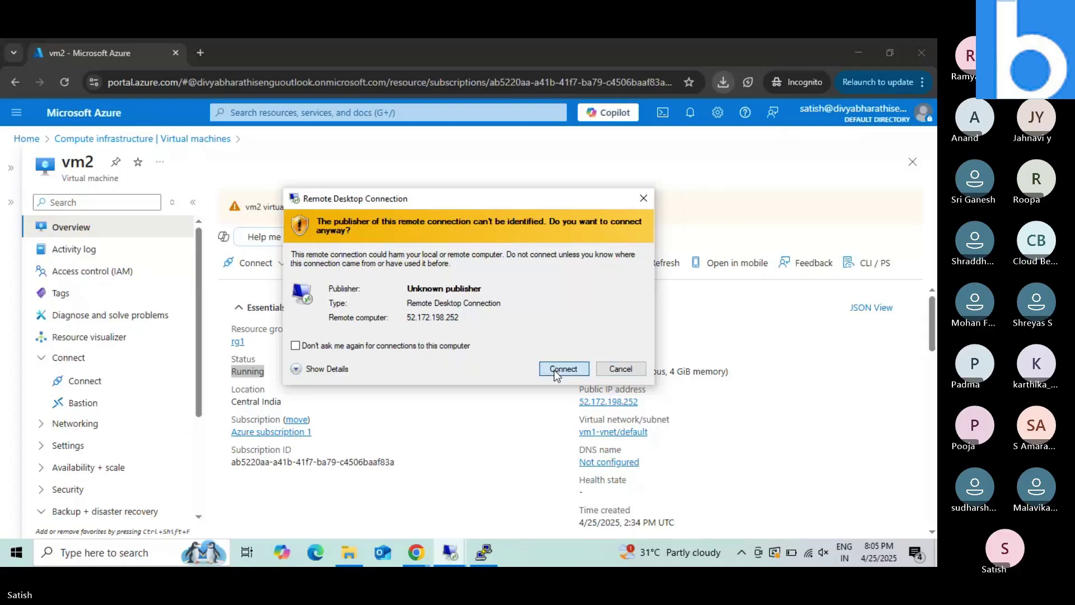
{"action": "left_click", "coordinate": [556, 368]}
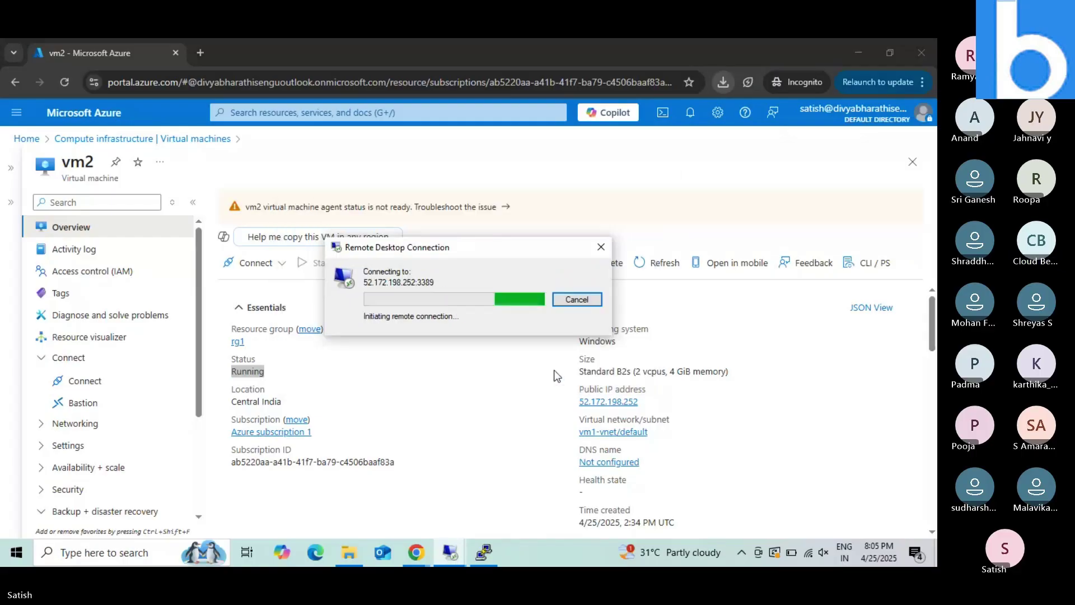
{"action": "left_click", "coordinate": [601, 248]}
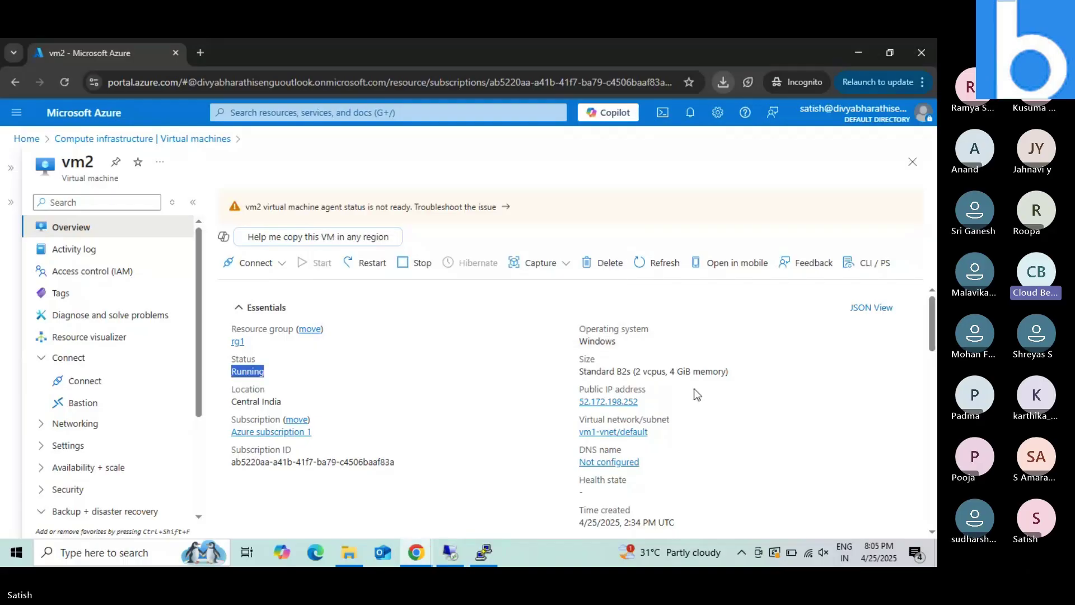
- Connect to 52.172.198.252 through Remote Desktop Connection, dismiss the errors, and close the app
{"action": "left_click", "coordinate": [10, 556]}
{"action": "type", "text": "rdp"}
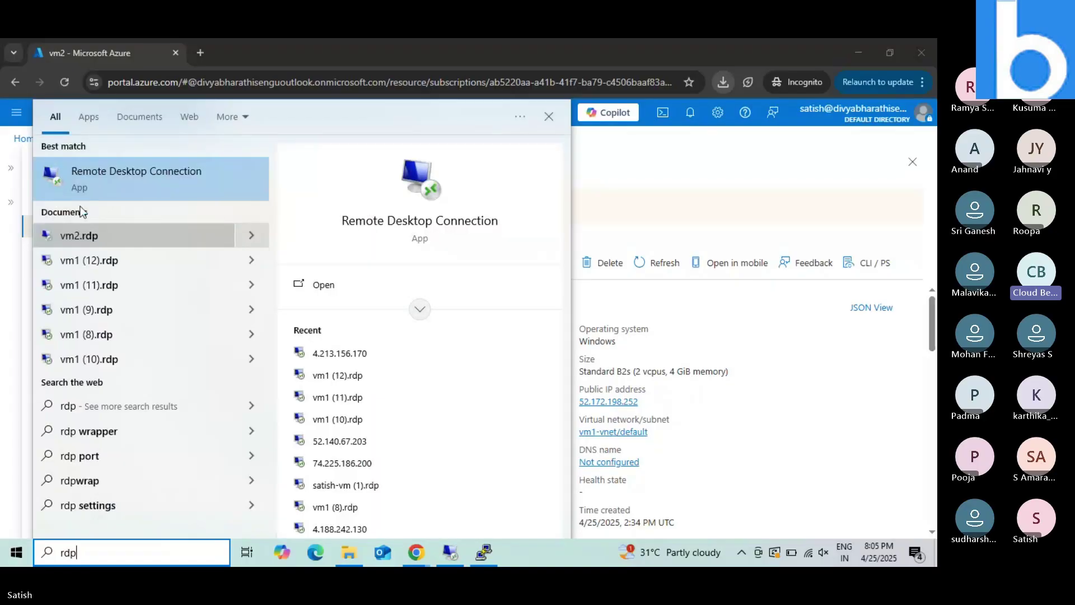
{"action": "left_click", "coordinate": [79, 178]}
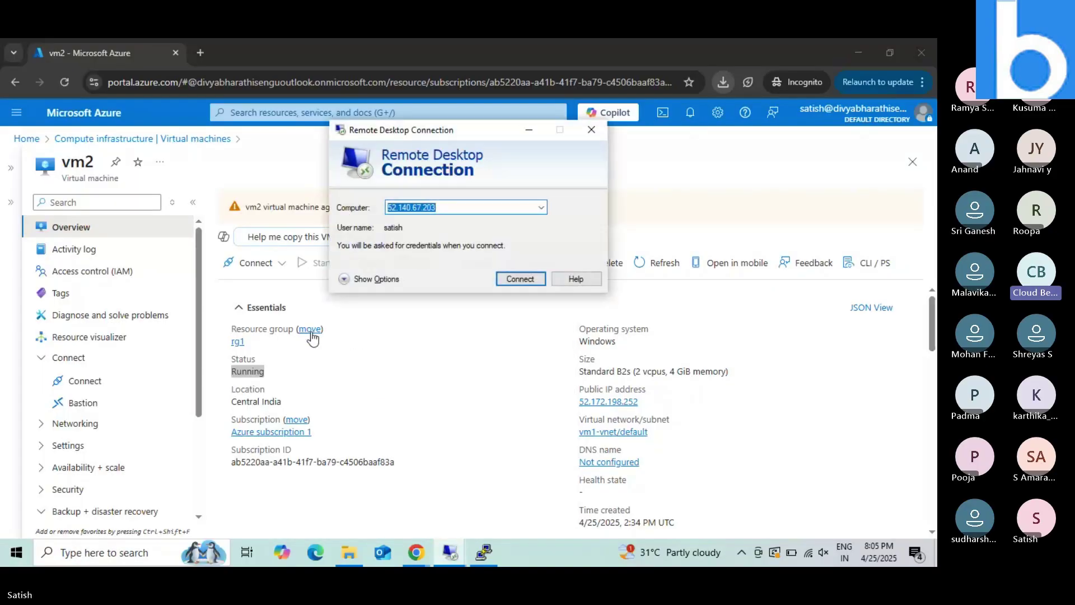
{"action": "type", "text": "52.172.198.252"}
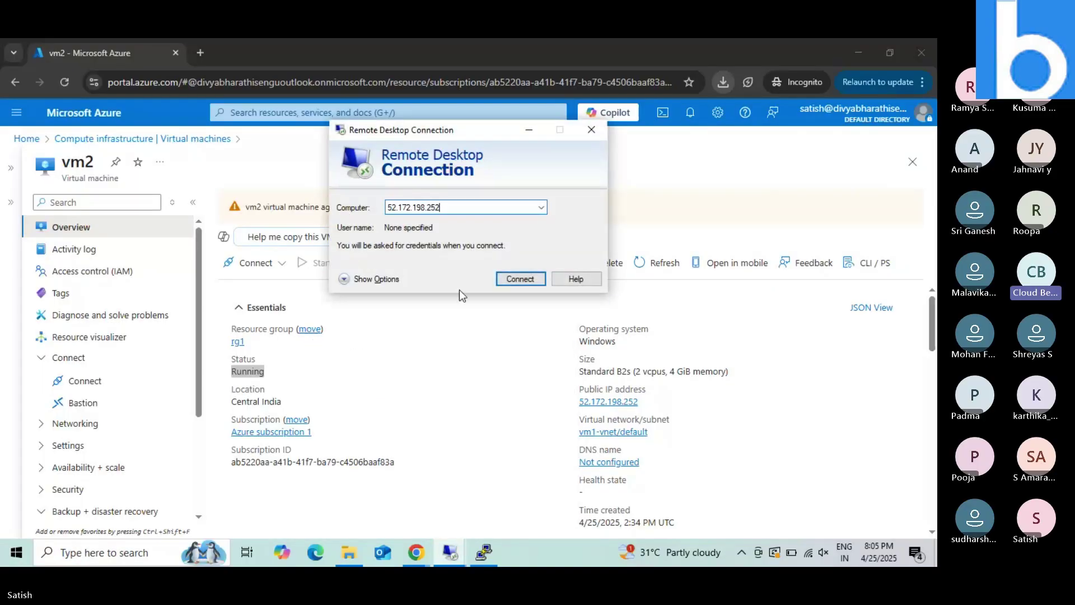
{"action": "left_click", "coordinate": [521, 279]}
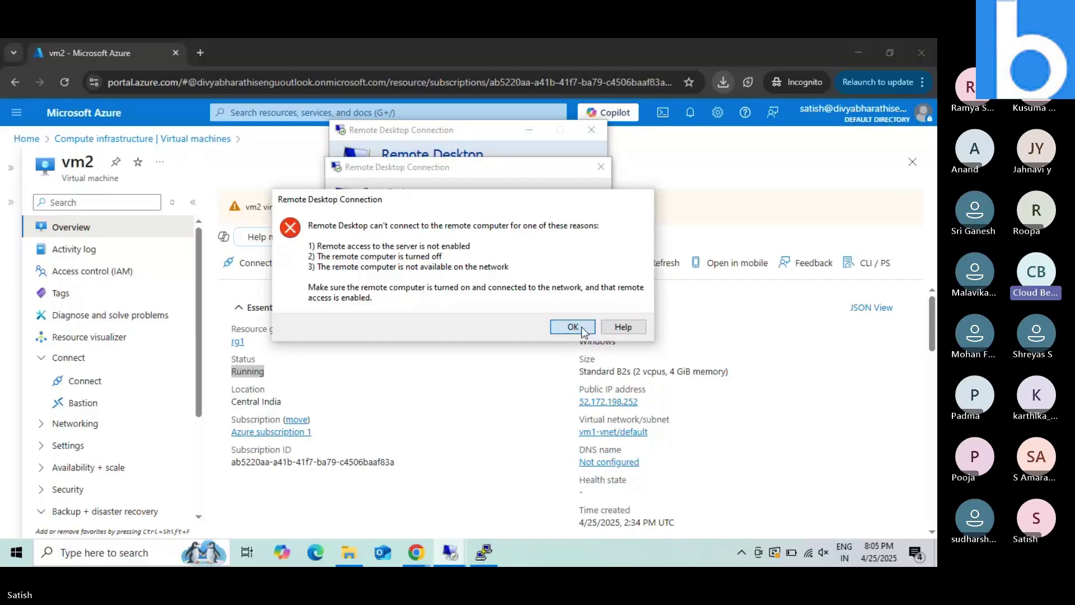
{"action": "left_click", "coordinate": [572, 327]}
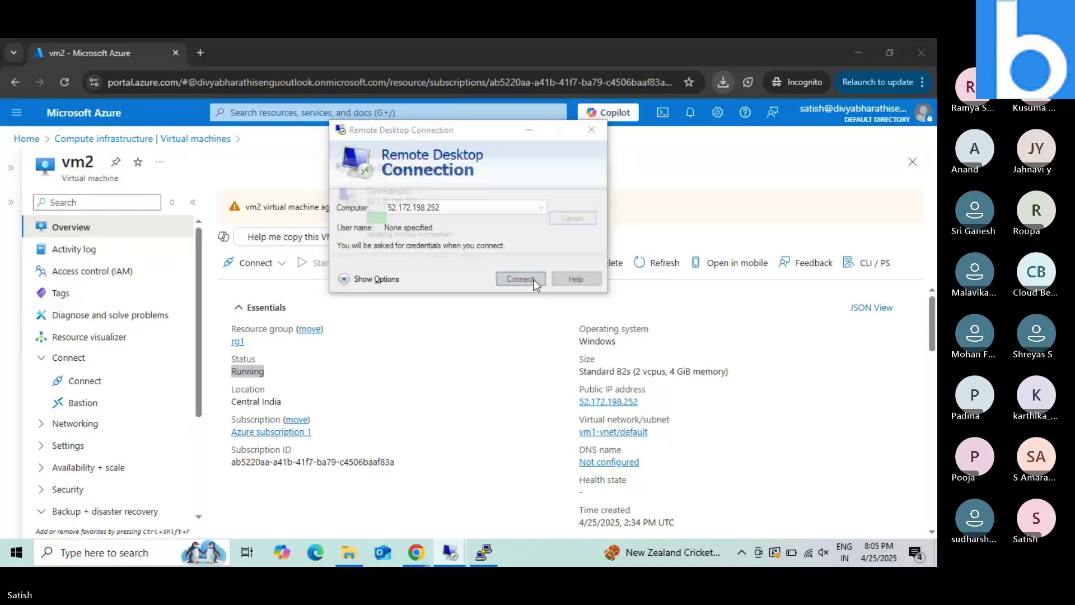
{"action": "left_click", "coordinate": [569, 323]}
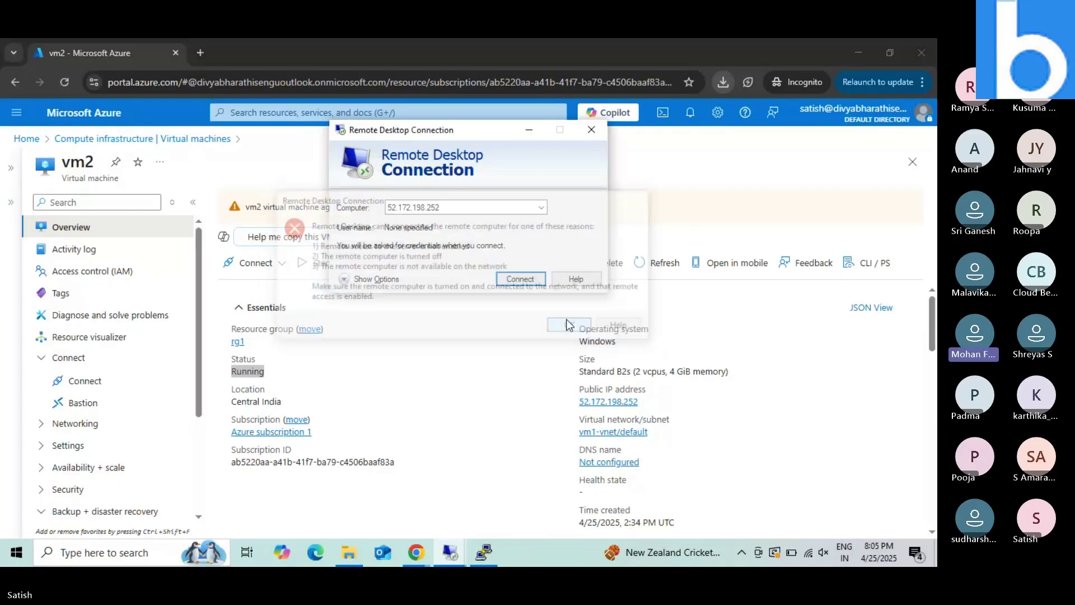
{"action": "left_click", "coordinate": [591, 131]}
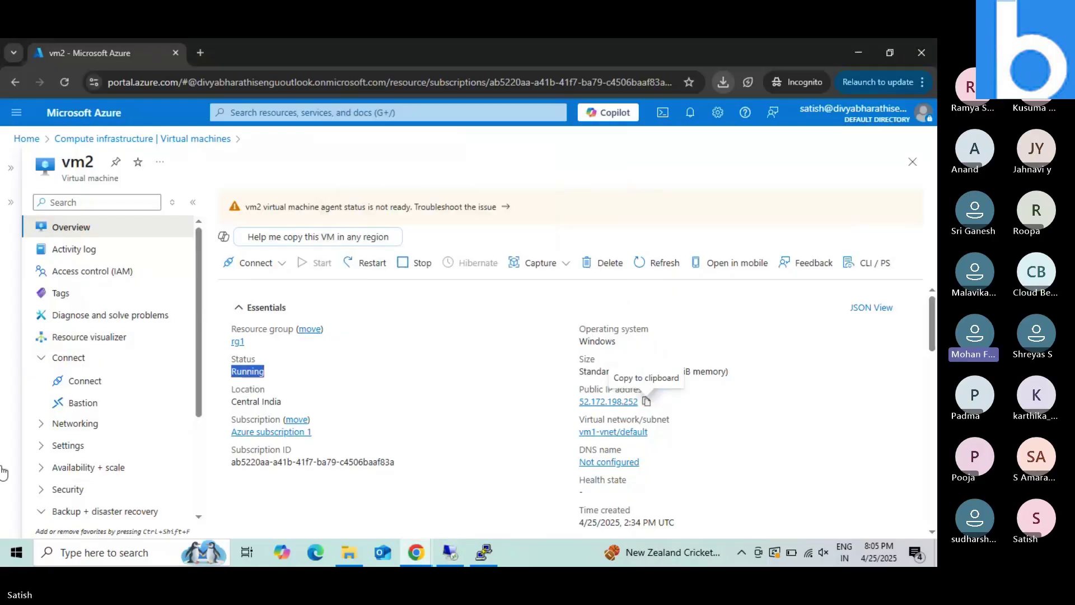
{"action": "left_click", "coordinate": [59, 424]}
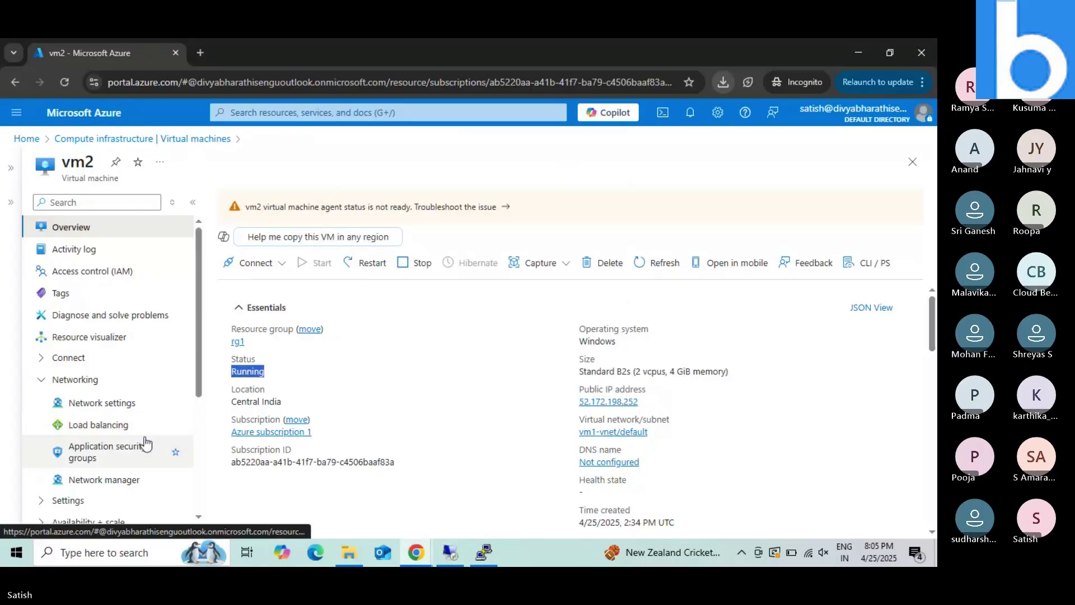
{"action": "left_click", "coordinate": [111, 404]}
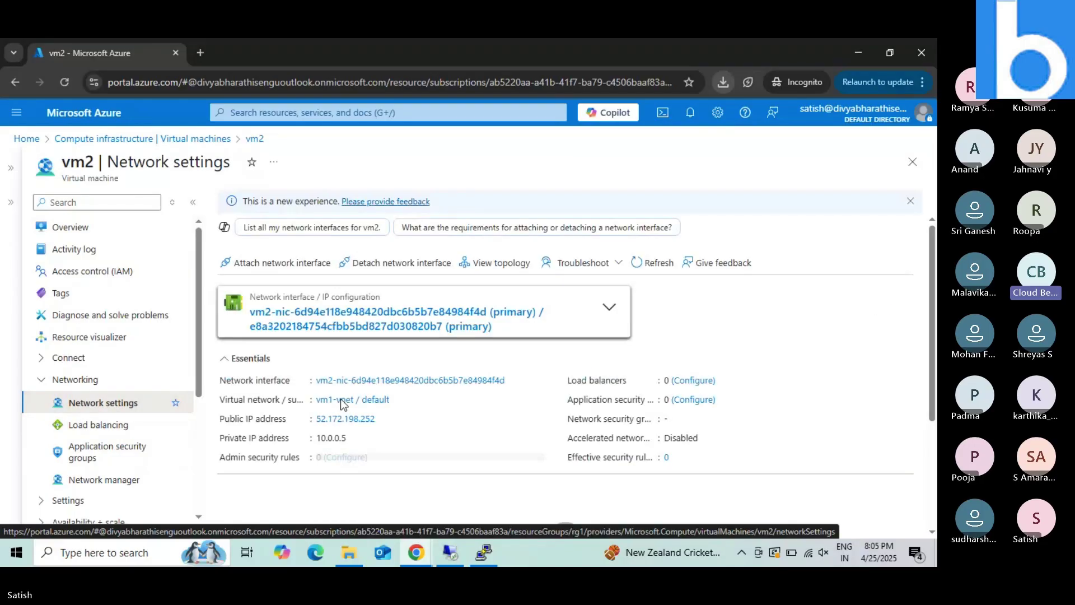
{"action": "scroll", "coordinate": [340, 399], "scroll_direction": "down", "scroll_amount": 3}
{"action": "scroll", "coordinate": [340, 399], "scroll_direction": "up", "scroll_amount": 1}
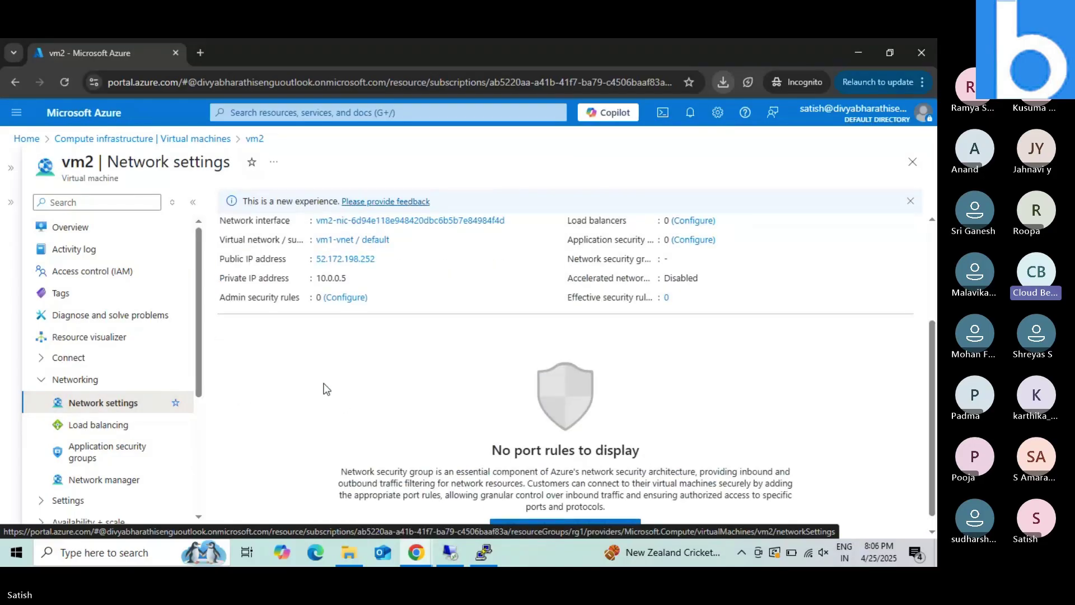
{"action": "scroll", "coordinate": [326, 389], "scroll_direction": "down", "scroll_amount": 1}
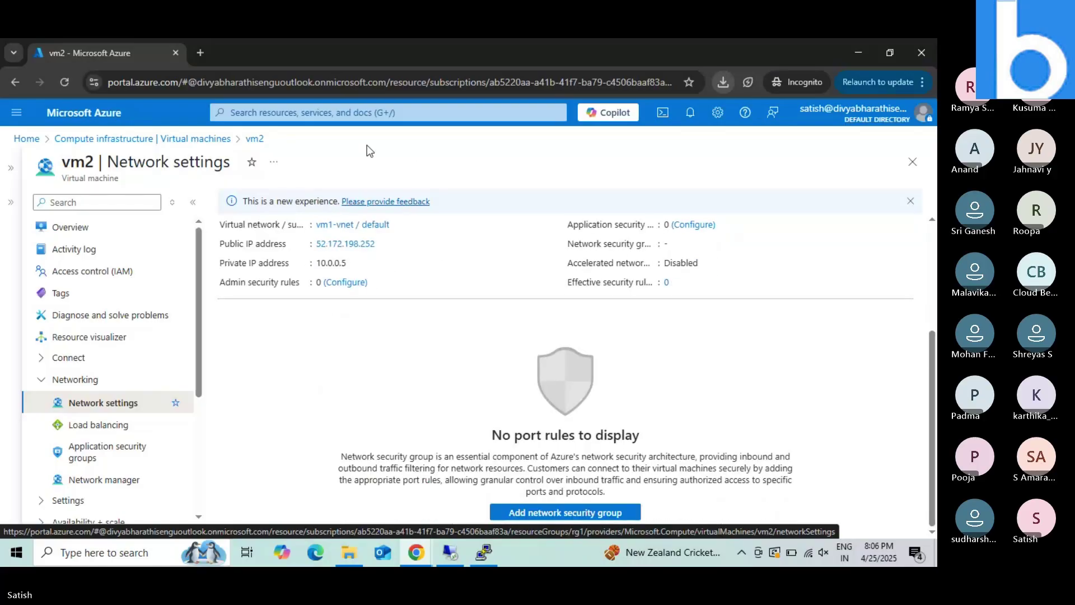
{"action": "left_click", "coordinate": [355, 113]}
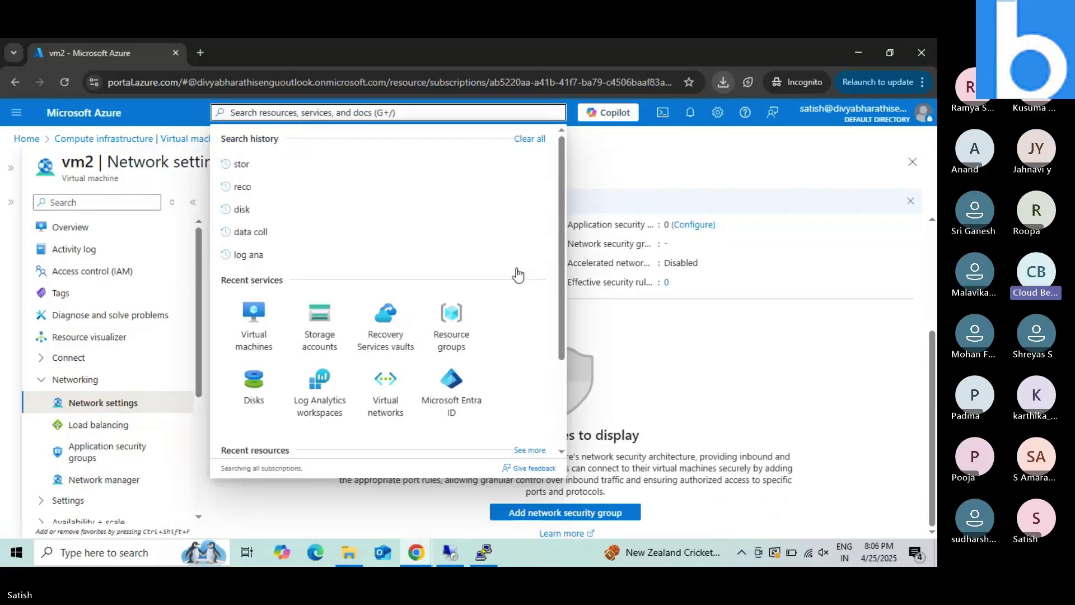
{"action": "left_click", "coordinate": [660, 349]}
{"action": "left_click", "coordinate": [503, 114]}
{"action": "type", "text": "ns"}
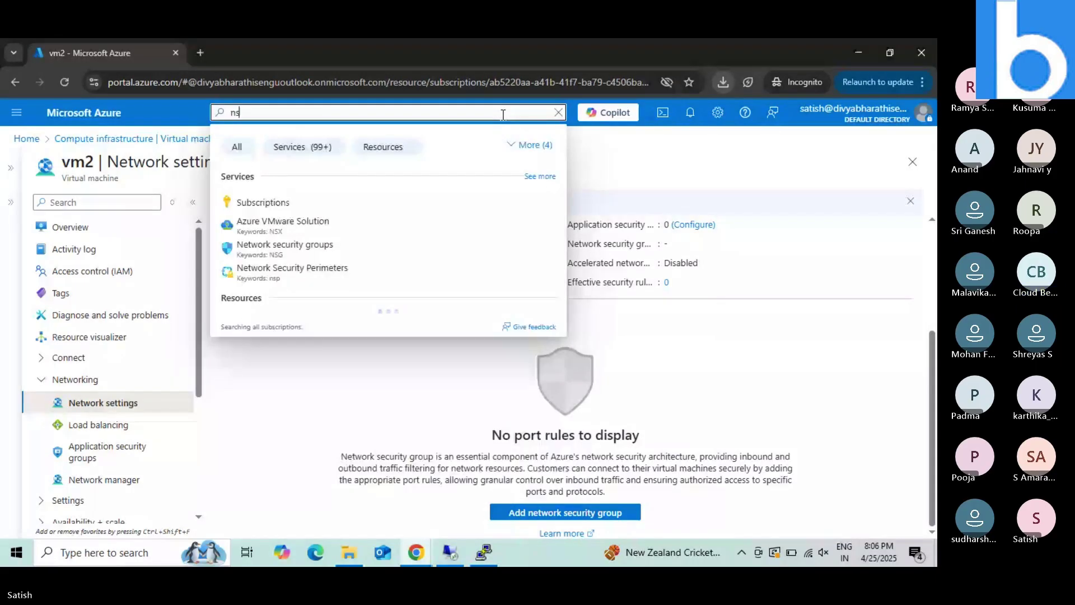
{"action": "type", "text": "hg"}
{"action": "key", "text": "BackSpace"}
{"action": "key", "text": "BackSpace"}
{"action": "type", "text": "g"}
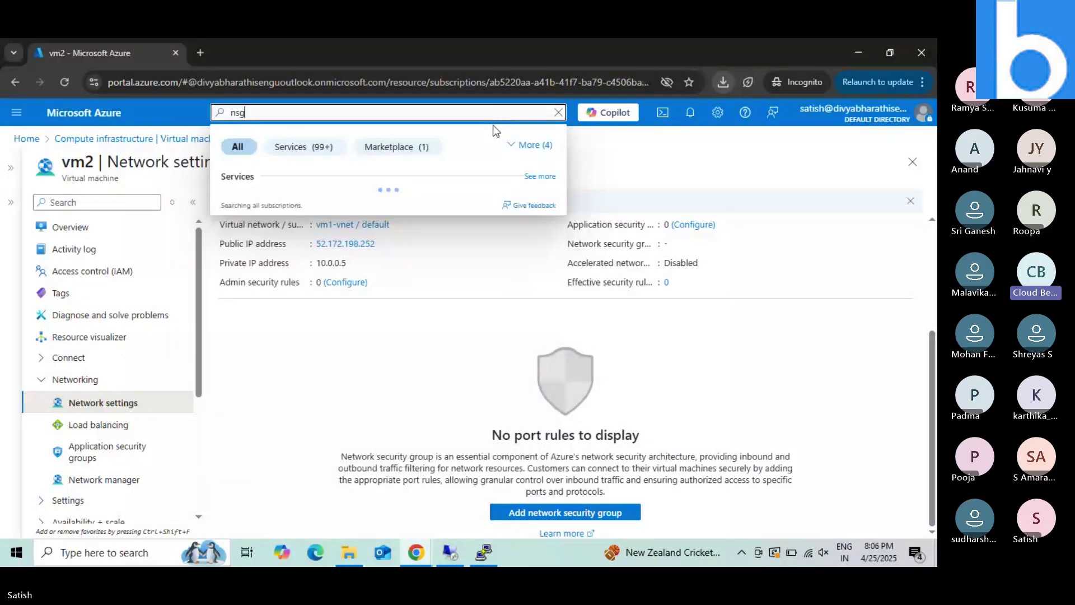
{"action": "left_click", "coordinate": [285, 209]}
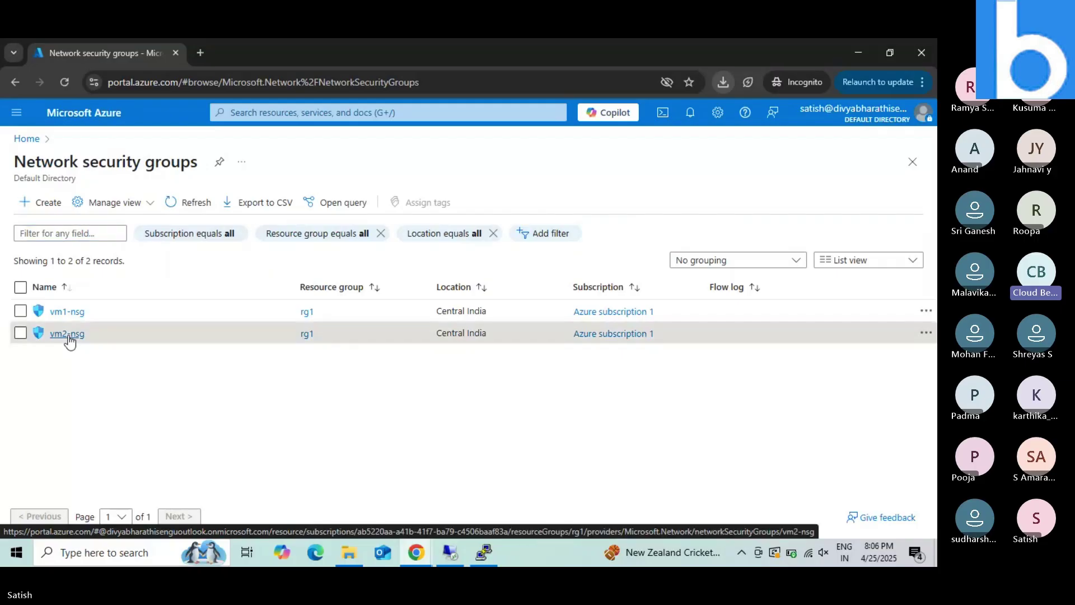
{"action": "left_click", "coordinate": [67, 334]}
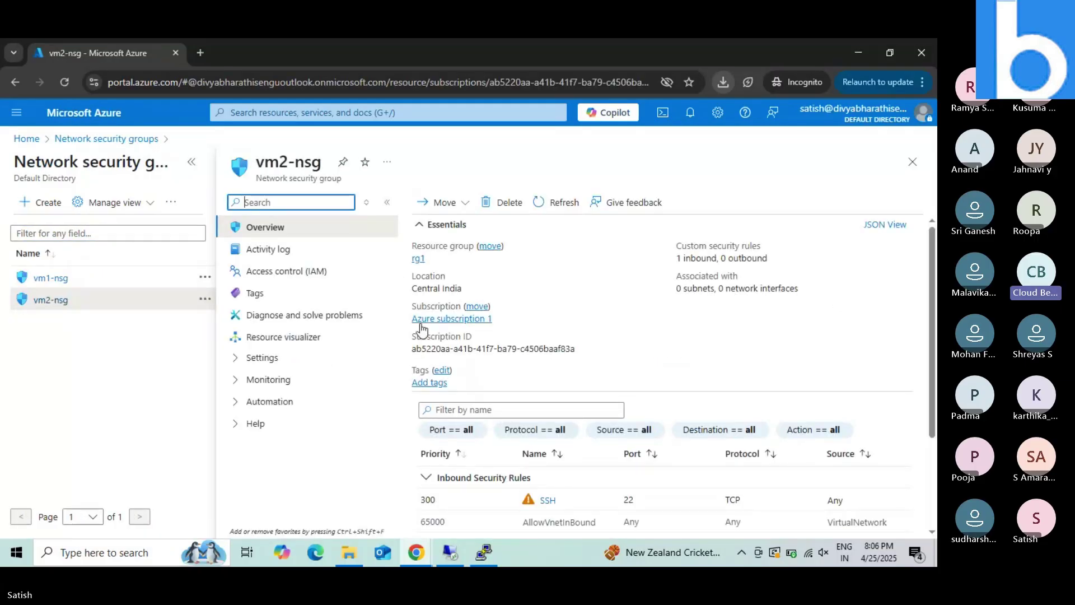
{"action": "left_click", "coordinate": [338, 113]}
{"action": "type", "text": "nic"}
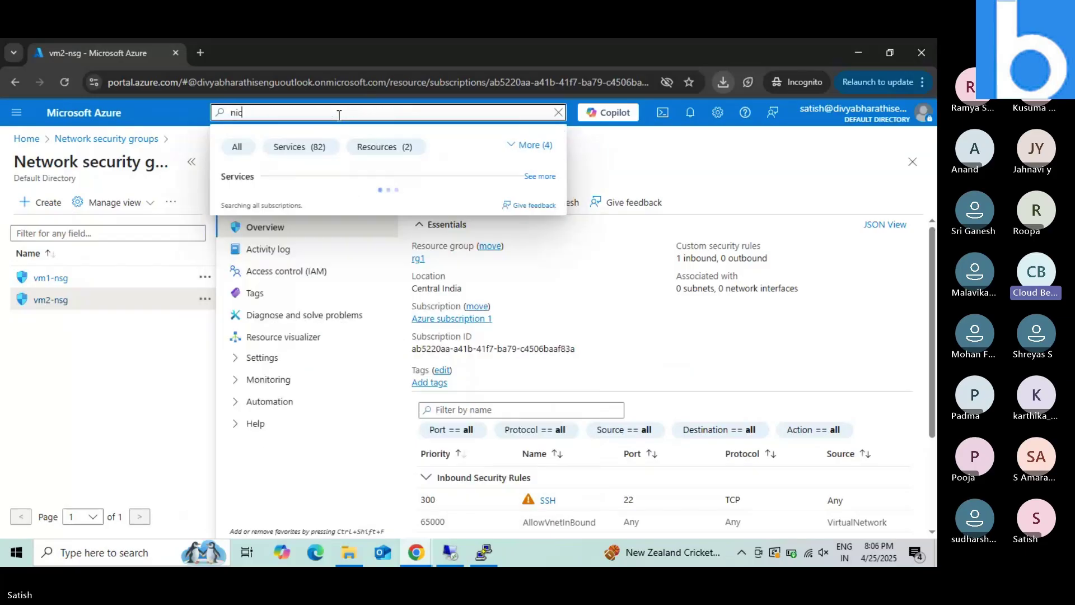
{"action": "left_click", "coordinate": [267, 196]}
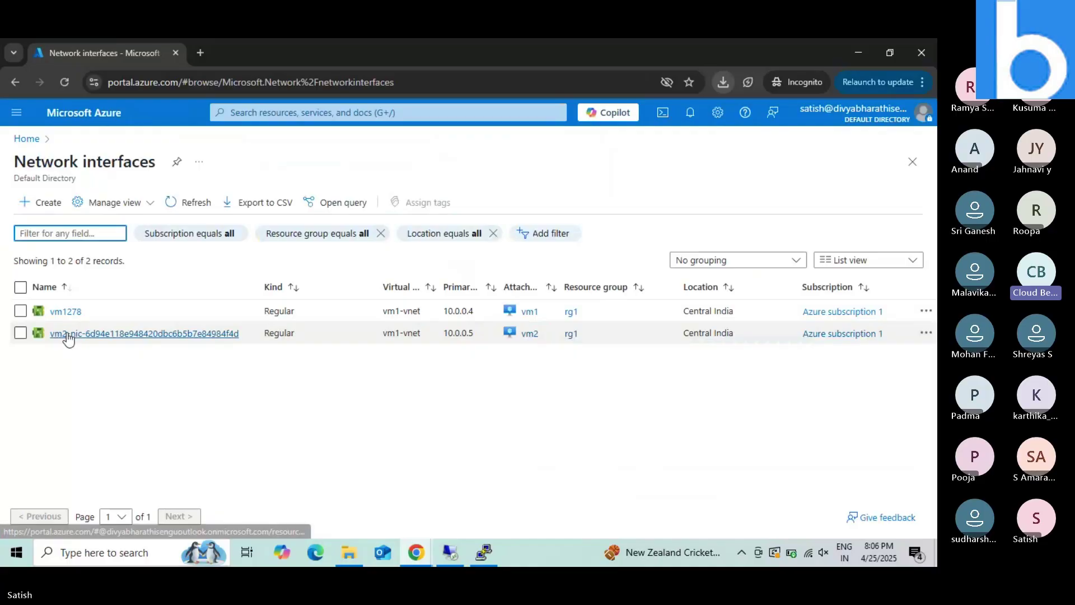
{"action": "left_click", "coordinate": [528, 334]}
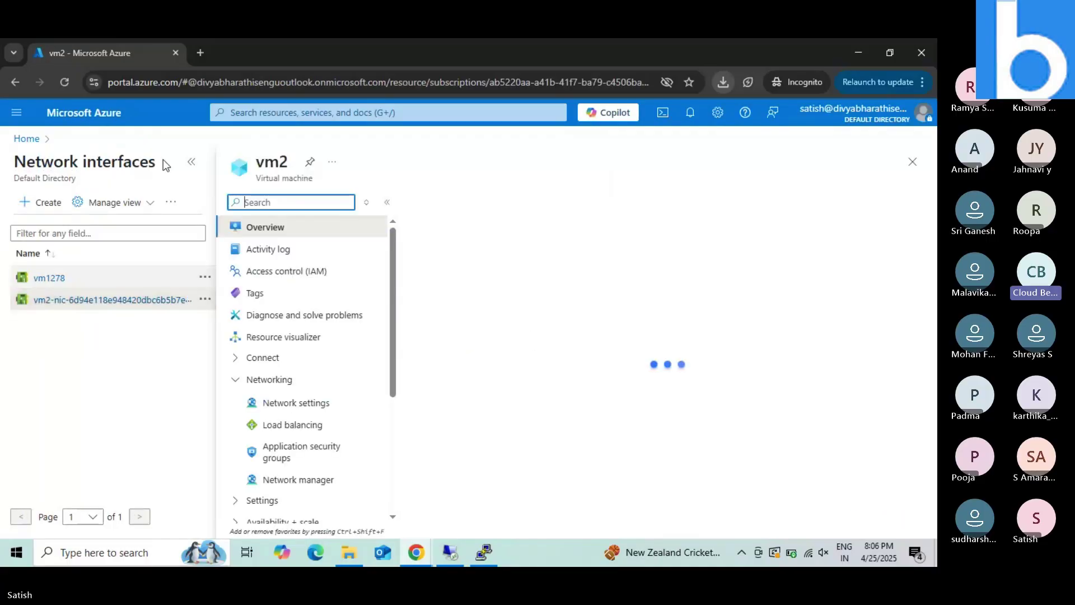
{"action": "left_click", "coordinate": [192, 163]}
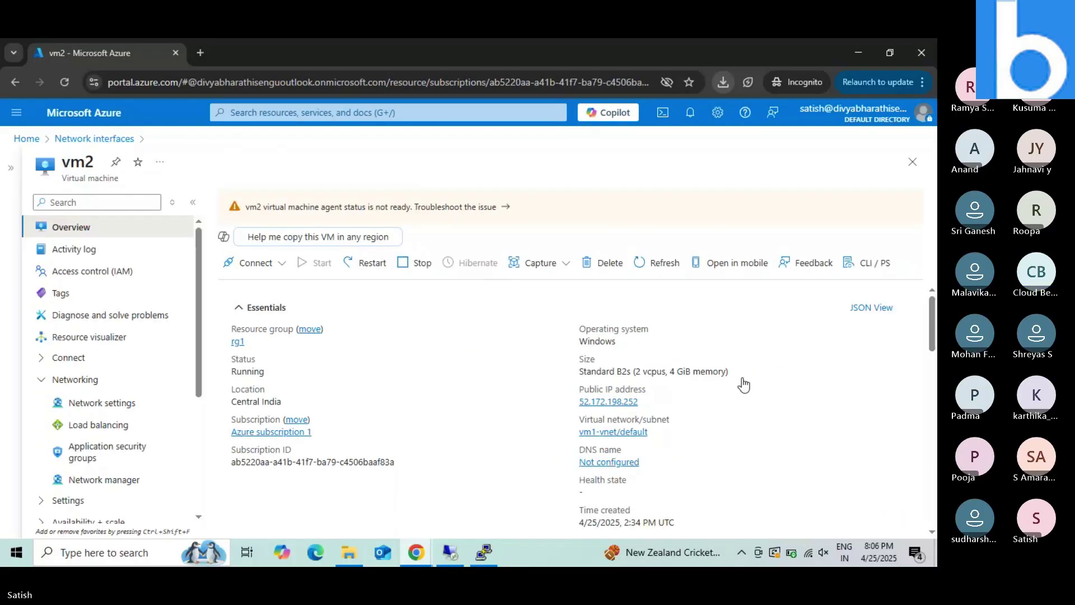
{"action": "left_click", "coordinate": [648, 402]}
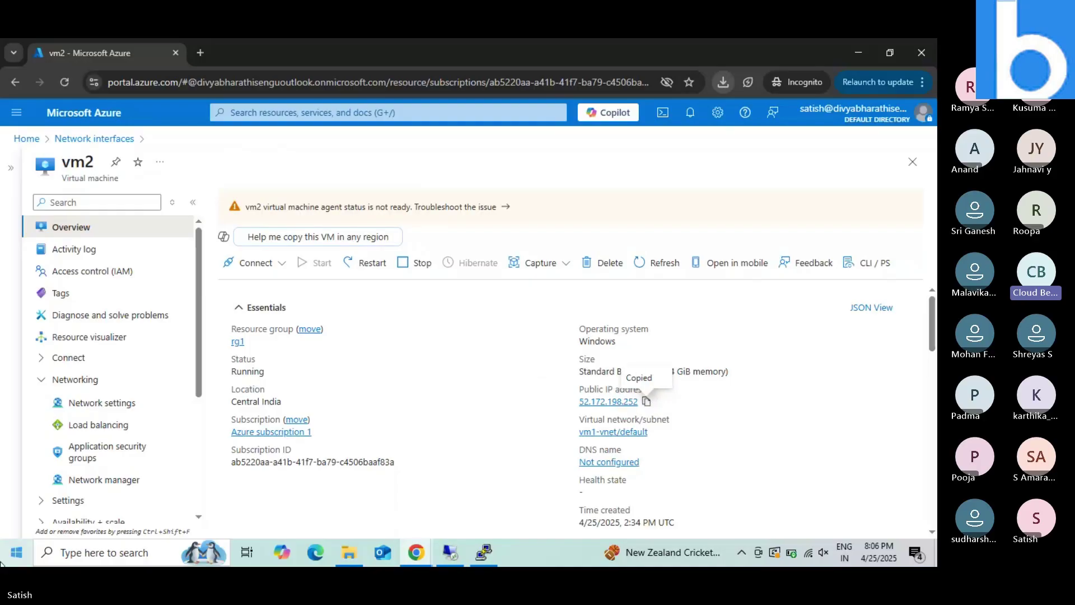
{"action": "left_click", "coordinate": [15, 557]}
{"action": "type", "text": "rdp"}
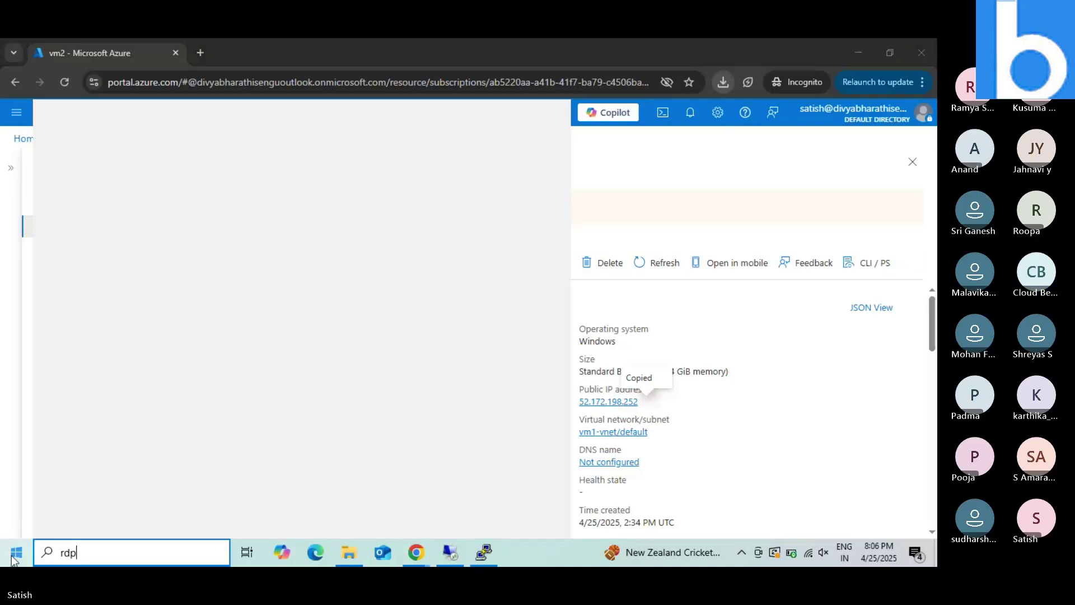
{"action": "left_click", "coordinate": [137, 194]}
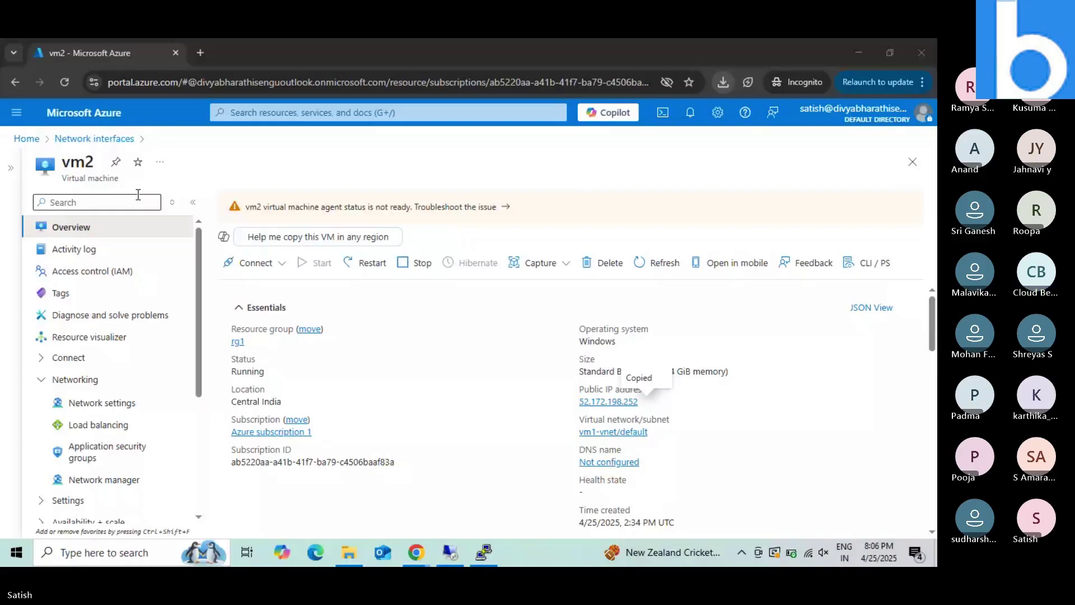
{"action": "key", "text": "ctrl+v"}
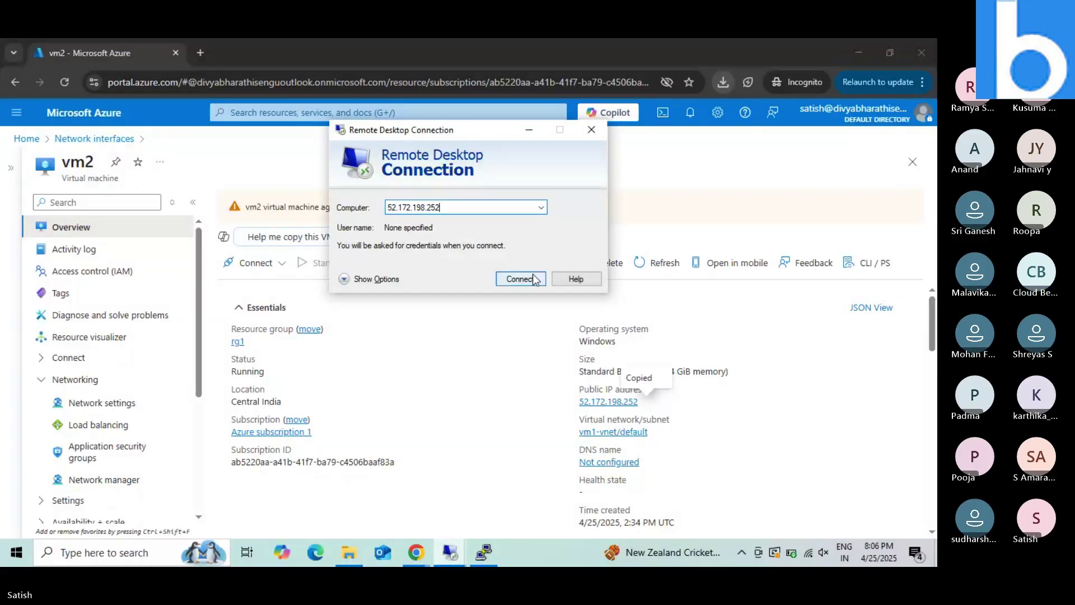
{"action": "left_click", "coordinate": [532, 278]}
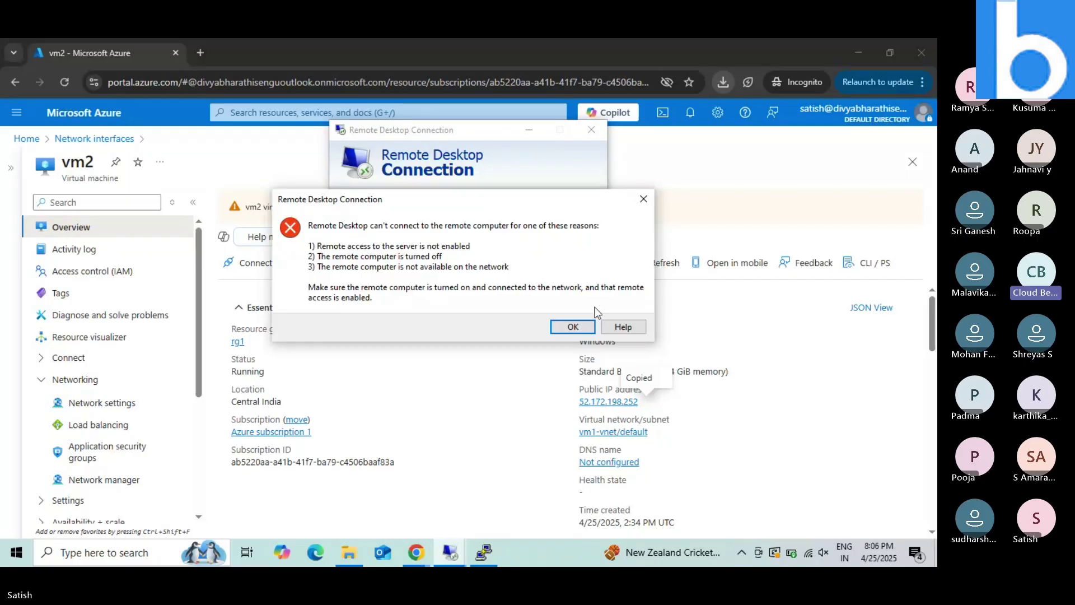
{"action": "left_click", "coordinate": [557, 327]}
{"action": "left_click", "coordinate": [591, 130]}
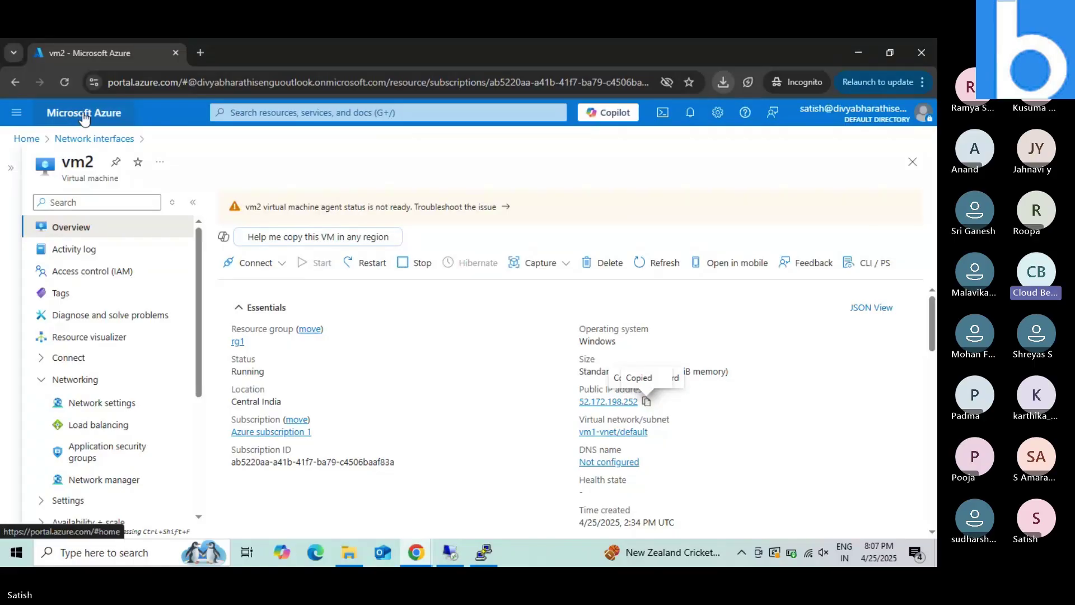
- Restart vm2 from Home > Virtual machines and check the restart notification
{"action": "left_click", "coordinate": [146, 117]}
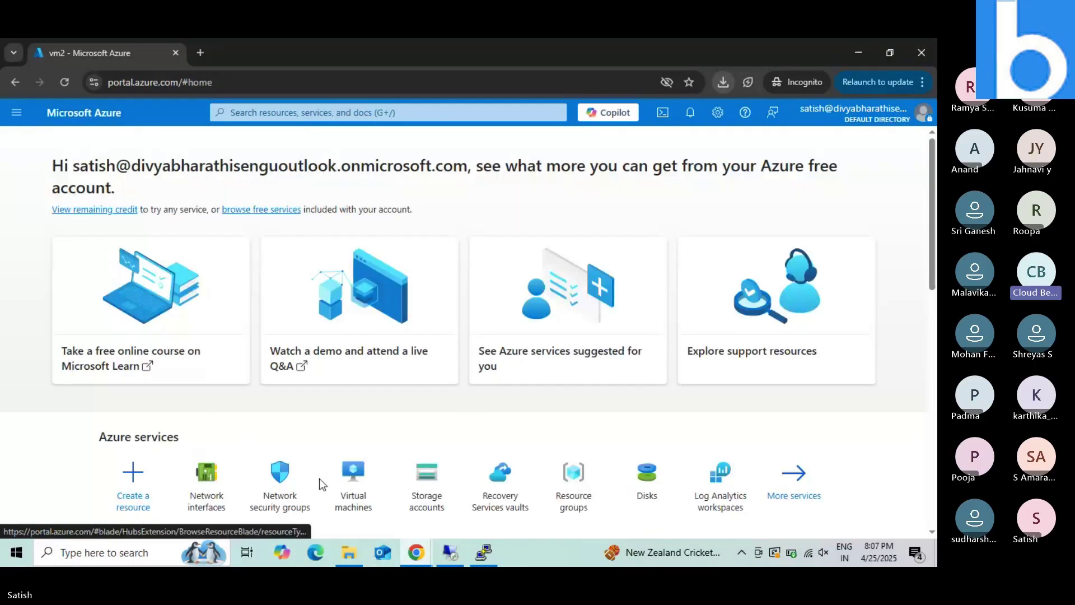
{"action": "left_click", "coordinate": [352, 482]}
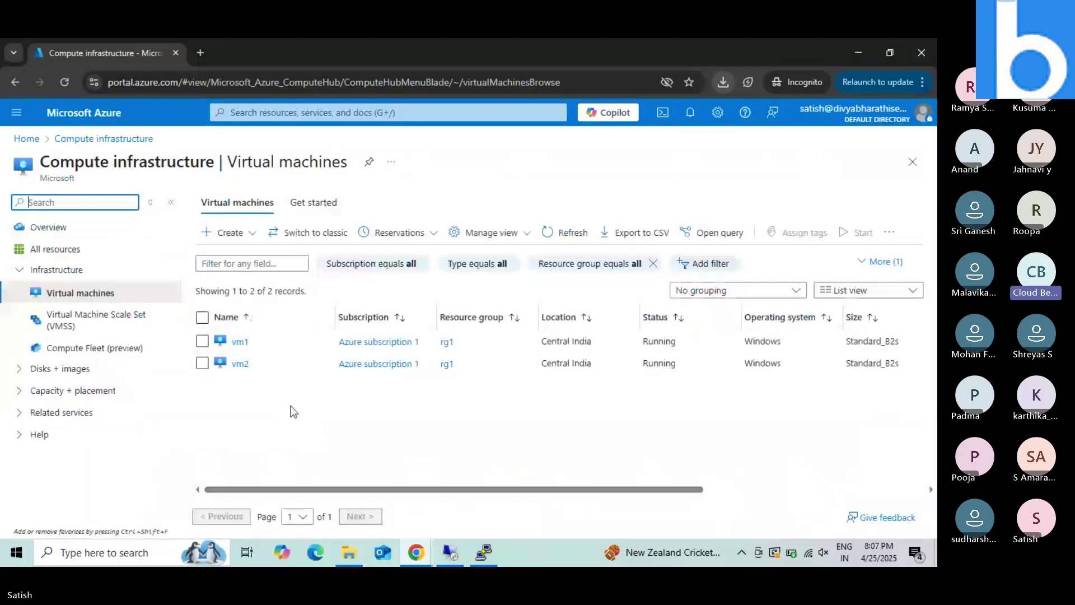
{"action": "left_click", "coordinate": [244, 363]}
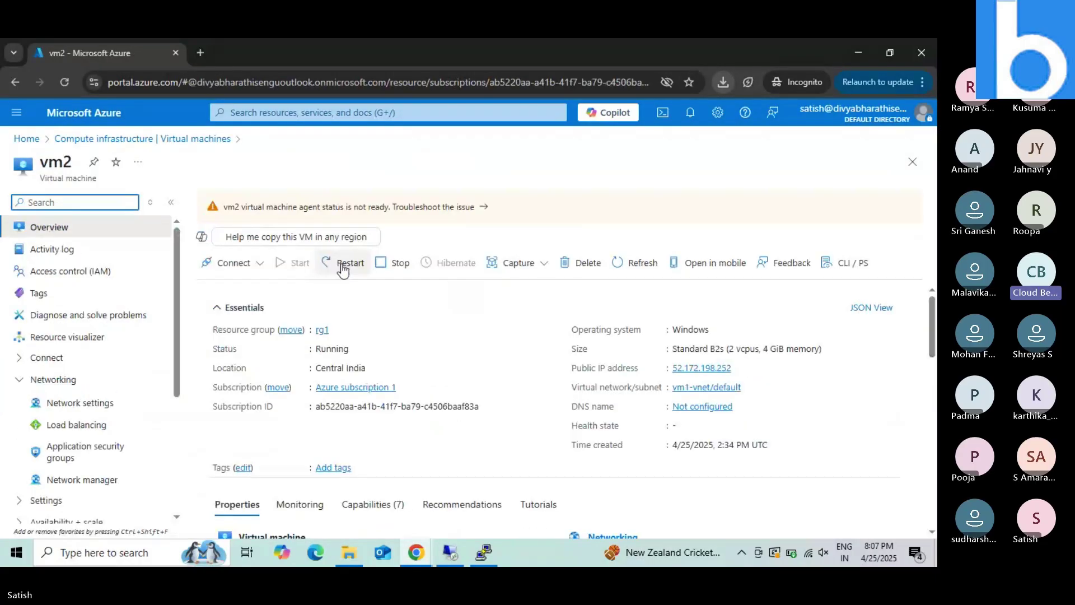
{"action": "left_click", "coordinate": [345, 268]}
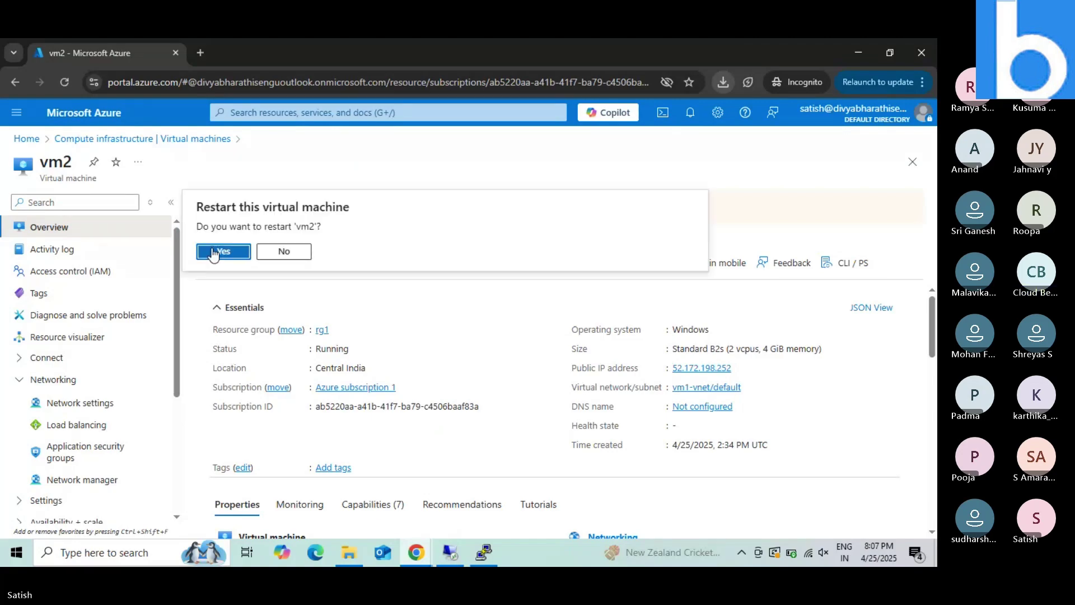
{"action": "left_click", "coordinate": [214, 253]}
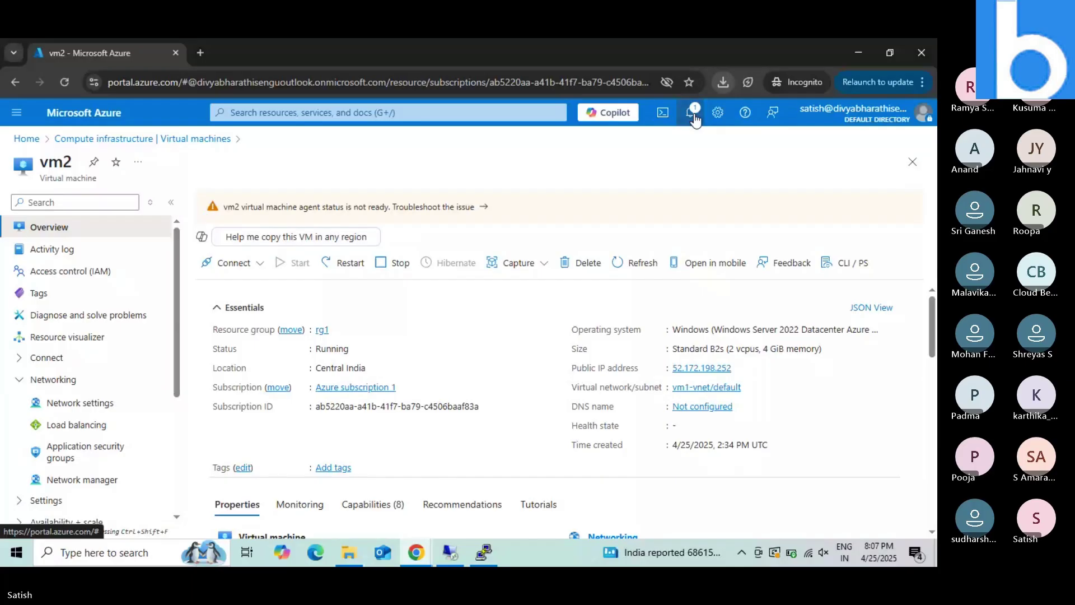
{"action": "left_click", "coordinate": [693, 115]}
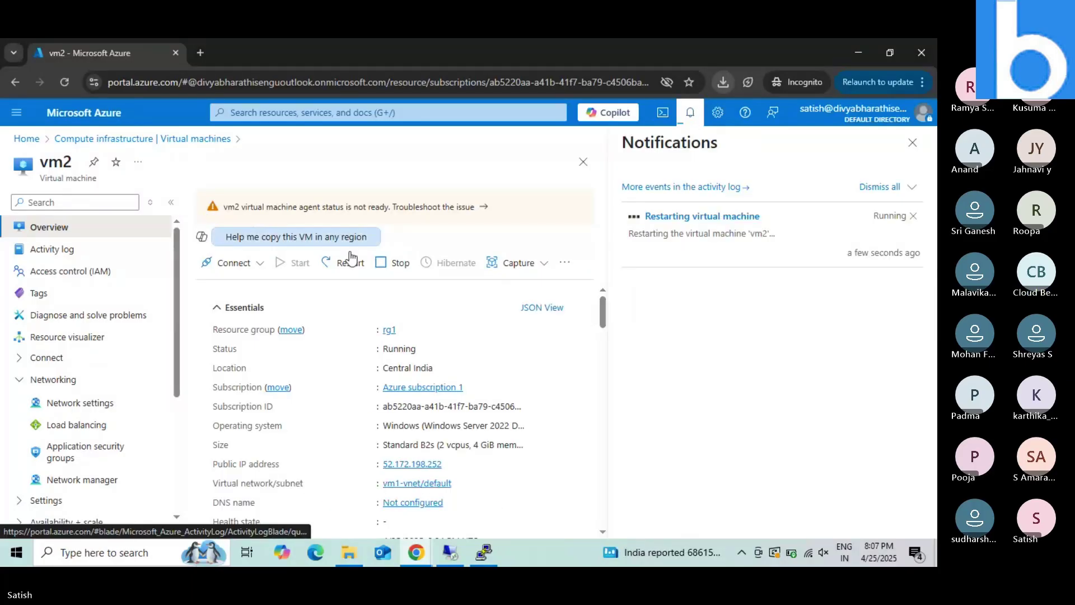
- Add a new network security group to vm2's network interface and begin a new port rule
{"action": "left_click", "coordinate": [84, 403]}
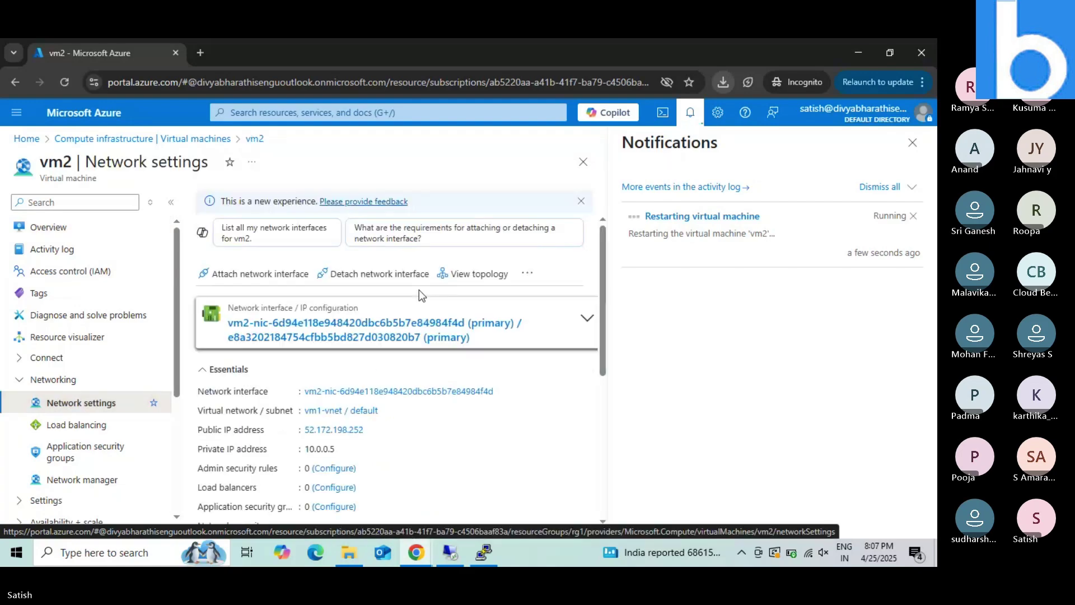
{"action": "scroll", "coordinate": [421, 295], "scroll_direction": "down", "scroll_amount": 5}
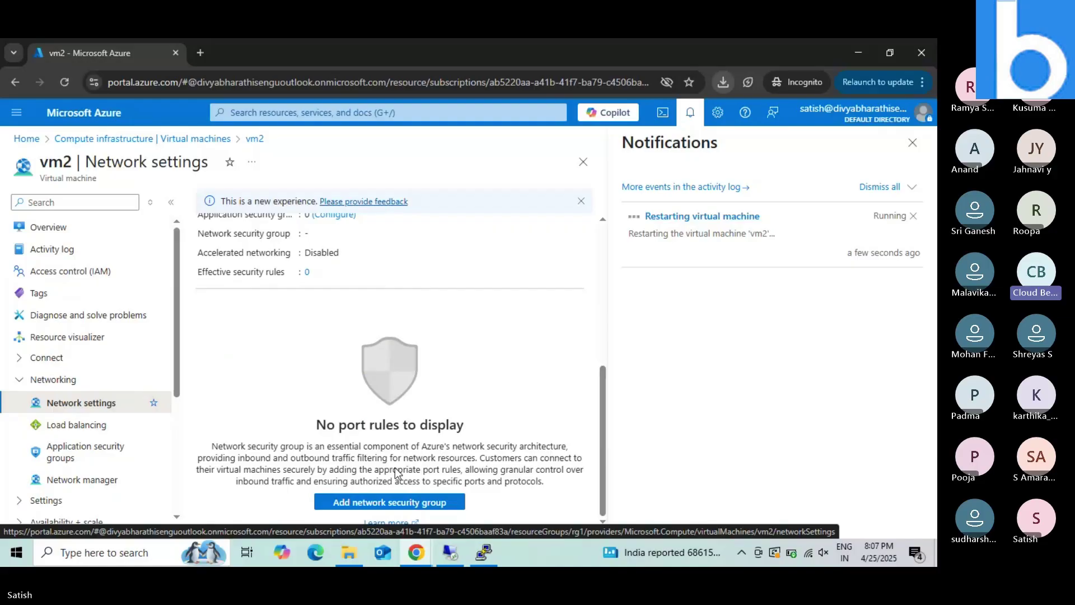
{"action": "left_click", "coordinate": [393, 501]}
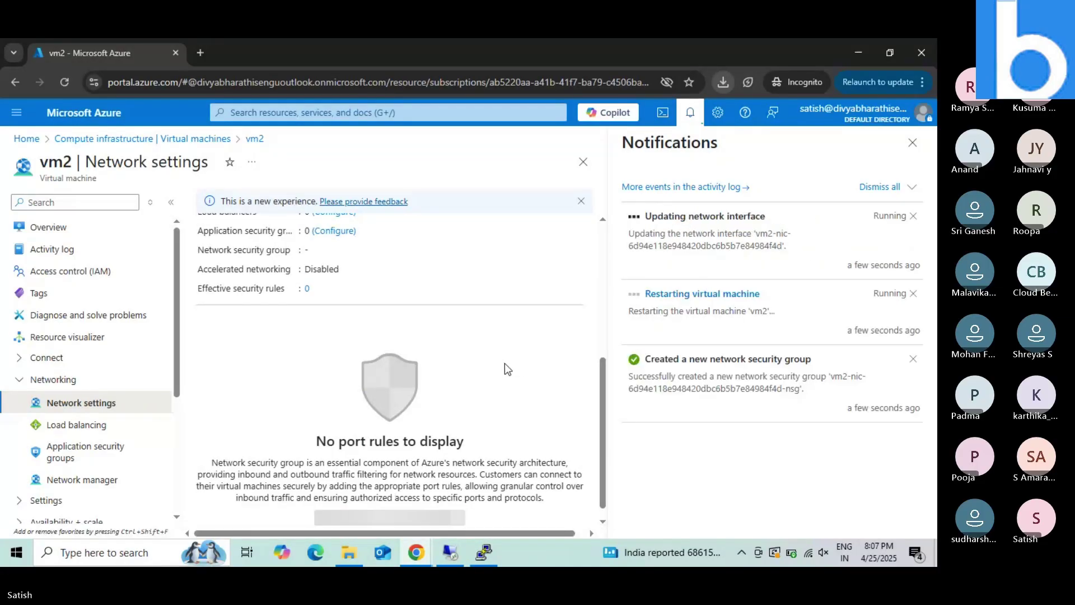
{"action": "scroll", "coordinate": [456, 350], "scroll_direction": "up", "scroll_amount": 5}
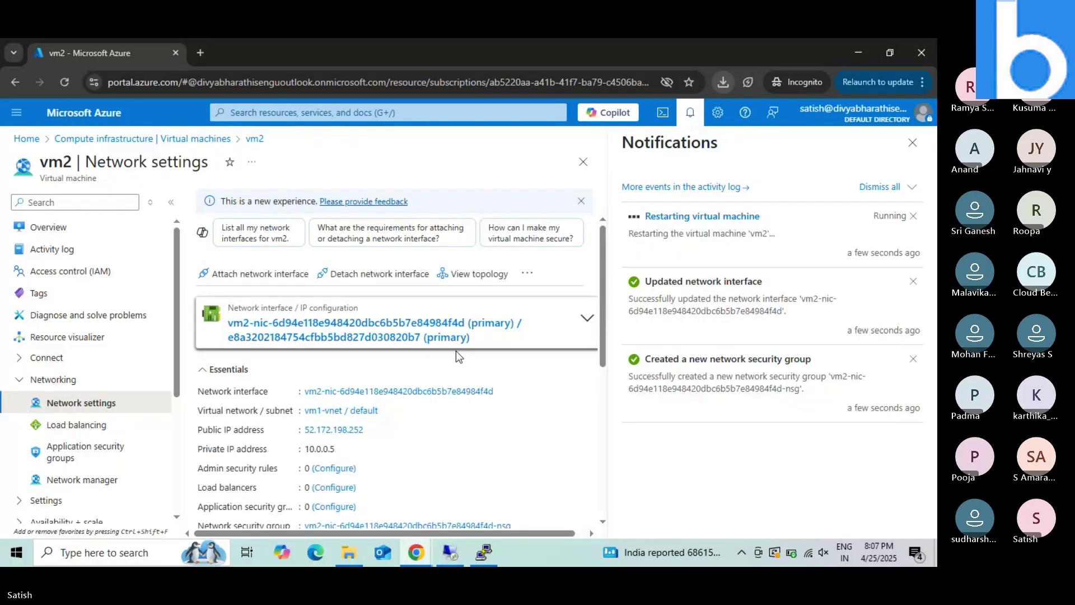
{"action": "scroll", "coordinate": [237, 331], "scroll_direction": "down", "scroll_amount": 10}
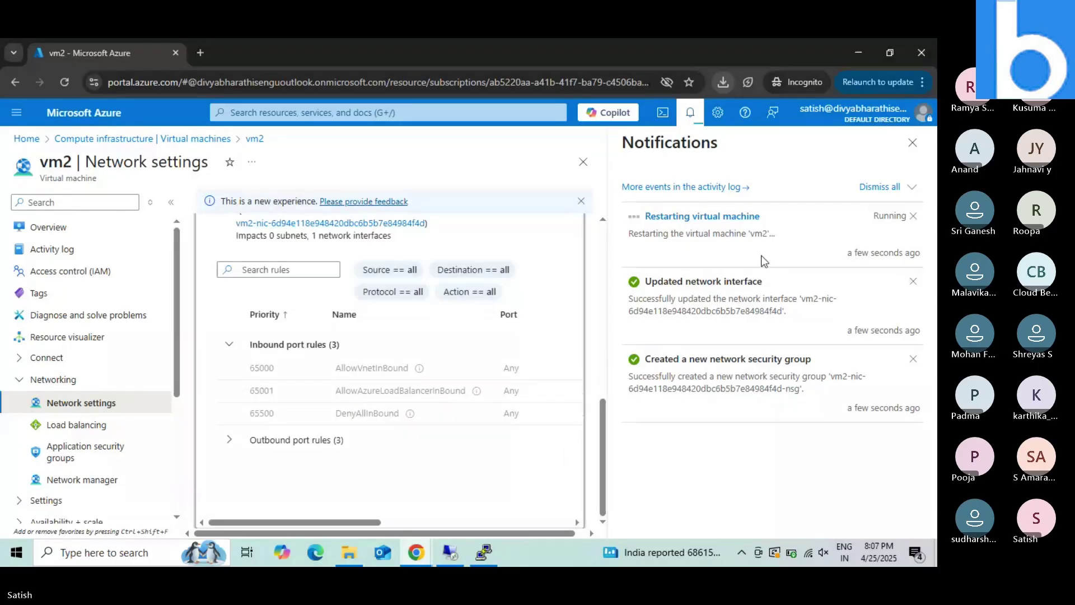
{"action": "left_click", "coordinate": [912, 142]}
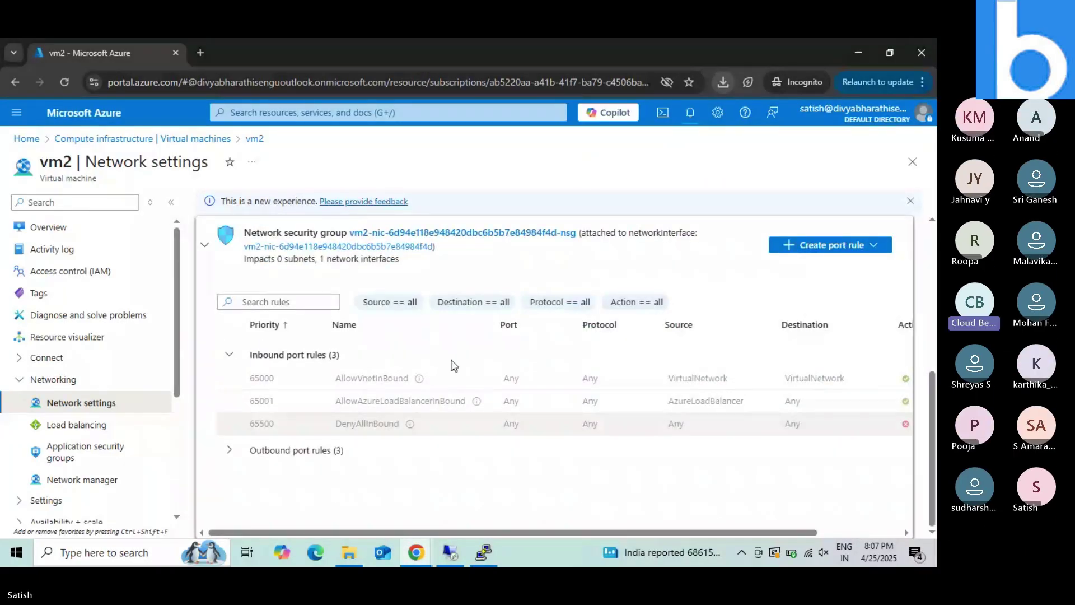
{"action": "left_click", "coordinate": [805, 248]}
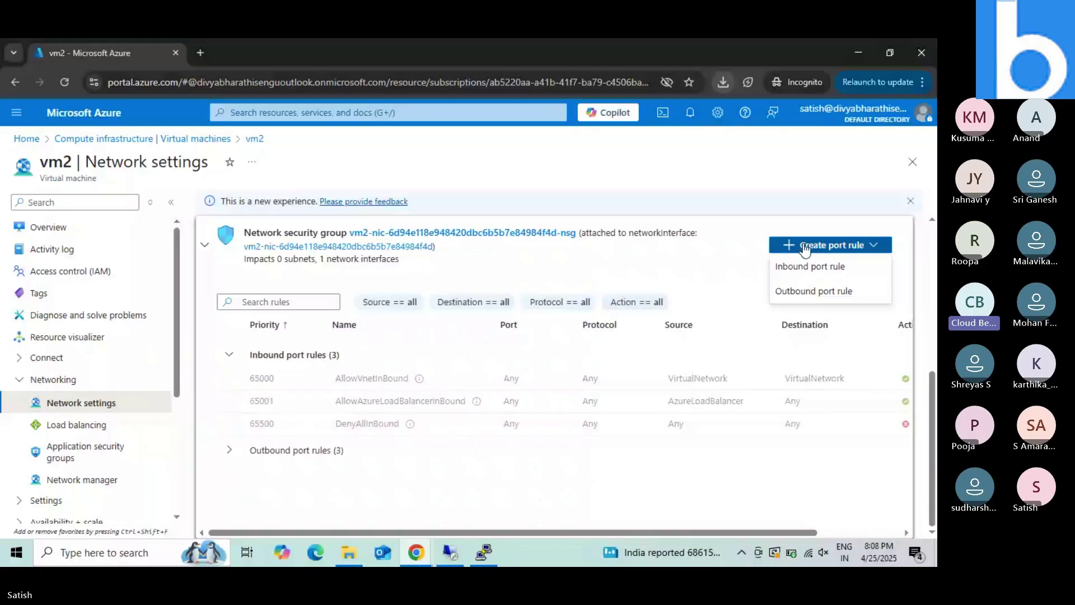
- Add an inbound RDP rule on port 3389 with priority 290, then go to vm2's overview
{"action": "left_click", "coordinate": [813, 268]}
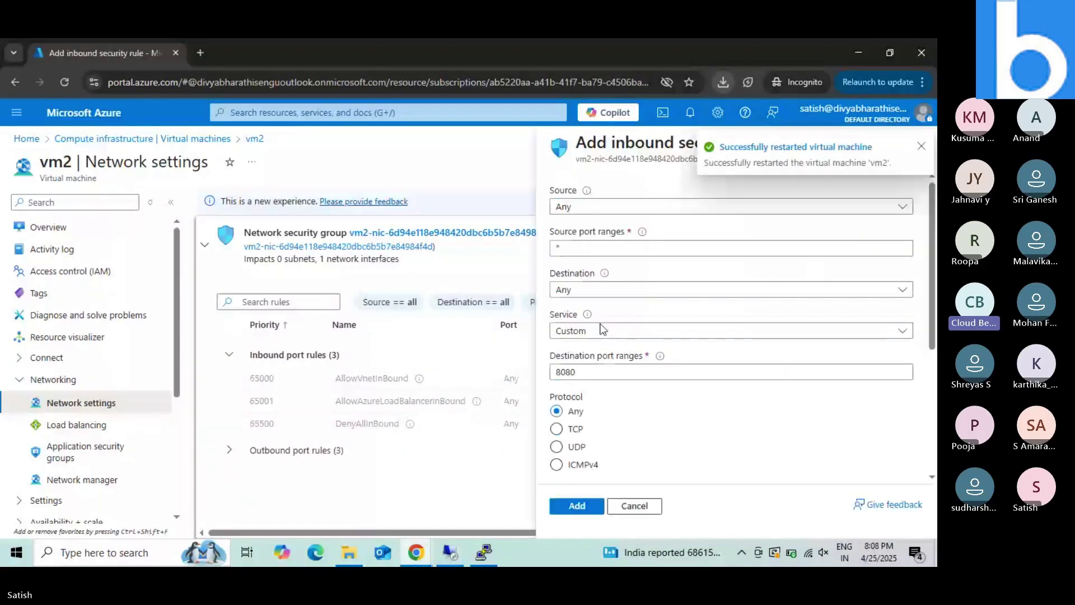
{"action": "left_click", "coordinate": [598, 331]}
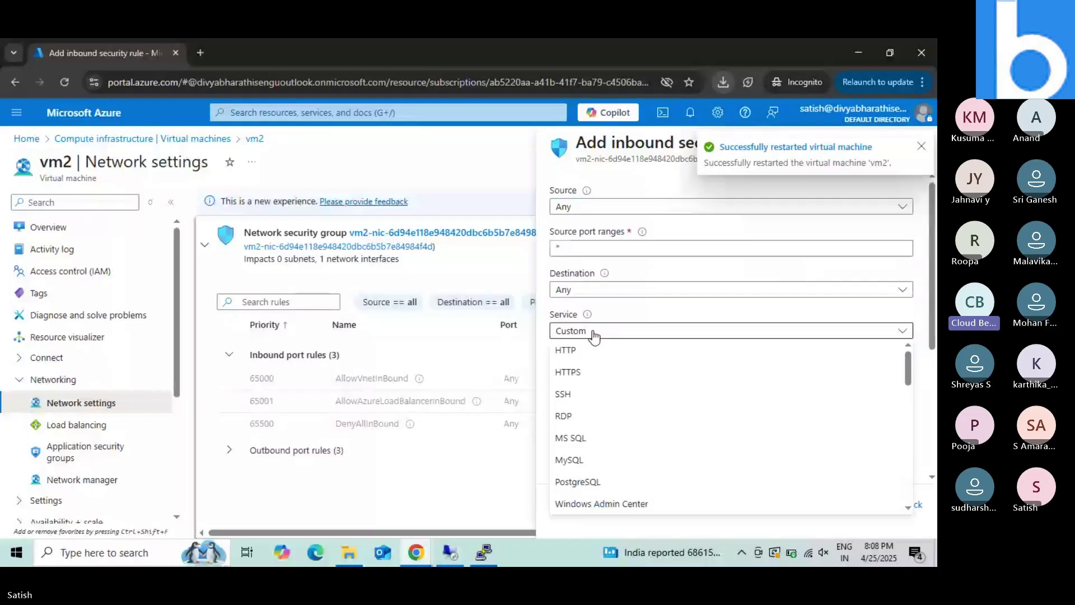
{"action": "left_click", "coordinate": [608, 413]}
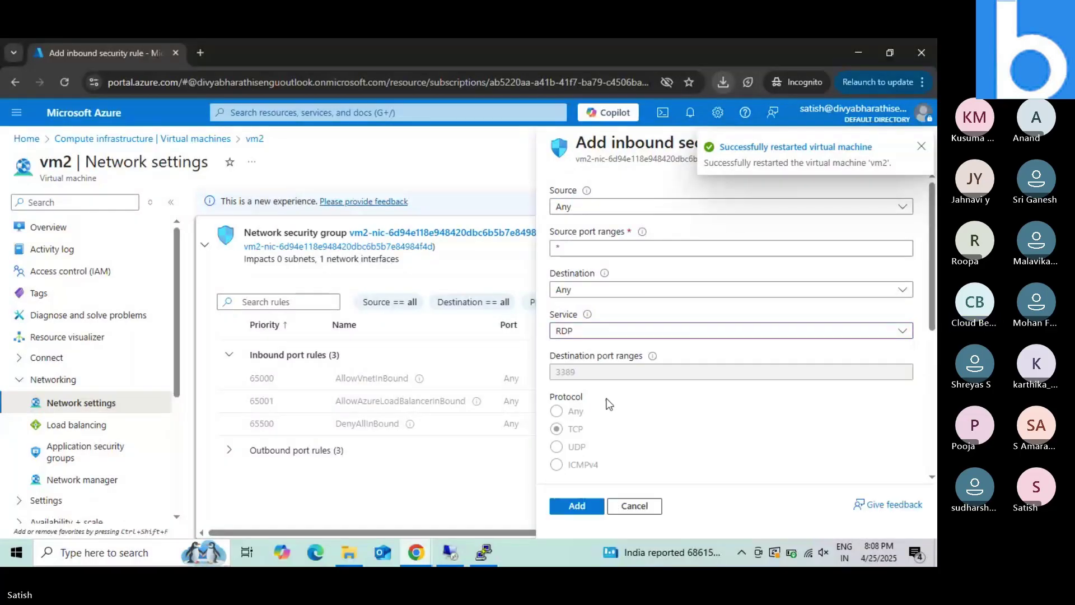
{"action": "scroll", "coordinate": [600, 389], "scroll_direction": "down", "scroll_amount": 4}
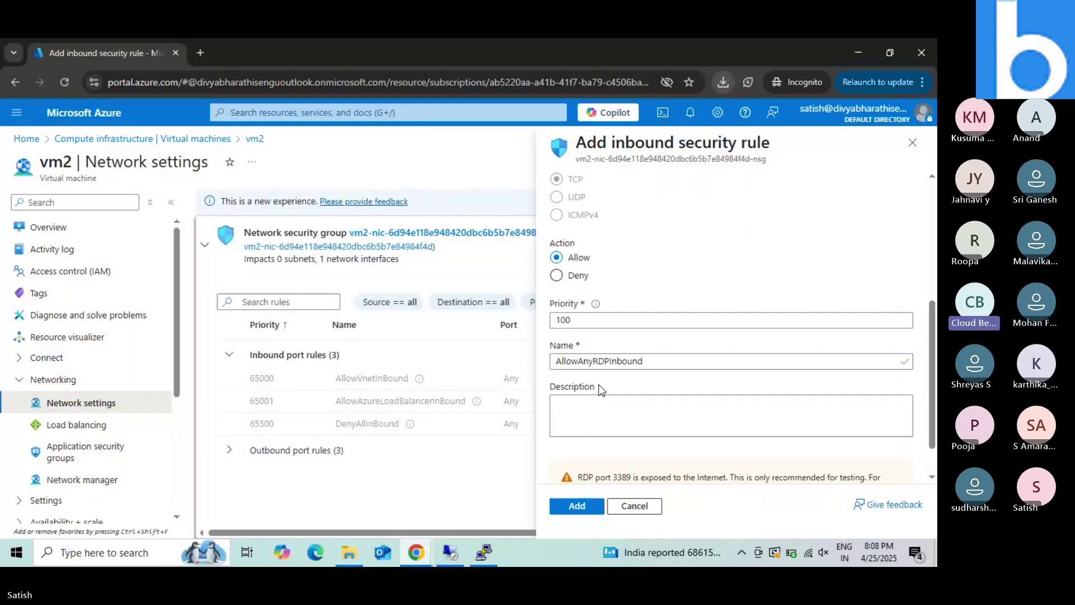
{"action": "key", "text": "shift+Tab"}
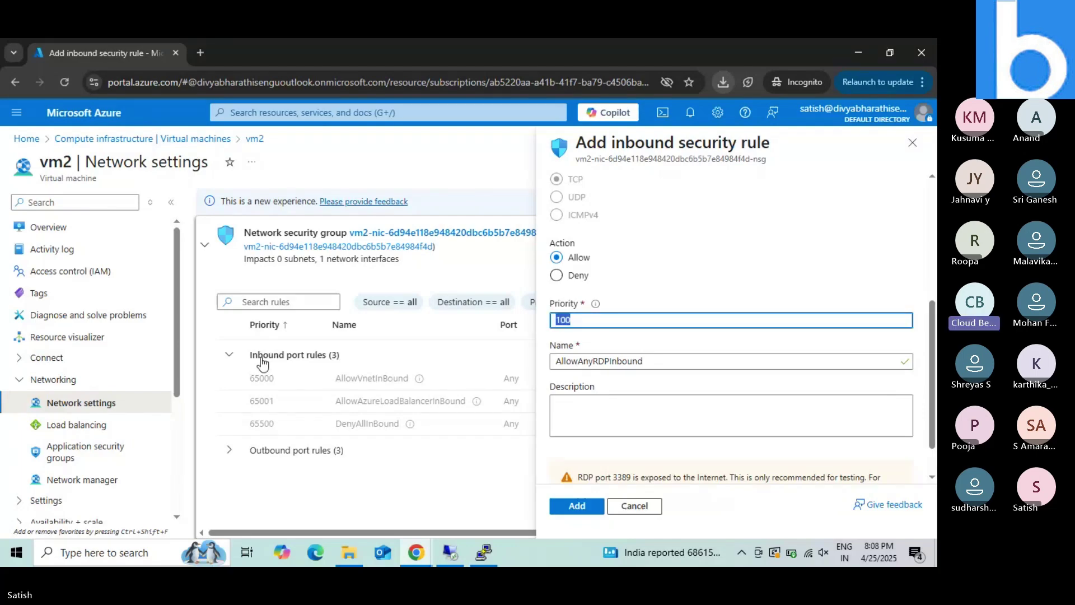
{"action": "type", "text": "290"}
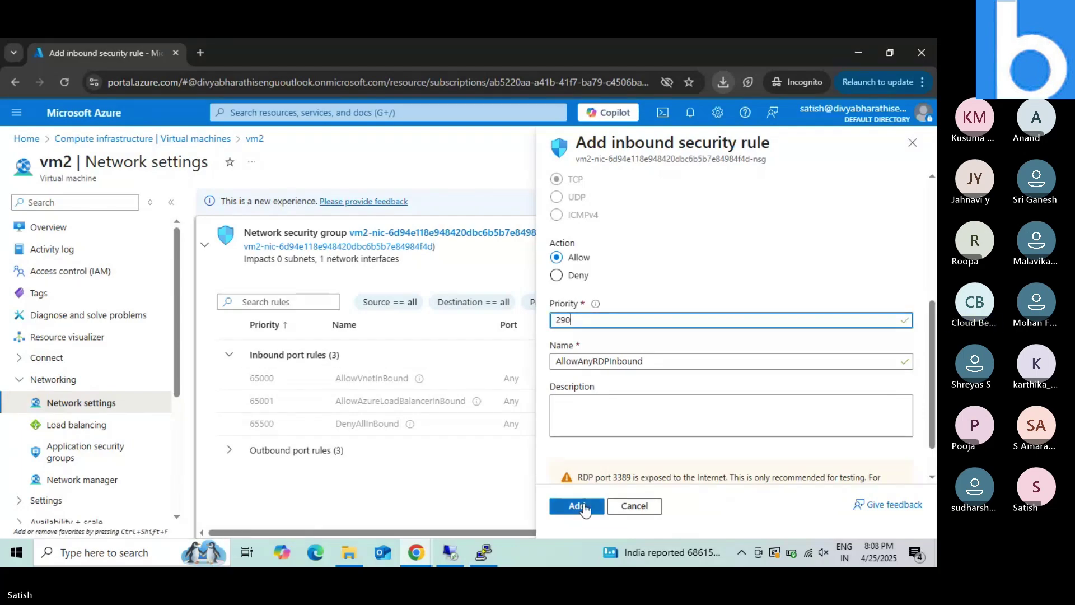
{"action": "left_click", "coordinate": [577, 505]}
{"action": "left_click", "coordinate": [67, 235]}
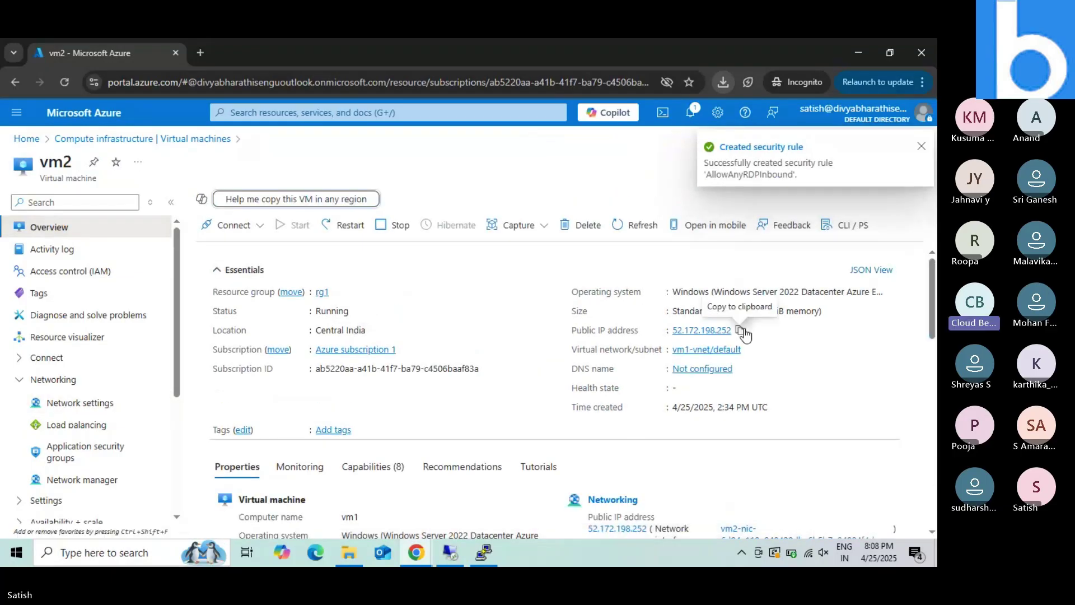
- Copy vm2's public IP and connect to 52.172.198.252 in Remote Desktop Connection
{"action": "left_click", "coordinate": [741, 331]}
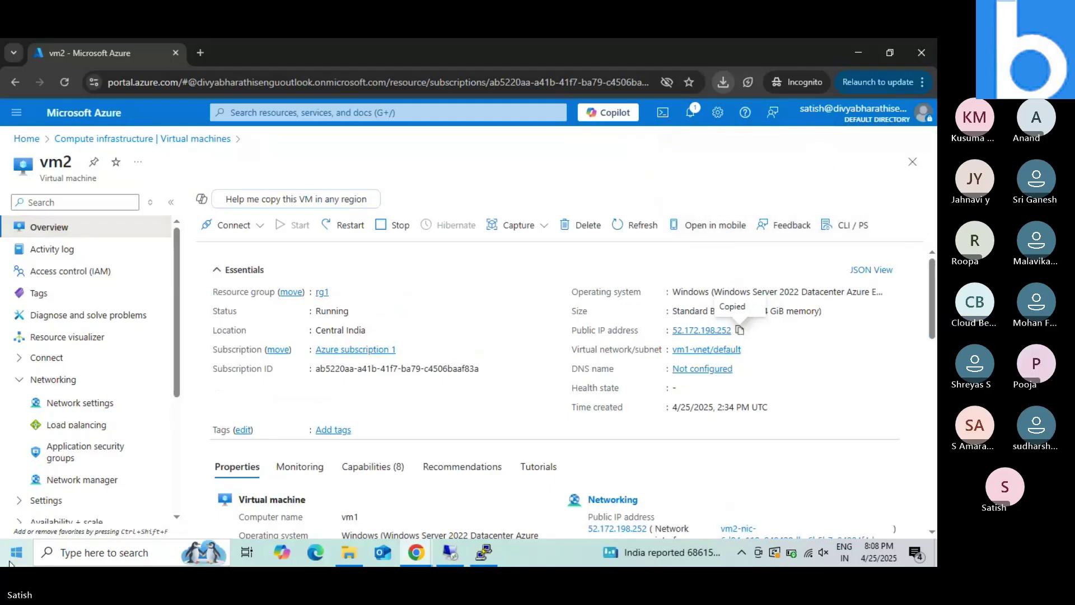
{"action": "left_click", "coordinate": [16, 559]}
{"action": "type", "text": "rdp"}
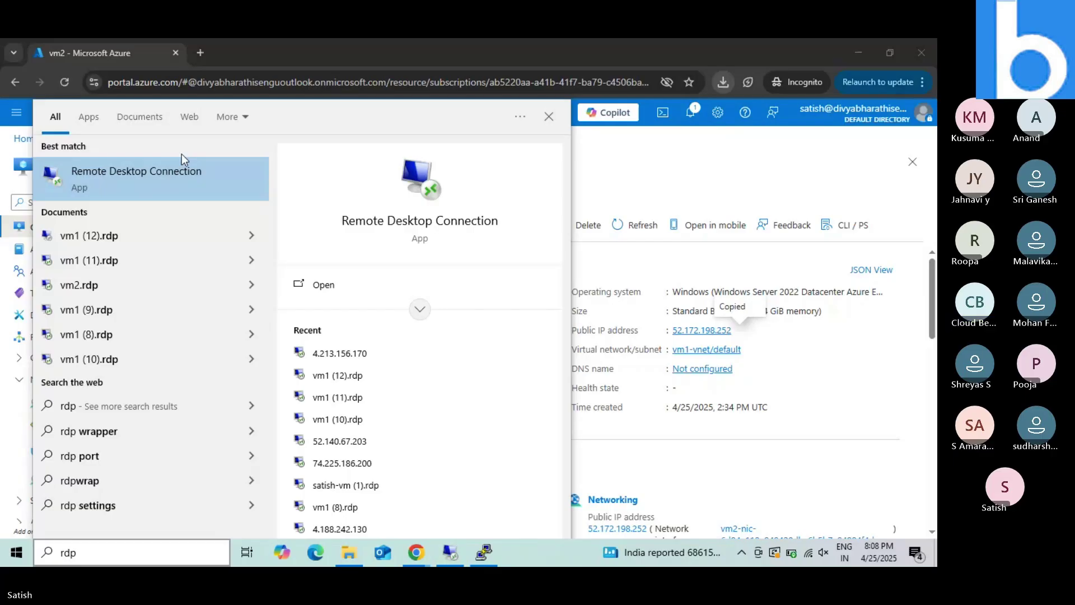
{"action": "left_click", "coordinate": [207, 173]}
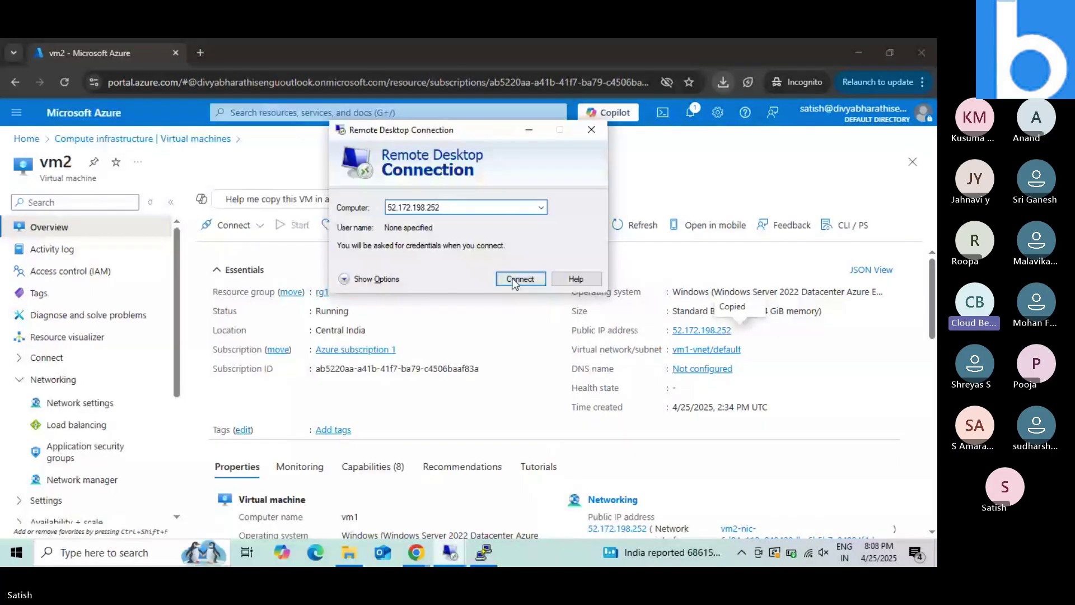
{"action": "left_click", "coordinate": [514, 282]}
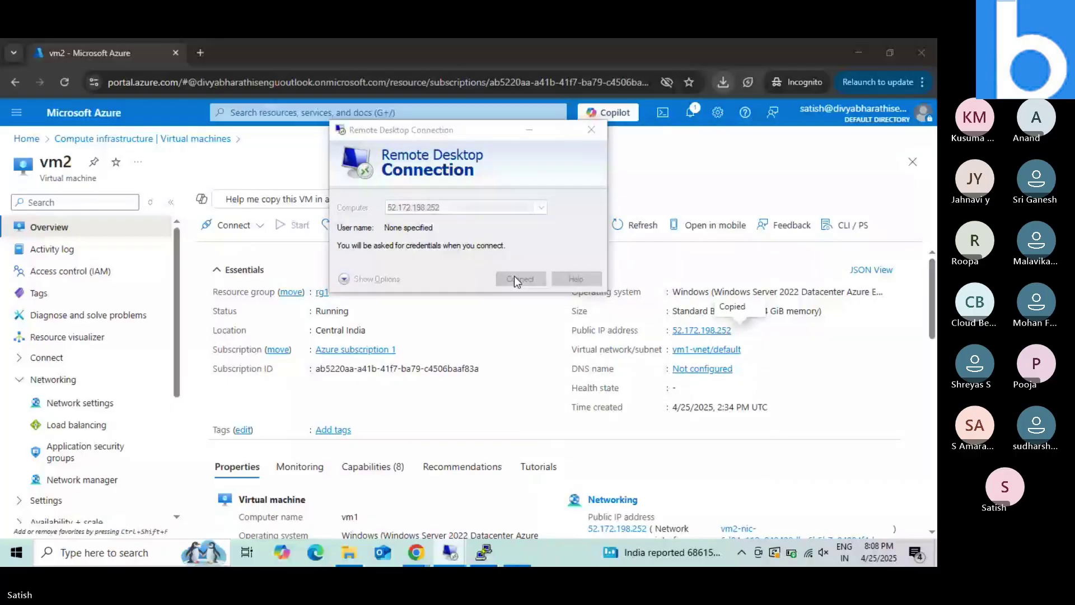
- Sign in with the VM's user name and password and accept the certificate warning
{"action": "type", "text": "s"}
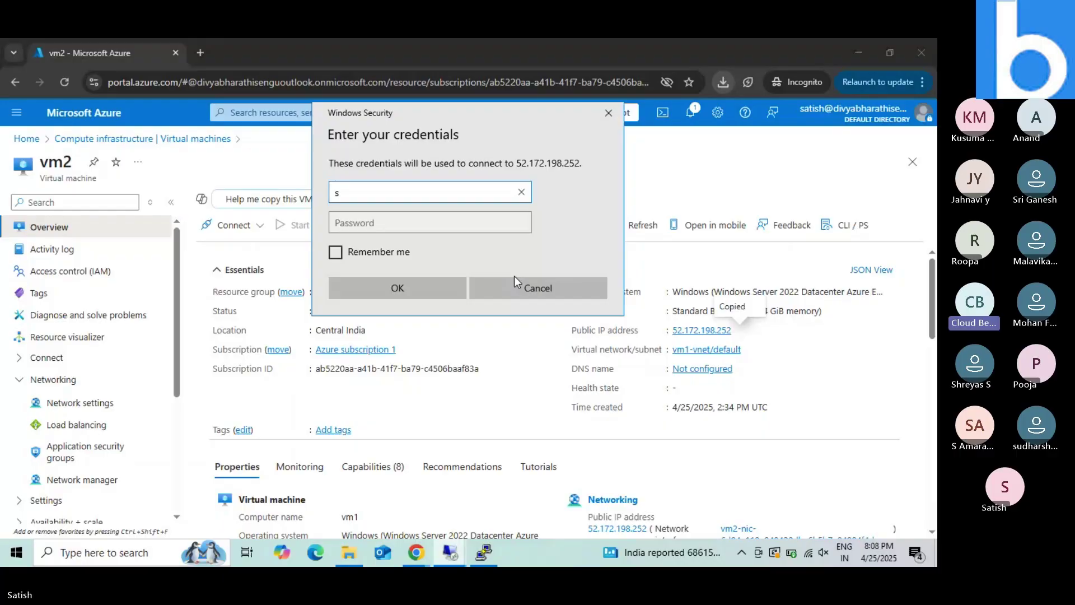
{"action": "type", "text": "atis"}
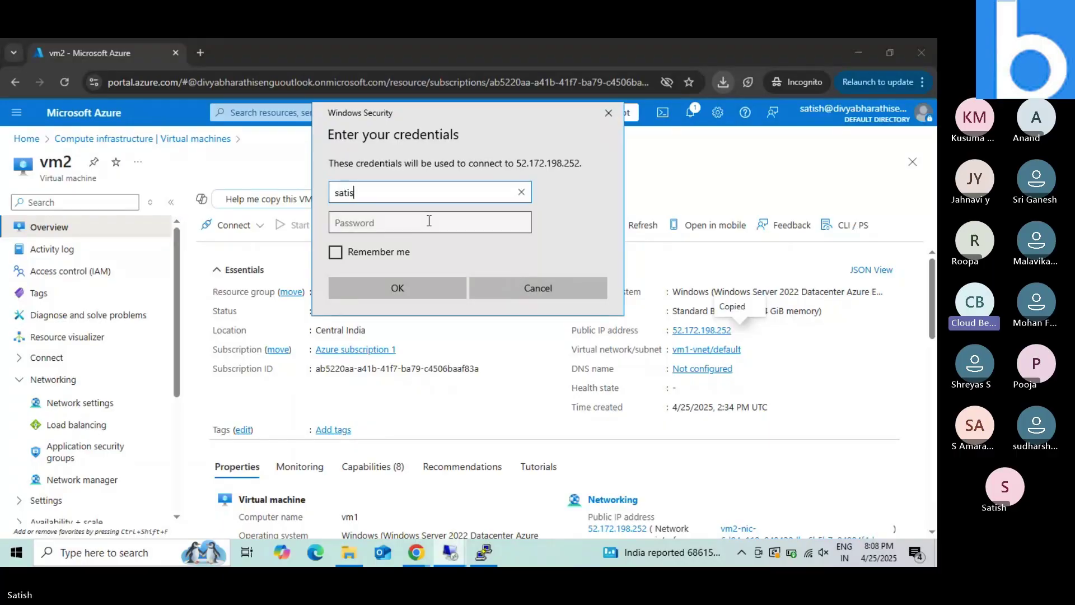
{"action": "type", "text": "h"}
{"action": "left_click", "coordinate": [429, 221]}
{"action": "type", "text": "••"}
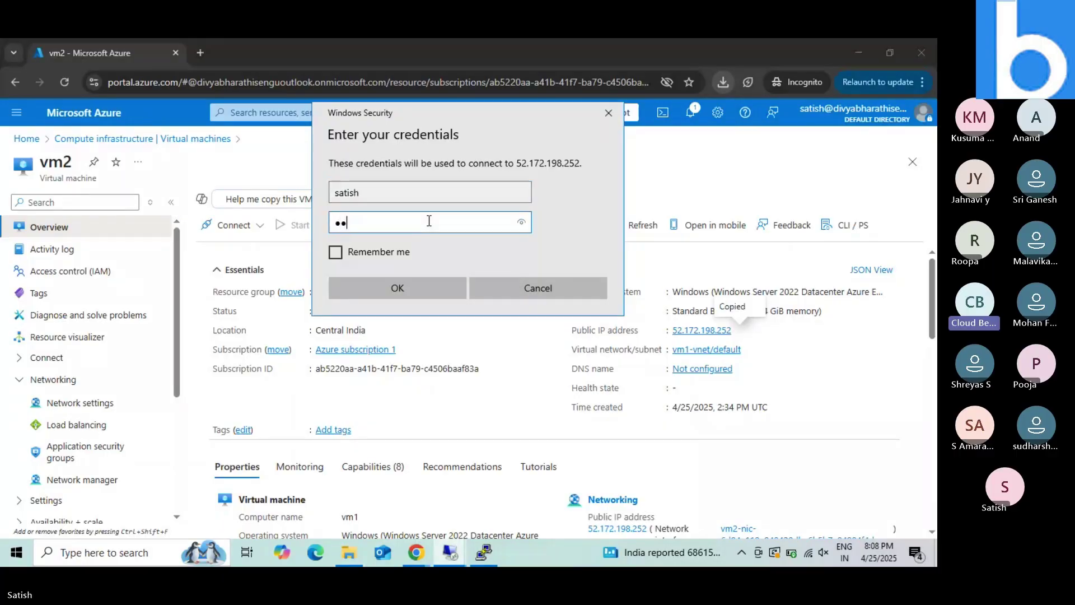
{"action": "type", "text": "•••••••••••"}
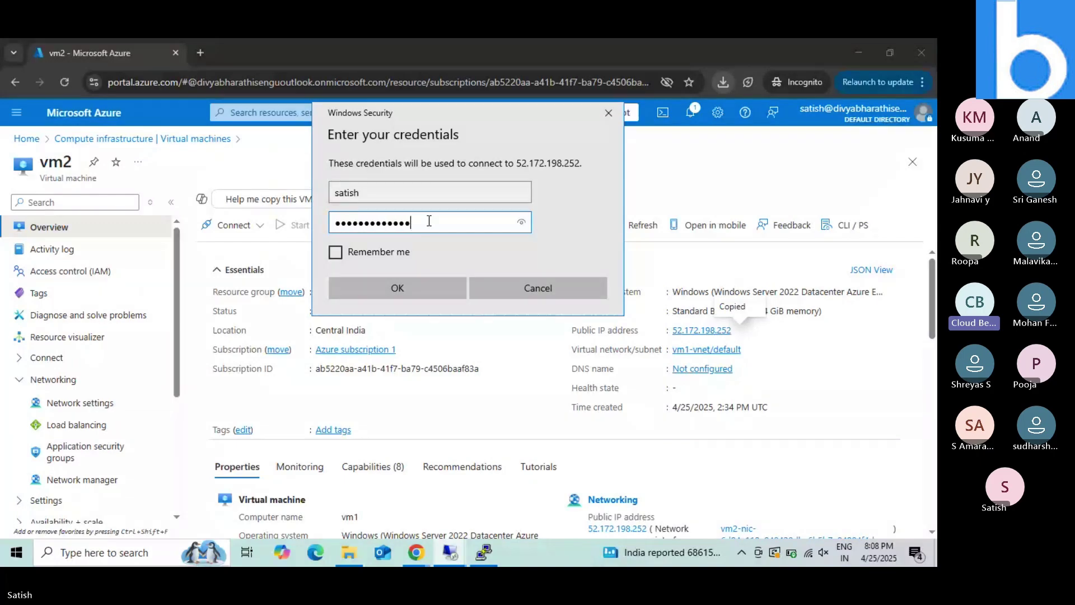
{"action": "type", "text": "•"}
{"action": "left_click", "coordinate": [407, 286]}
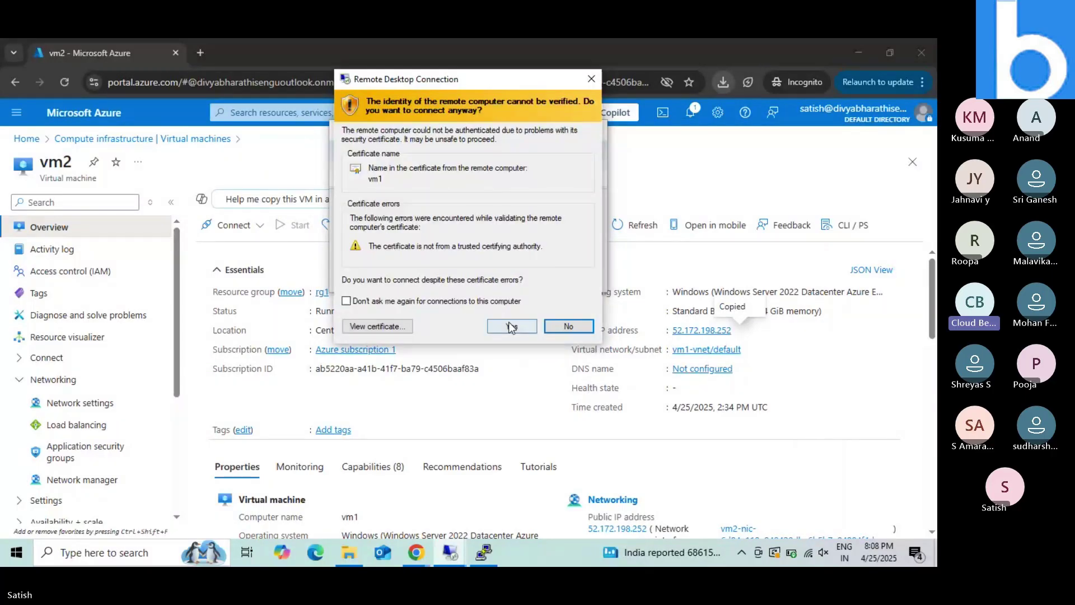
{"action": "left_click", "coordinate": [512, 326]}
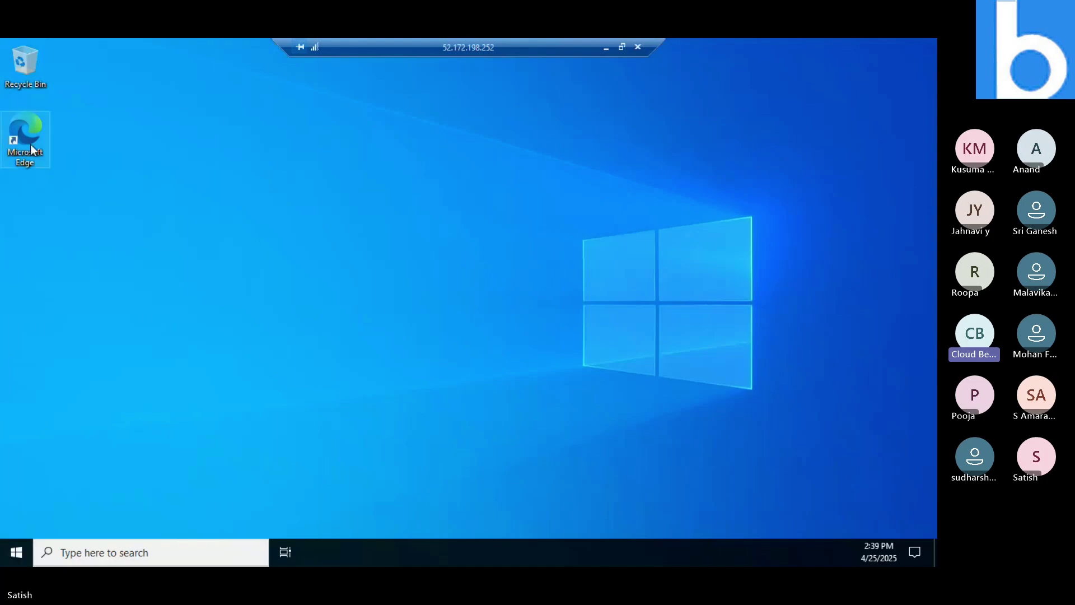
- Cancel the Shutdown Event Tracker on the remote machine and launch File Explorer
{"action": "key", "text": "super"}
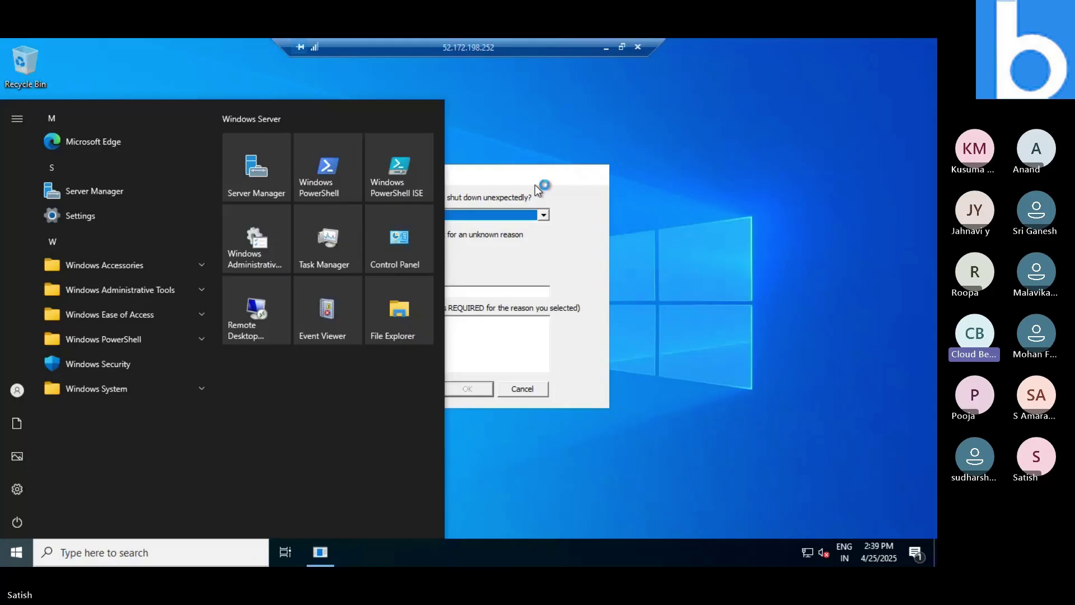
{"action": "key", "text": "Escape"}
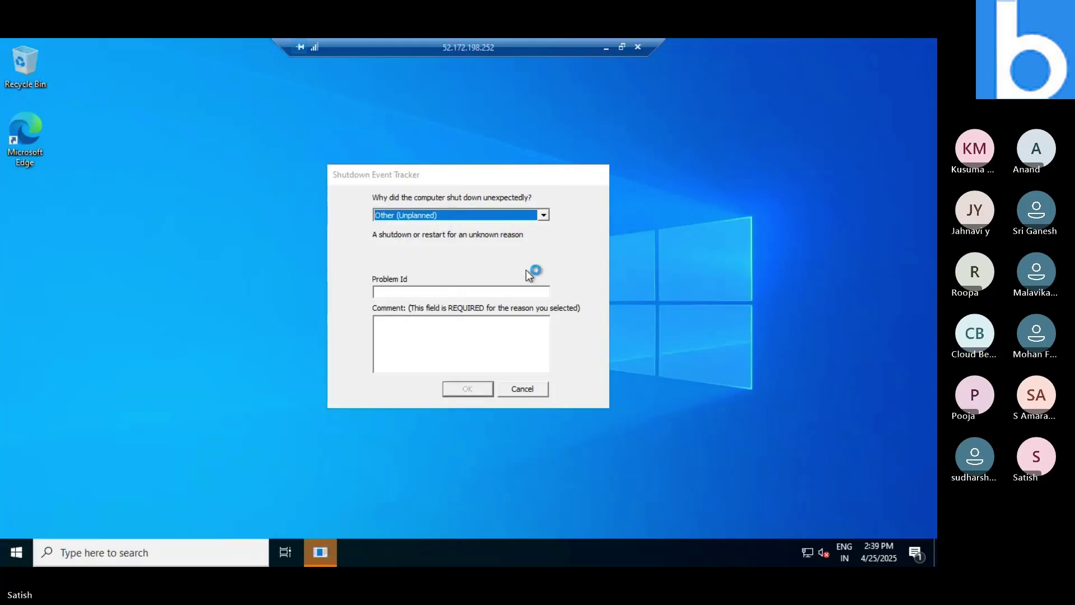
{"action": "left_click", "coordinate": [534, 362]}
{"action": "left_click", "coordinate": [523, 385]}
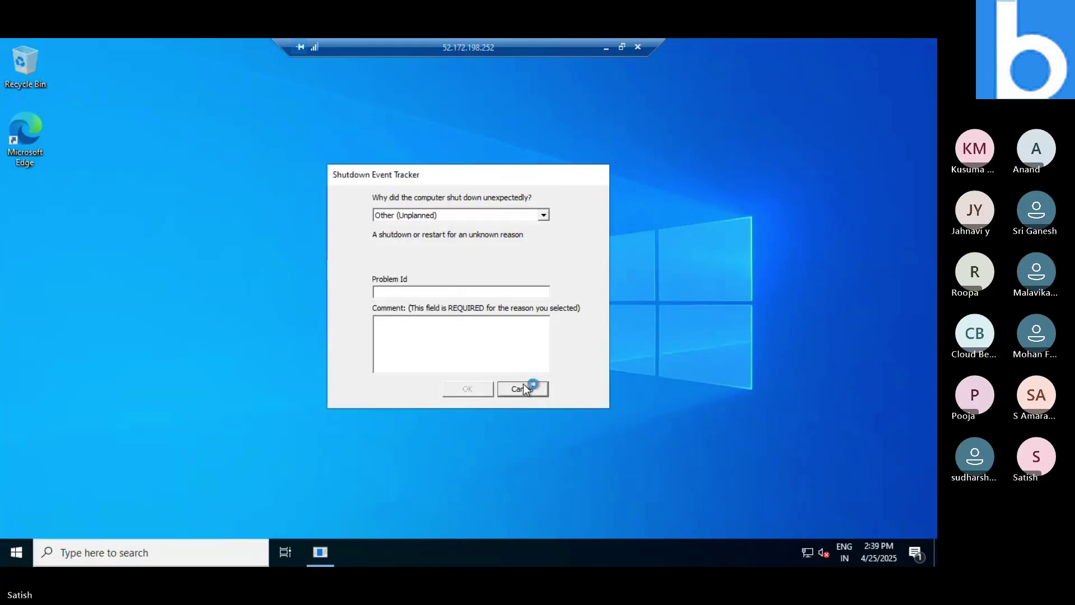
{"action": "left_click", "coordinate": [16, 552]}
{"action": "left_click", "coordinate": [408, 320]}
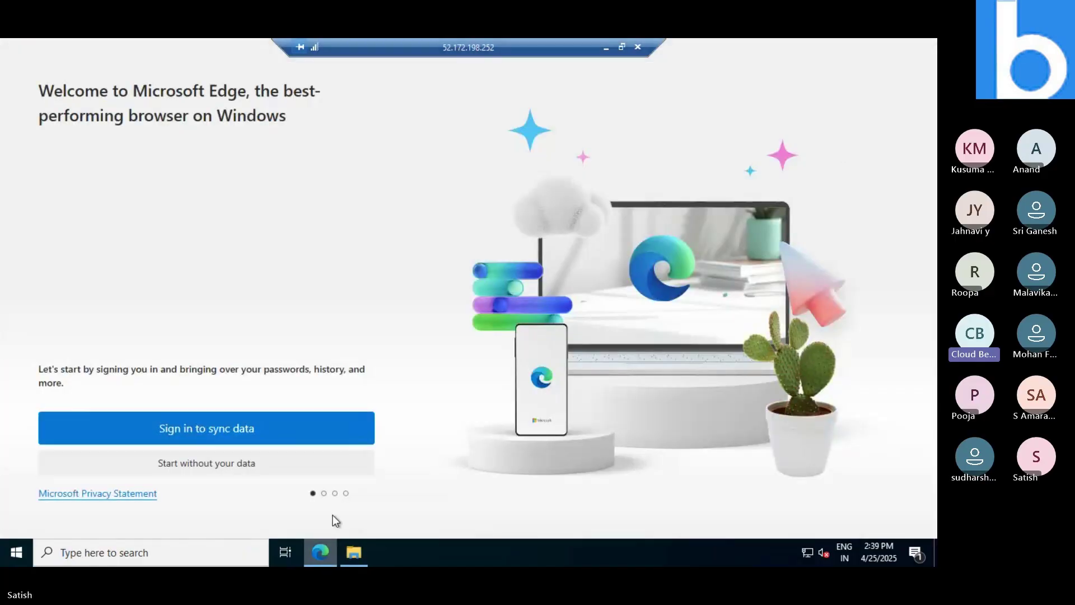
- Open C:\test in Notepad, select its text, and start disconnecting the session
{"action": "left_click", "coordinate": [359, 556]}
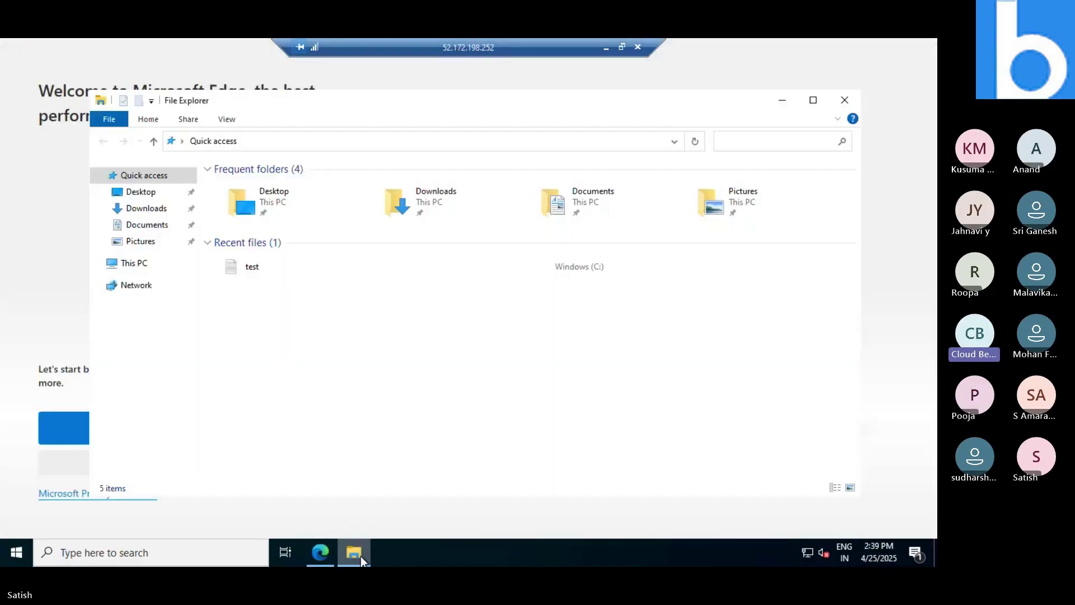
{"action": "left_click", "coordinate": [155, 264]}
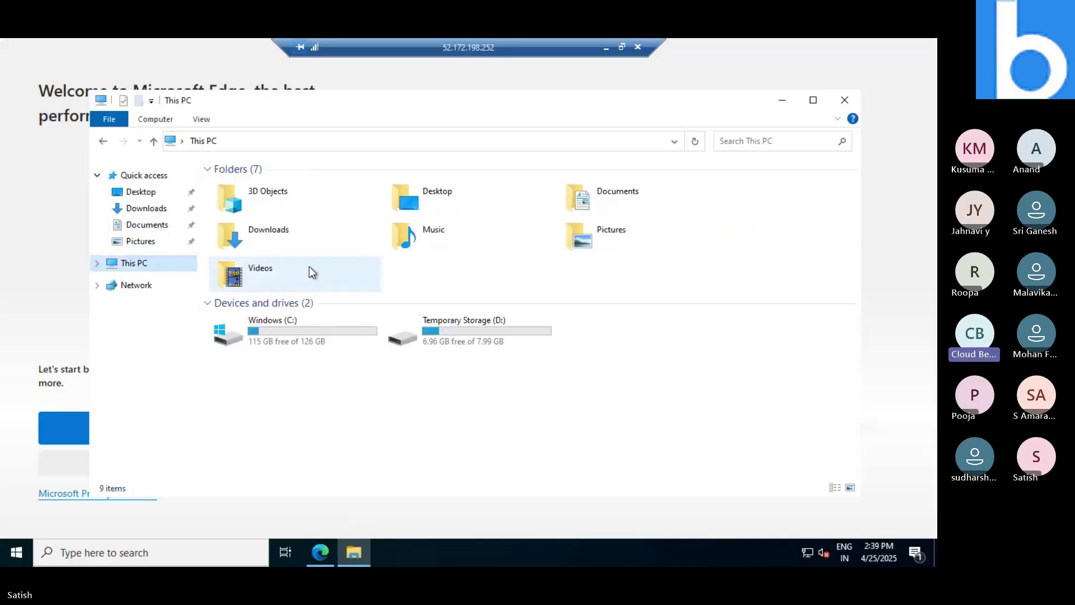
{"action": "left_click", "coordinate": [294, 331]}
{"action": "double_click", "coordinate": [294, 331]}
{"action": "double_click", "coordinate": [258, 314]}
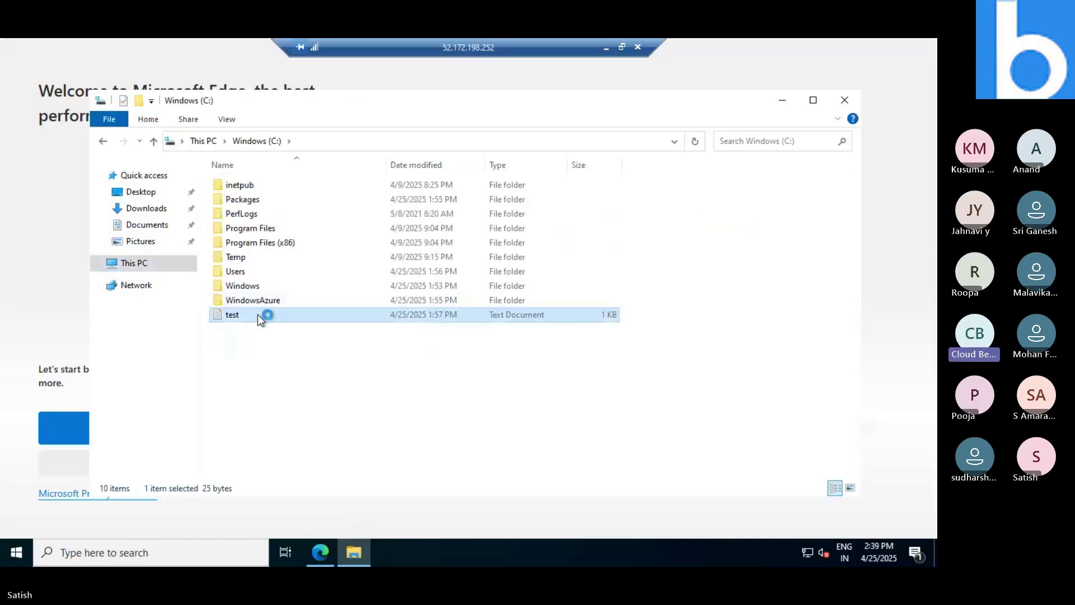
{"action": "key", "text": "ctrl+a"}
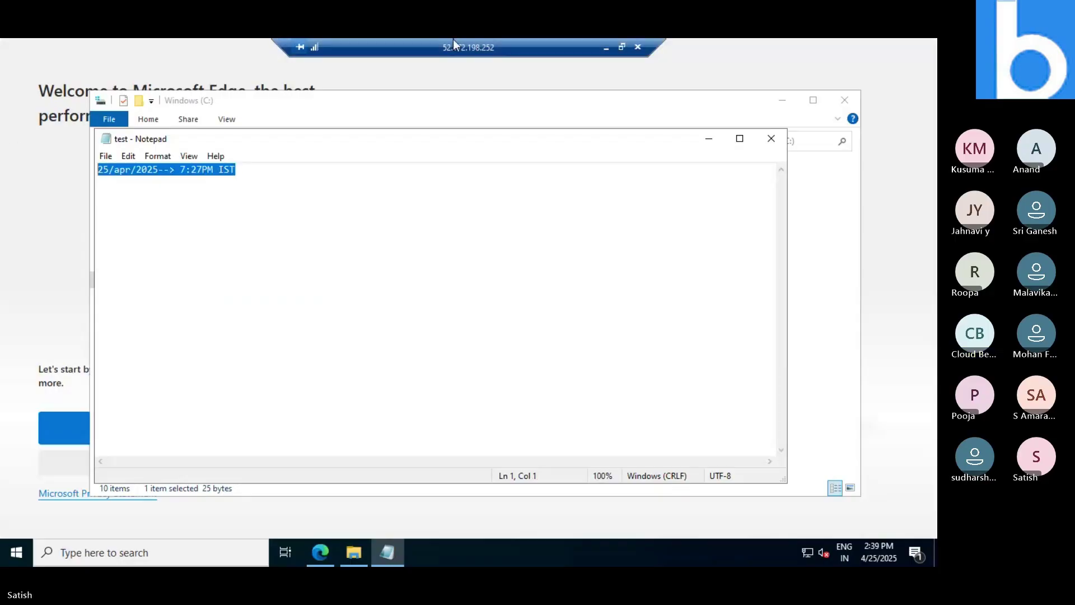
{"action": "left_click", "coordinate": [636, 47]}
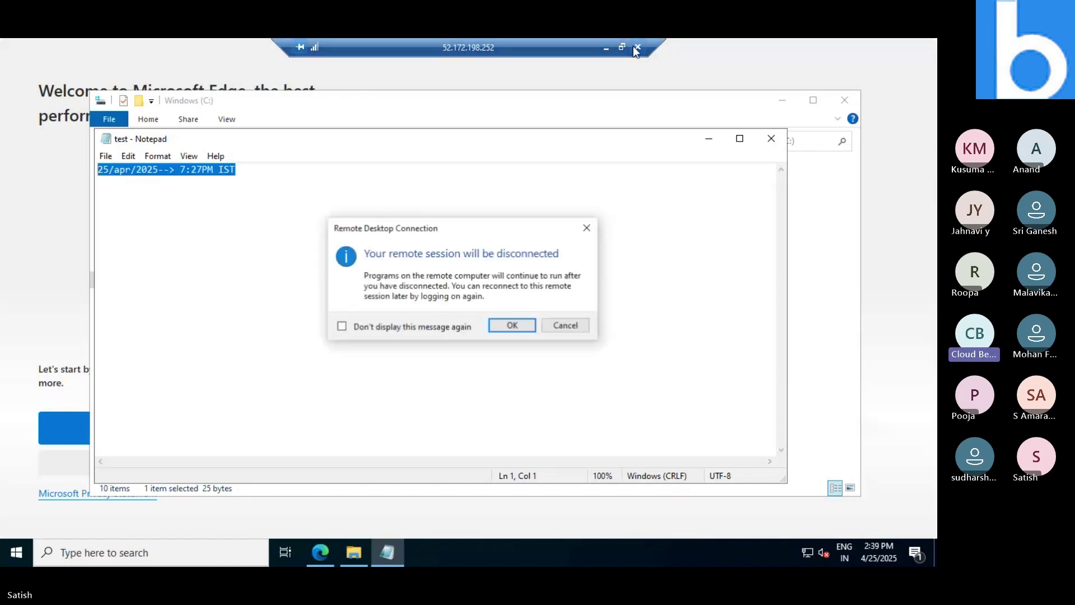
- Confirm the disconnect, check vm1 and vm2 in the Virtual machines list, and go Home
{"action": "left_click", "coordinate": [512, 325]}
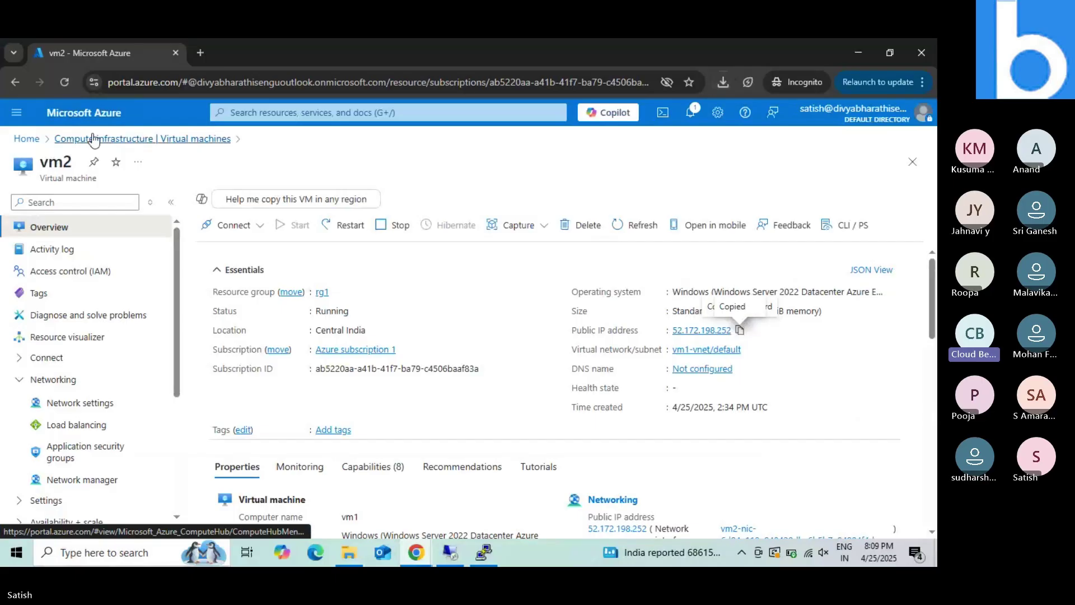
{"action": "left_click", "coordinate": [93, 140]}
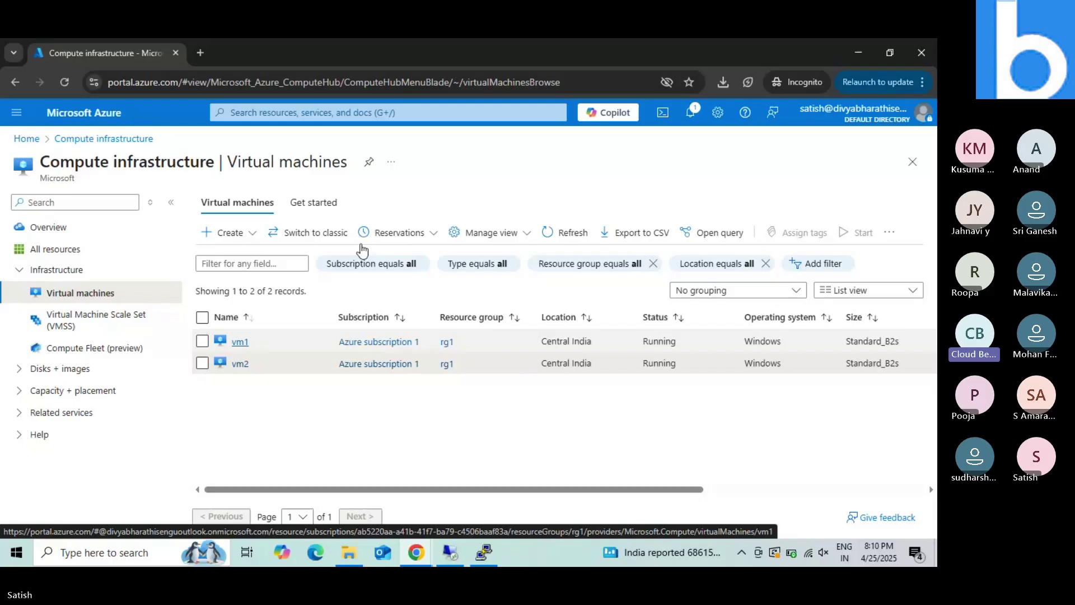
{"action": "left_click", "coordinate": [28, 141]}
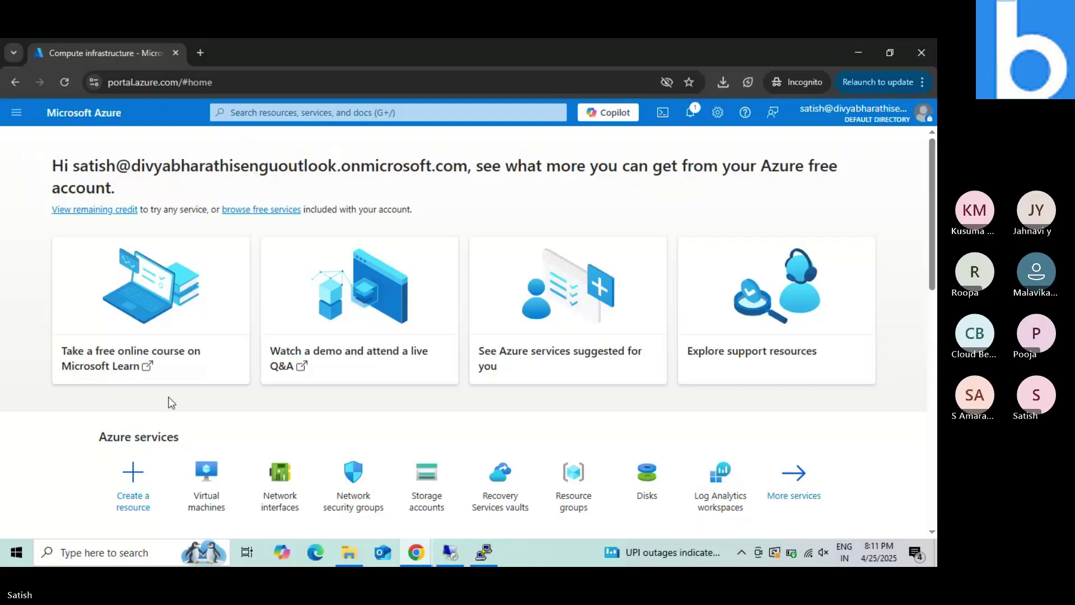
- Delete resource group rg1 with force delete for its virtual machines, confirming by name
{"action": "left_click", "coordinate": [563, 472]}
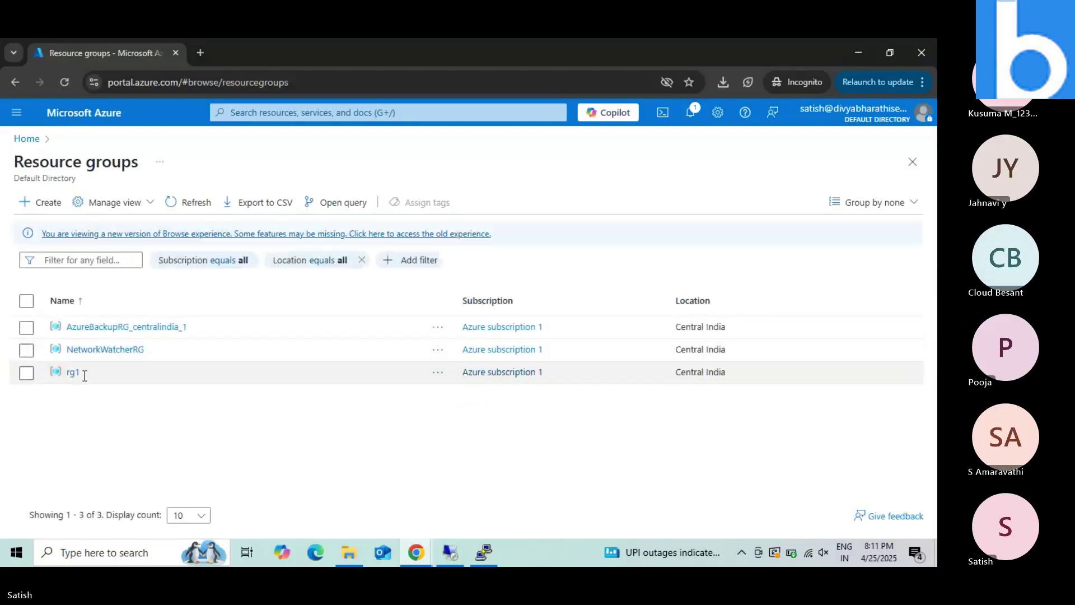
{"action": "left_click", "coordinate": [73, 380]}
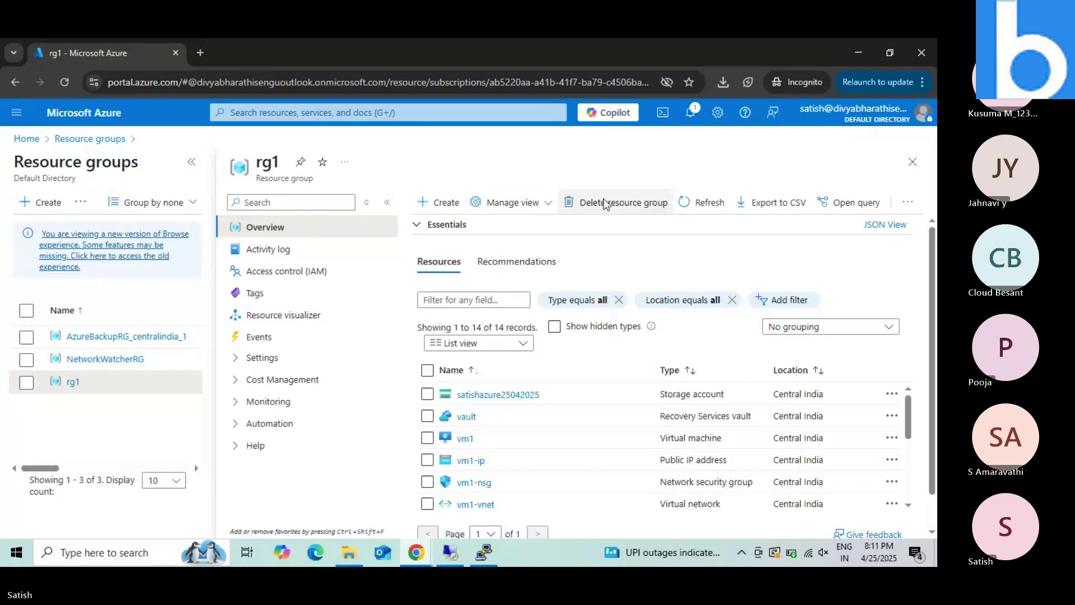
{"action": "left_click", "coordinate": [604, 204]}
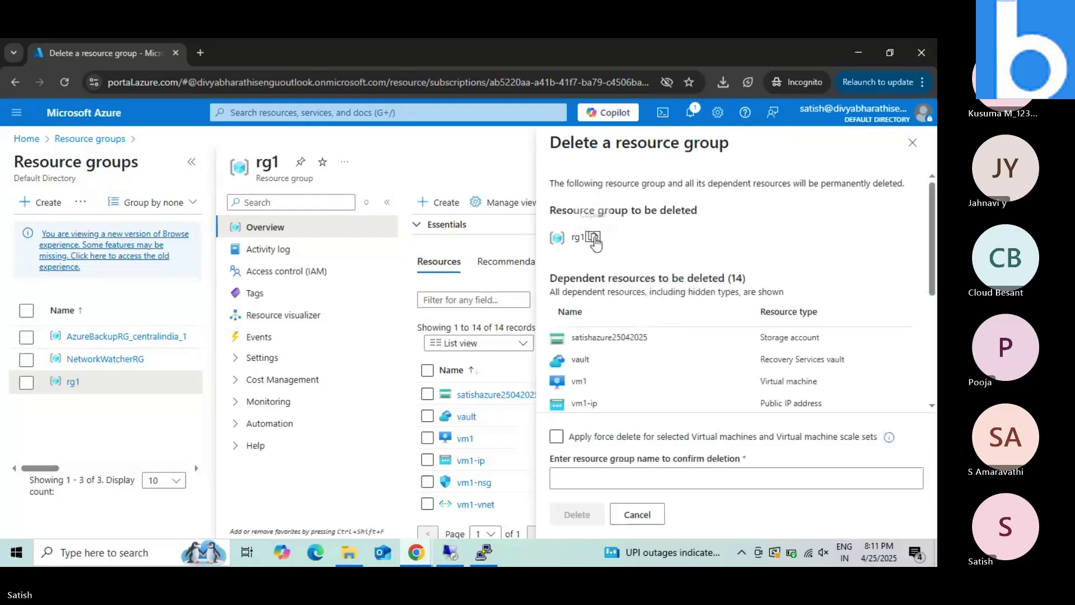
{"action": "left_click", "coordinate": [556, 436]}
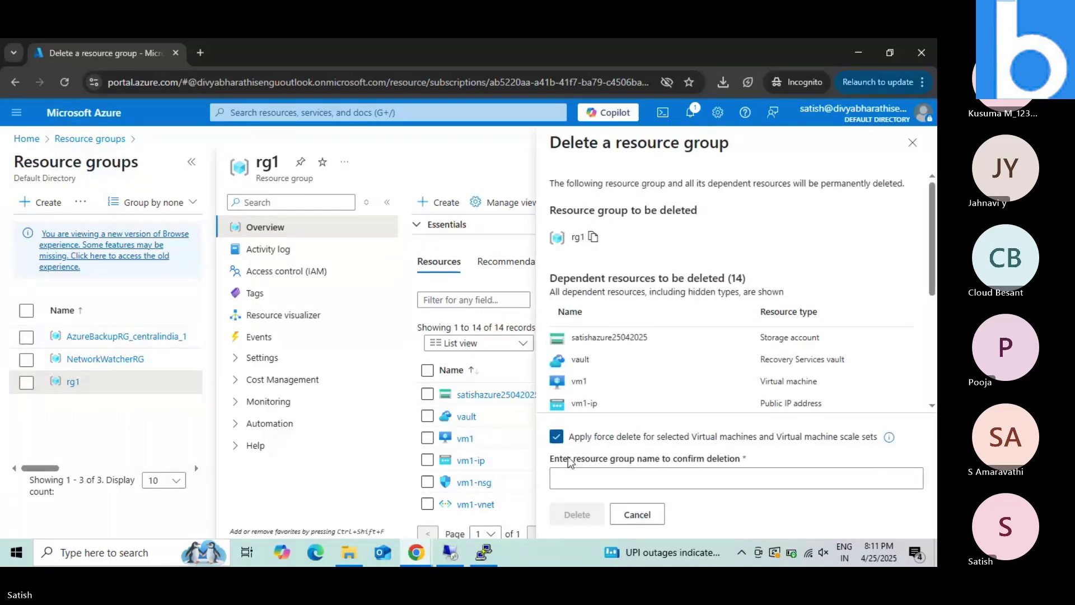
{"action": "left_click", "coordinate": [570, 475]}
{"action": "type", "text": "rg1"}
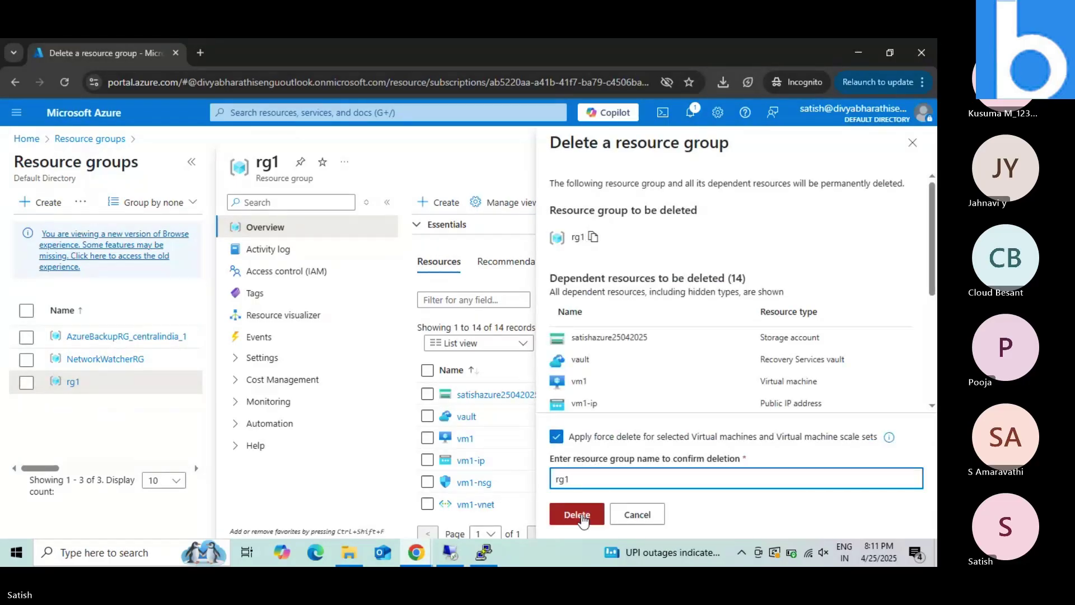
{"action": "left_click", "coordinate": [577, 515]}
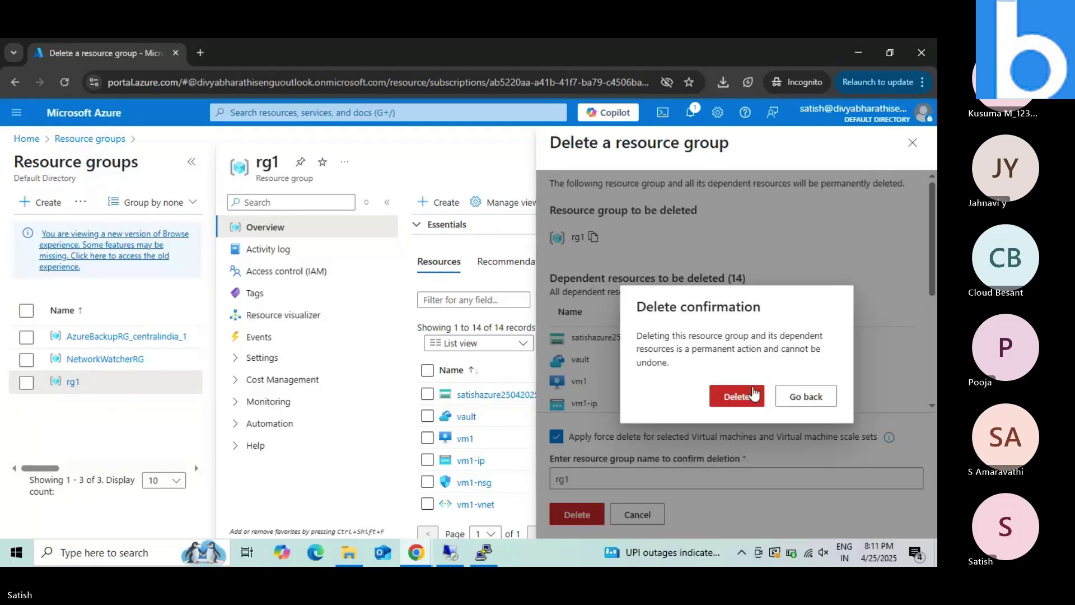
{"action": "left_click", "coordinate": [754, 394]}
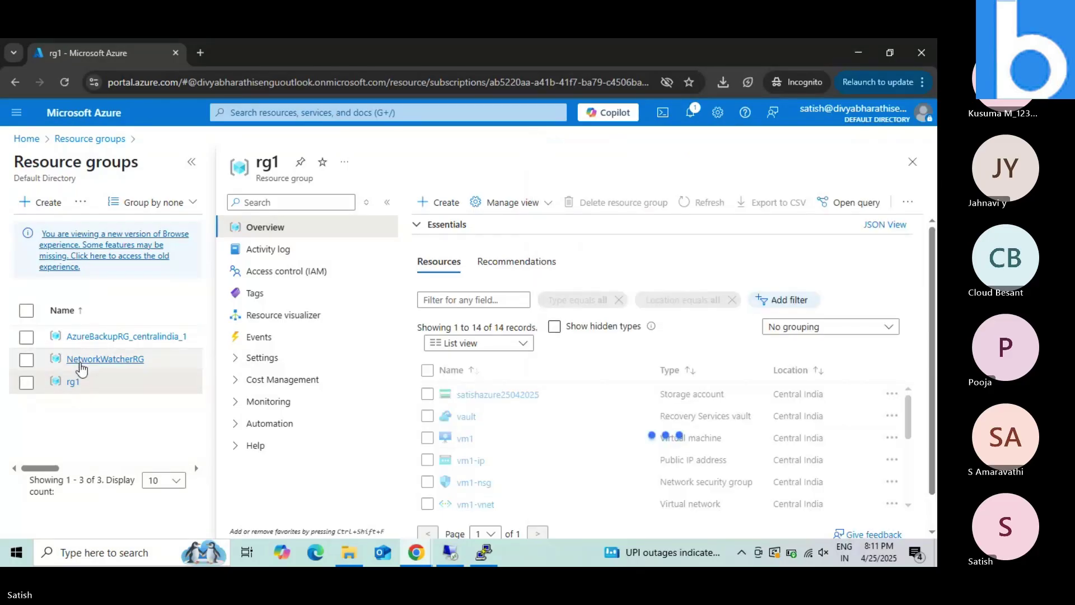
- Delete the NetworkWatcherRG resource group, confirming with its pasted name
{"action": "left_click", "coordinate": [83, 360]}
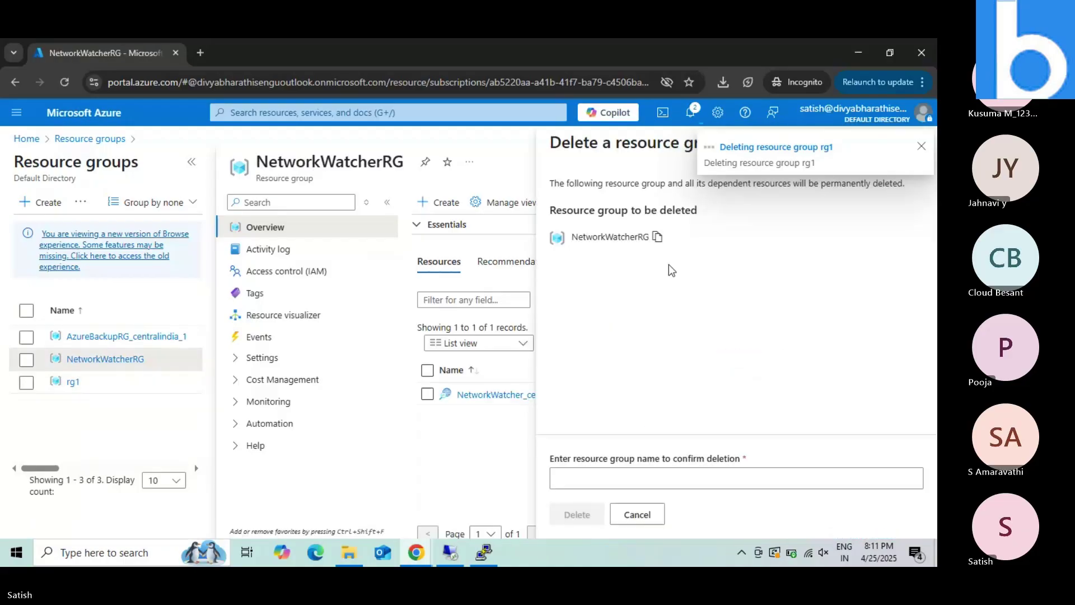
{"action": "left_click", "coordinate": [658, 238]}
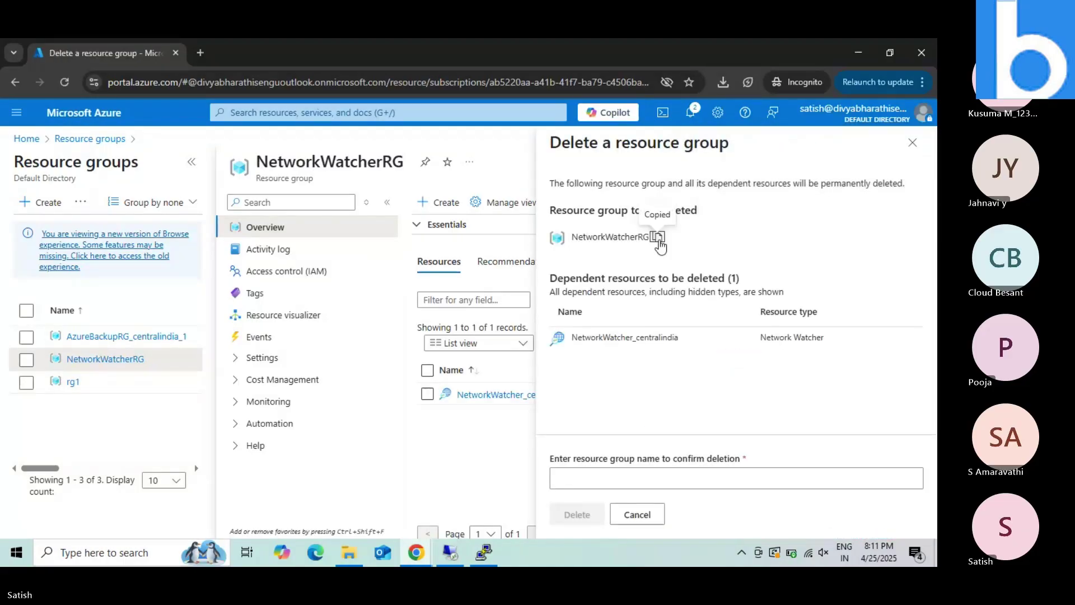
{"action": "left_click", "coordinate": [582, 478]}
{"action": "key", "text": "ctrl+v"}
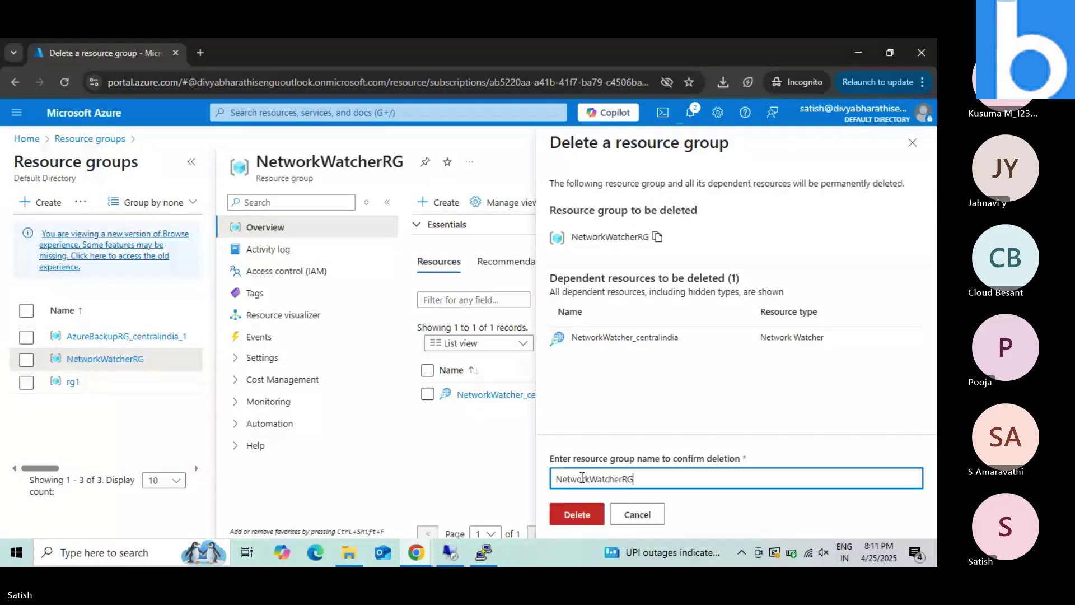
{"action": "left_click", "coordinate": [577, 516]}
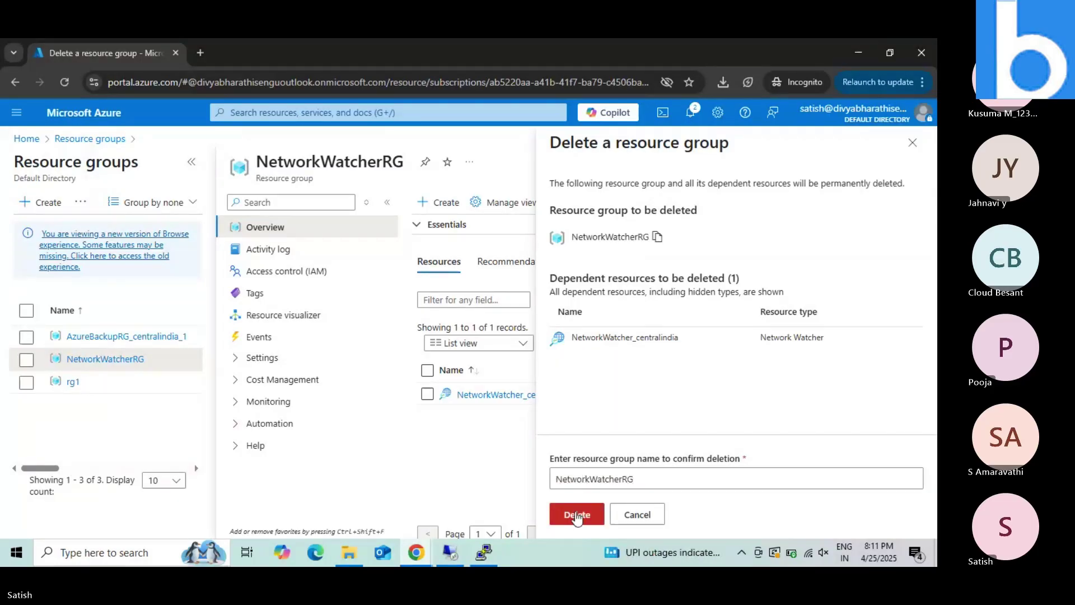
{"action": "left_click", "coordinate": [730, 394]}
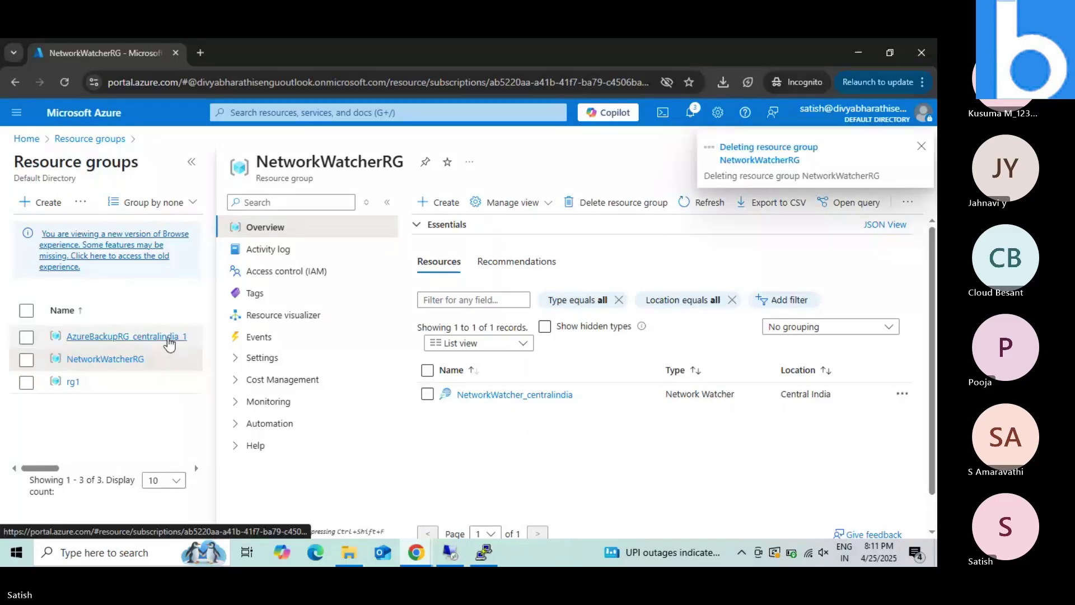
- Delete the AzureBackupRG_centralindia_1 resource group, confirming with its pasted name
{"action": "left_click", "coordinate": [168, 339]}
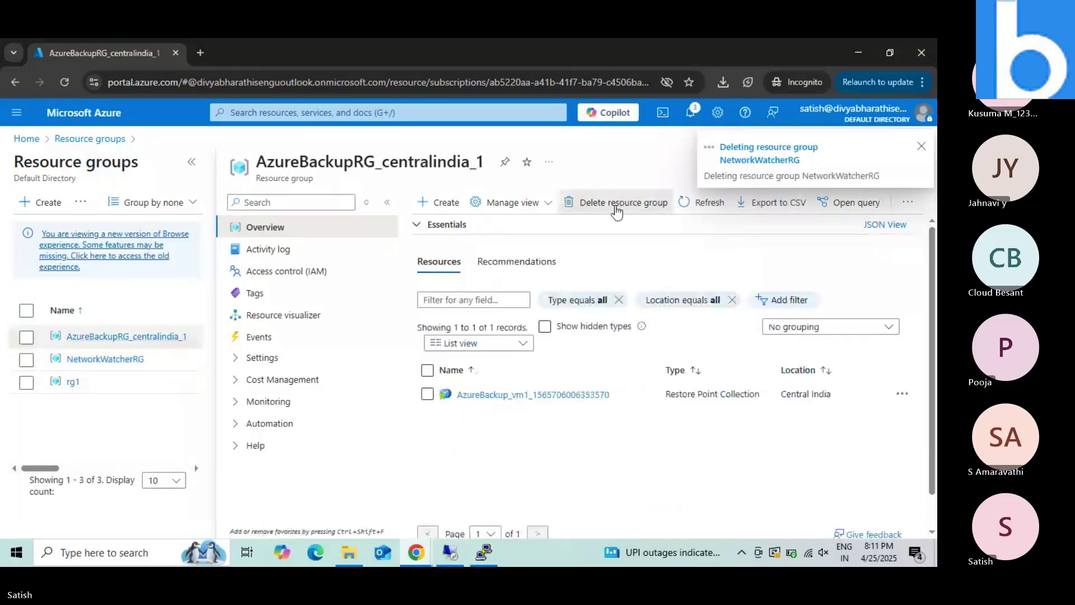
{"action": "left_click", "coordinate": [616, 211]}
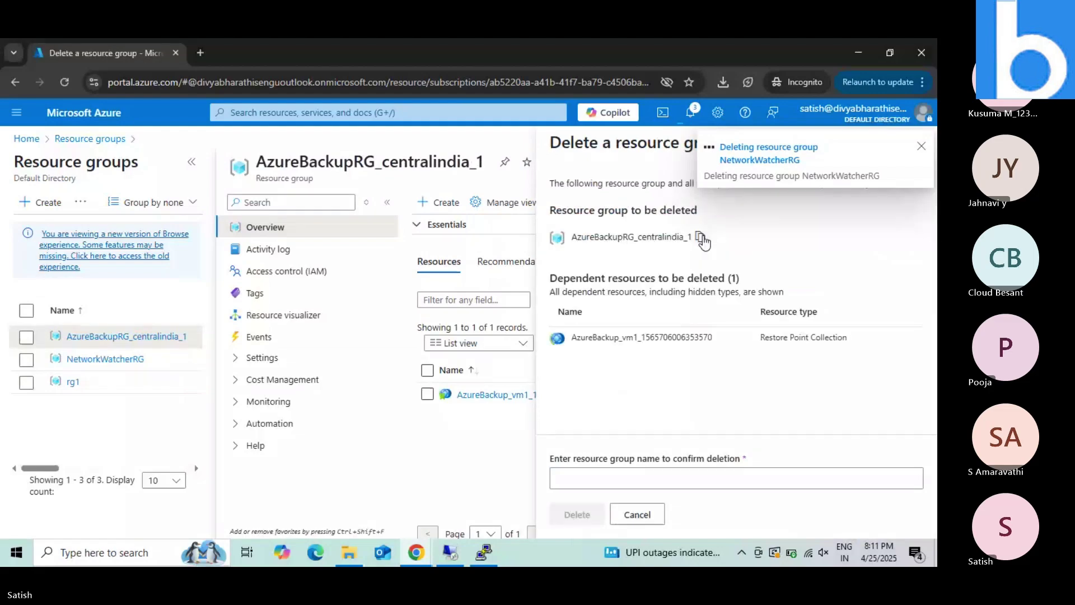
{"action": "left_click", "coordinate": [701, 237]}
{"action": "left_click", "coordinate": [591, 482]}
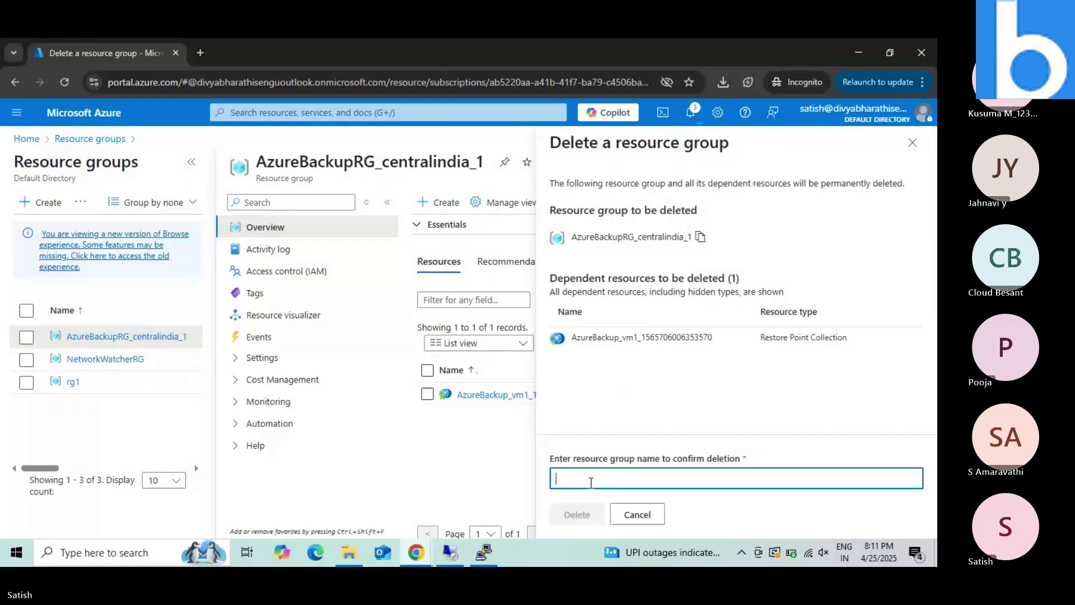
{"action": "key", "text": "ctrl+v"}
{"action": "left_click", "coordinate": [580, 512]}
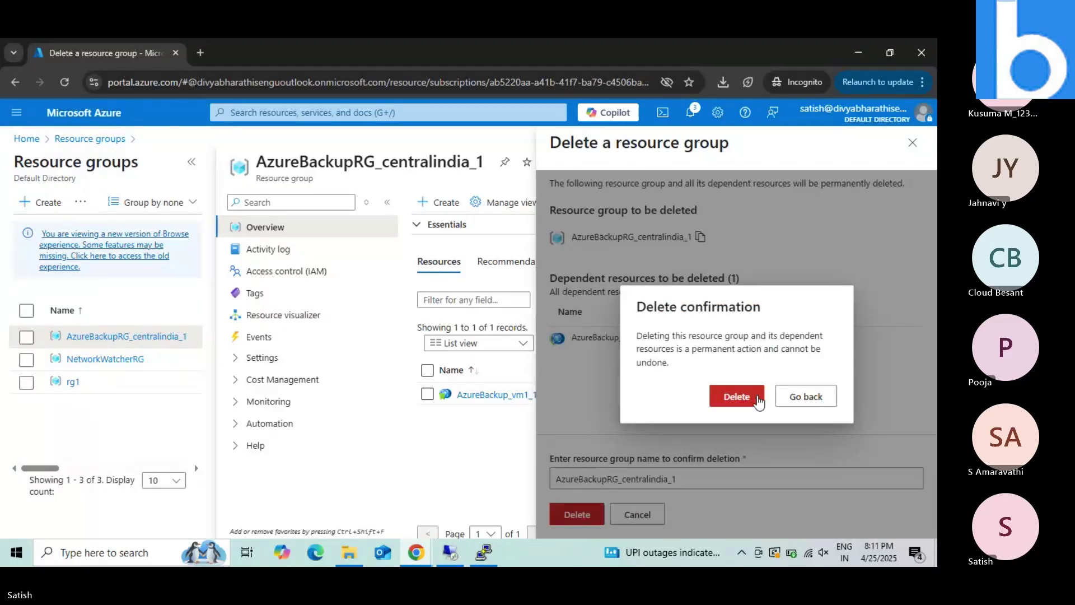
{"action": "left_click", "coordinate": [736, 397]}
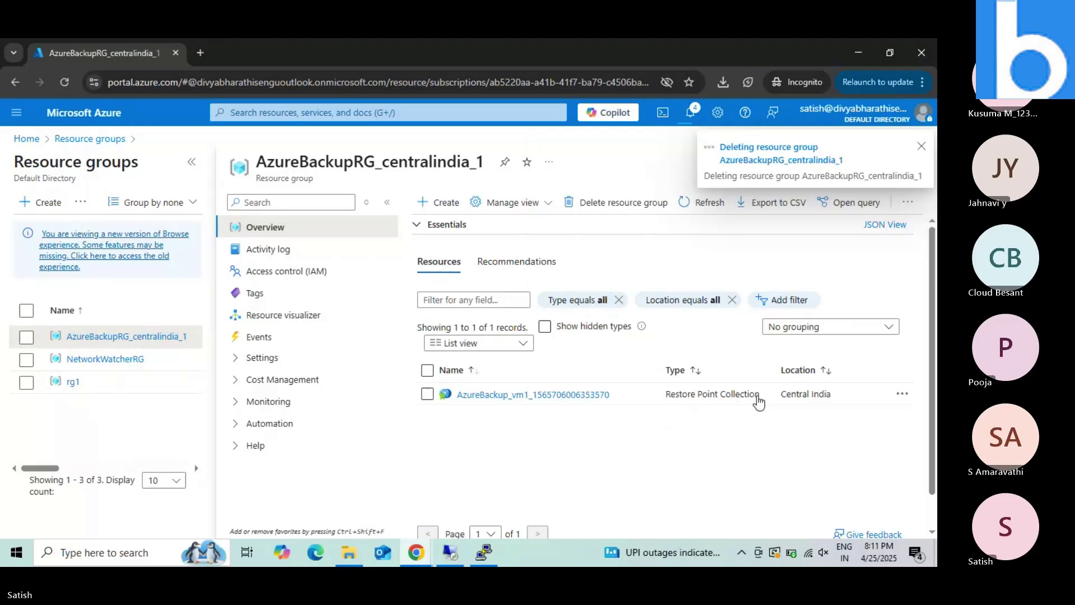